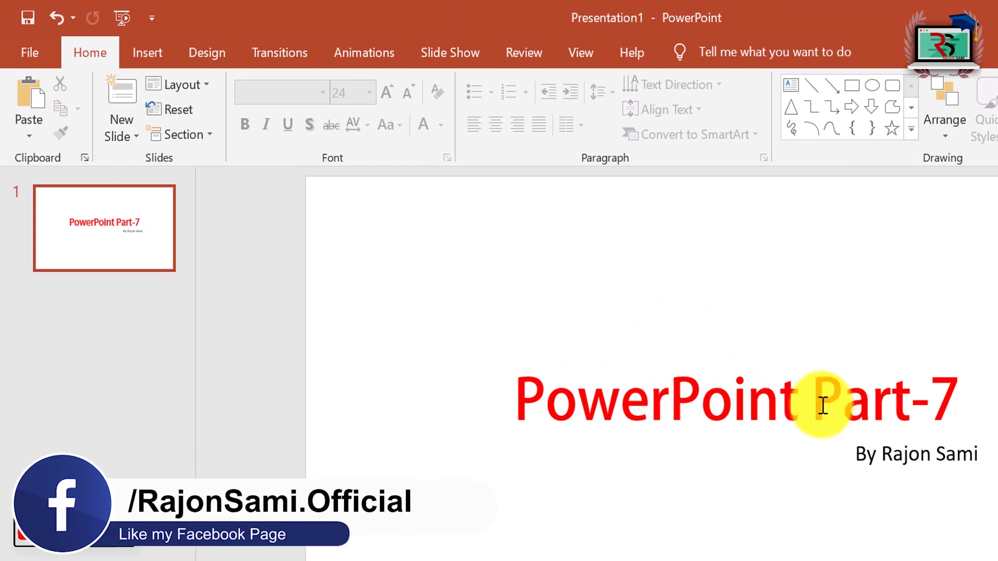
# - Select the PowerPoint Part-7 title and browse the full Shapes gallery without inserting a shape
pyautogui.click(815, 400)
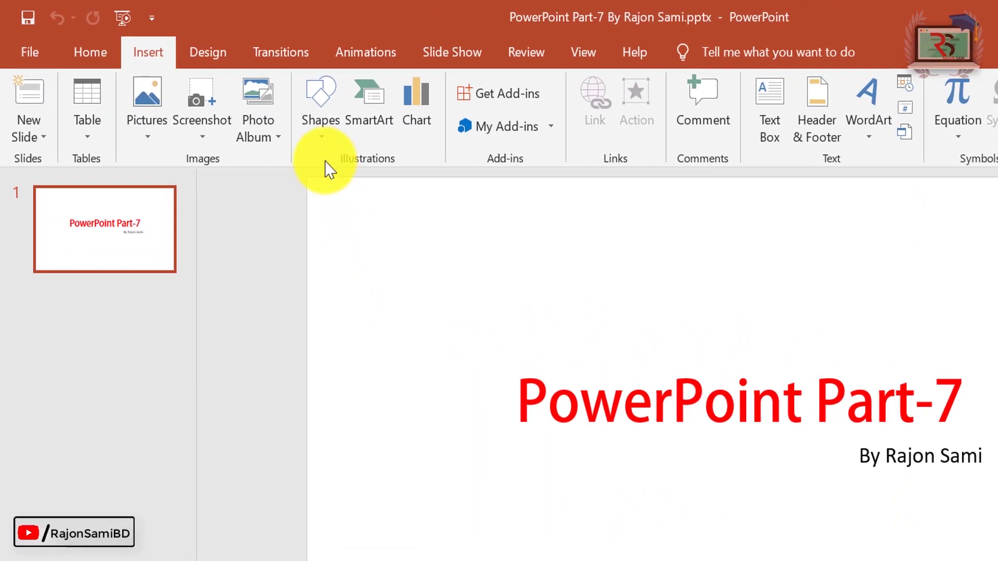
pyautogui.click(322, 125)
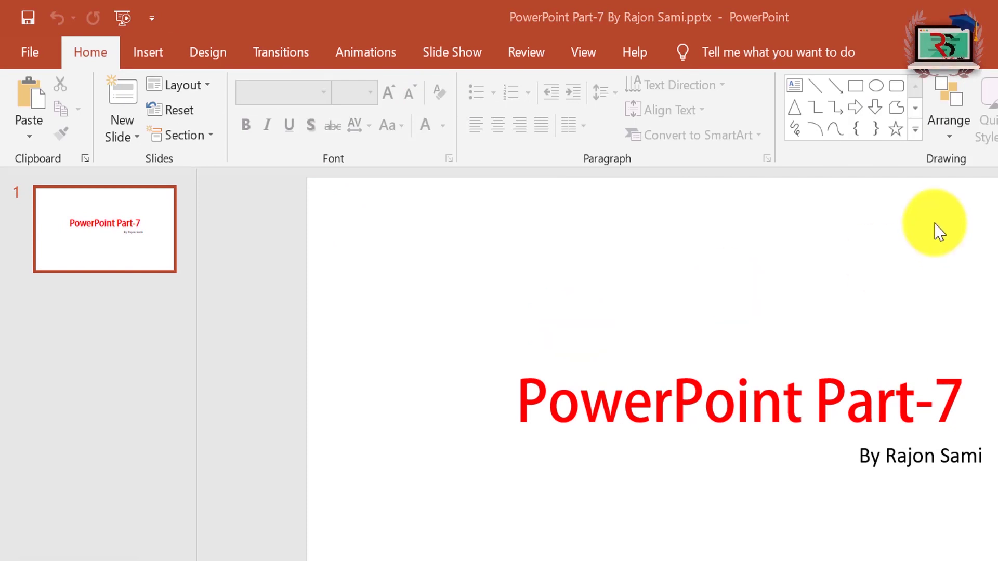
pyautogui.click(915, 131)
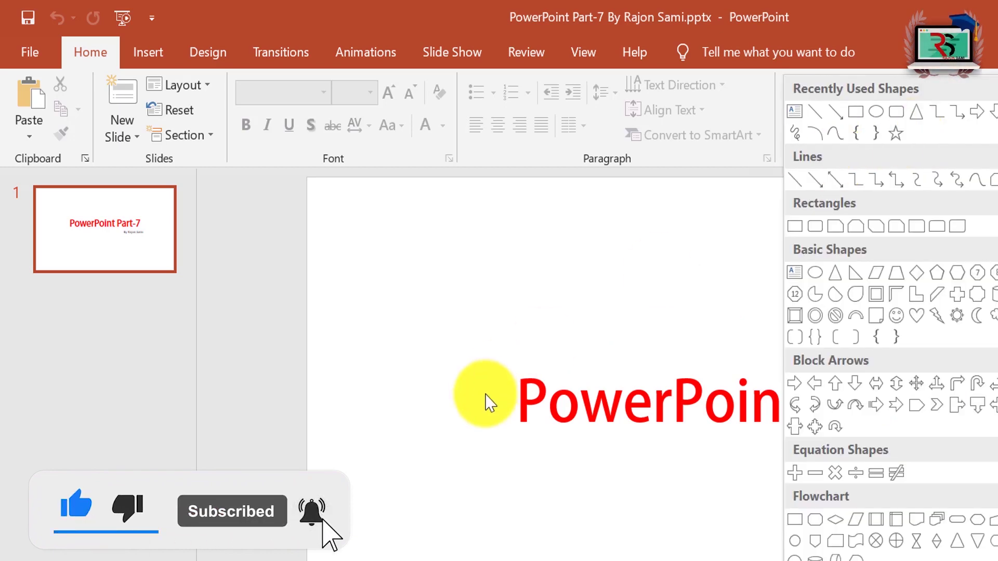
pyautogui.click(557, 390)
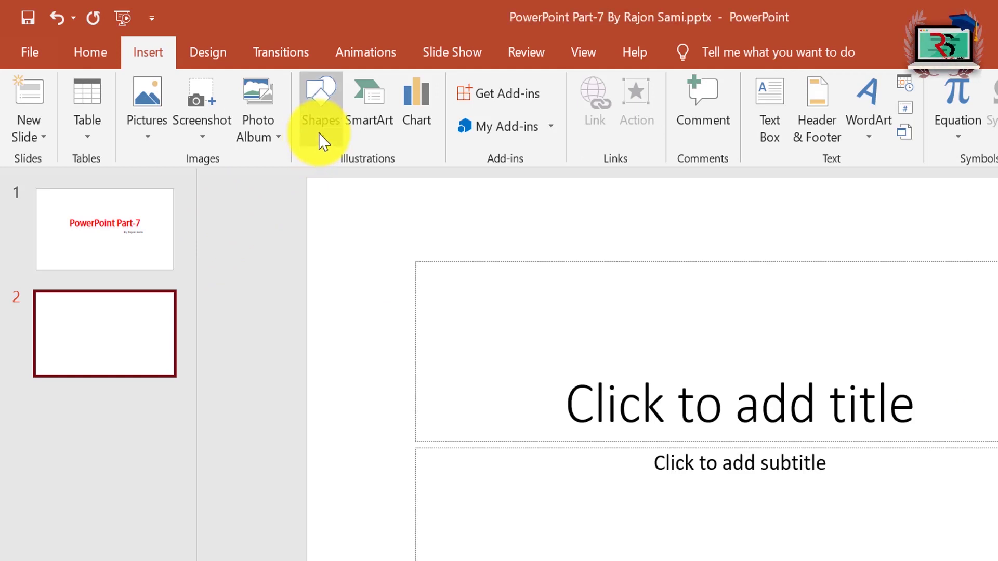
# - Draw a Smiley Face shape near the centre of slide 2
pyautogui.click(320, 136)
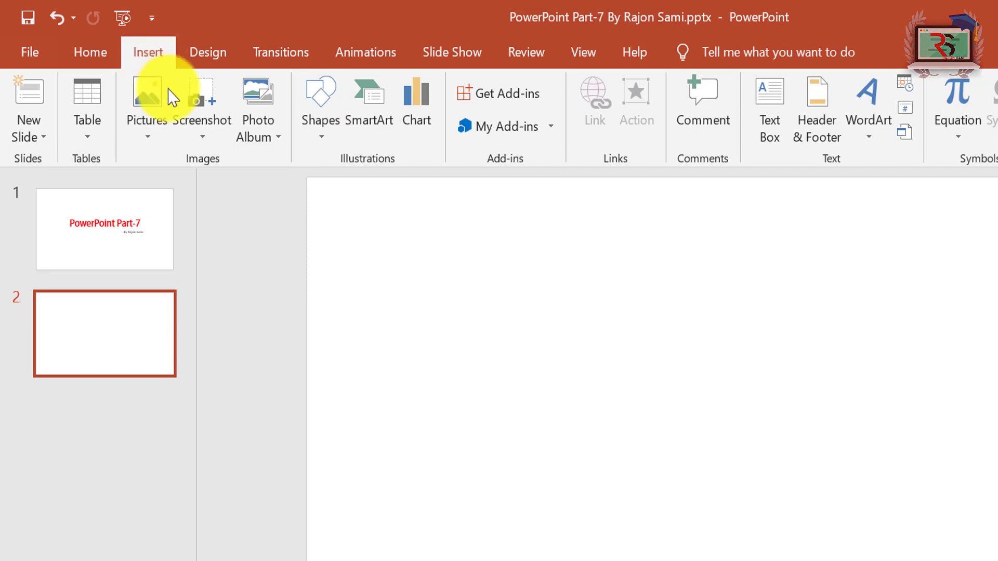
pyautogui.click(324, 136)
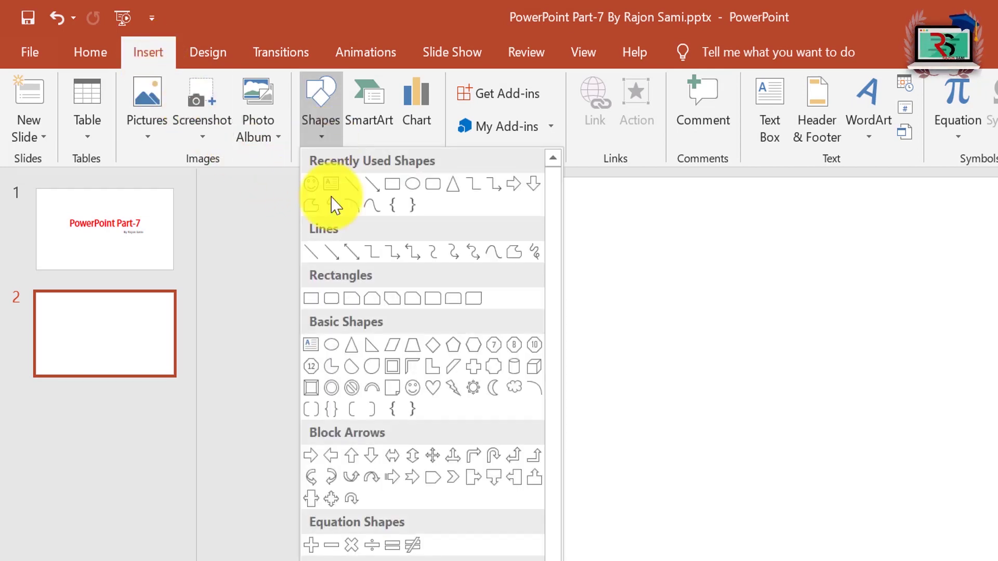
pyautogui.click(437, 388)
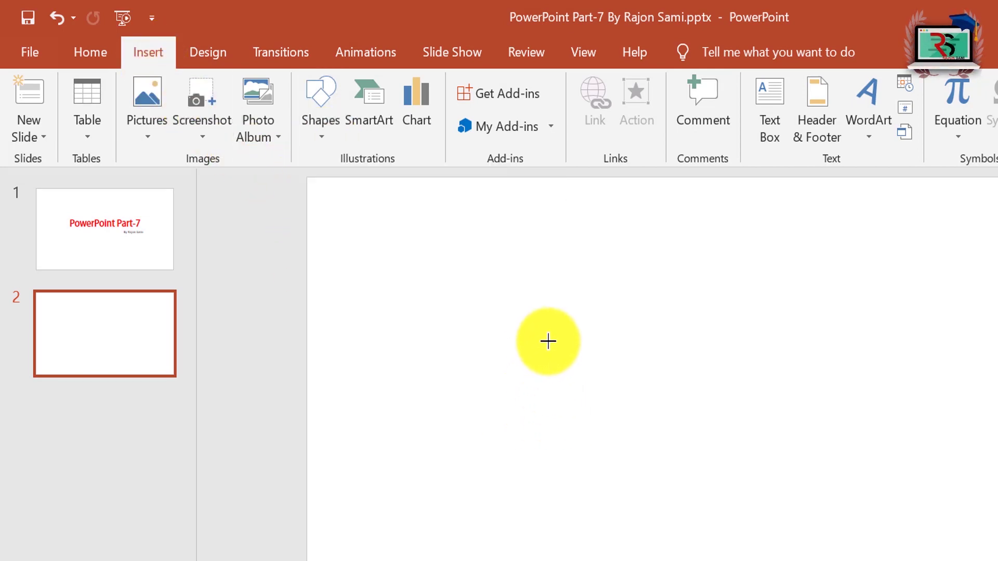
pyautogui.moveTo(483, 282); pyautogui.dragTo(627, 392)
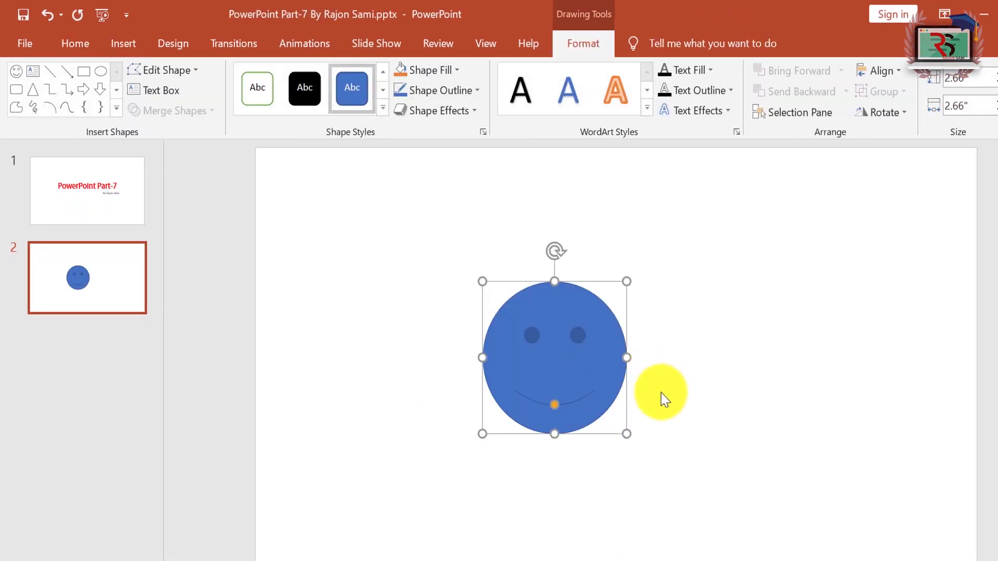
pyautogui.click(670, 371)
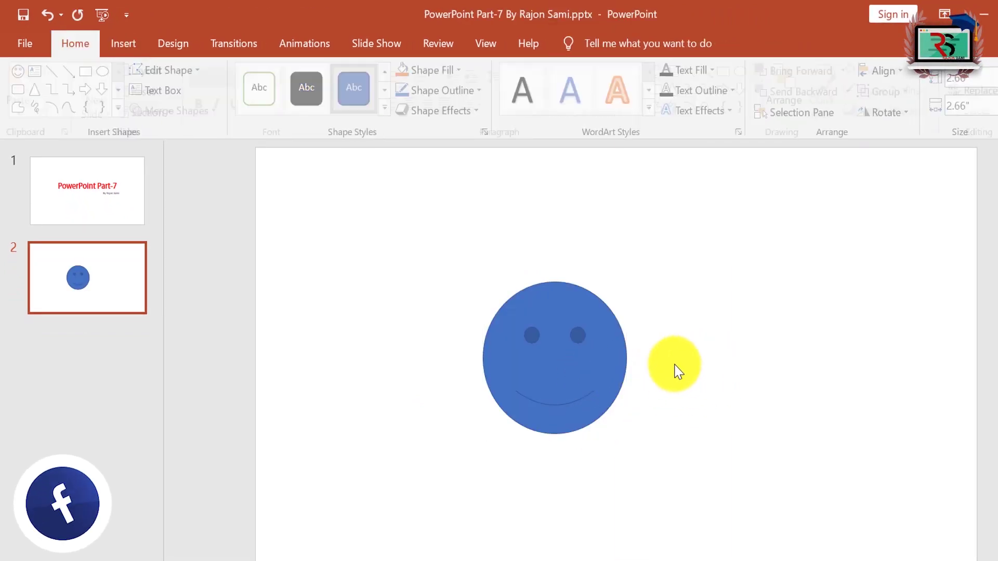
pyautogui.click(566, 348)
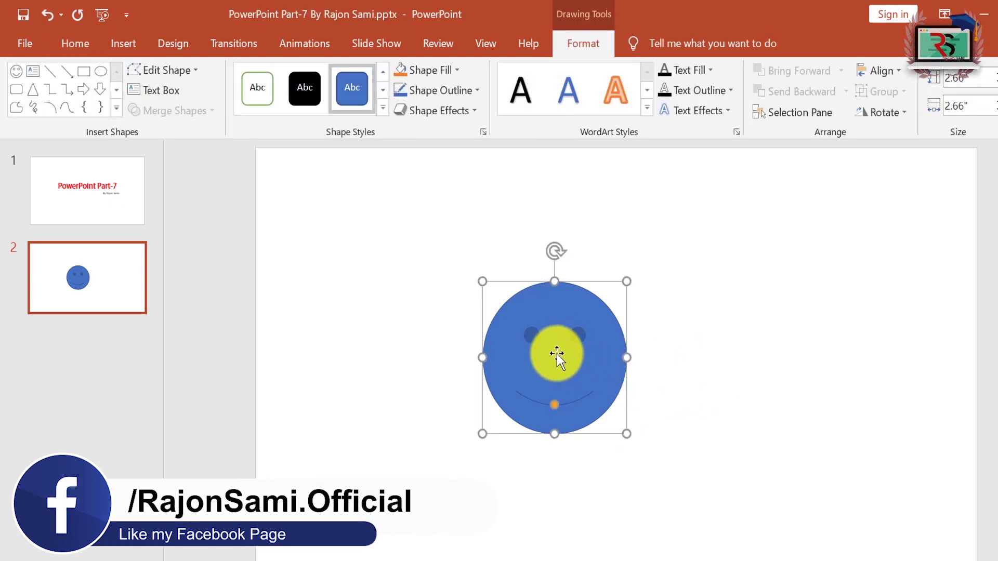
pyautogui.click(556, 354)
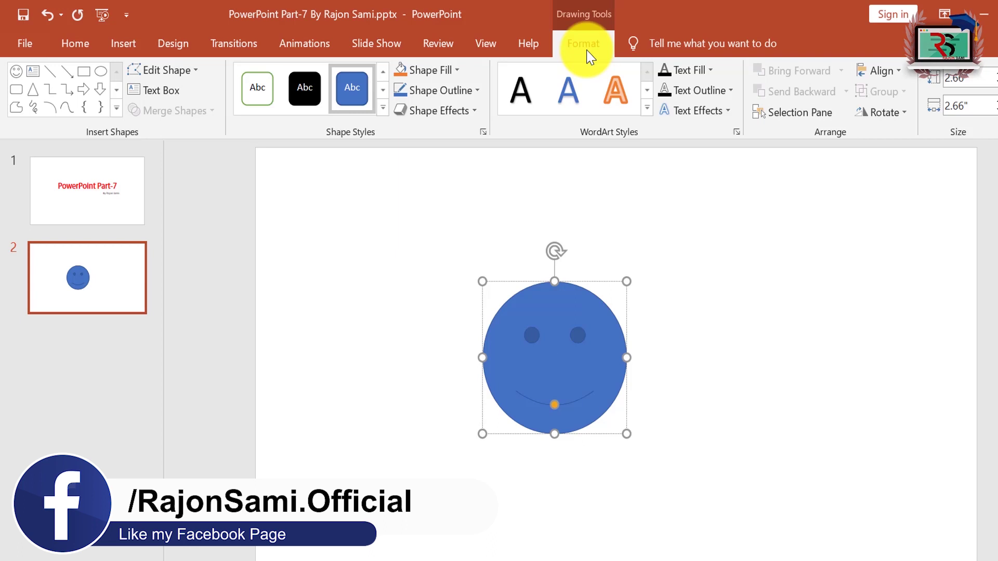
# - Apply the green shape style to the smiley and pick a new fill colour
pyautogui.click(471, 111)
pyautogui.click(472, 111)
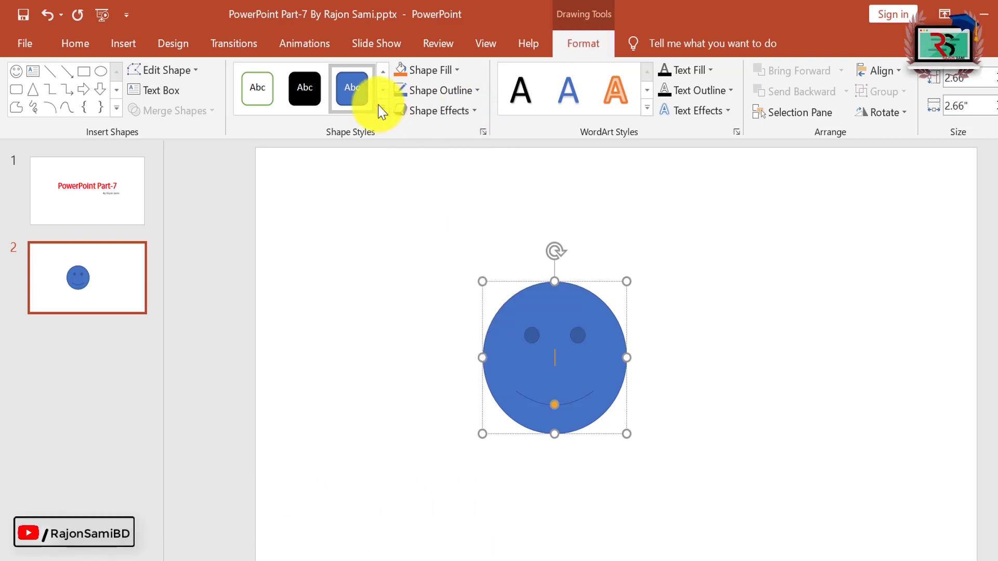
pyautogui.click(382, 109)
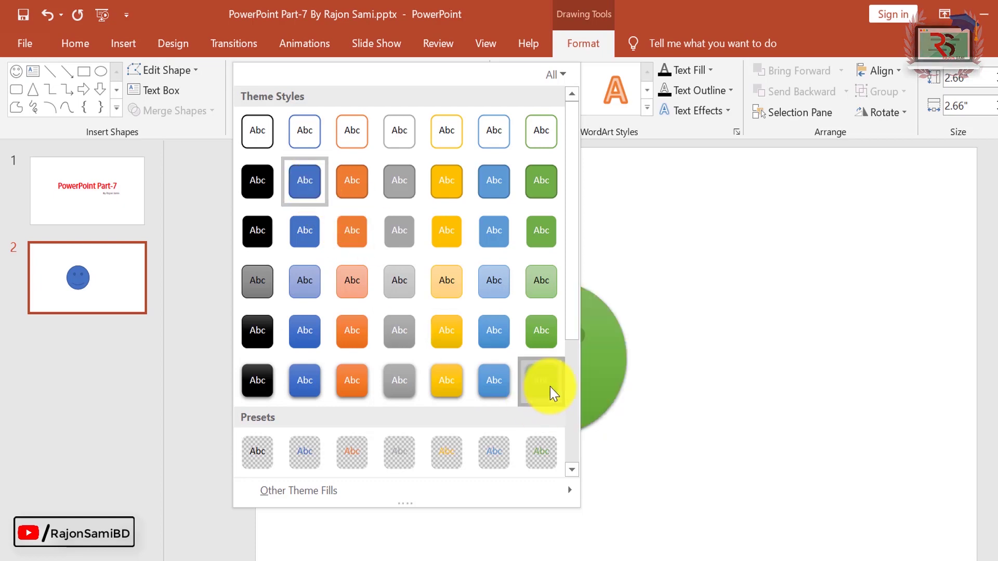
pyautogui.click(550, 387)
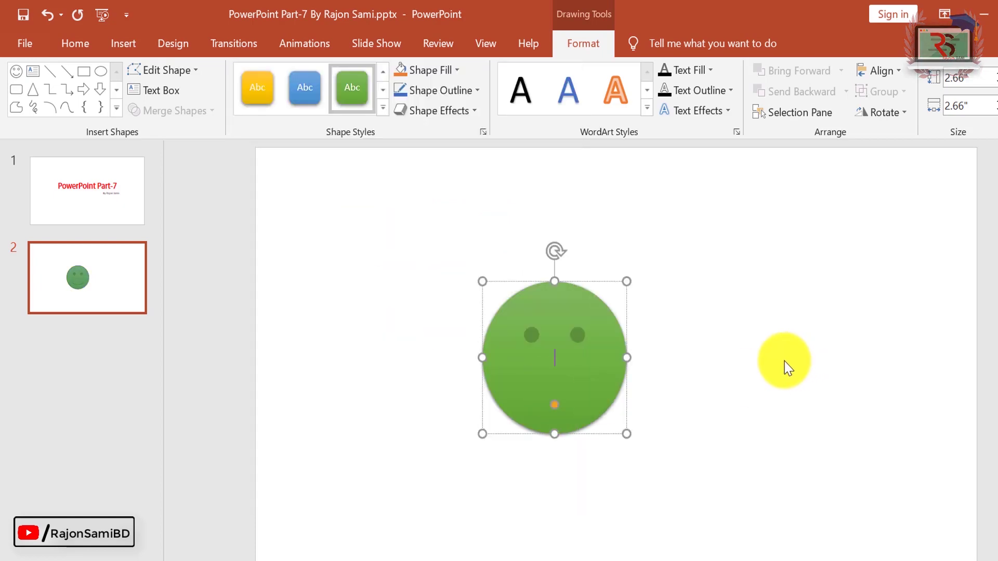
pyautogui.click(455, 70)
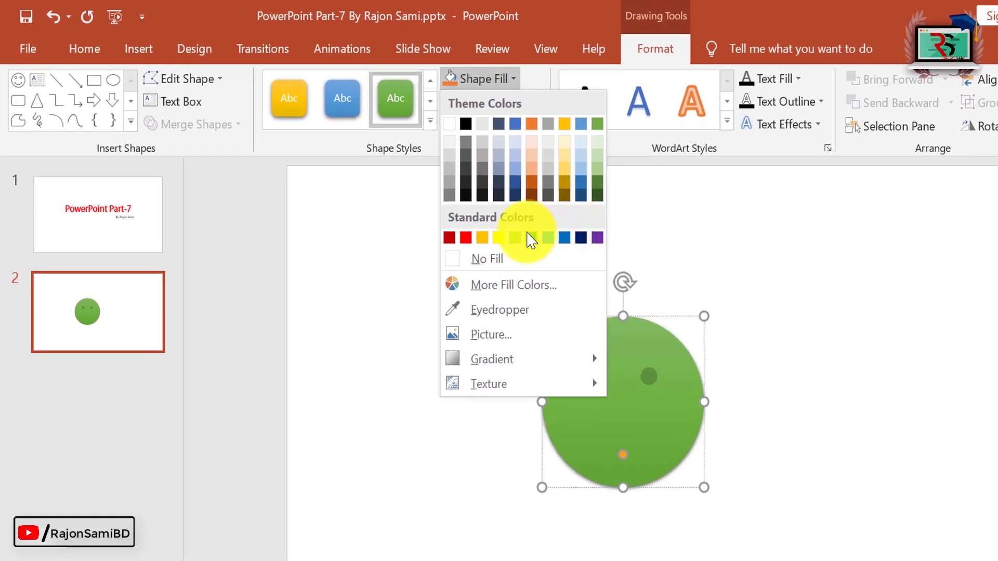
pyautogui.click(473, 233)
# - Draw a right arrow at the lower left, then select every shape on slide 2 and delete them
pyautogui.click(534, 126)
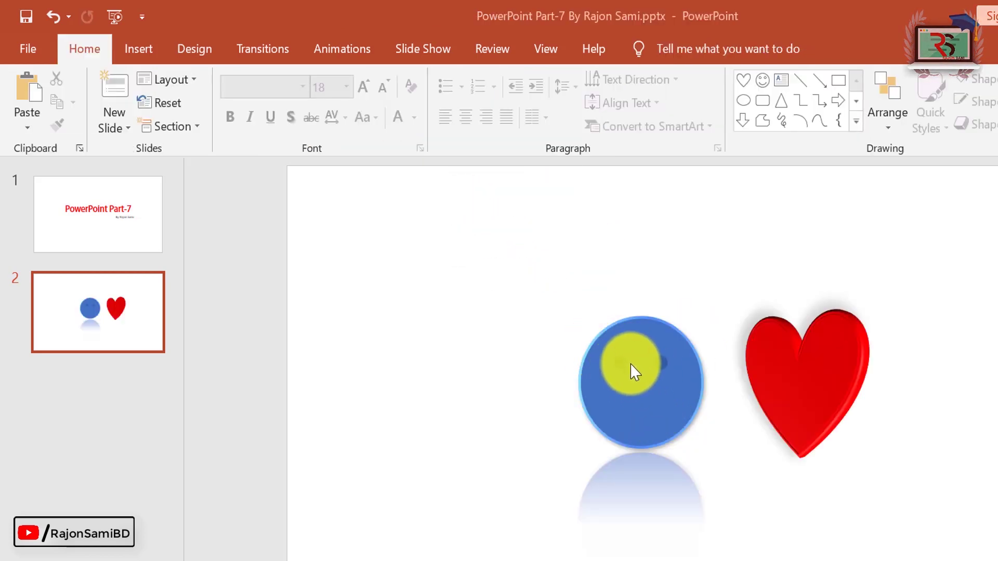
pyautogui.click(632, 369)
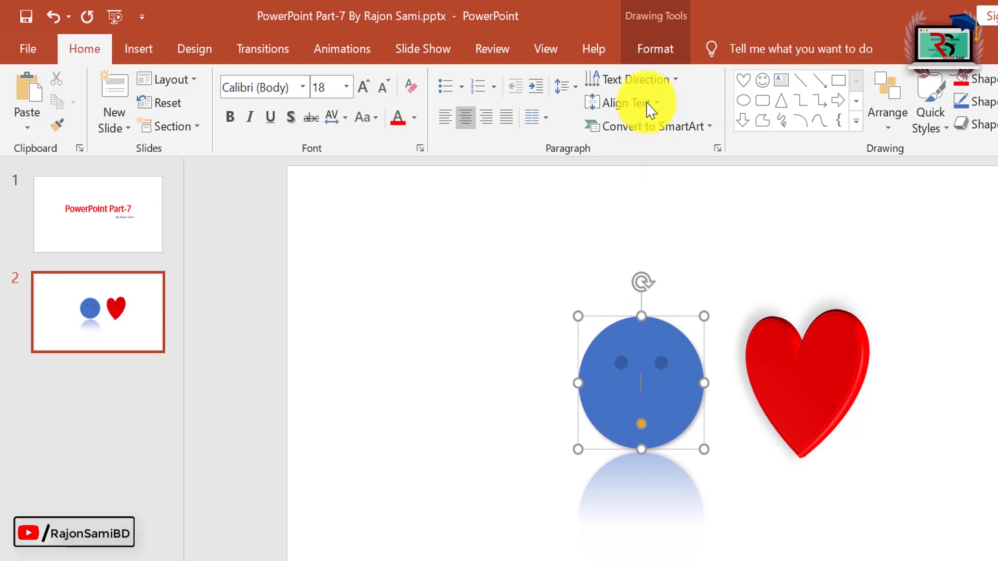
pyautogui.click(654, 52)
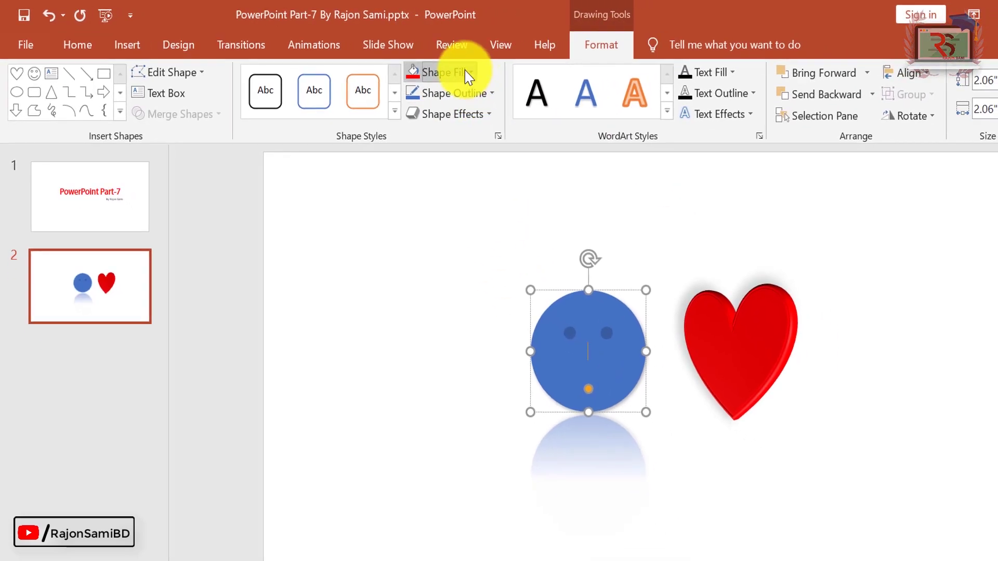
pyautogui.click(465, 73)
pyautogui.click(461, 74)
pyautogui.click(104, 92)
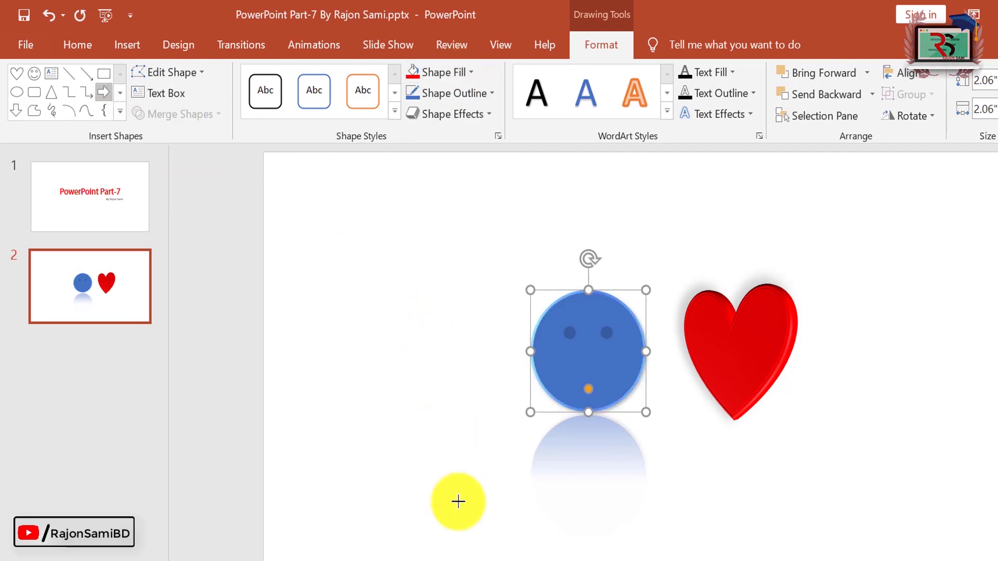
pyautogui.moveTo(325, 480)
pyautogui.mouseDown()
pyautogui.moveTo(438, 534)
pyautogui.moveTo(429, 539)
pyautogui.mouseUp()
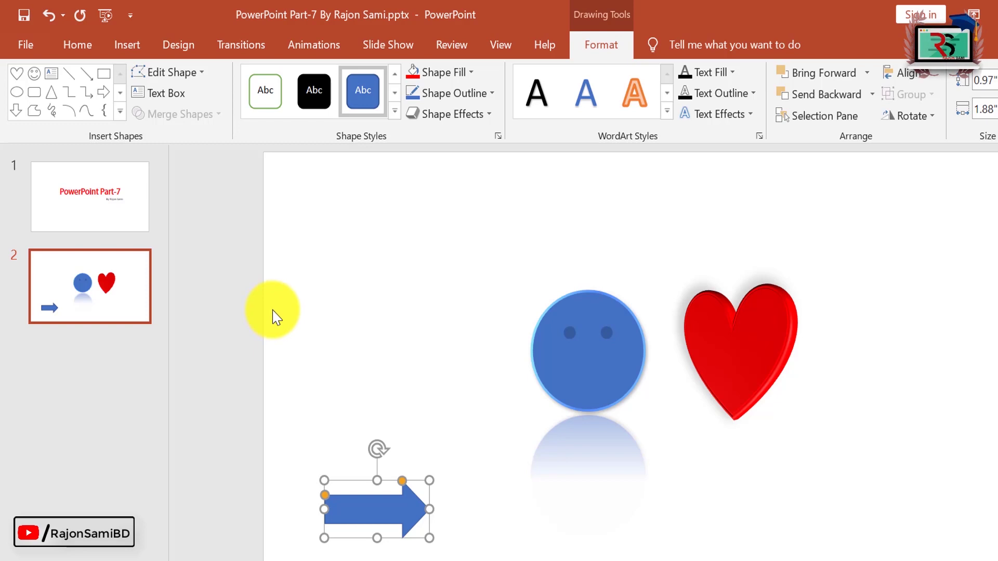
pyautogui.hotkey('ctrl', 'a')
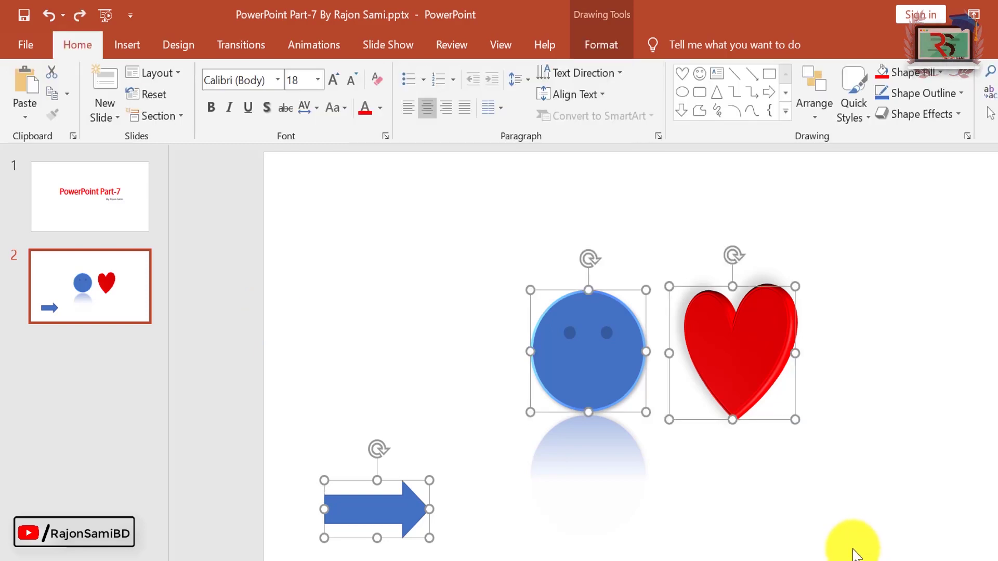
pyautogui.press('Delete')
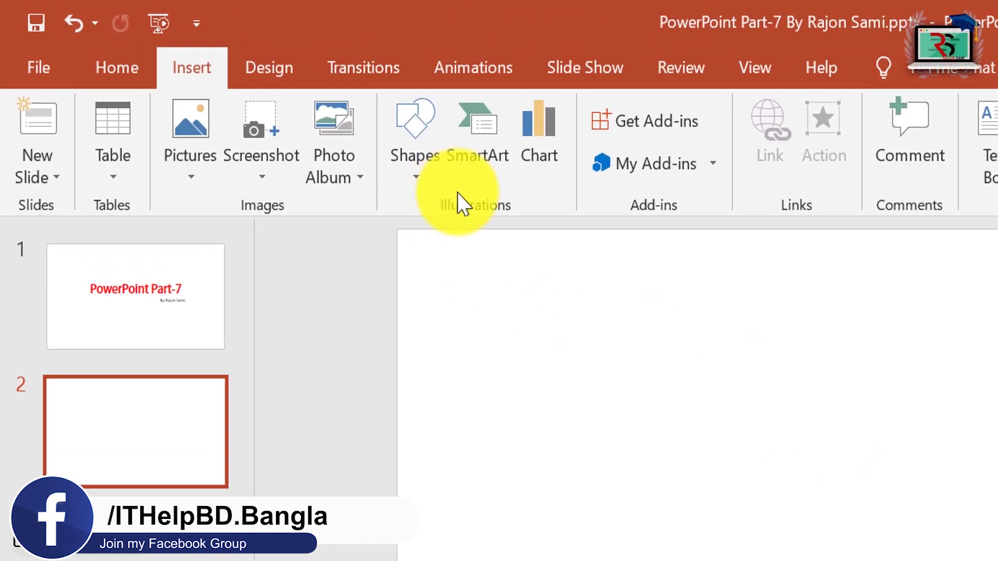
# - Restore the Bangladesh, India, Soudi Araiba list and convert it to Continuous Block Process SmartArt
pyautogui.hotkey('ctrl', 'z')
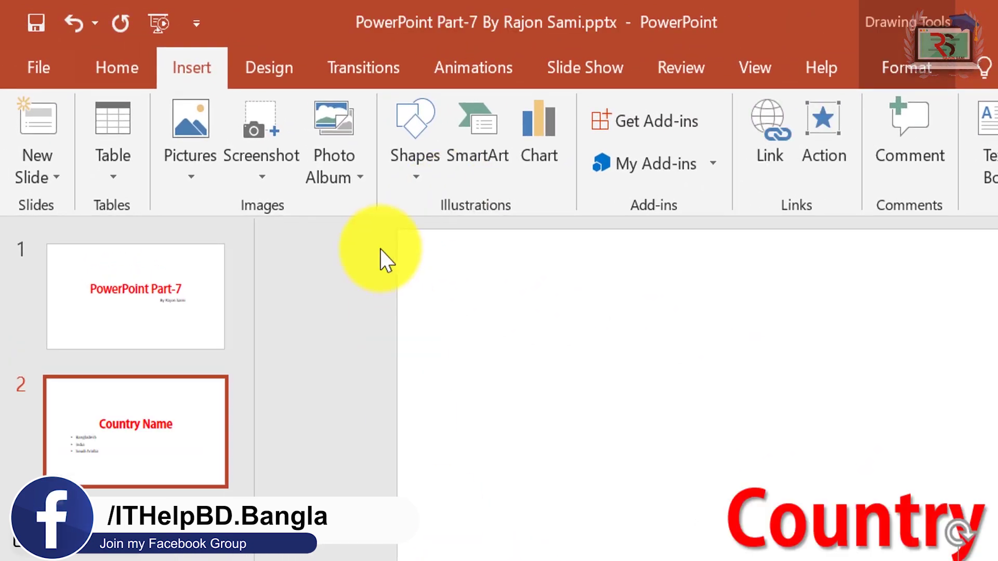
pyautogui.click(108, 78)
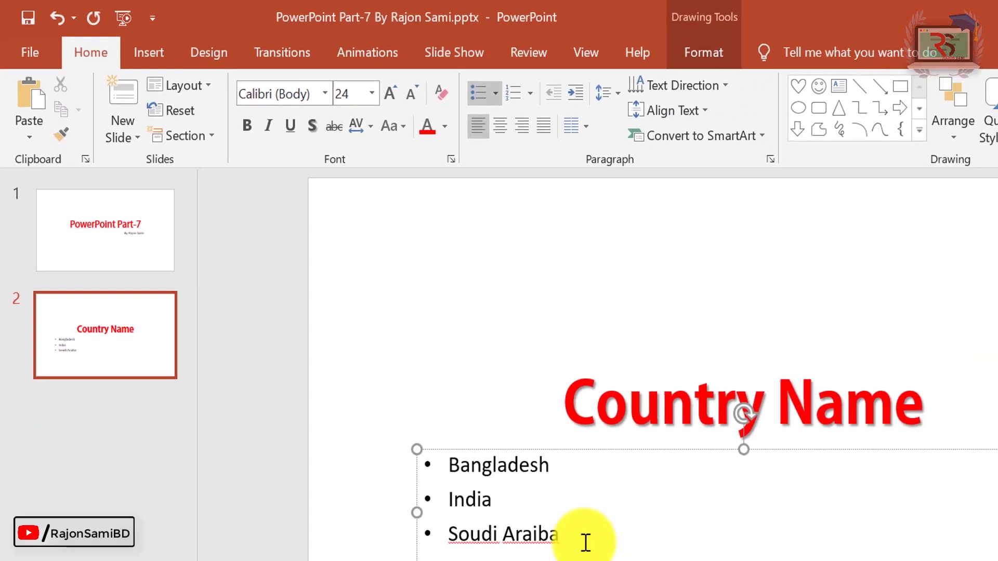
pyautogui.moveTo(453, 410); pyautogui.dragTo(348, 364)
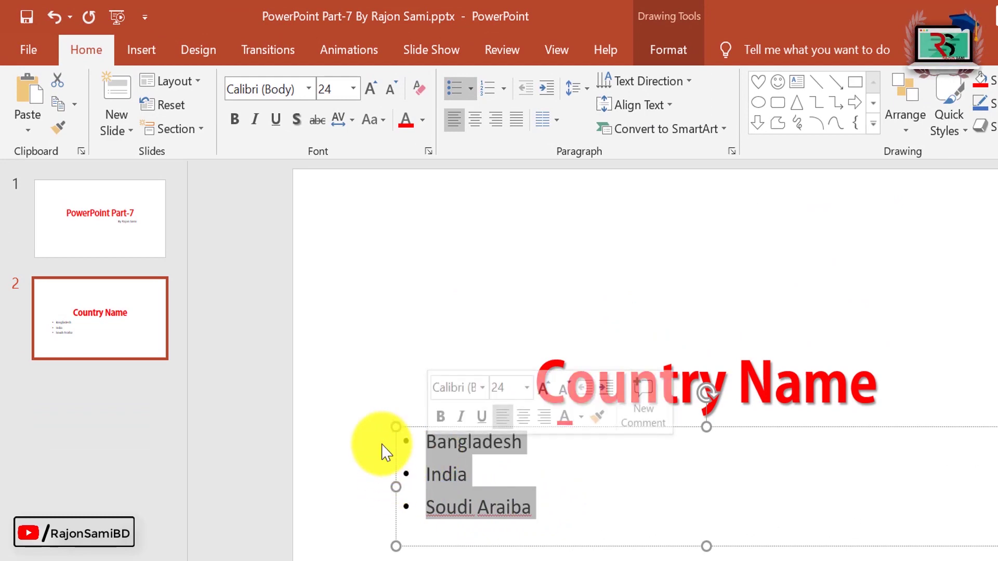
pyautogui.click(692, 130)
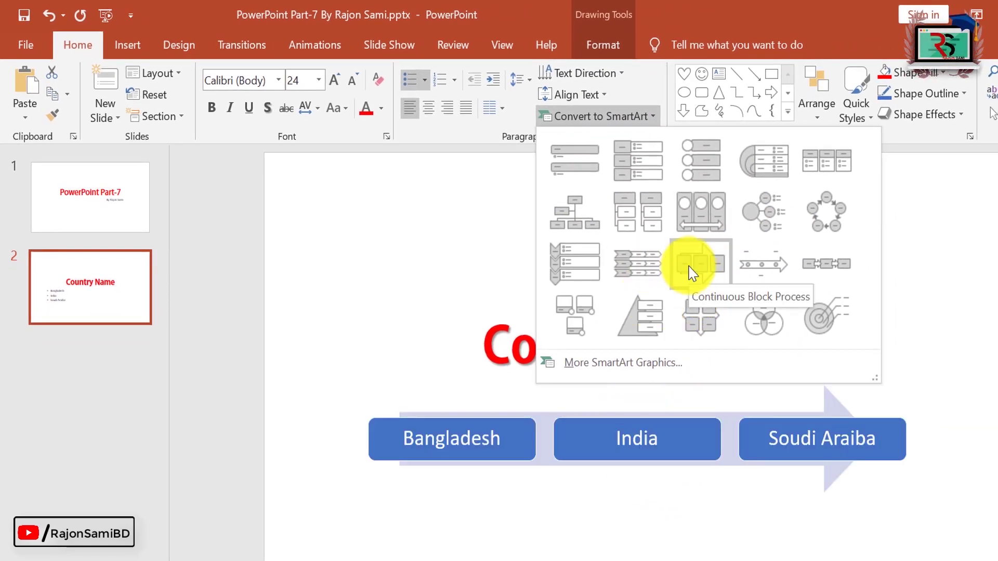
pyautogui.click(693, 273)
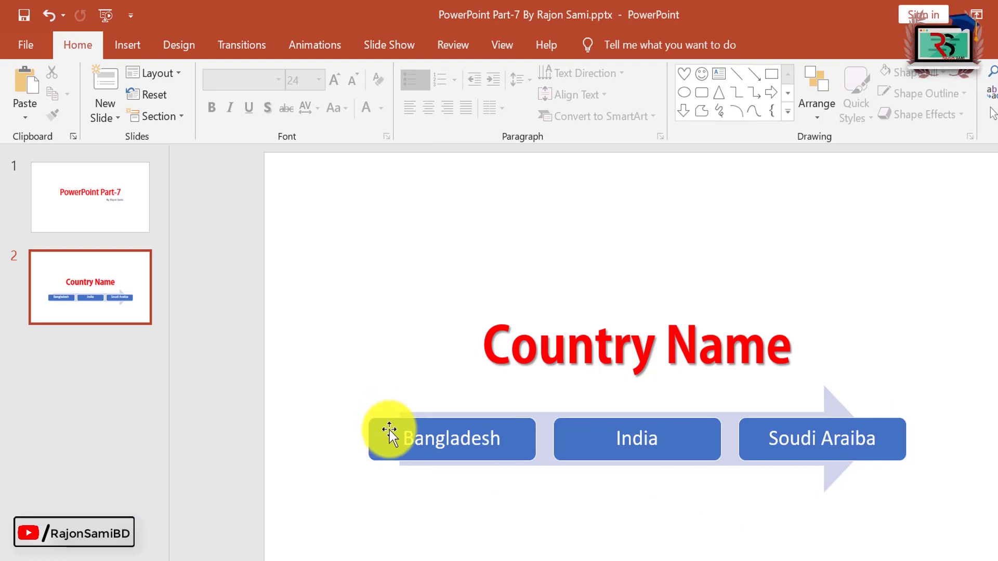
# - Draw a rectangle below the Bangladesh box, then delete it
pyautogui.click(128, 45)
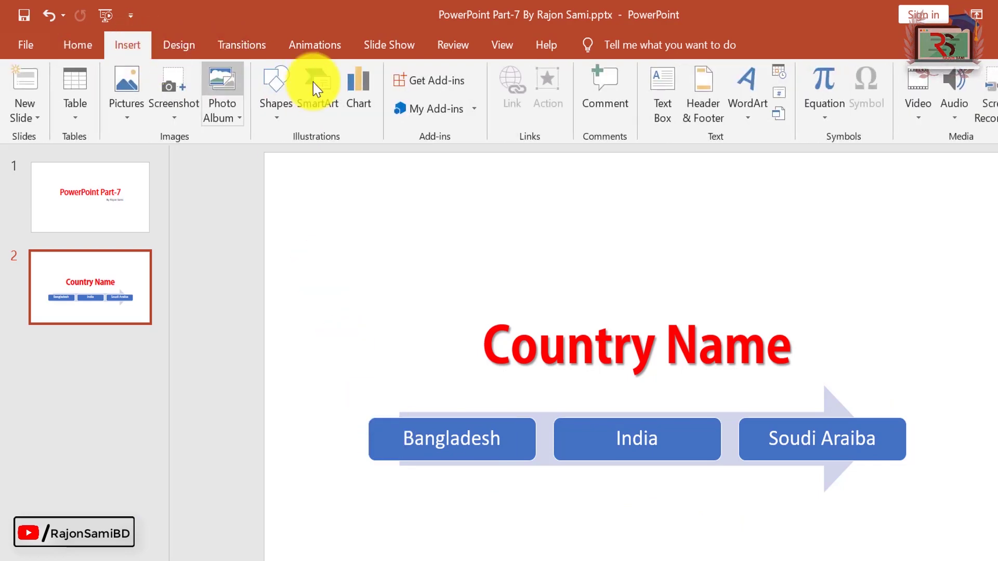
pyautogui.click(280, 109)
pyautogui.click(372, 257)
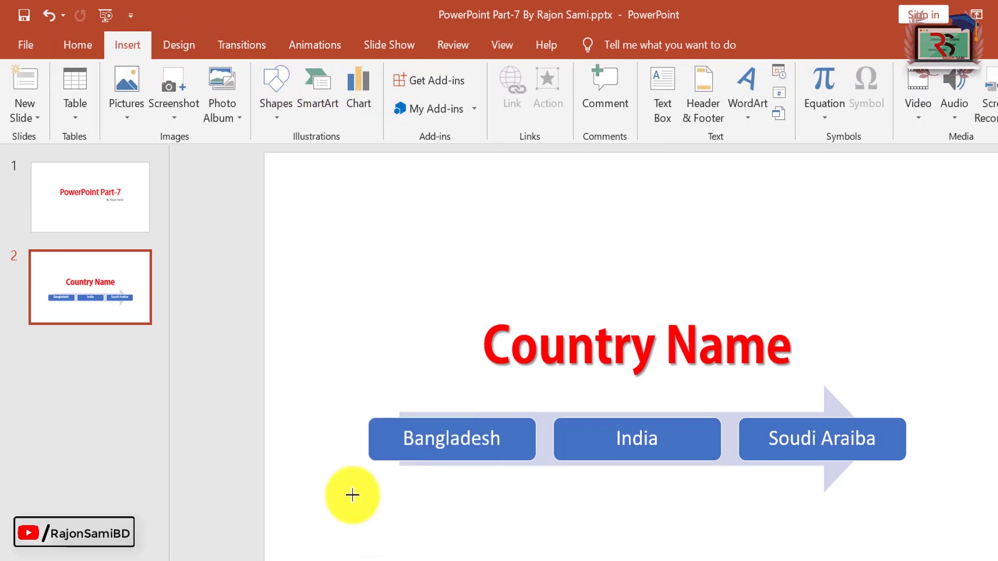
pyautogui.moveTo(368, 487); pyautogui.dragTo(532, 523)
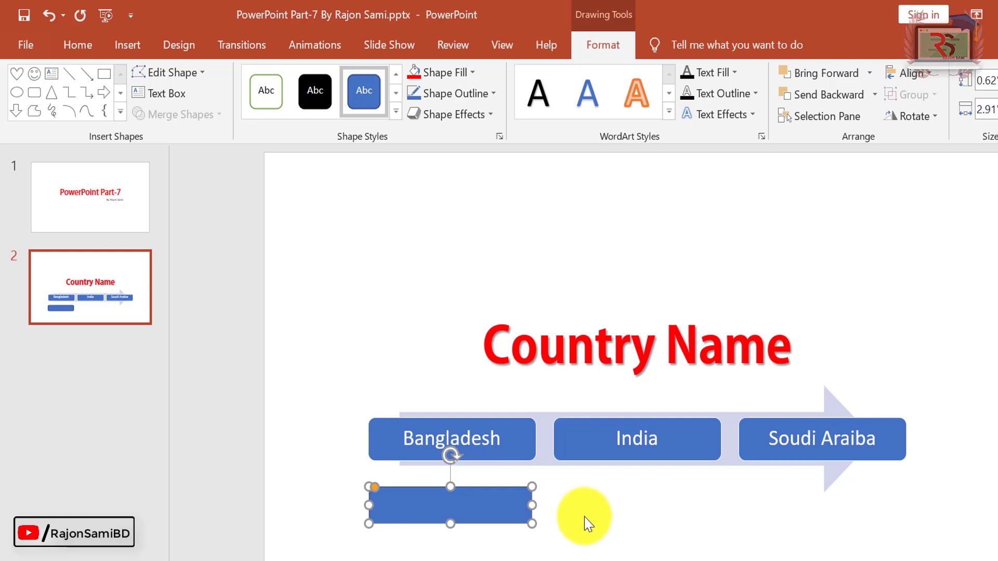
pyautogui.press('Delete')
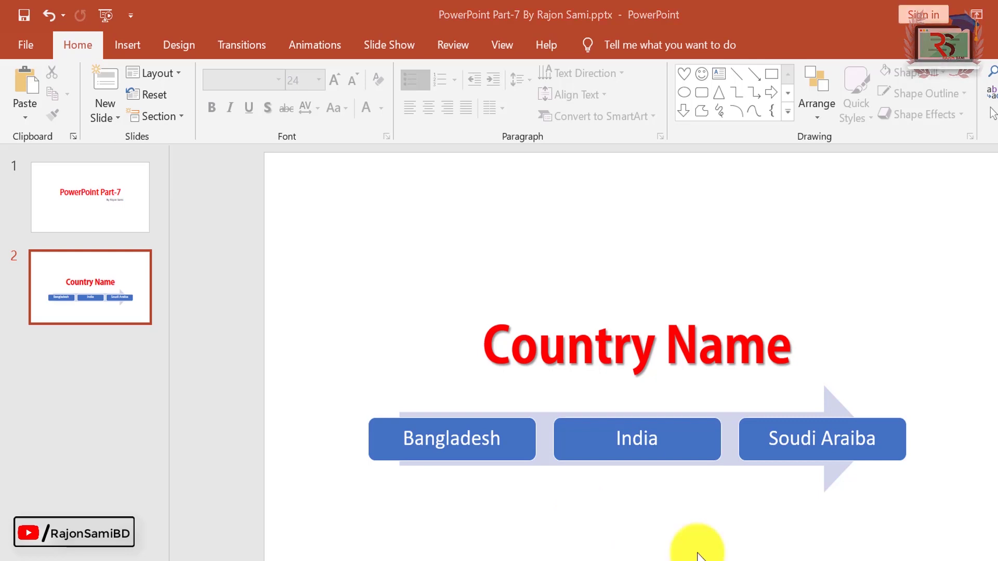
# - Revert the diagram to bullets, try a Chevron List conversion, and undo it
pyautogui.hotkey('ctrl', 'z')
pyautogui.moveTo(508, 461)
pyautogui.mouseDown()
pyautogui.moveTo(390, 410)
pyautogui.moveTo(401, 410)
pyautogui.mouseUp()
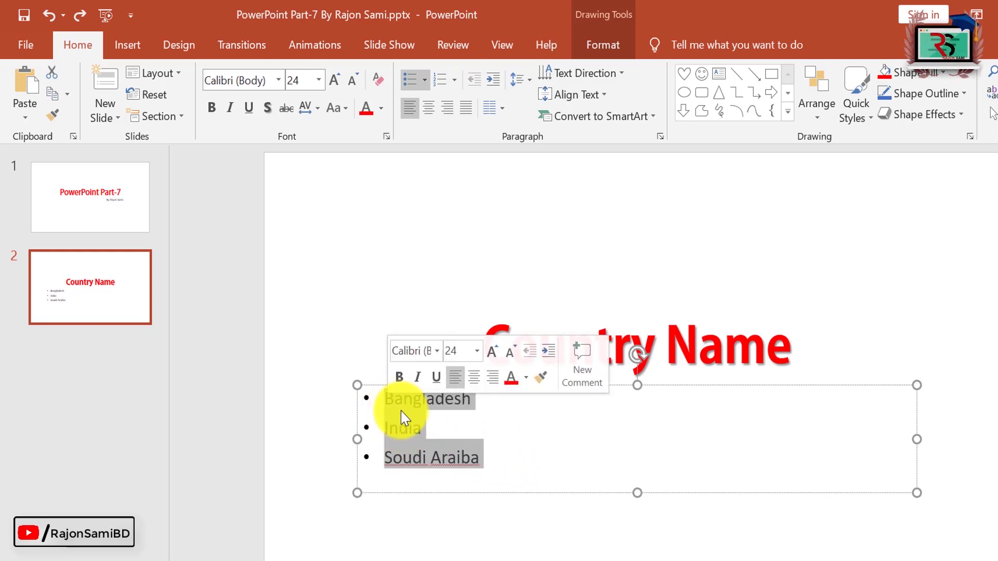
pyautogui.rightClick(401, 411)
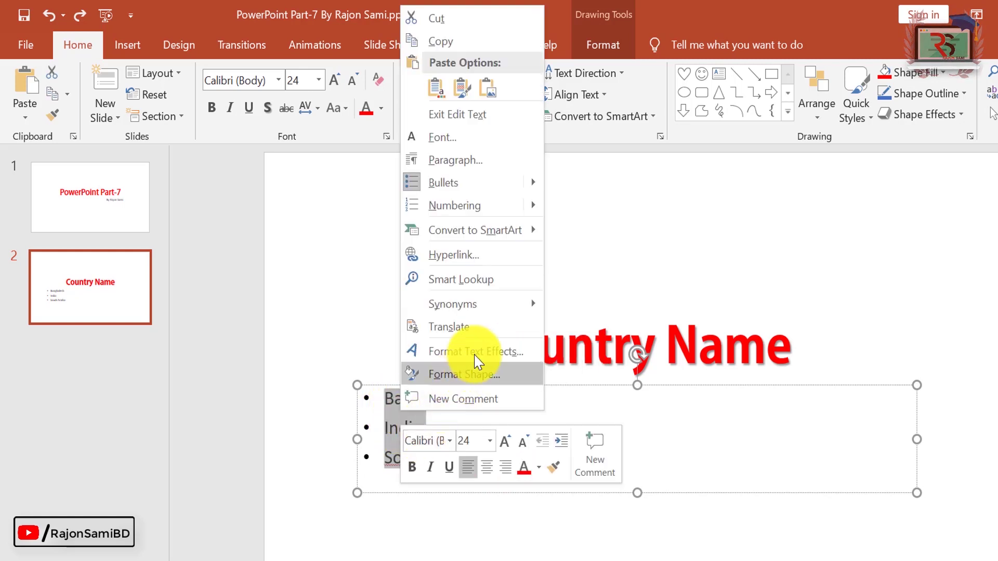
pyautogui.moveTo(475, 230)
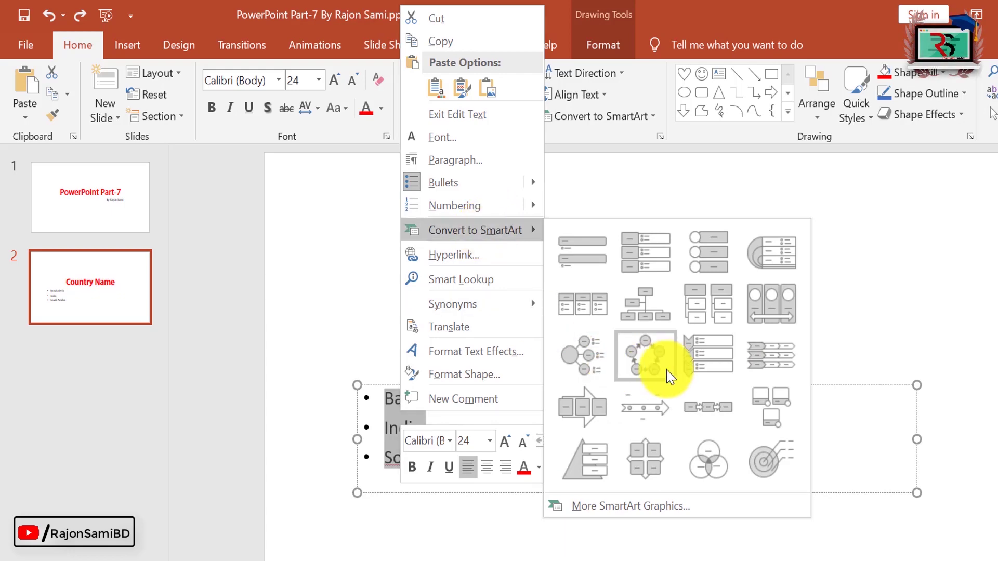
pyautogui.click(775, 367)
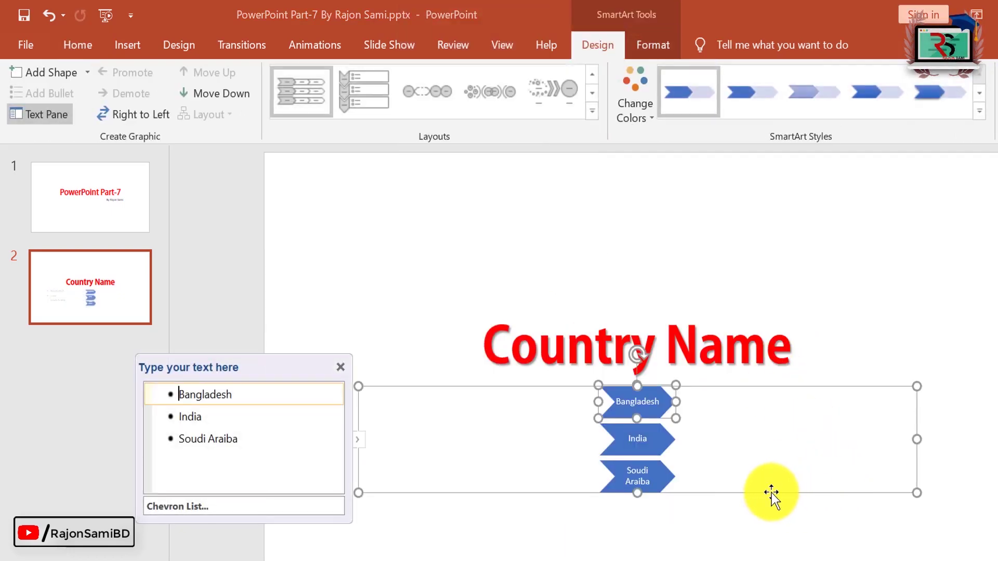
pyautogui.hotkey('ctrl', 'z')
pyautogui.click(509, 522)
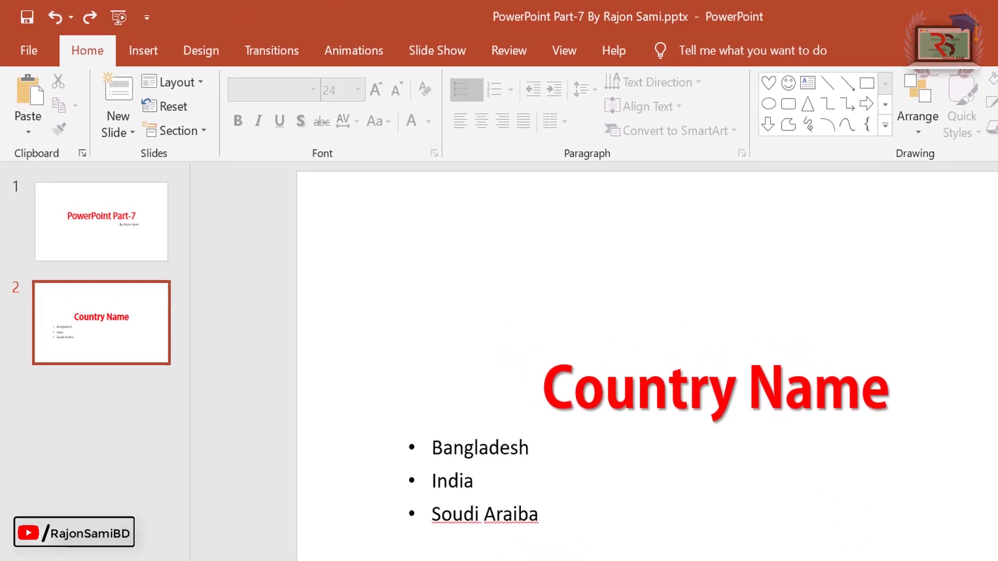
# - Open the SmartArt chooser and browse the Process, Cycle, Hierarchy, Matrix, Pyramid and Picture categories
pyautogui.click(151, 54)
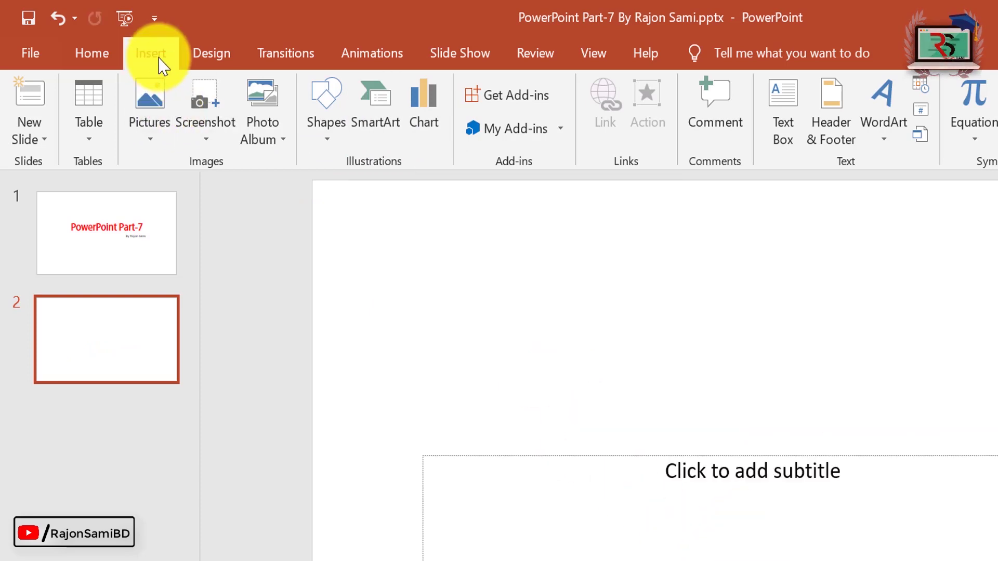
pyautogui.click(384, 141)
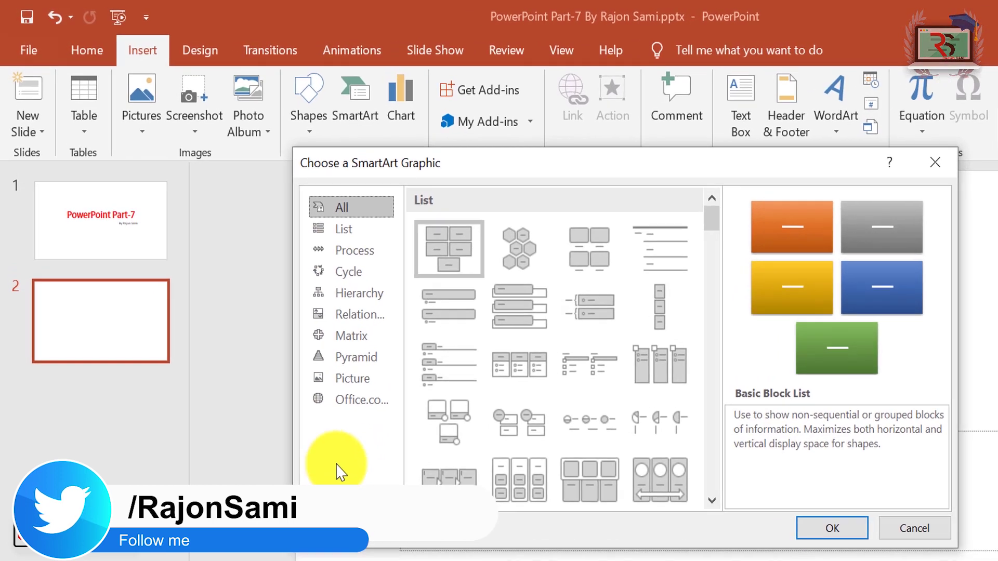
pyautogui.click(346, 230)
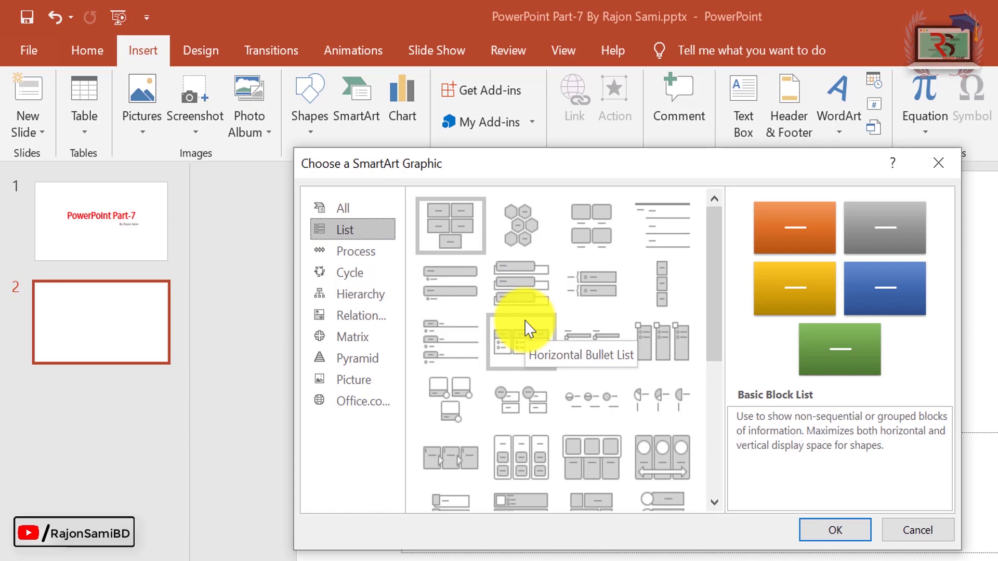
pyautogui.click(370, 264)
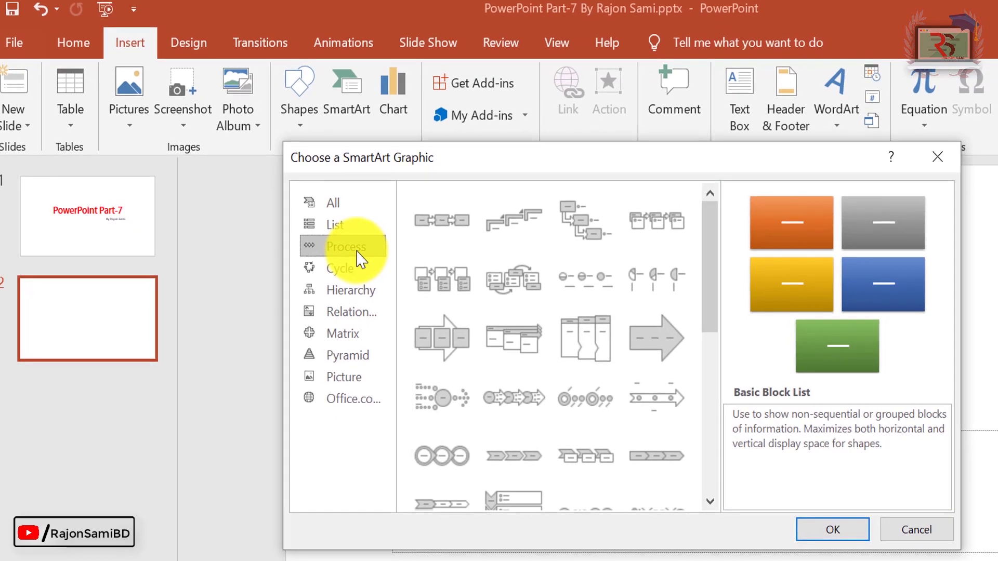
pyautogui.click(354, 280)
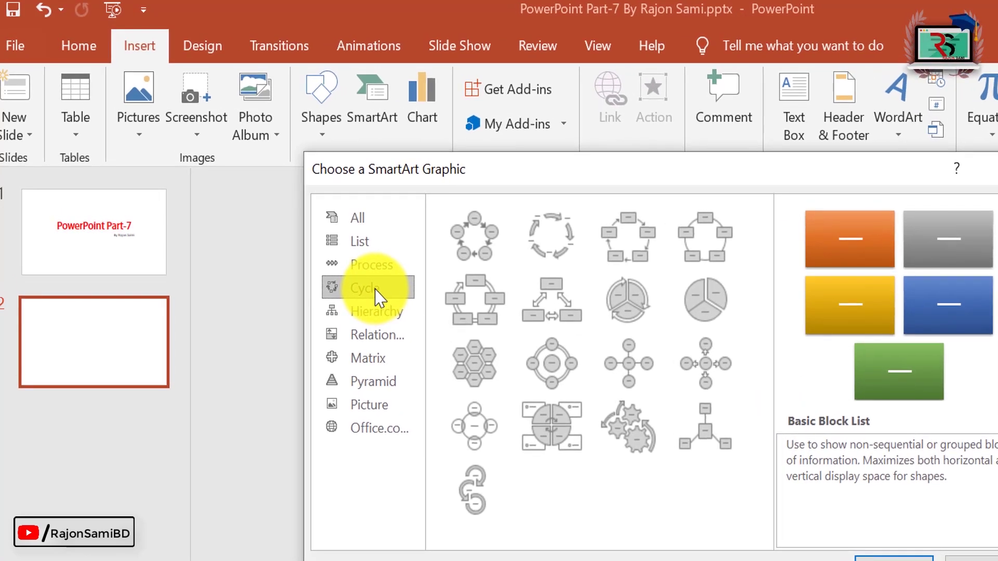
pyautogui.click(394, 318)
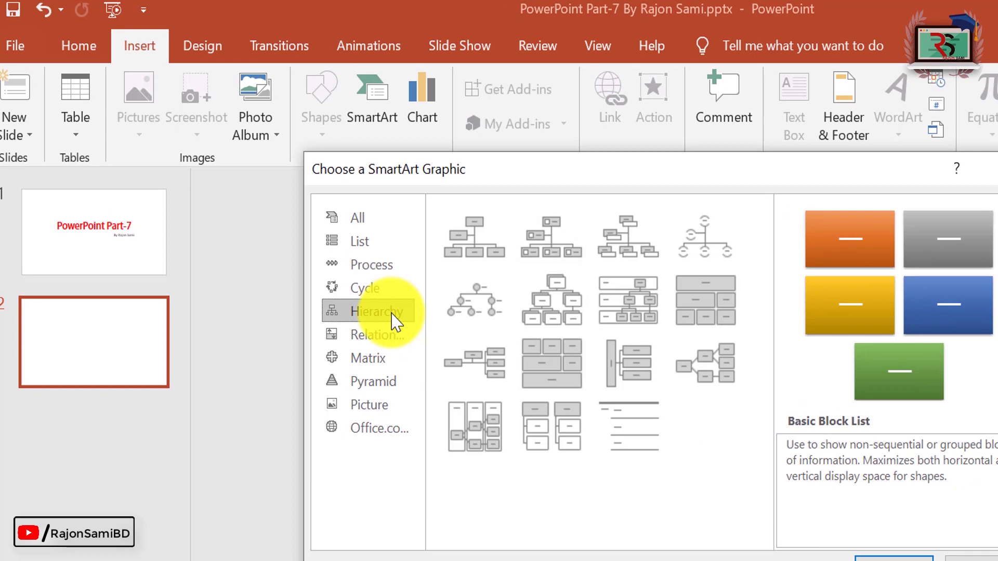
pyautogui.click(393, 346)
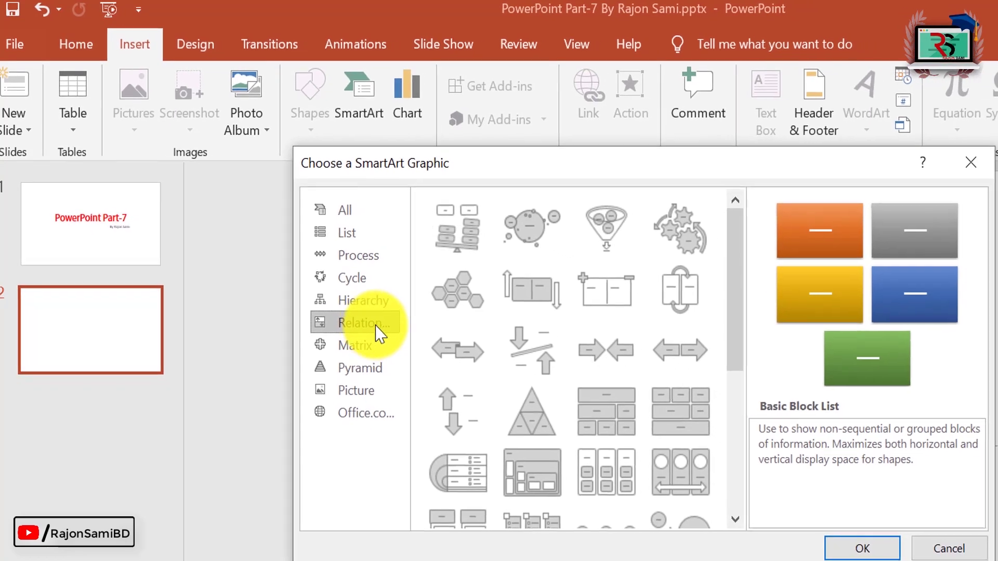
pyautogui.click(385, 359)
pyautogui.click(381, 367)
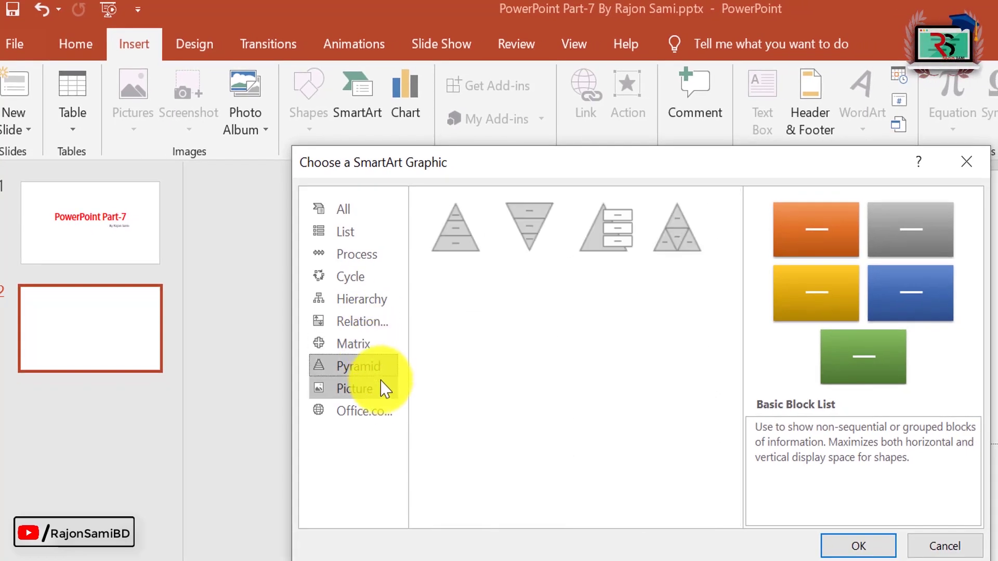
pyautogui.click(379, 391)
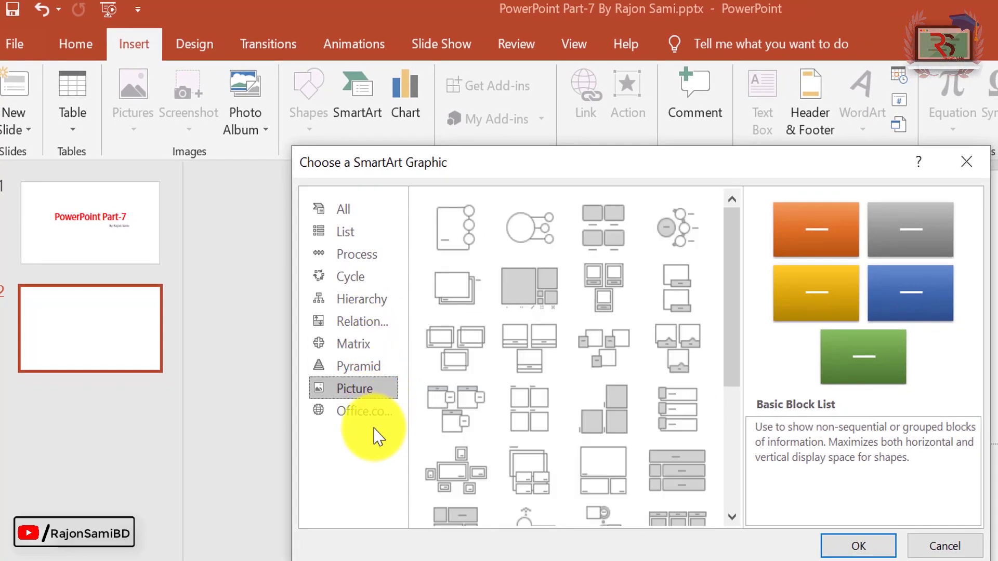
pyautogui.click(370, 413)
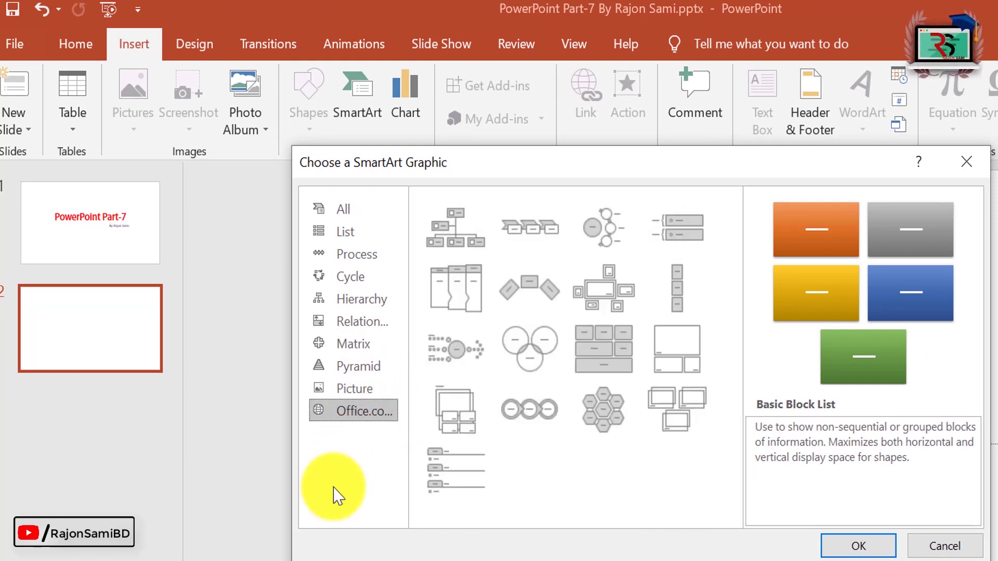
# - Choose the Horizontal Picture List layout from the List category
pyautogui.click(367, 209)
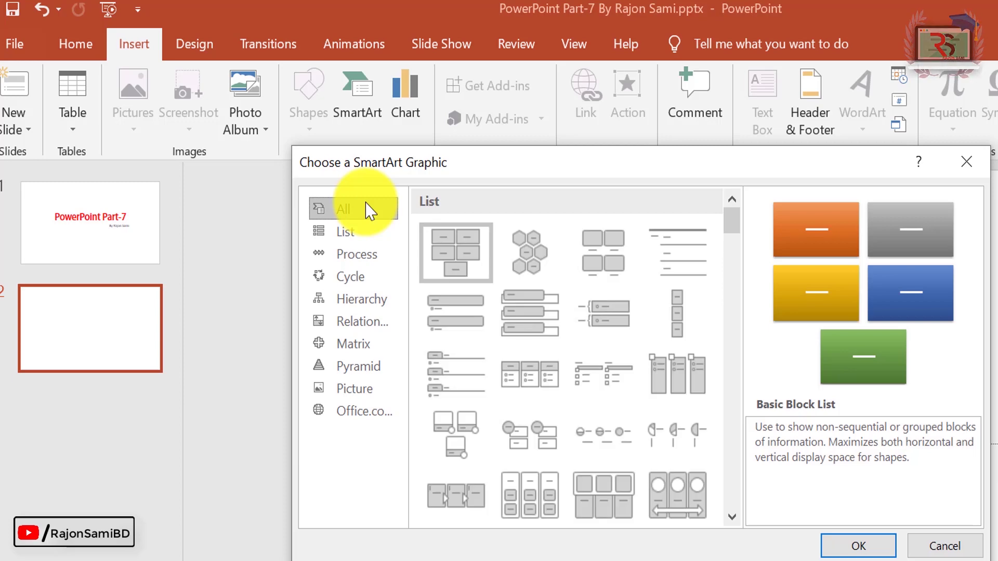
pyautogui.click(364, 235)
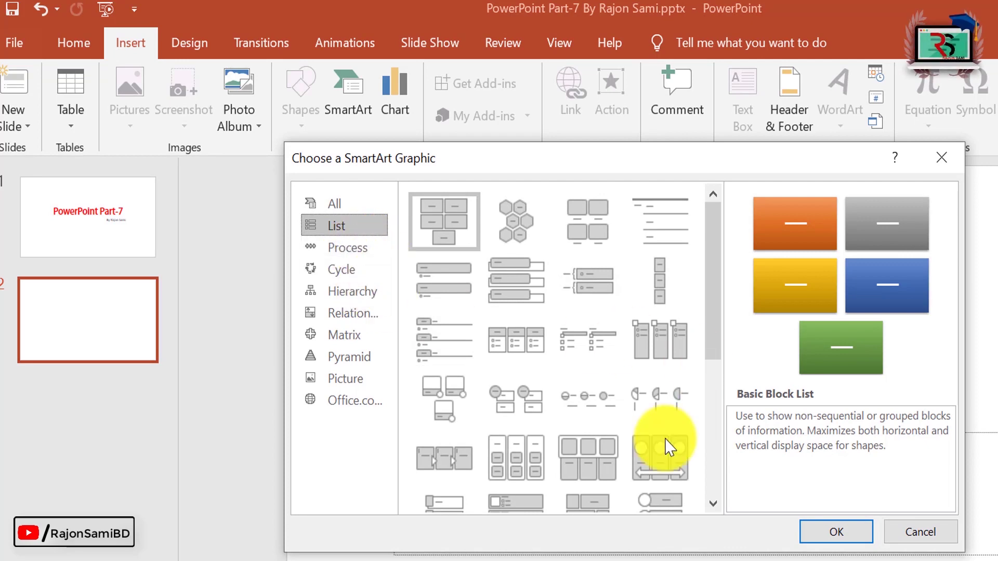
pyautogui.click(588, 465)
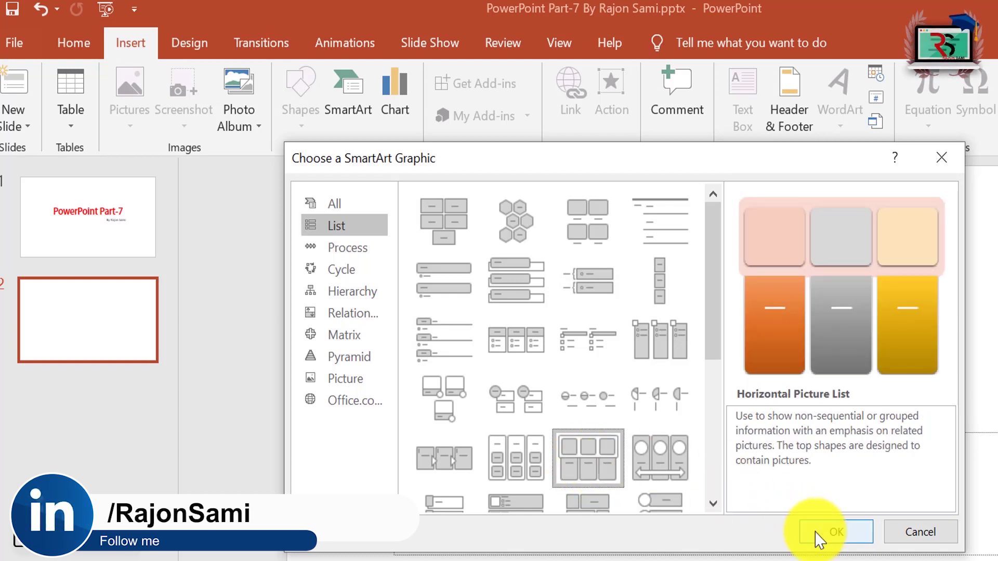
# - Insert the Horizontal Picture List, close its Text Pane, and reselect the diagram
pyautogui.click(836, 533)
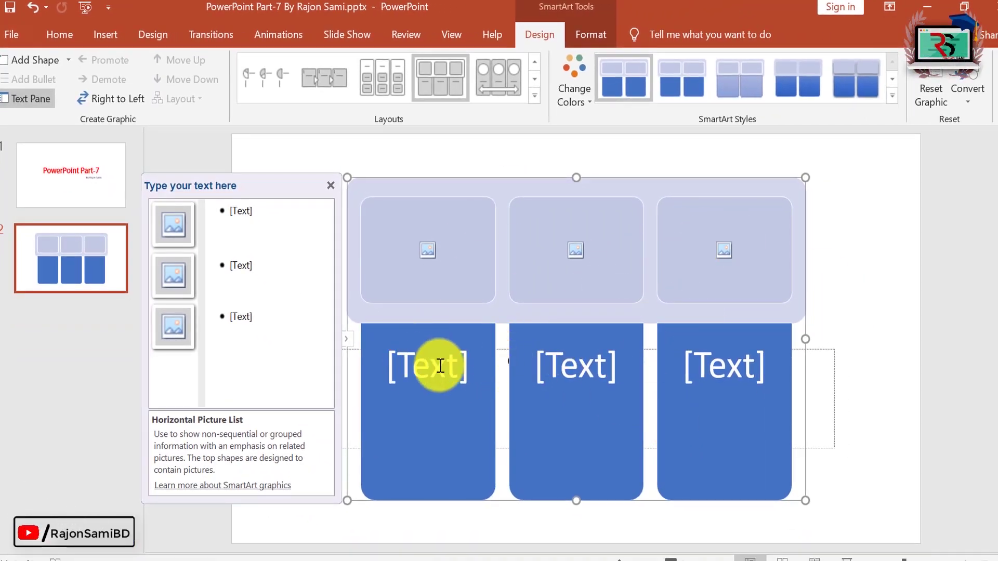
pyautogui.moveTo(267, 189)
pyautogui.mouseDown()
pyautogui.moveTo(224, 196)
pyautogui.moveTo(294, 163)
pyautogui.moveTo(156, 214)
pyautogui.moveTo(241, 185)
pyautogui.mouseUp()
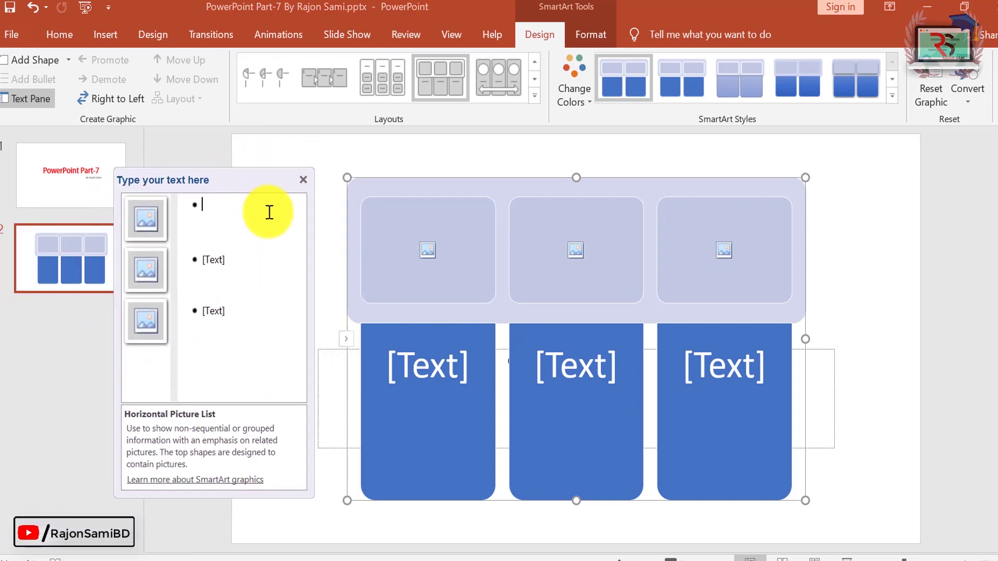
pyautogui.click(302, 180)
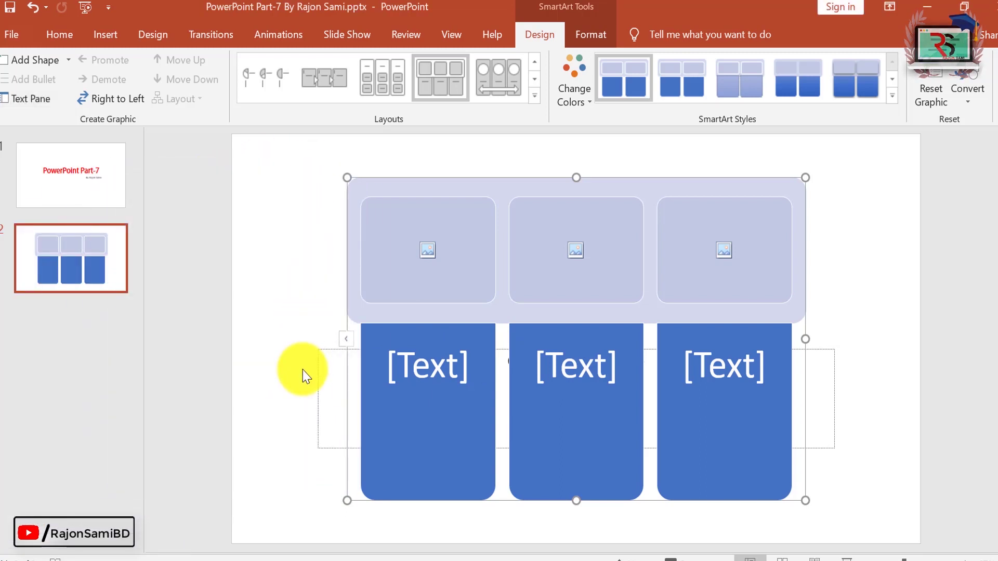
pyautogui.click(303, 370)
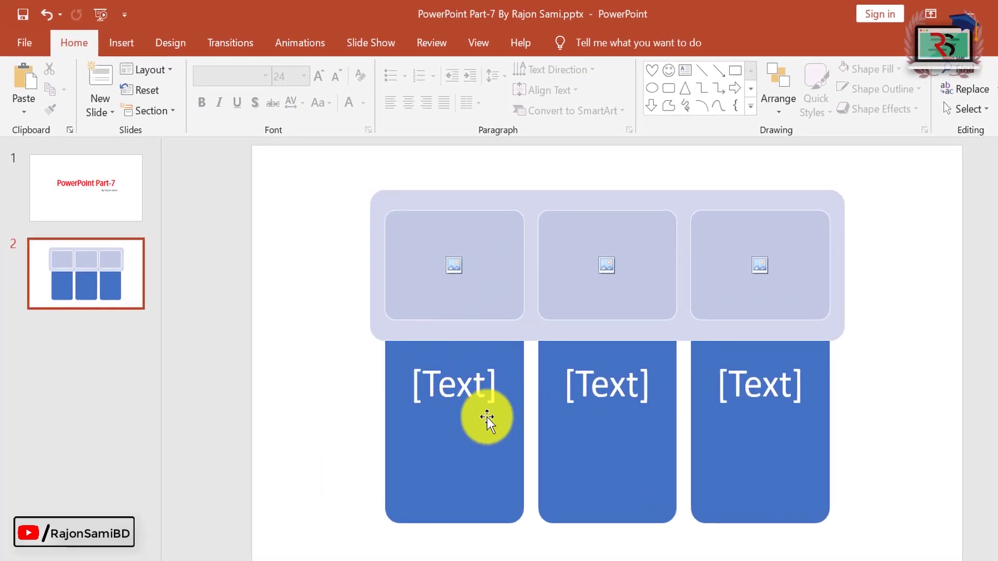
pyautogui.click(455, 380)
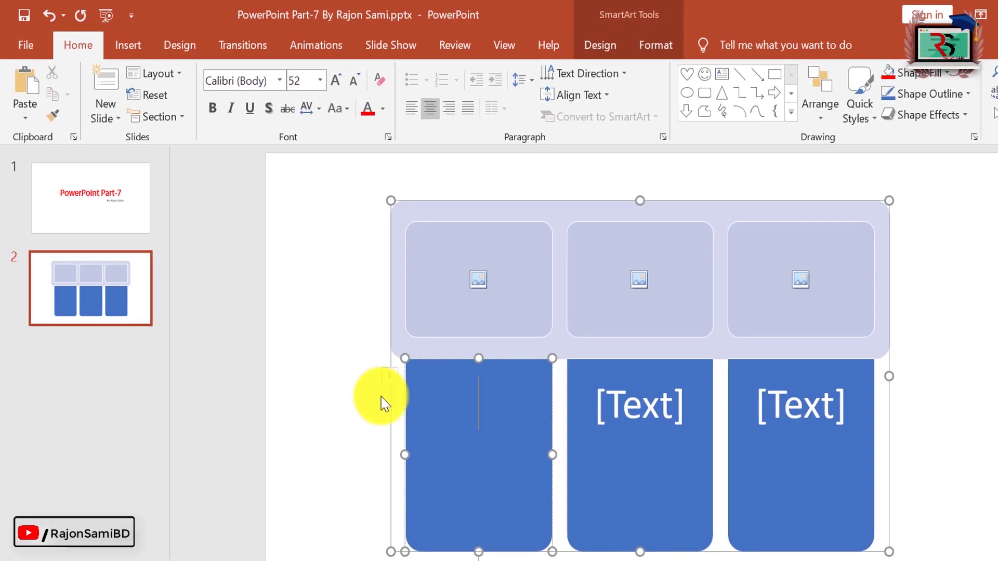
pyautogui.click(487, 232)
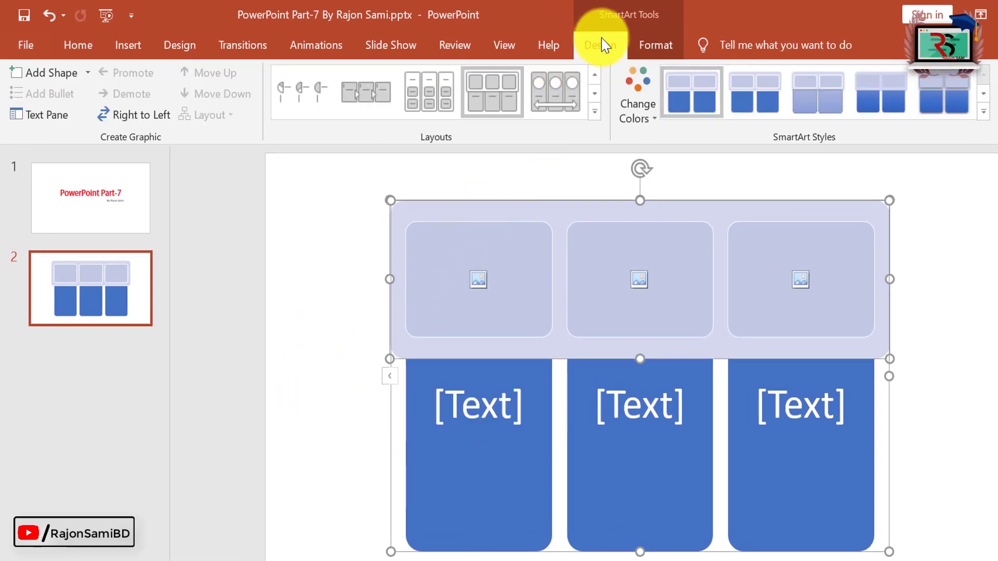
# - Enter 'Bangladesh' as the first label in the SmartArt Text Pane
pyautogui.click(44, 115)
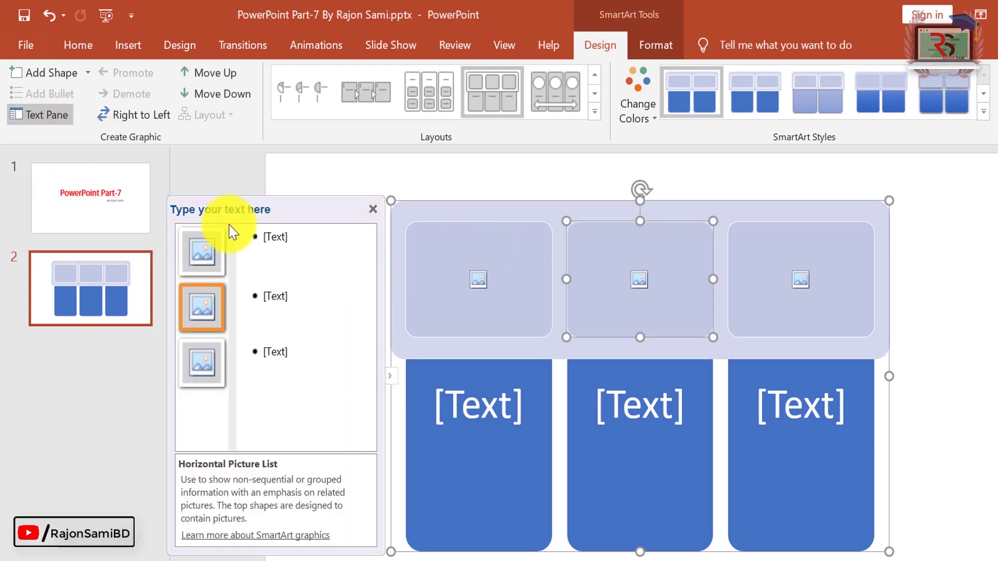
pyautogui.click(283, 239)
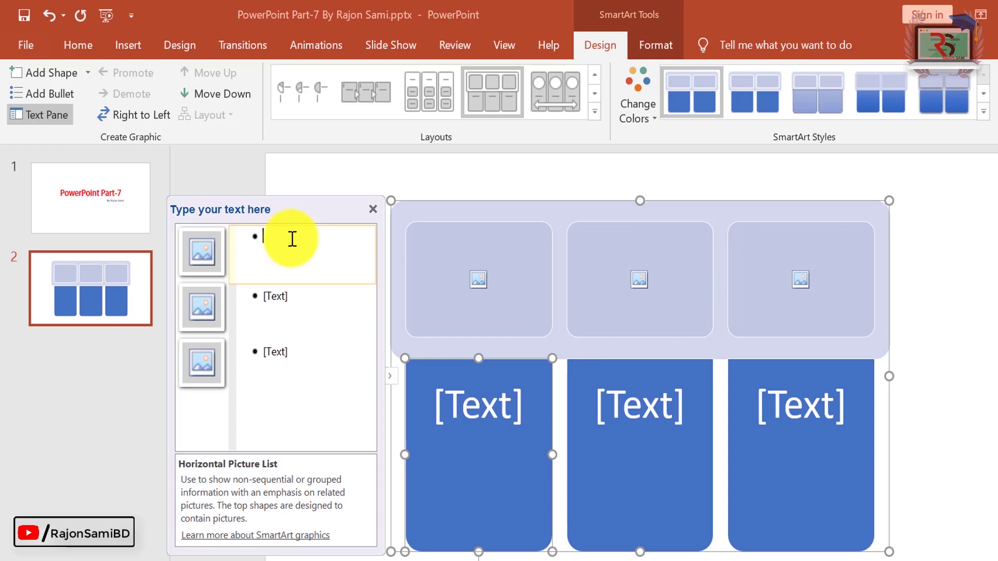
pyautogui.write('Bangladesh')
pyautogui.click(283, 300)
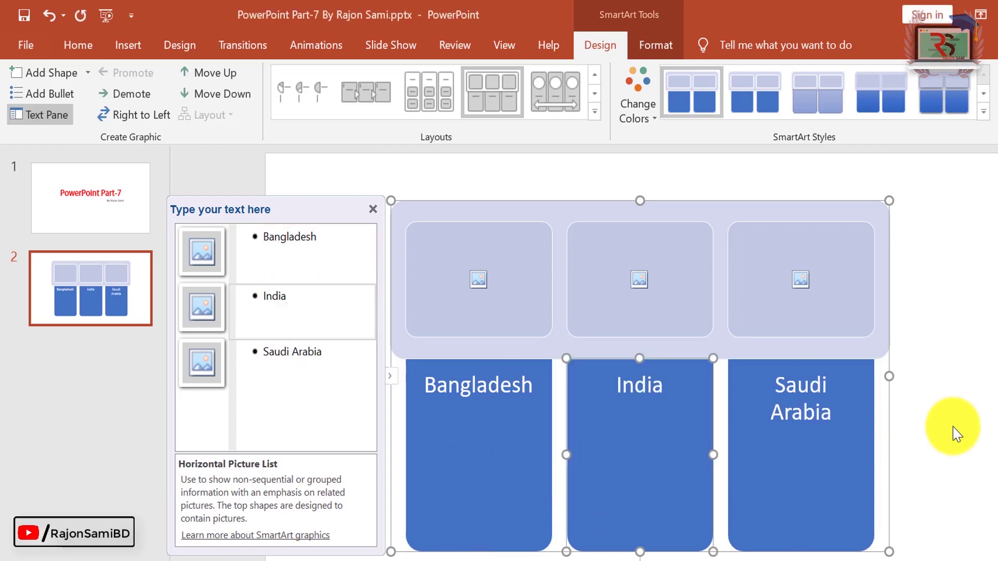
# - Select the Bangladesh and Saudi Arabia label text on the slide
pyautogui.click(967, 416)
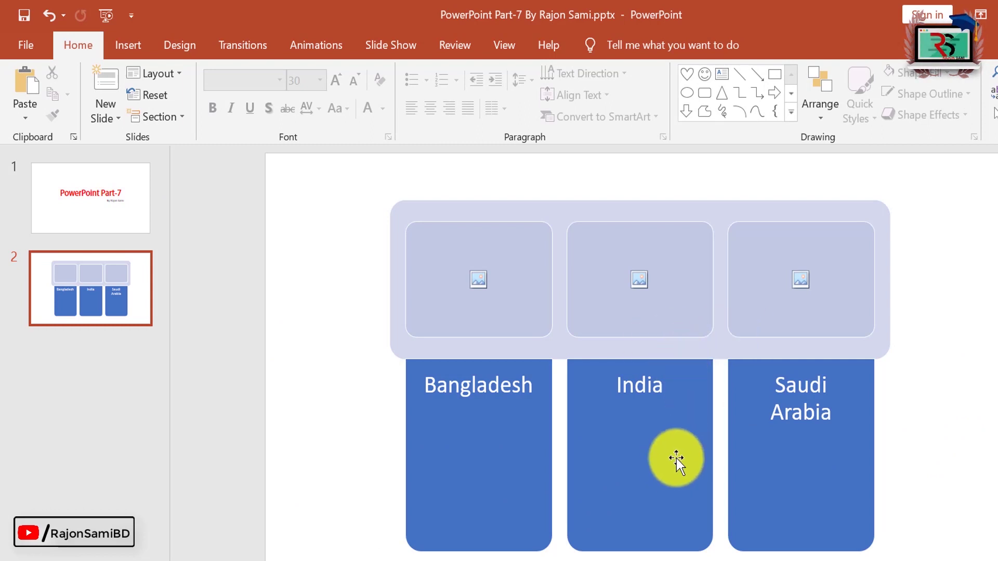
pyautogui.click(496, 388)
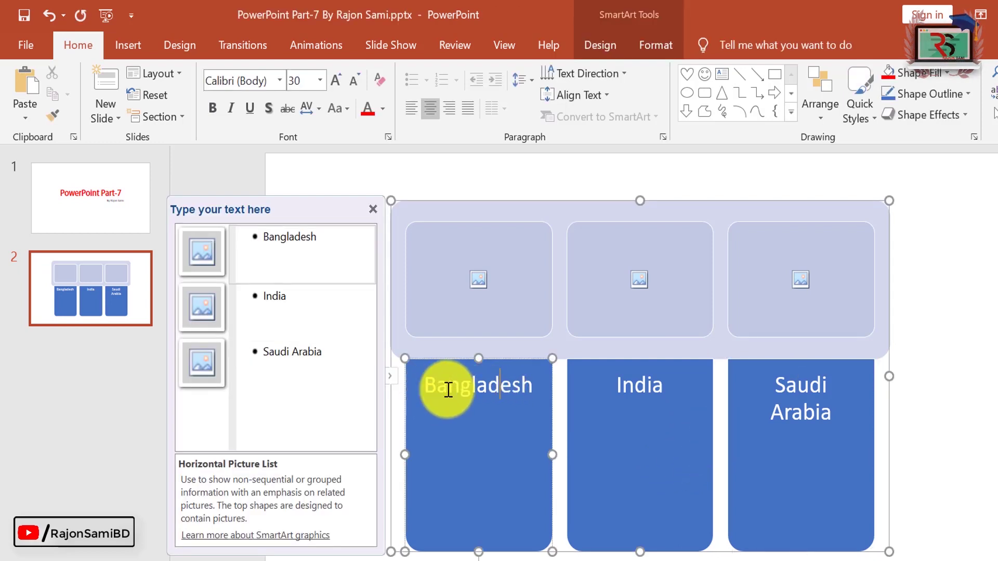
pyautogui.moveTo(448, 390); pyautogui.dragTo(535, 389)
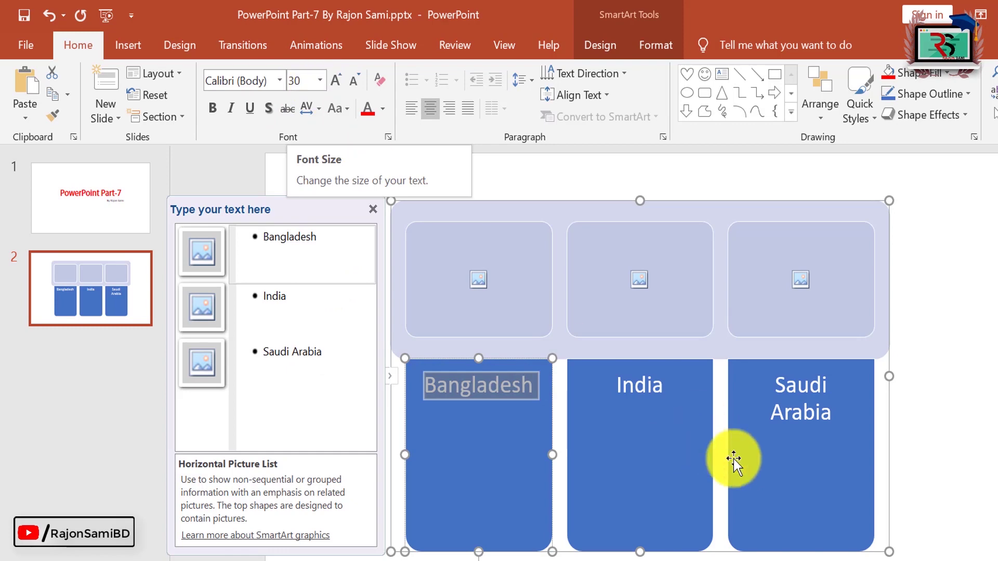
pyautogui.moveTo(775, 385)
pyautogui.mouseDown()
pyautogui.moveTo(835, 412)
pyautogui.moveTo(815, 466)
pyautogui.mouseUp()
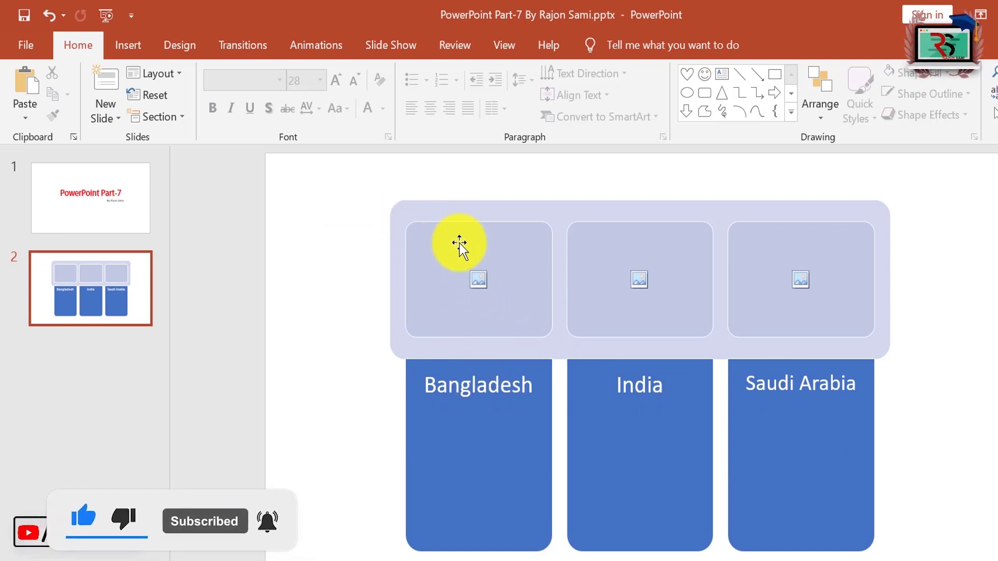
# - Insert Bangladesh-Flag.jpg from the PowerPoint Part-7 folder on drive E into the first picture box
pyautogui.click(478, 281)
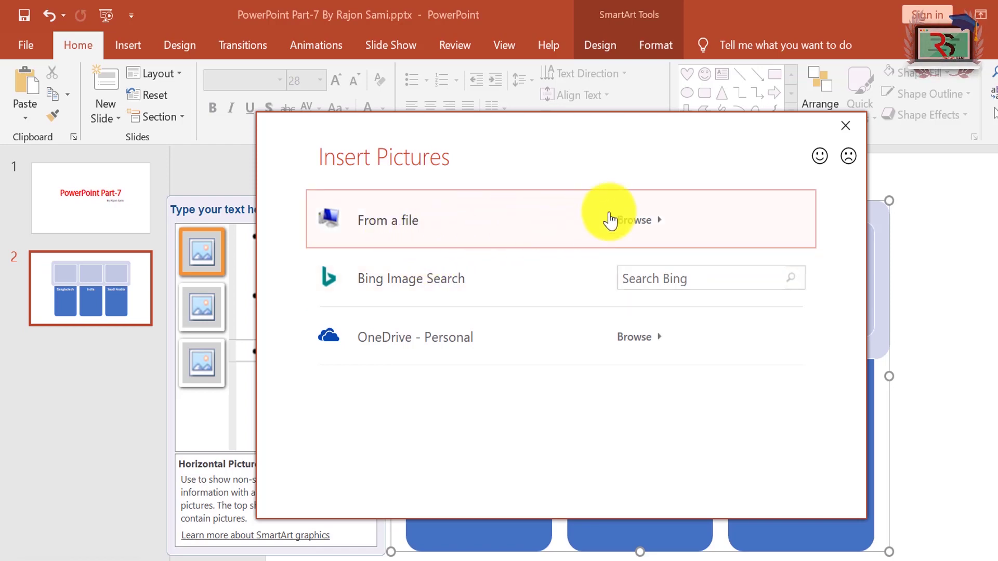
pyautogui.click(636, 223)
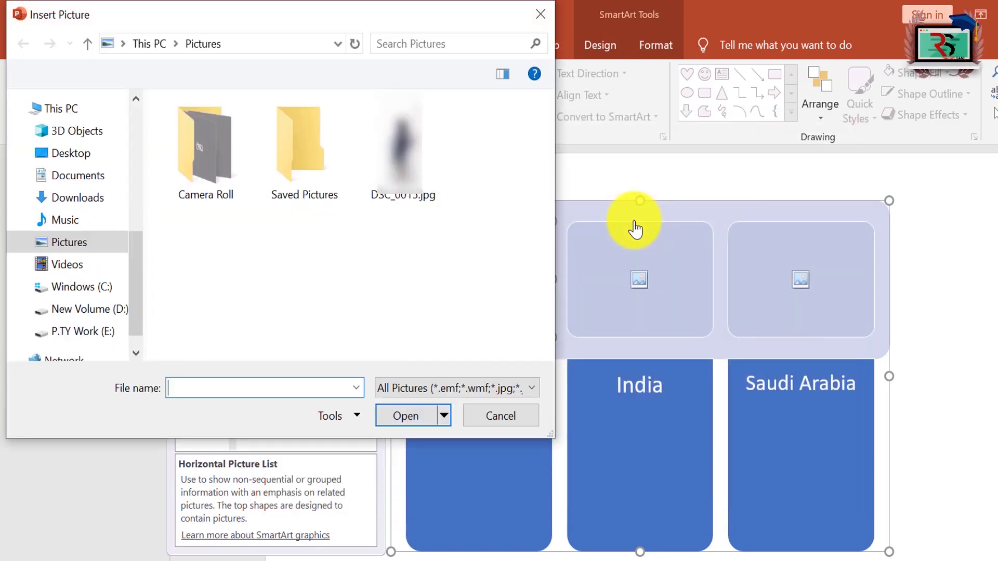
pyautogui.moveTo(140, 301)
pyautogui.mouseDown()
pyautogui.moveTo(155, 260)
pyautogui.moveTo(155, 298)
pyautogui.mouseUp()
pyautogui.click(123, 305)
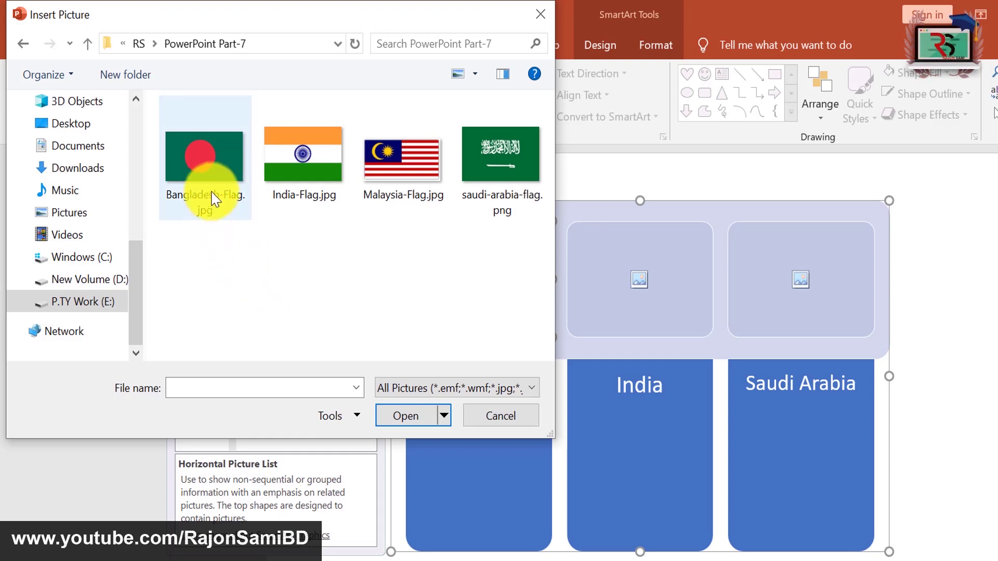
pyautogui.click(201, 163)
pyautogui.click(411, 416)
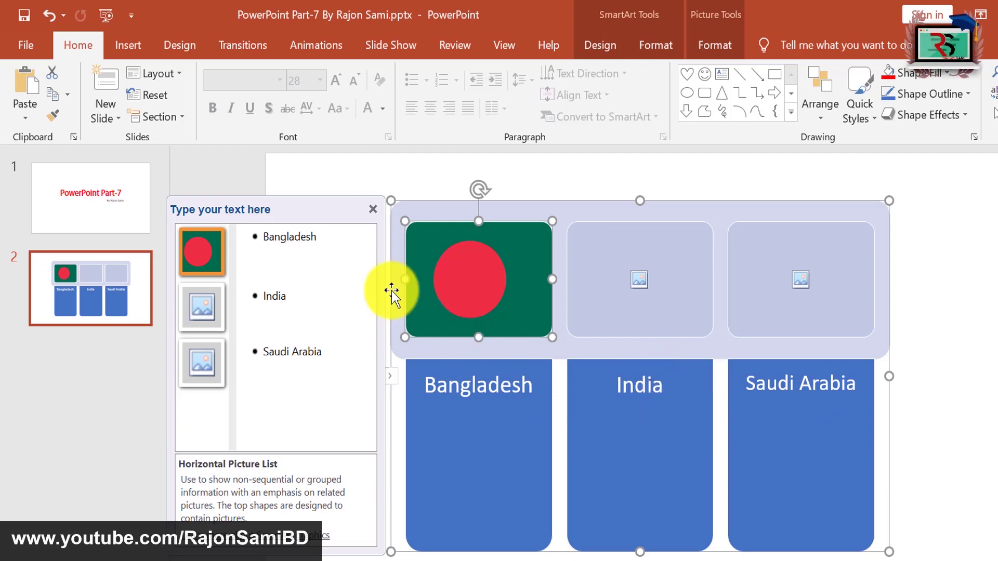
pyautogui.click(390, 376)
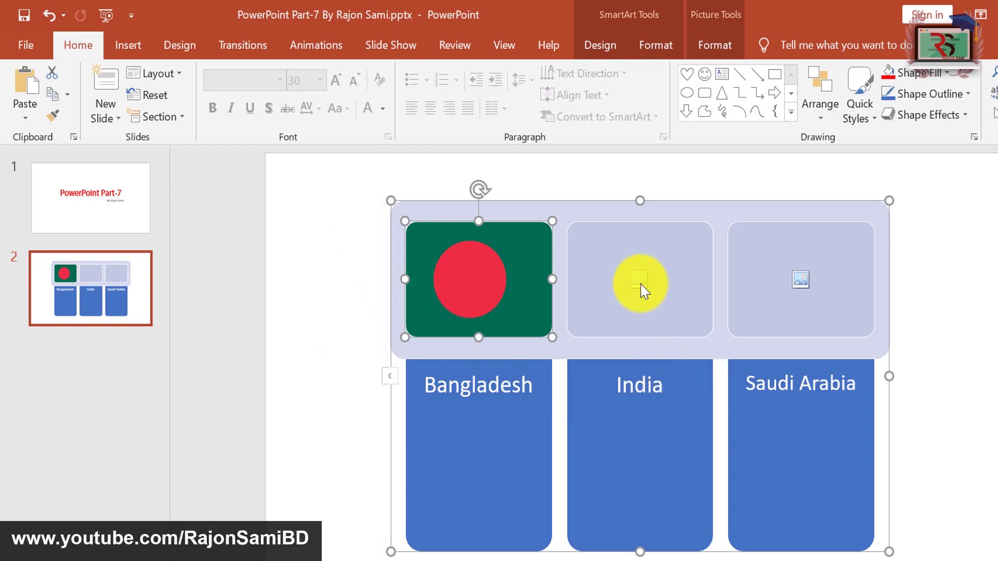
# - Insert India-Flag.jpg into the middle picture box
pyautogui.click(640, 284)
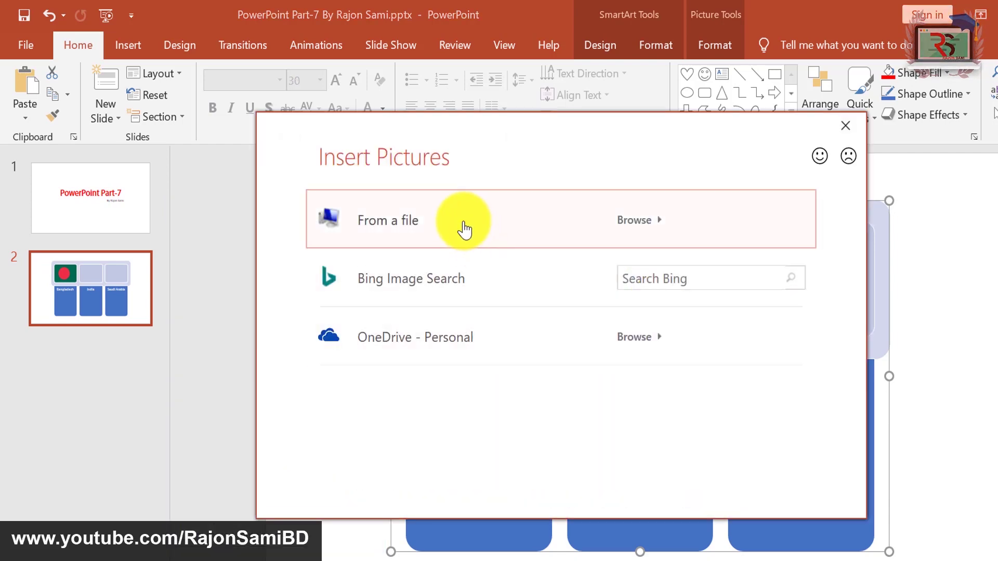
pyautogui.click(468, 221)
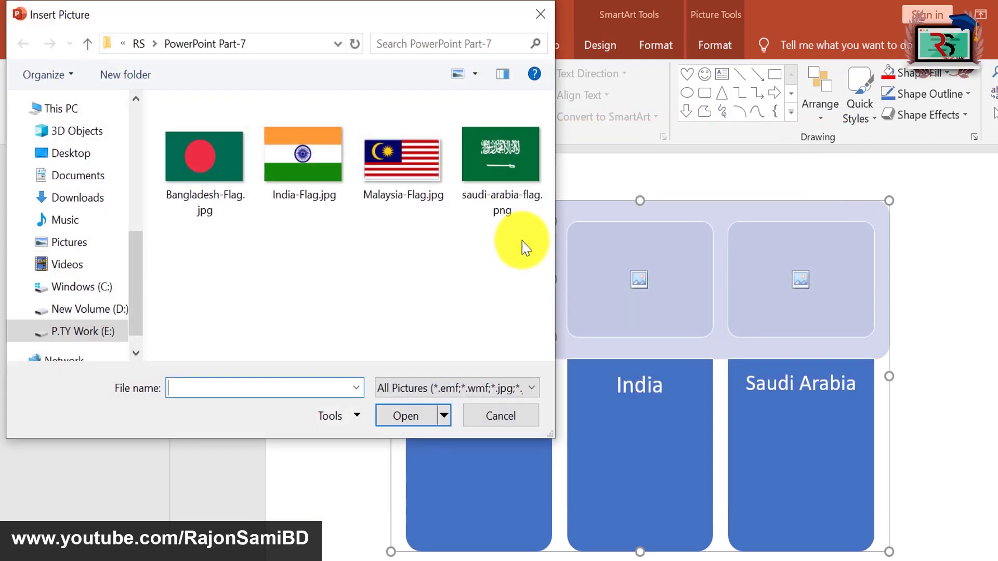
pyautogui.click(330, 185)
pyautogui.click(406, 416)
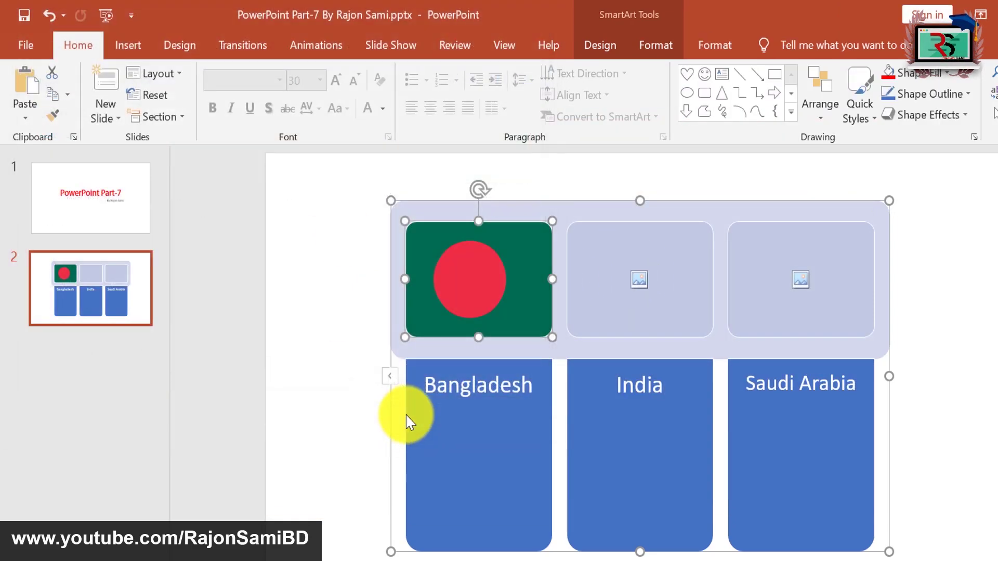
# - Insert saudi-arabia-flag.png into the last picture box and select the whole graphic
pyautogui.click(800, 281)
pyautogui.click(430, 225)
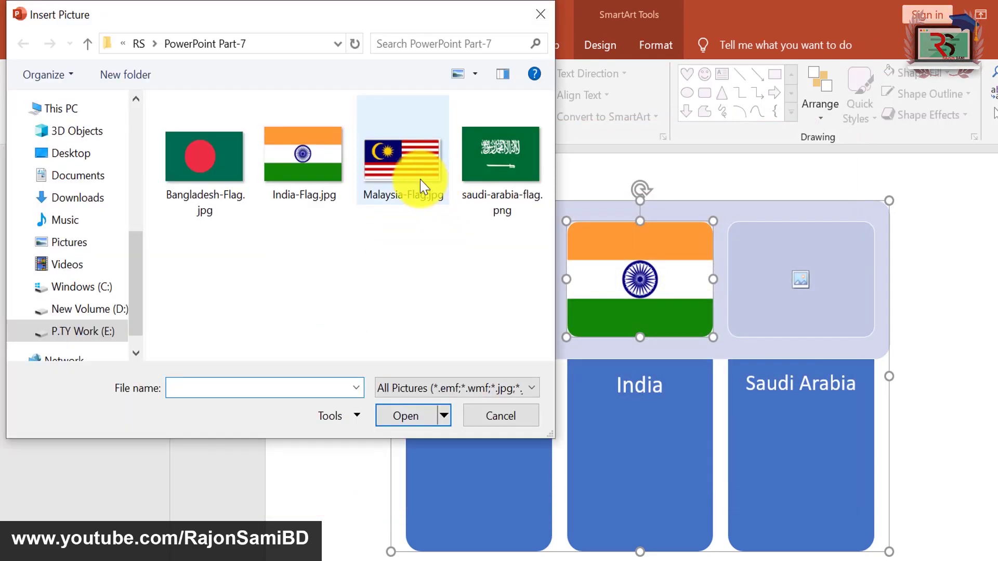
pyautogui.click(420, 180)
pyautogui.click(502, 208)
pyautogui.click(416, 431)
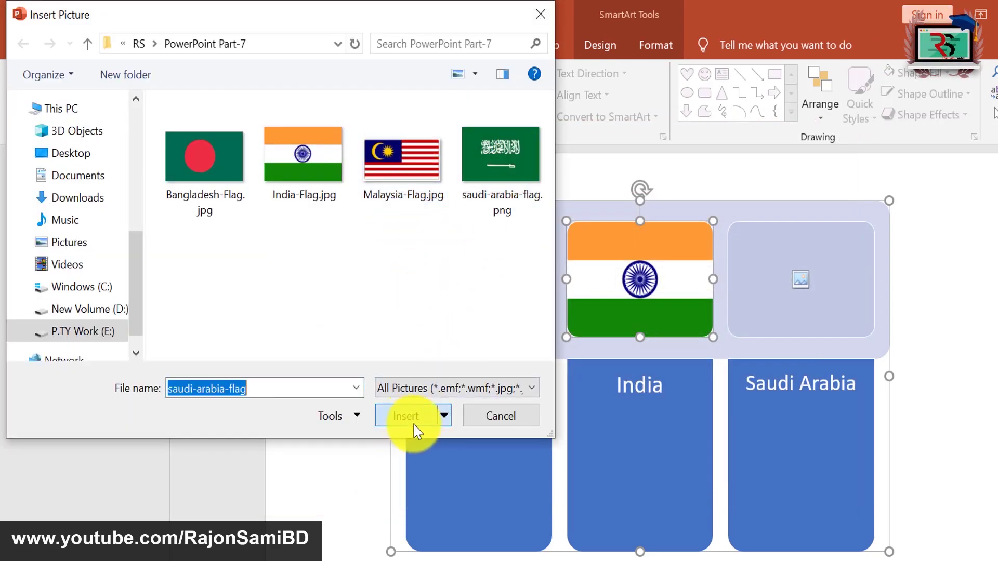
pyautogui.click(994, 348)
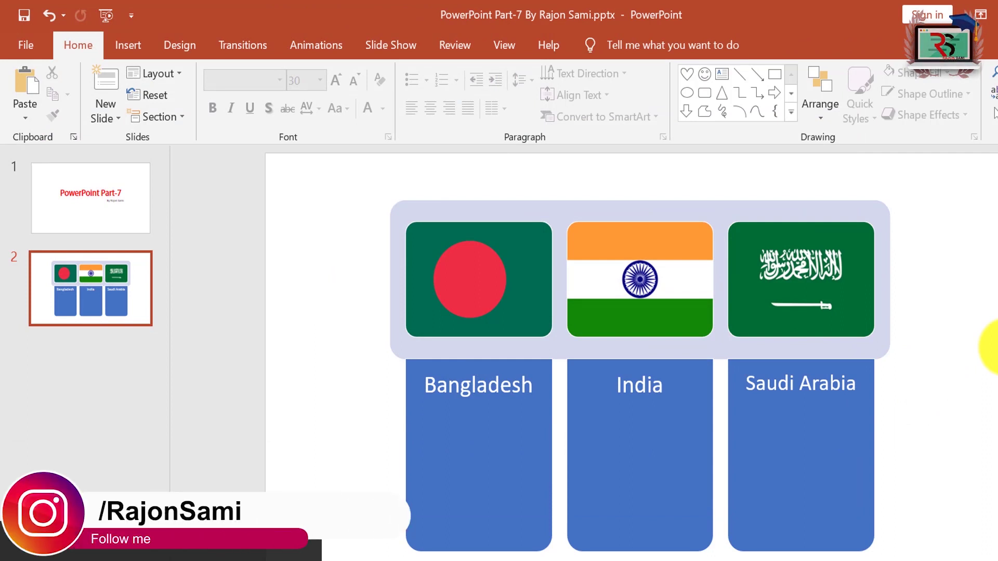
pyautogui.click(695, 218)
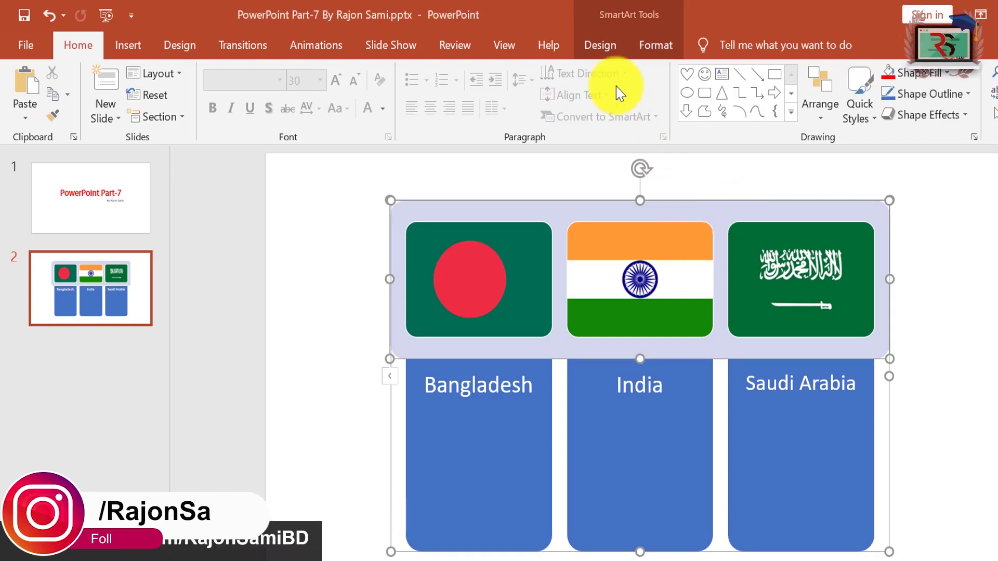
# - Try several colour schemes on the flag SmartArt, settling on the orange, gray and yellow one
pyautogui.click(594, 50)
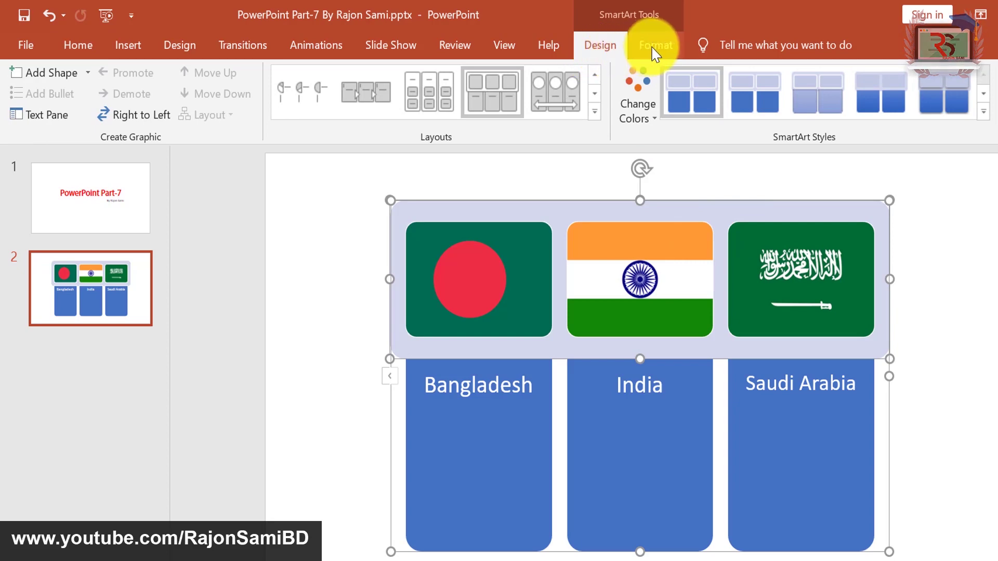
pyautogui.click(654, 50)
pyautogui.click(598, 48)
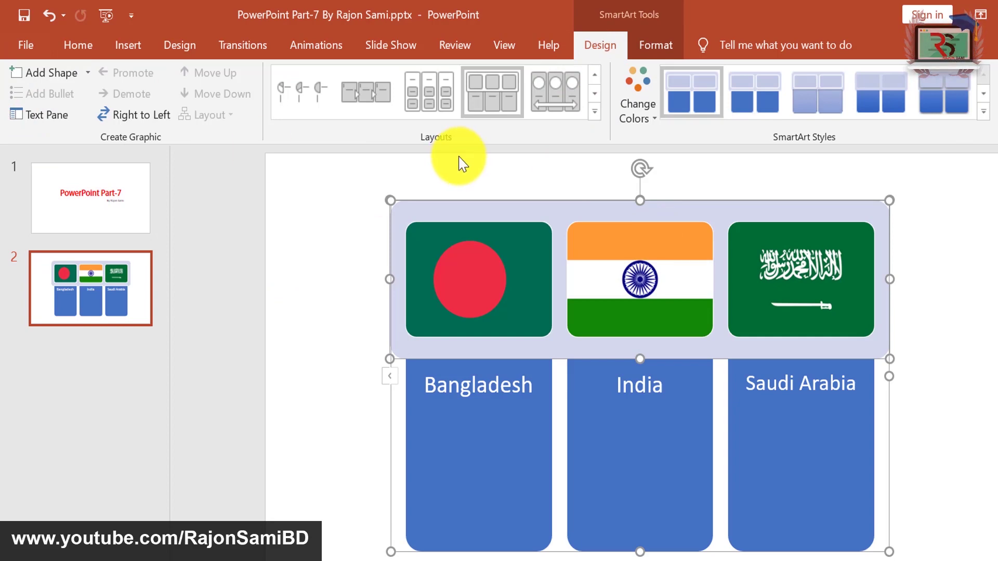
pyautogui.click(656, 121)
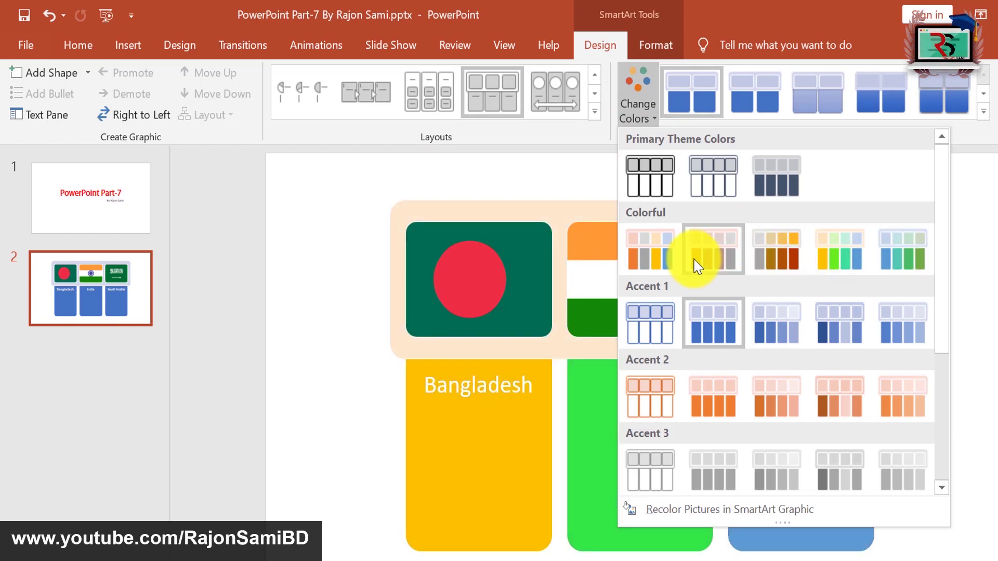
pyautogui.click(650, 259)
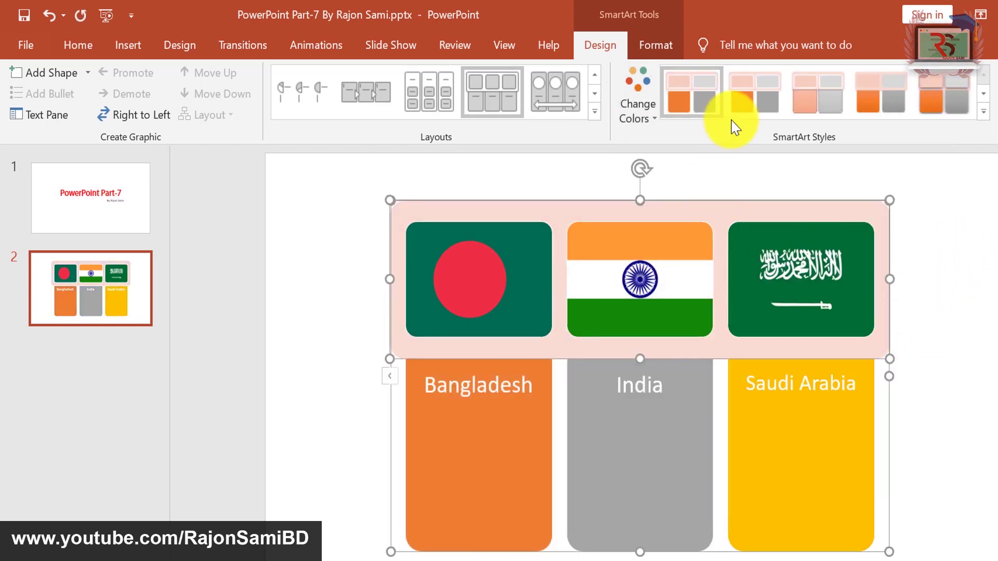
pyautogui.click(646, 114)
pyautogui.click(728, 254)
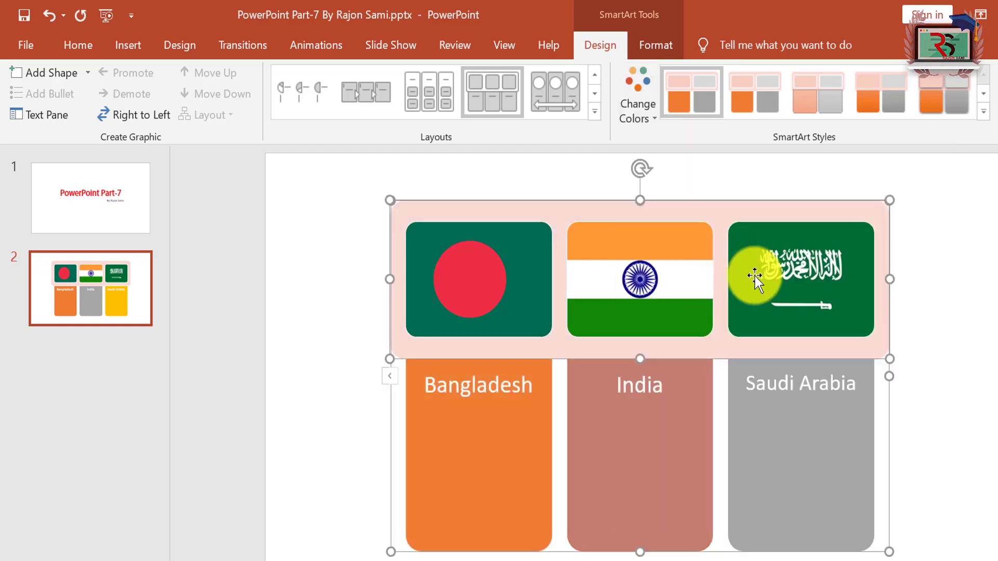
pyautogui.click(629, 107)
pyautogui.click(786, 256)
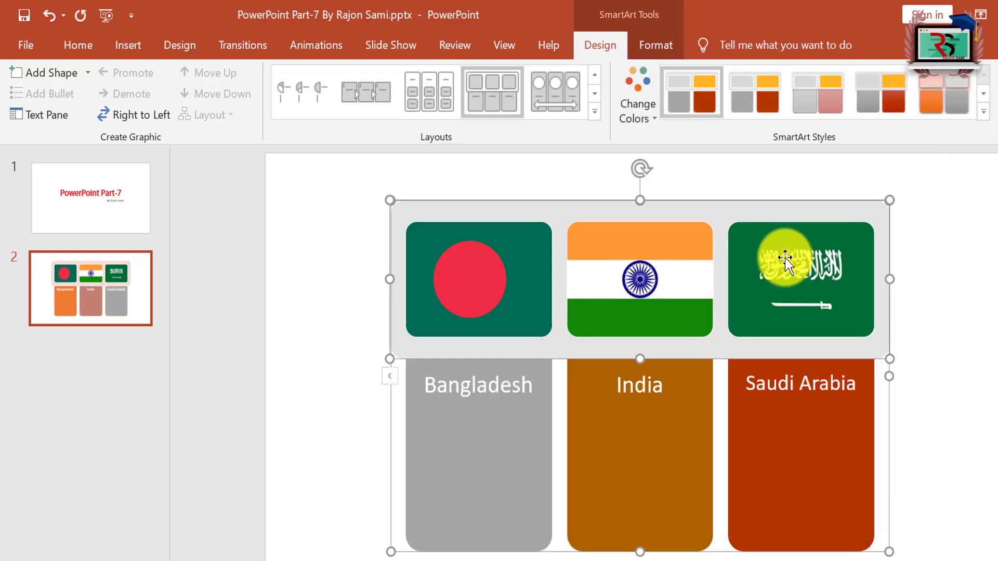
pyautogui.click(633, 108)
pyautogui.click(863, 260)
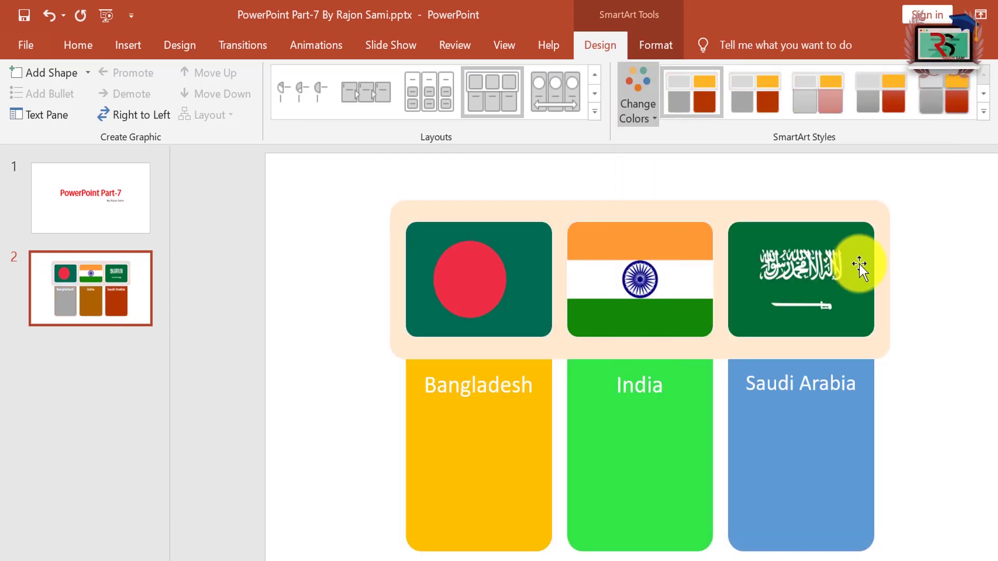
pyautogui.click(630, 107)
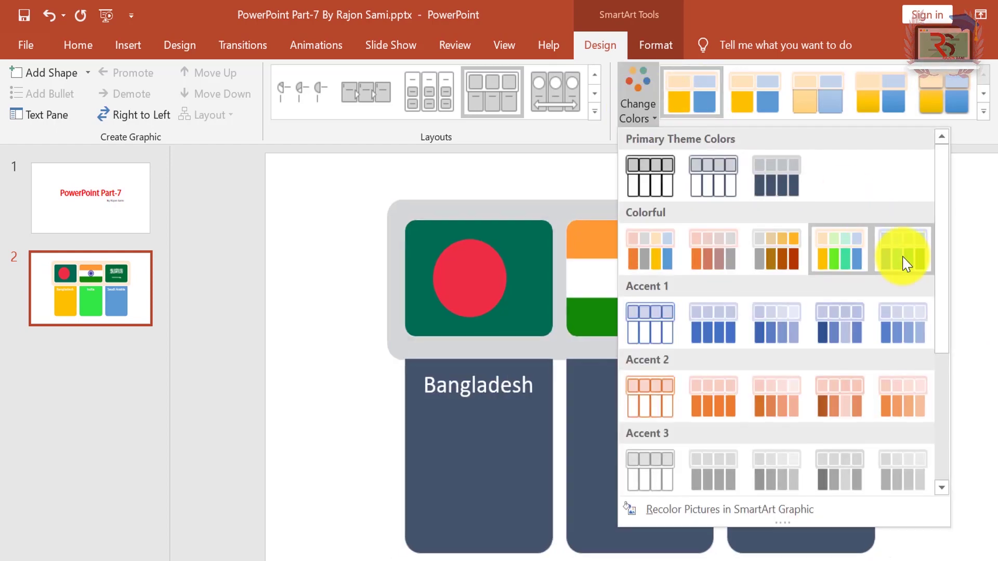
pyautogui.click(904, 261)
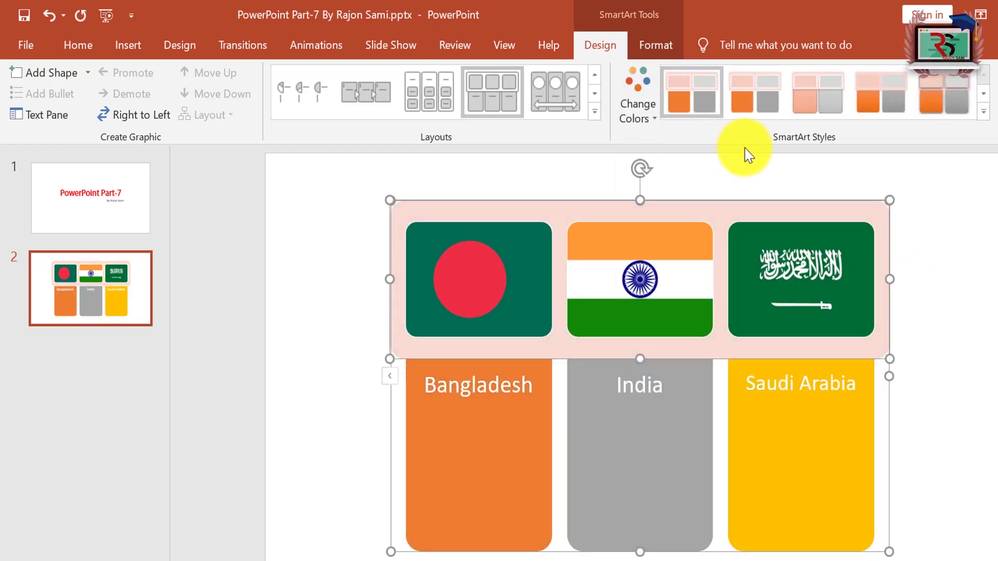
# - Preview several 3-D SmartArt styles, then return the graphic to the flat default style
pyautogui.click(756, 98)
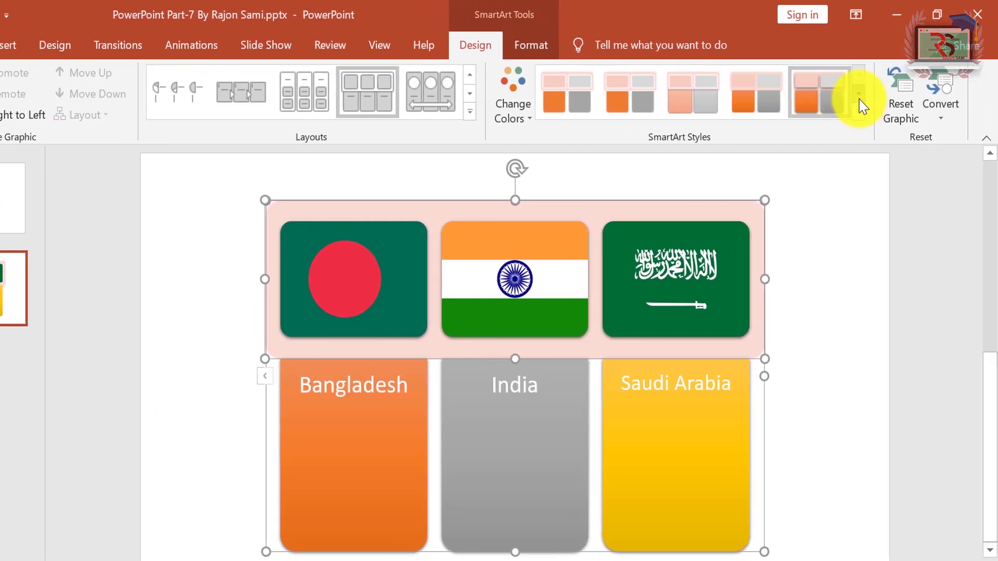
pyautogui.click(981, 95)
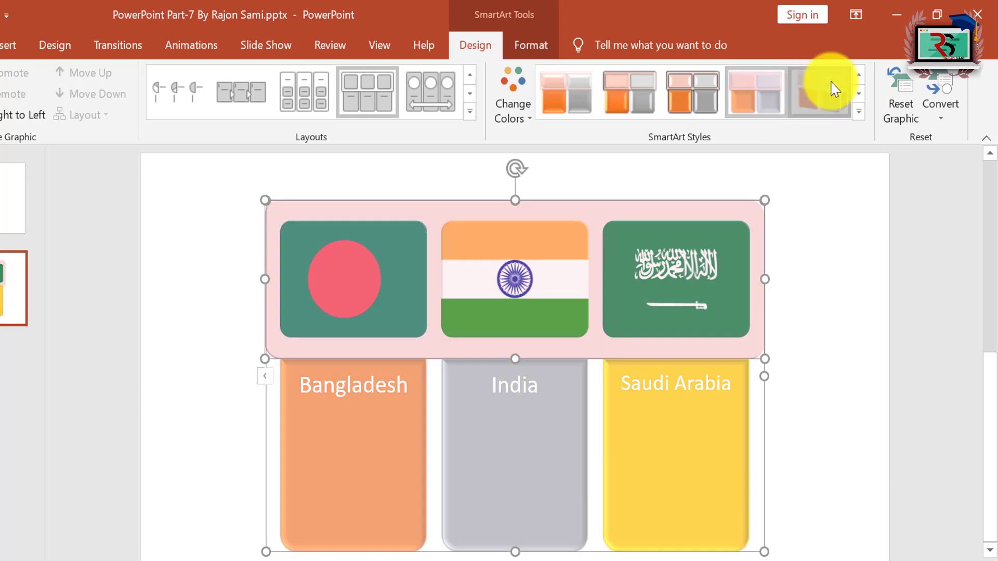
pyautogui.click(828, 86)
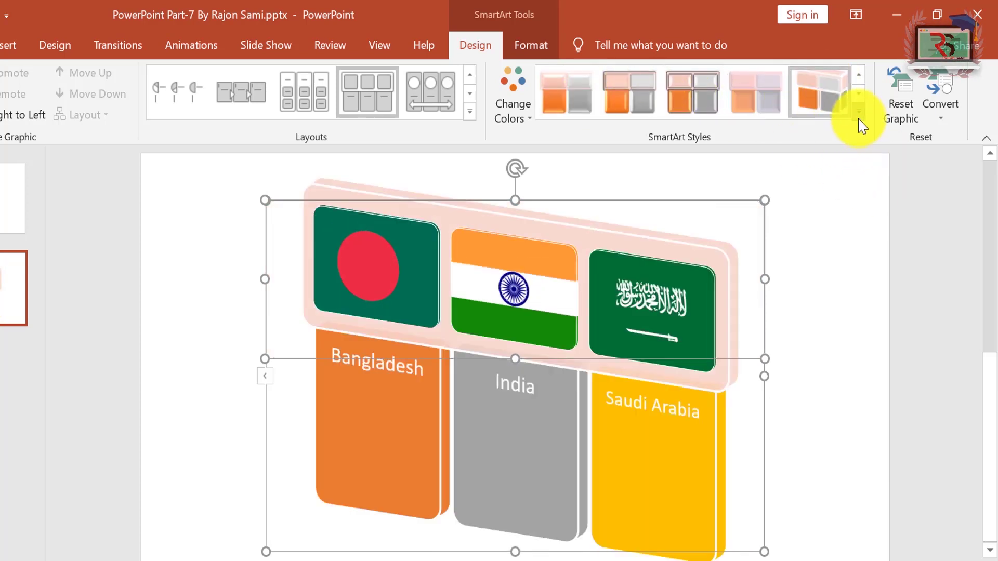
pyautogui.click(859, 112)
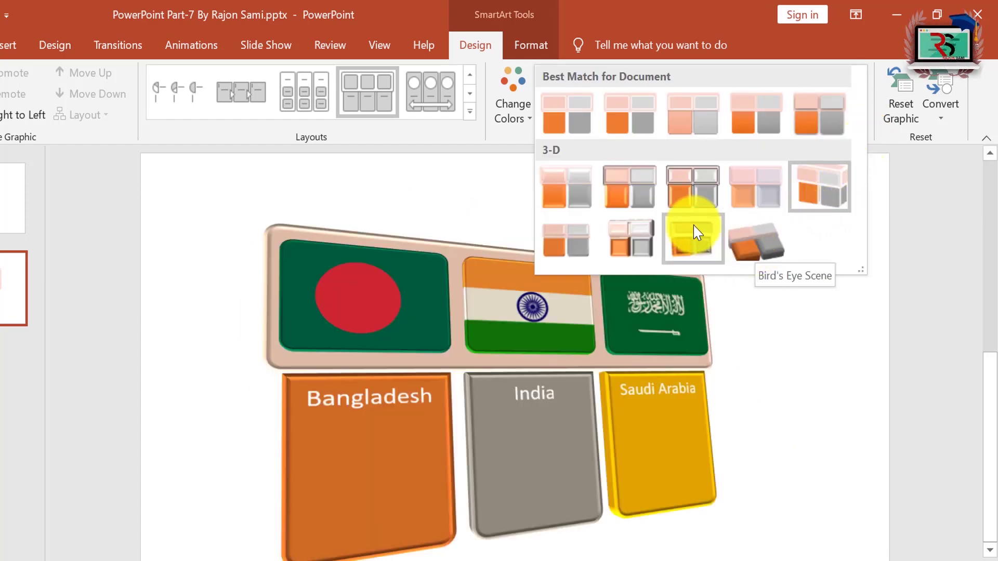
pyautogui.click(697, 231)
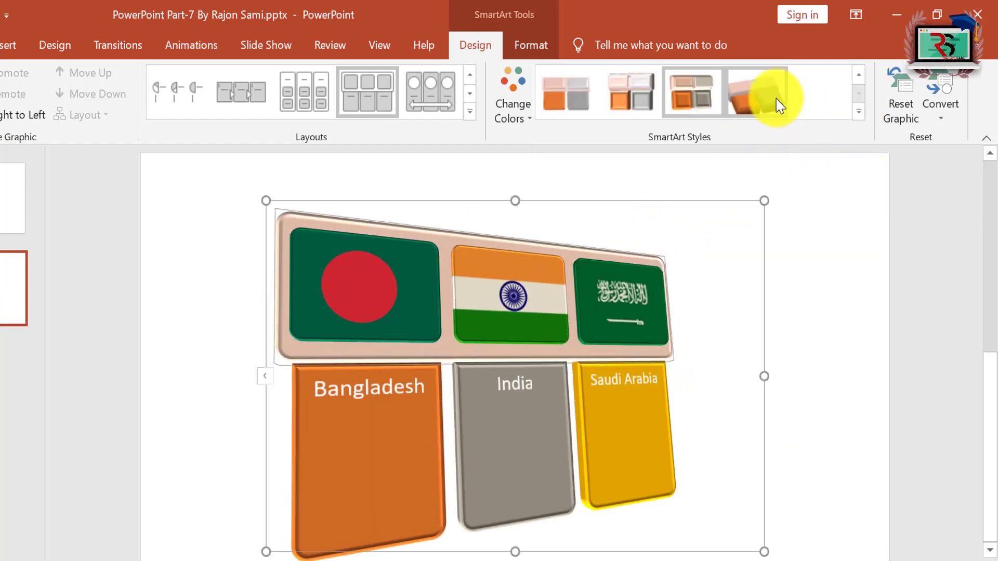
pyautogui.click(650, 89)
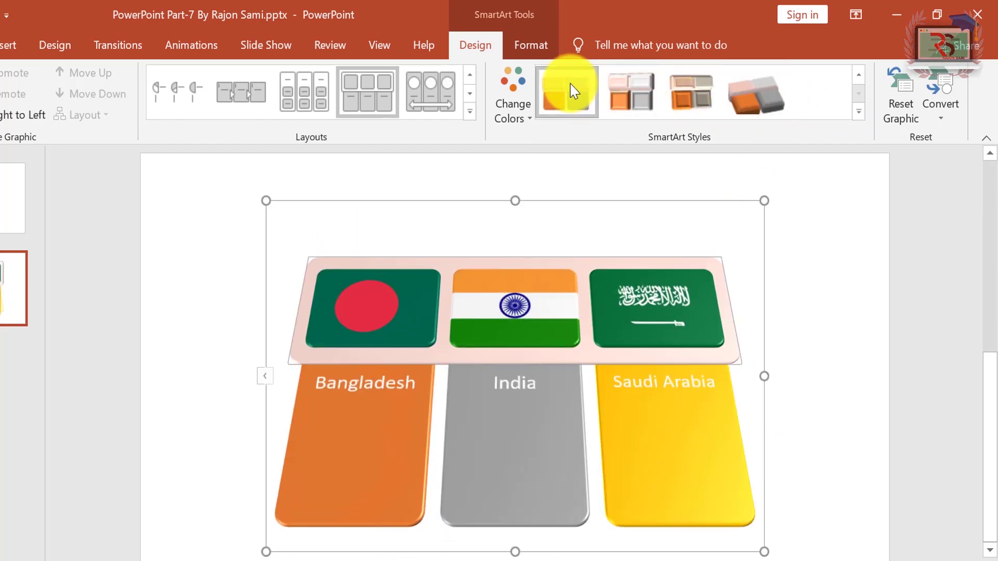
pyautogui.click(749, 93)
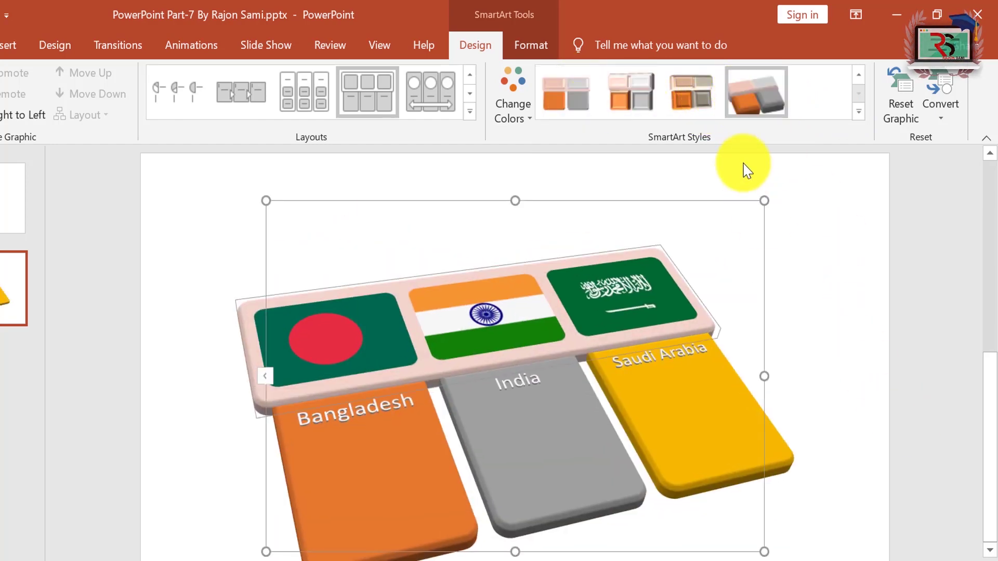
pyautogui.click(743, 273)
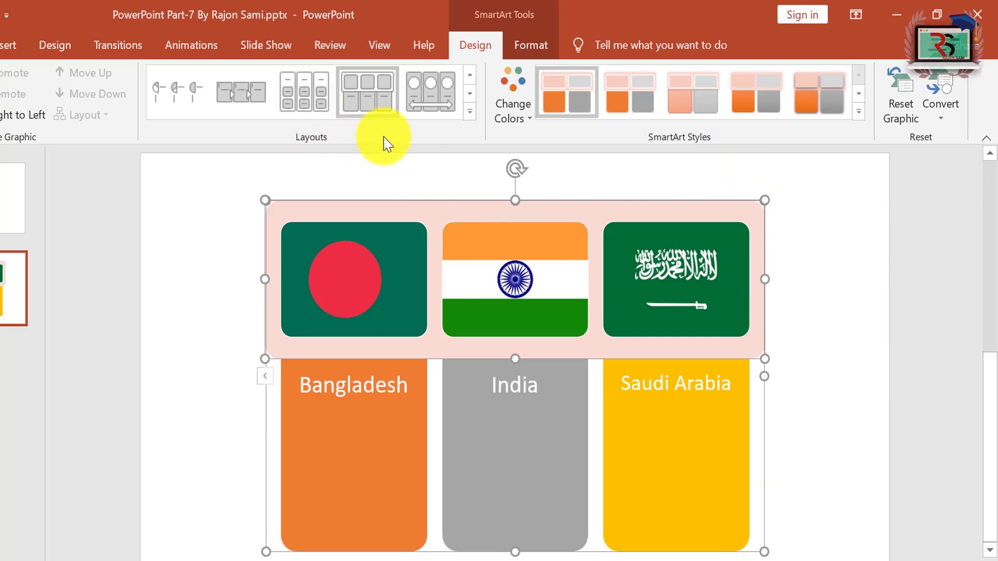
pyautogui.click(470, 112)
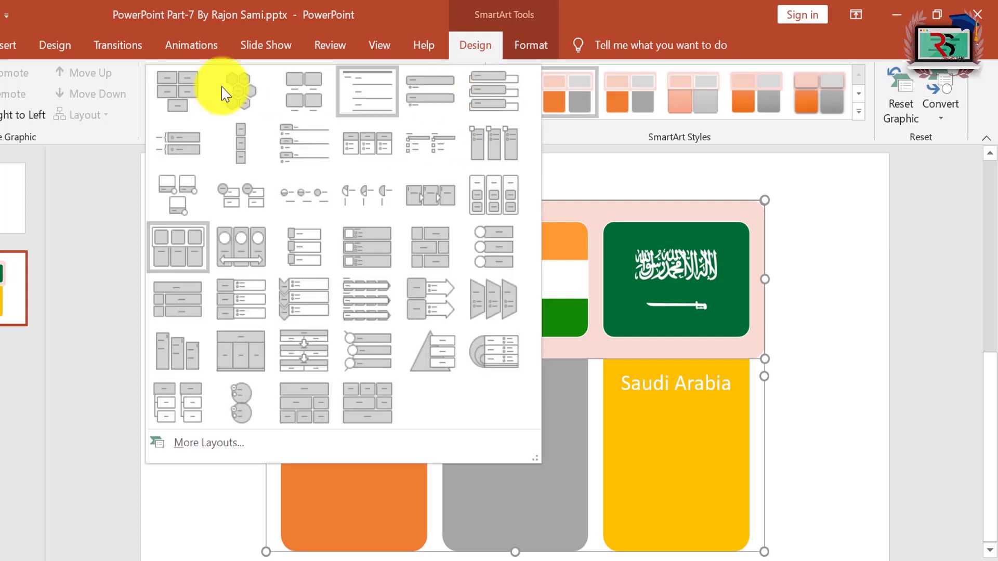
pyautogui.click(181, 96)
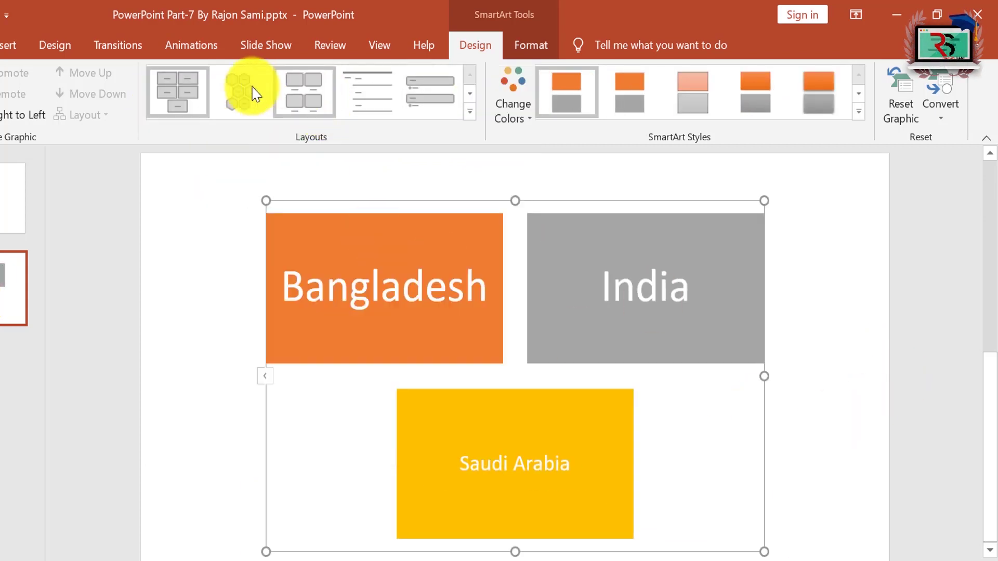
pyautogui.click(249, 91)
pyautogui.click(306, 97)
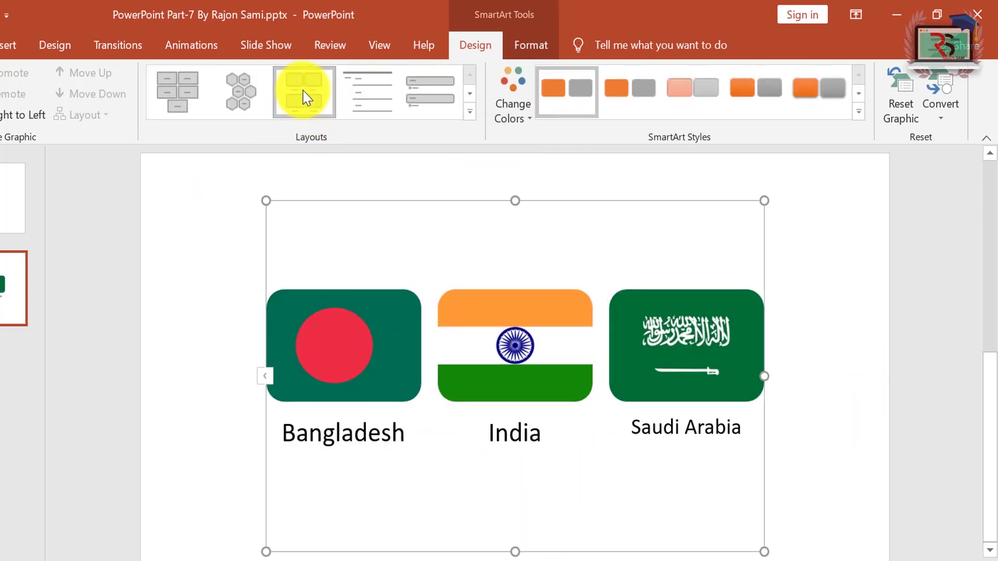
pyautogui.click(370, 99)
pyautogui.click(426, 100)
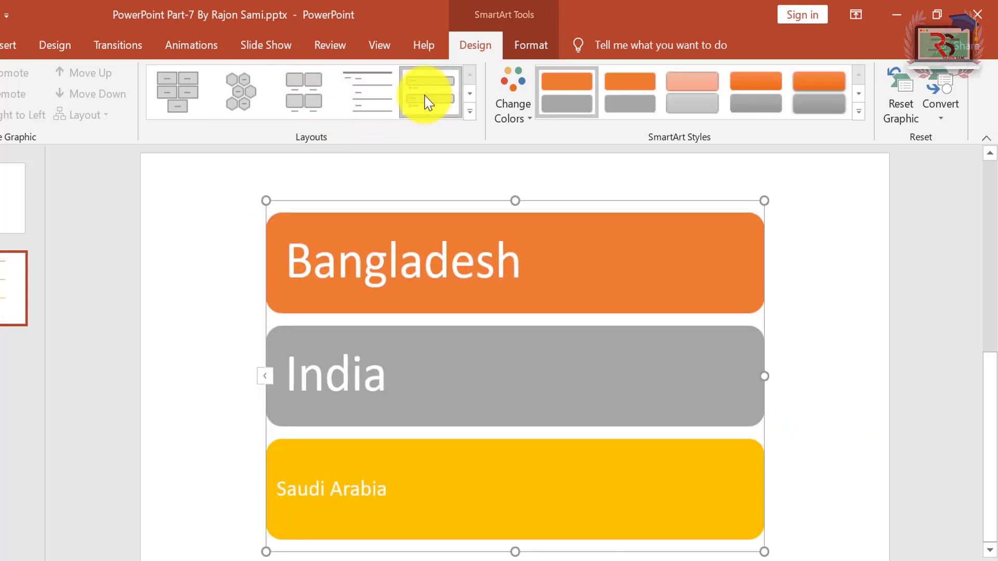
pyautogui.click(470, 113)
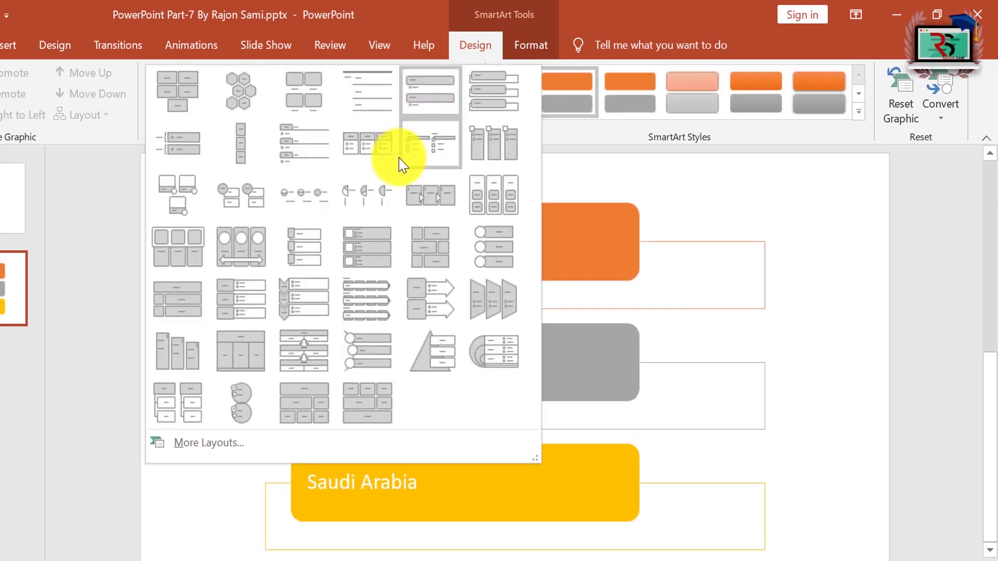
pyautogui.click(416, 205)
pyautogui.click(470, 112)
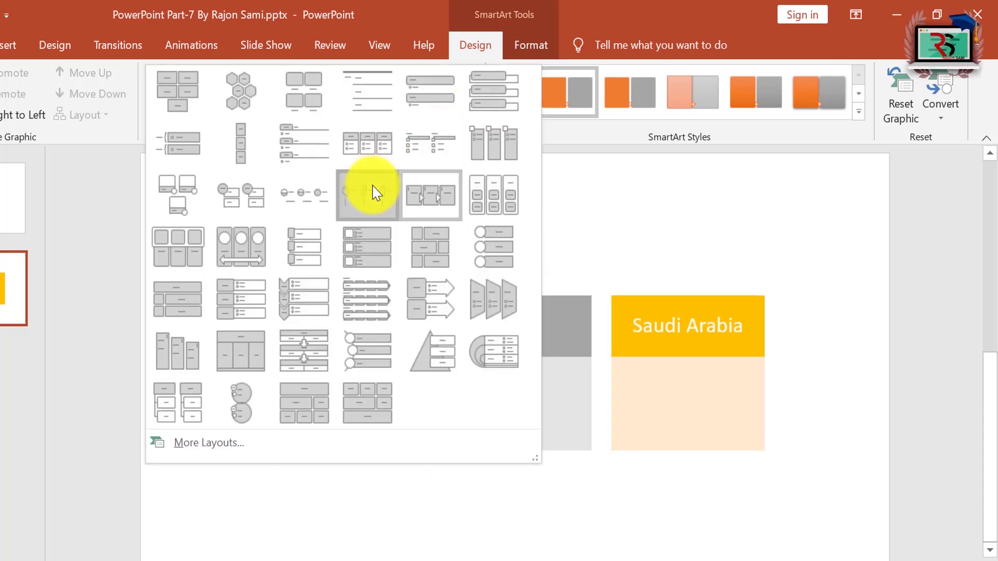
pyautogui.click(520, 204)
pyautogui.click(470, 112)
pyautogui.click(436, 249)
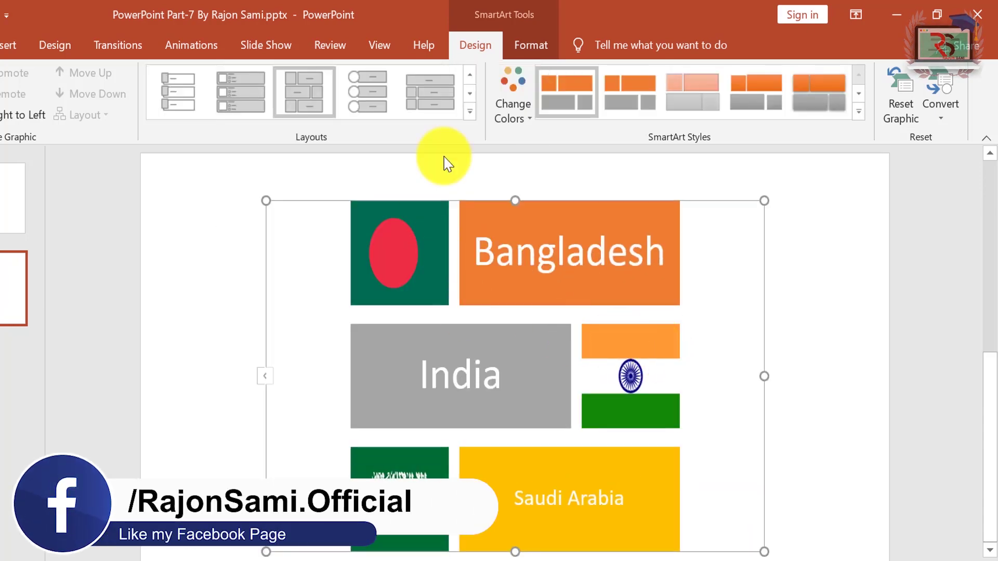
pyautogui.click(470, 112)
pyautogui.click(431, 195)
pyautogui.click(470, 113)
pyautogui.click(494, 143)
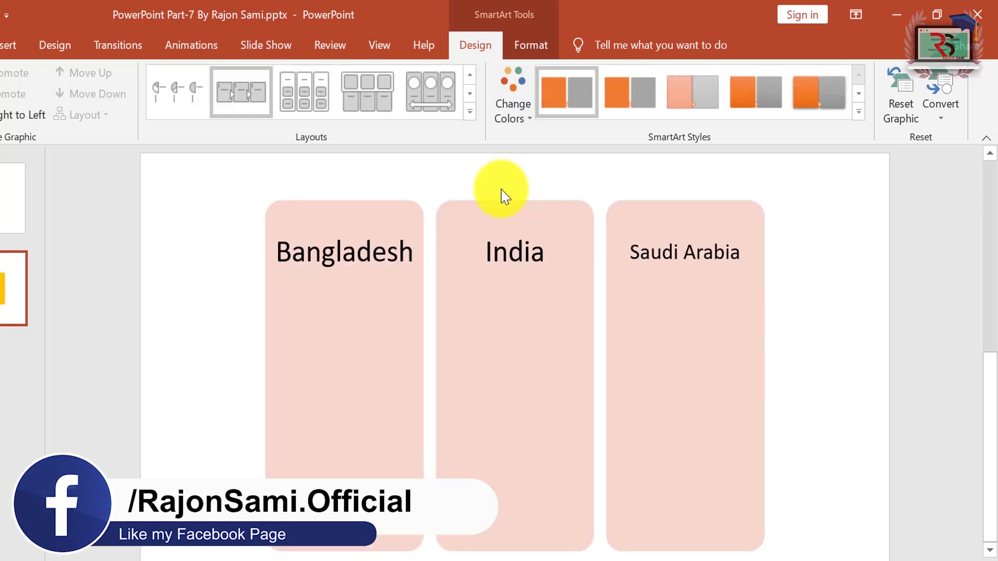
pyautogui.click(470, 113)
pyautogui.click(494, 247)
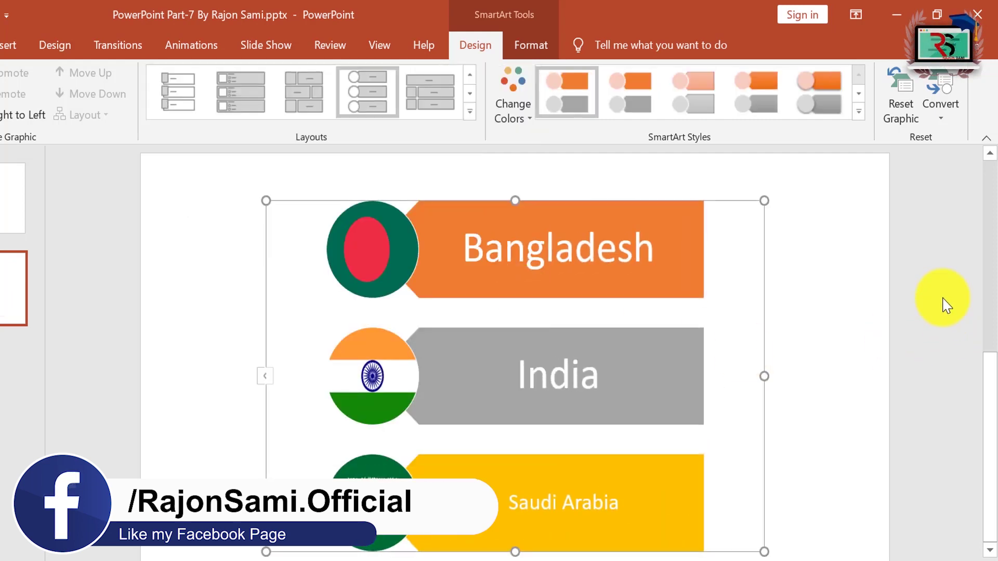
pyautogui.click(470, 113)
pyautogui.click(494, 302)
pyautogui.click(470, 113)
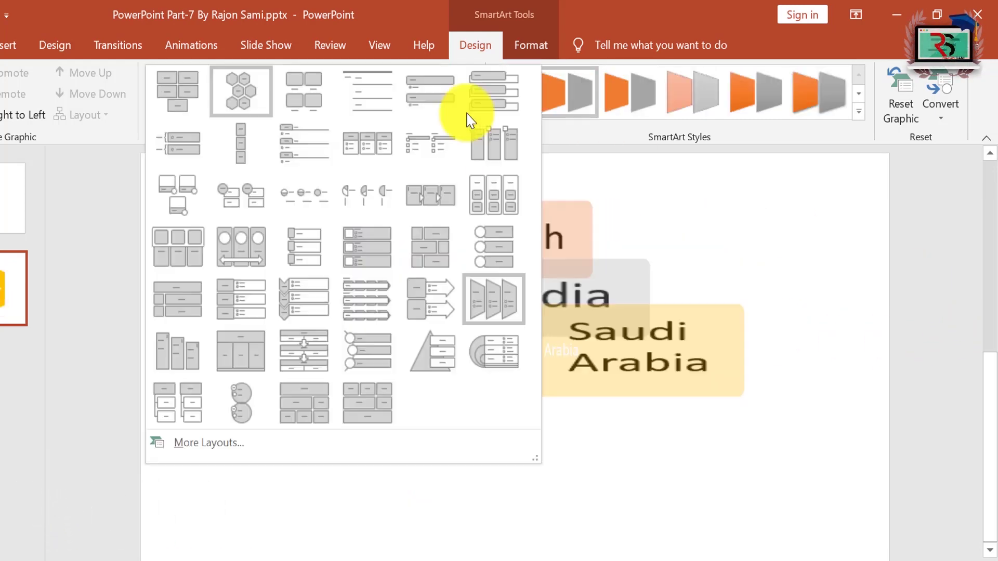
pyautogui.click(291, 99)
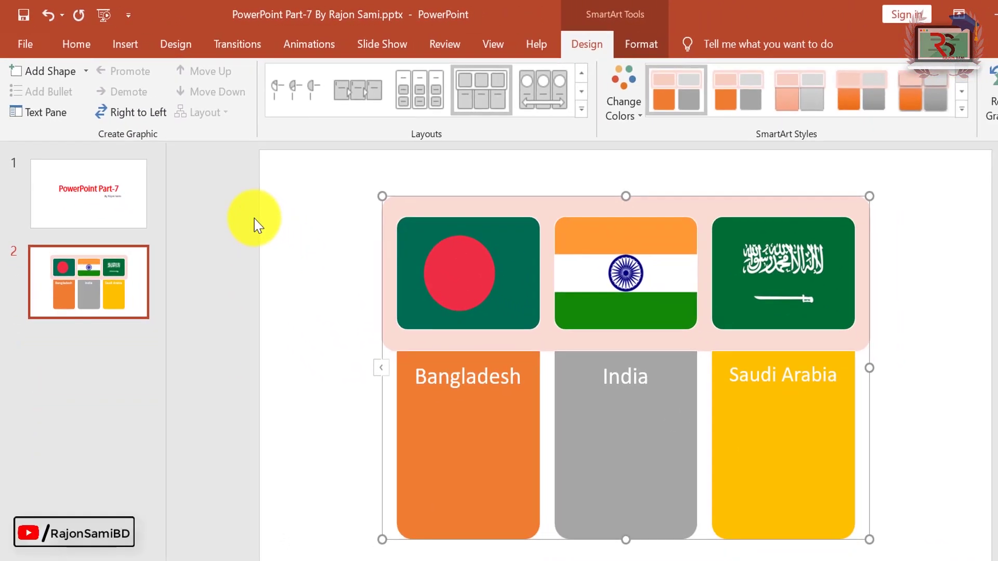
# - Select the India flag picture and add a new empty column right after it
pyautogui.click(665, 257)
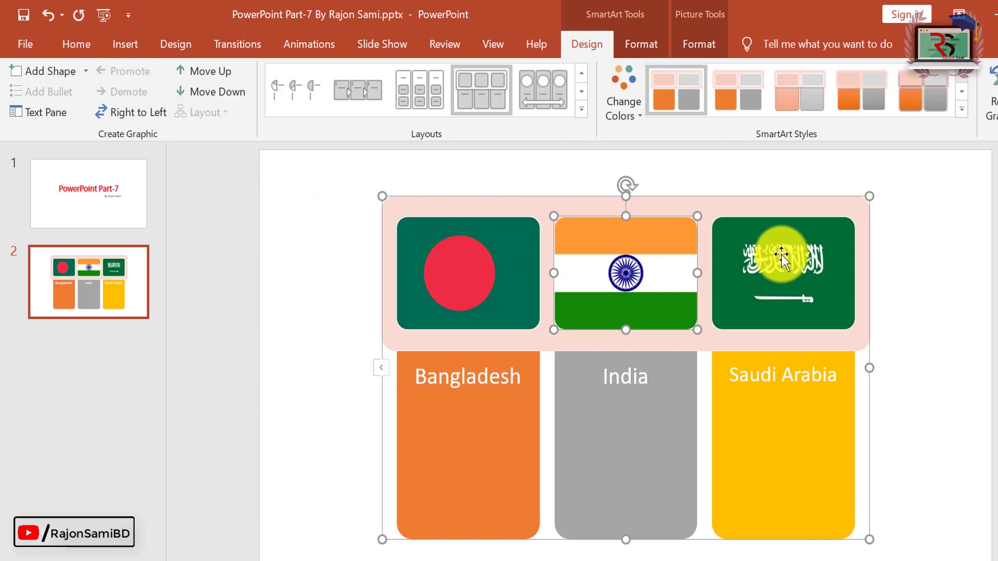
pyautogui.moveTo(781, 254); pyautogui.dragTo(649, 256)
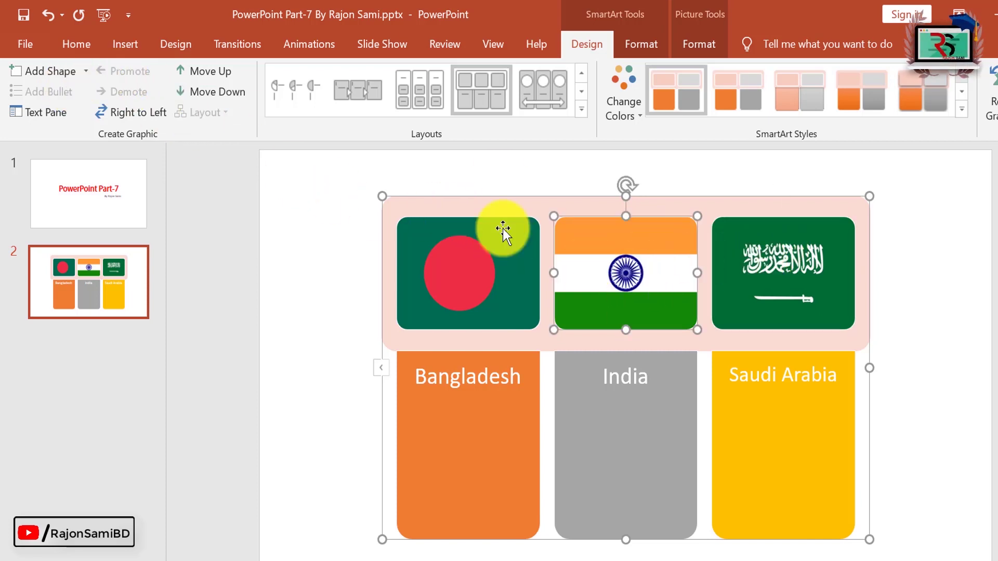
pyautogui.click(36, 76)
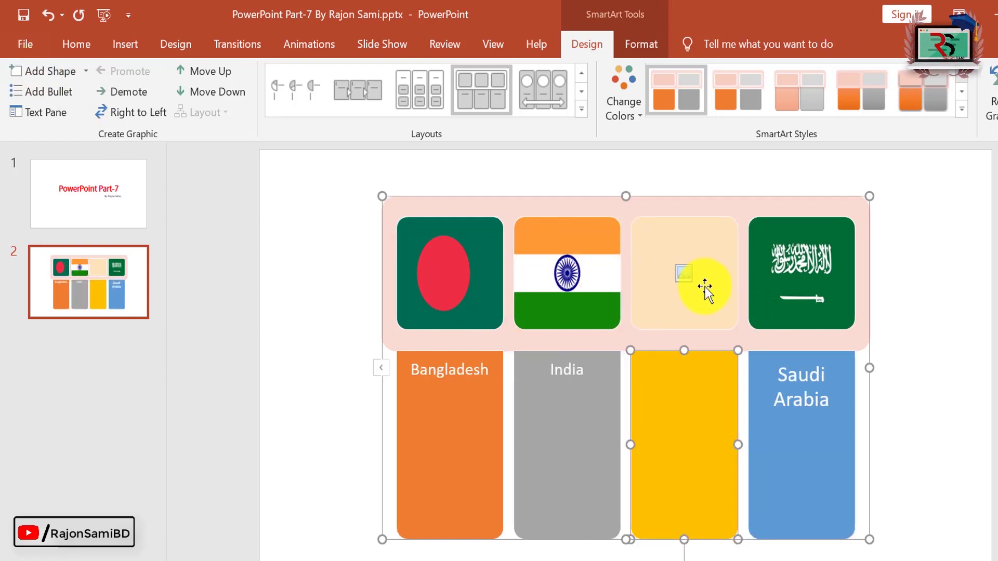
# - Fill the empty slot with the second result of an online 'Malaysia flag' image search
pyautogui.click(682, 277)
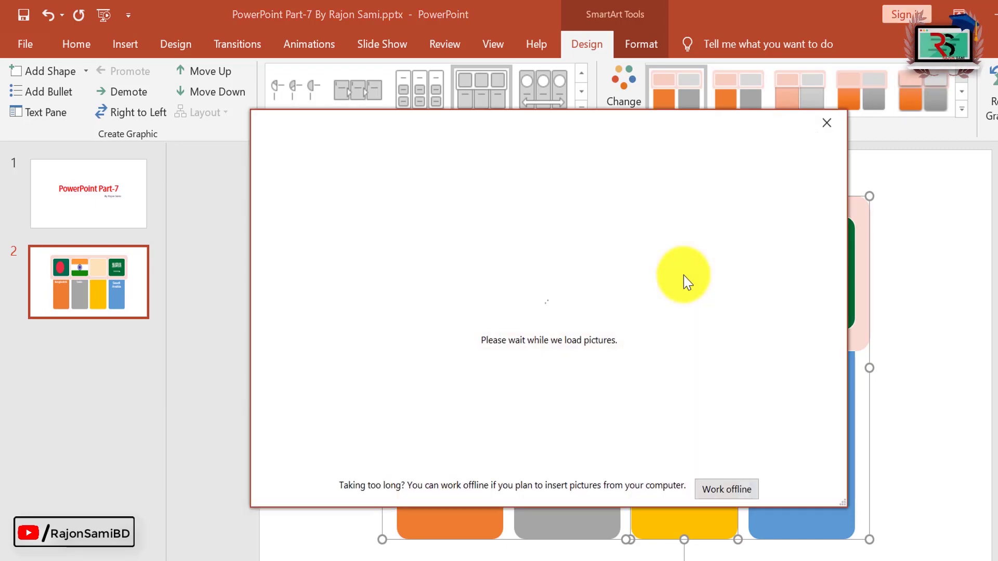
pyautogui.press('Escape')
pyautogui.click(683, 273)
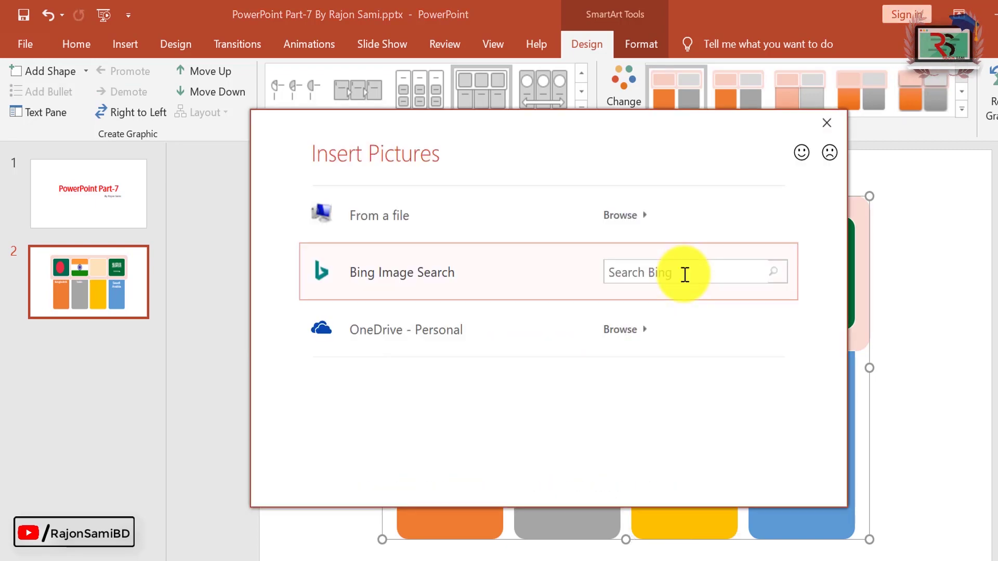
pyautogui.click(426, 221)
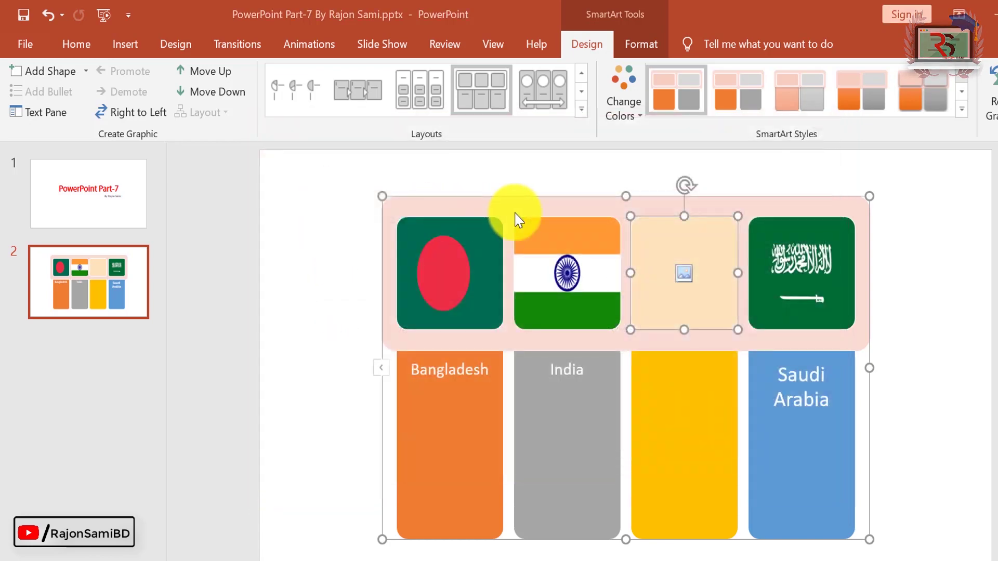
pyautogui.click(529, 18)
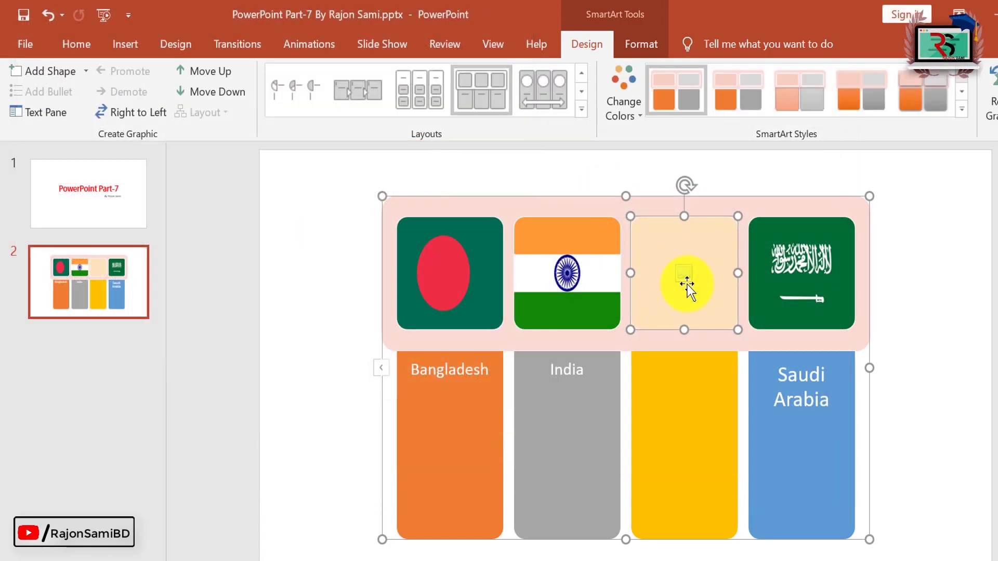
pyautogui.click(684, 273)
pyautogui.write('Malaysia flag')
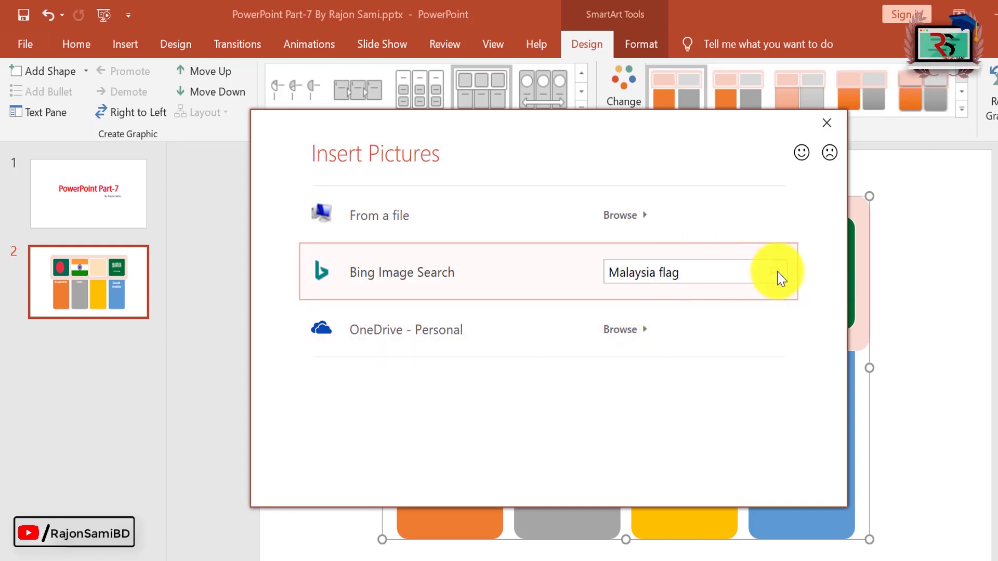
pyautogui.click(778, 273)
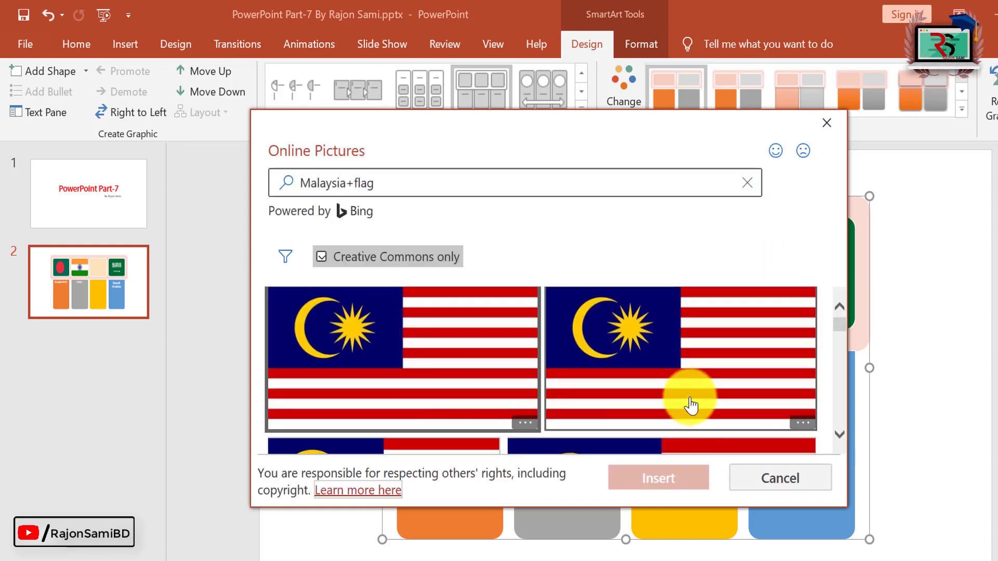
pyautogui.click(646, 343)
pyautogui.click(668, 476)
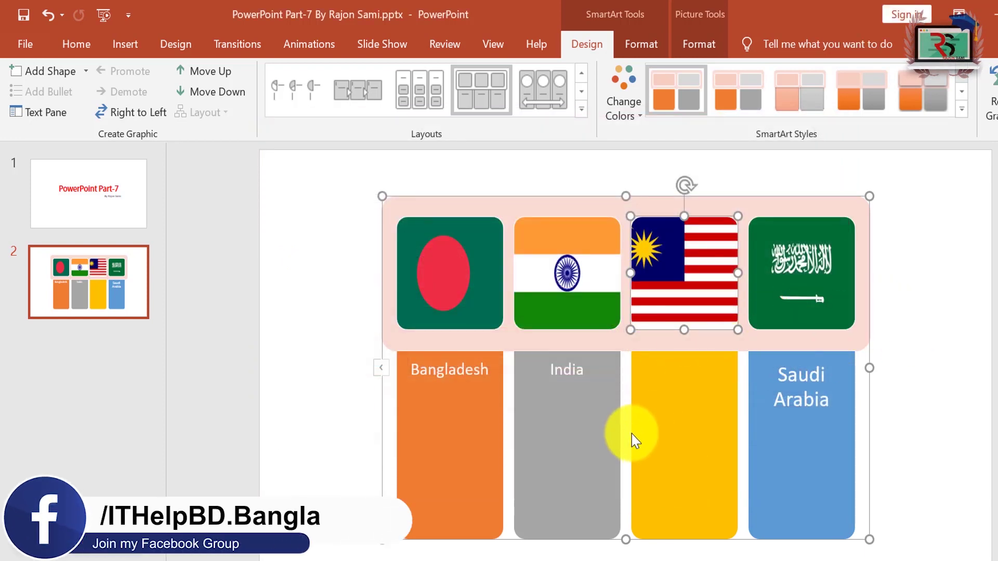
# - Open the text pane and type 'Malaysia' as the new column's label
pyautogui.click(684, 392)
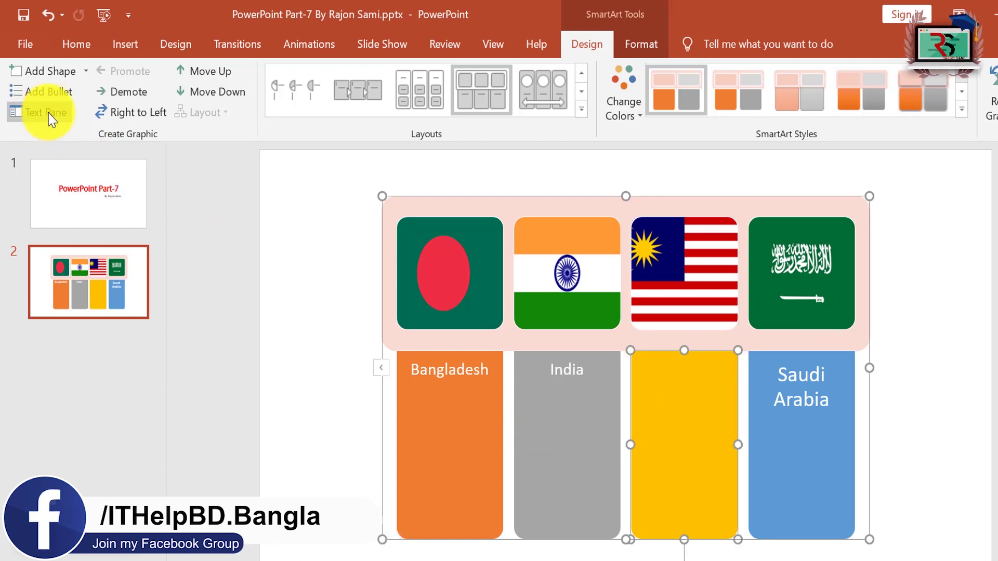
pyautogui.click(47, 113)
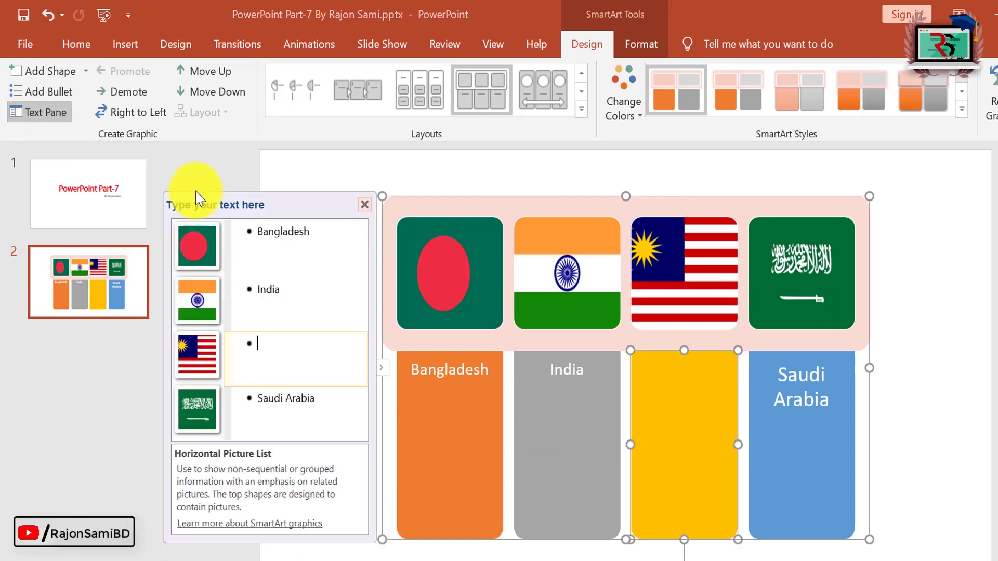
pyautogui.write('Ma')
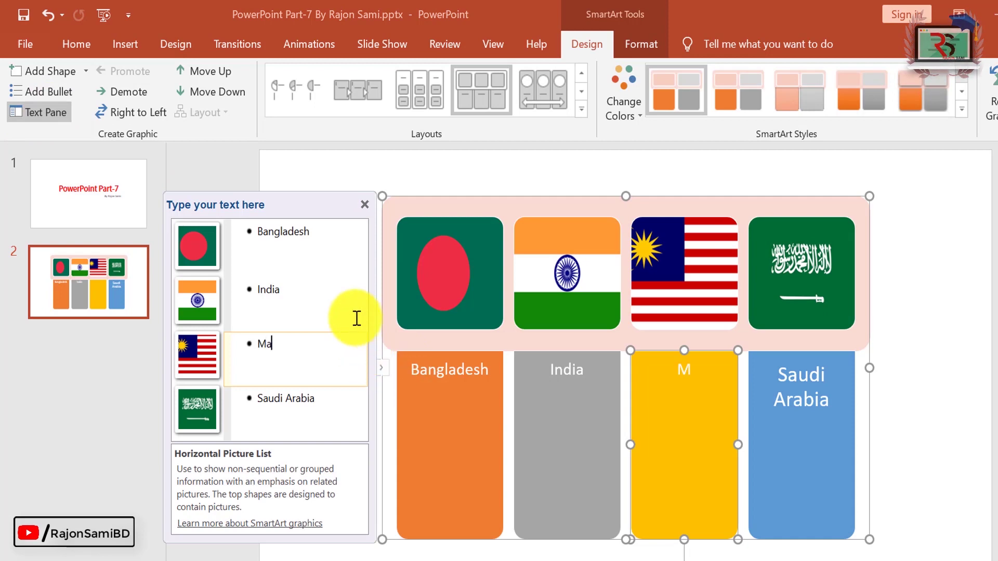
pyautogui.write('laysia')
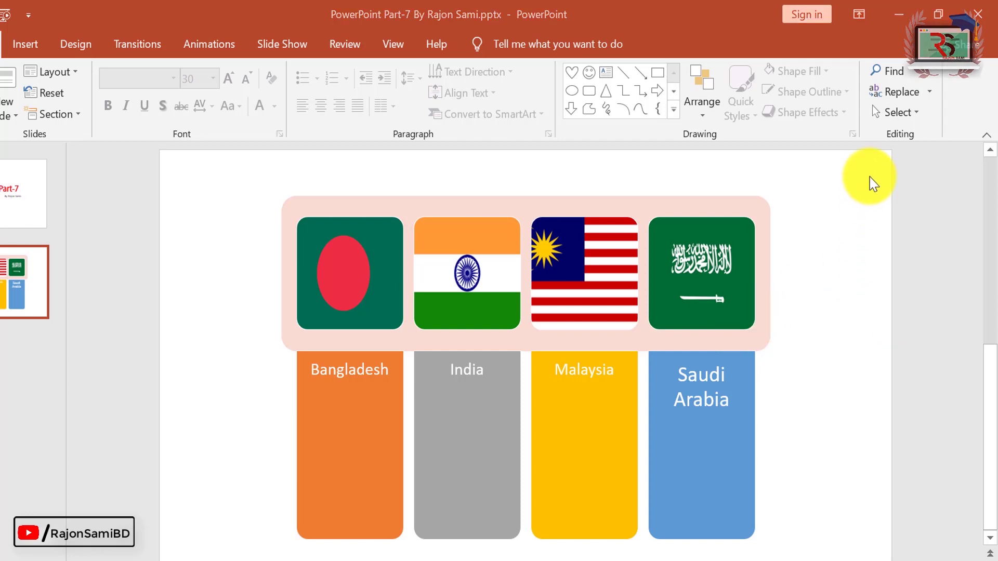
# - Switch to Select Objects and marquee-select every flag and country box on slide 2
pyautogui.click(894, 112)
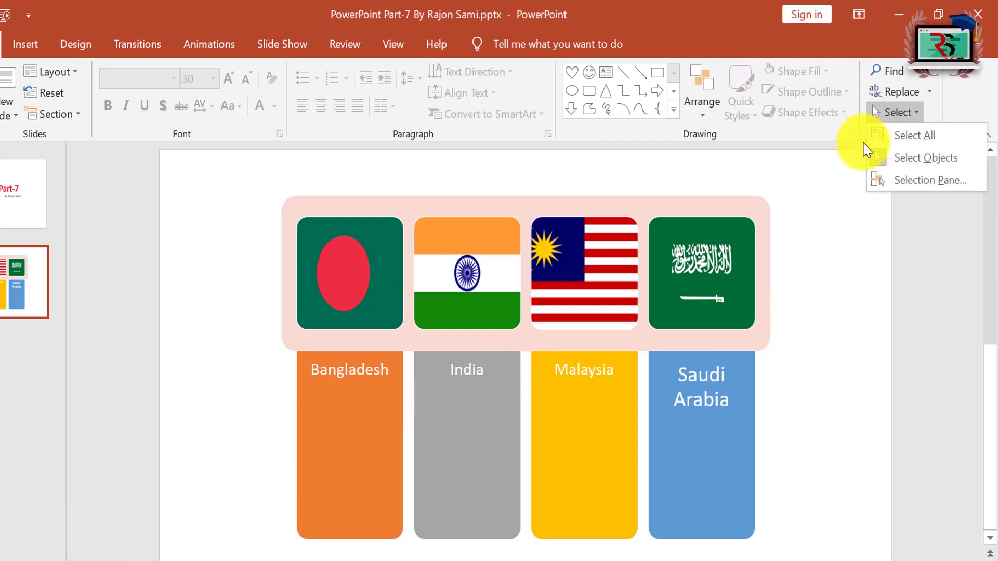
pyautogui.click(915, 156)
pyautogui.moveTo(833, 170)
pyautogui.mouseDown()
pyautogui.moveTo(137, 557)
pyautogui.moveTo(156, 557)
pyautogui.mouseUp()
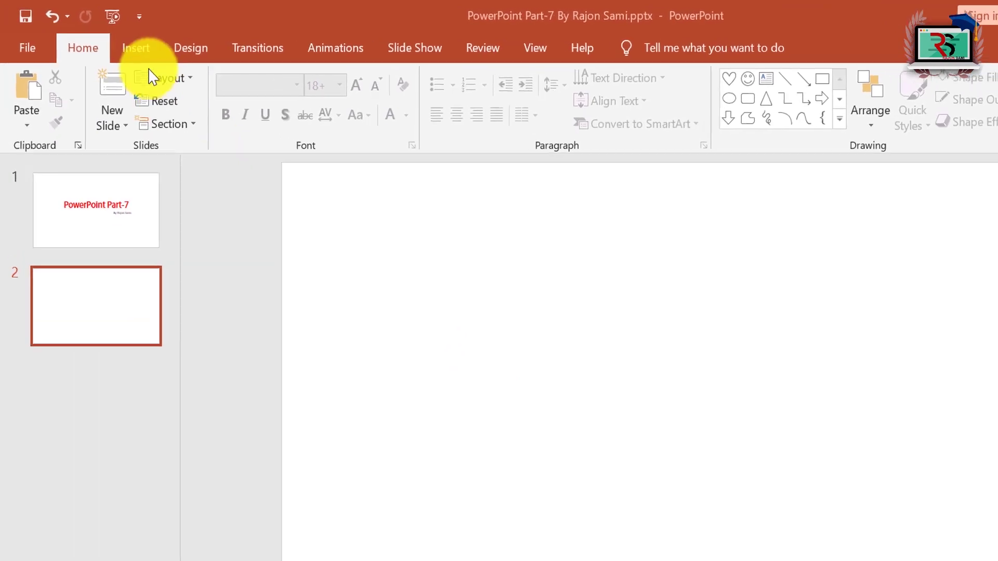
# - Insert an Organization Chart SmartArt from the Hierarchy category onto slide 2
pyautogui.click(144, 51)
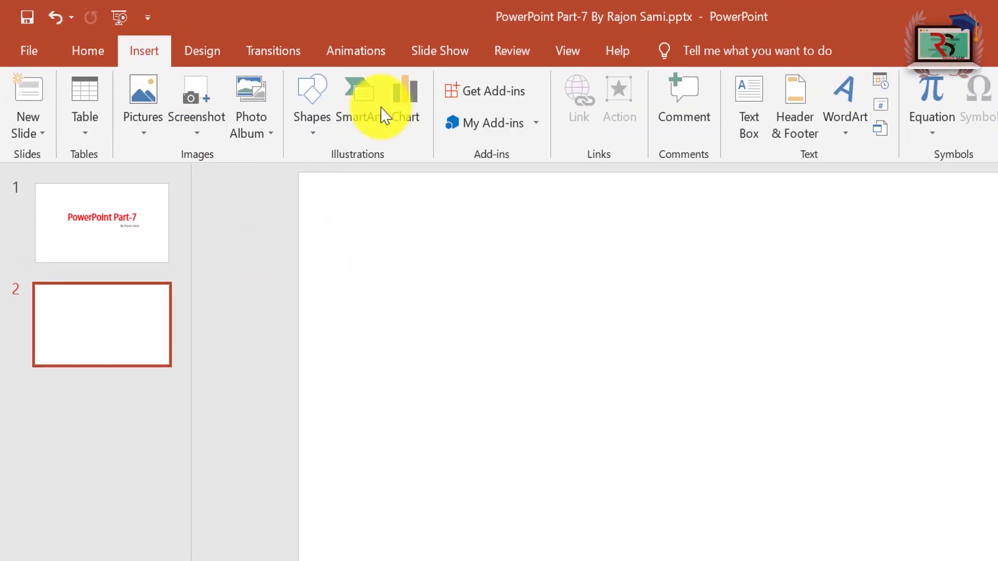
pyautogui.click(372, 125)
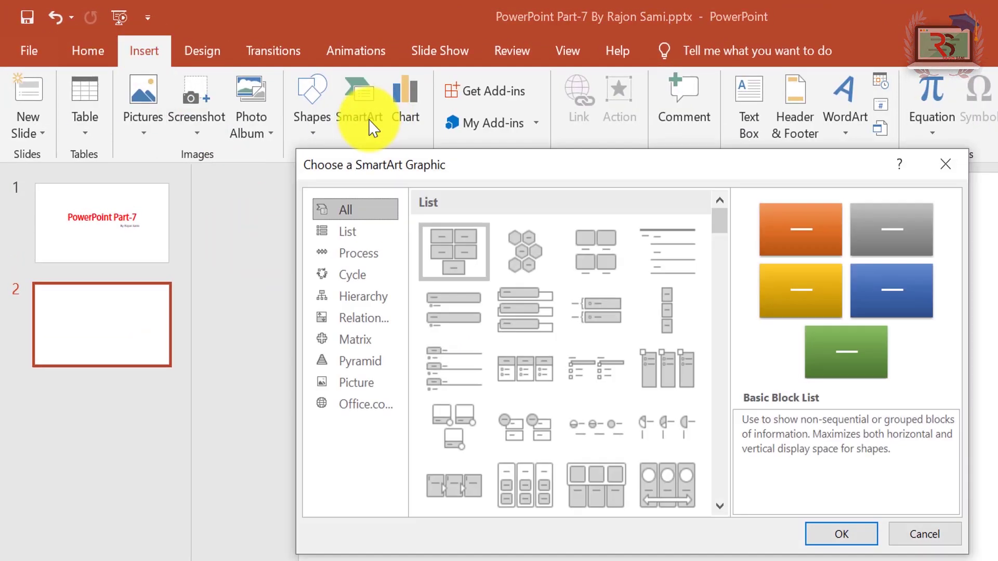
pyautogui.click(367, 231)
pyautogui.click(369, 255)
pyautogui.click(364, 276)
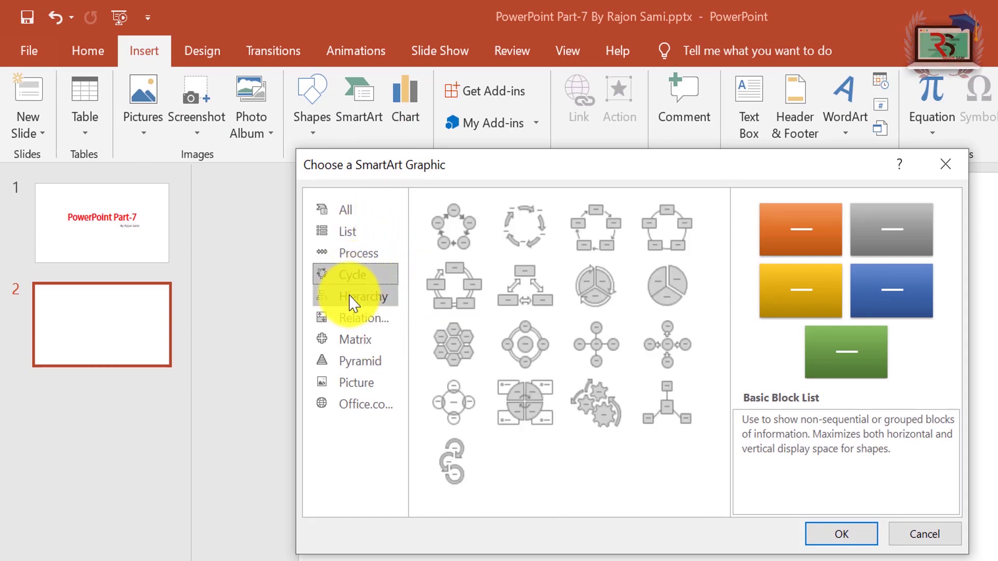
pyautogui.click(363, 296)
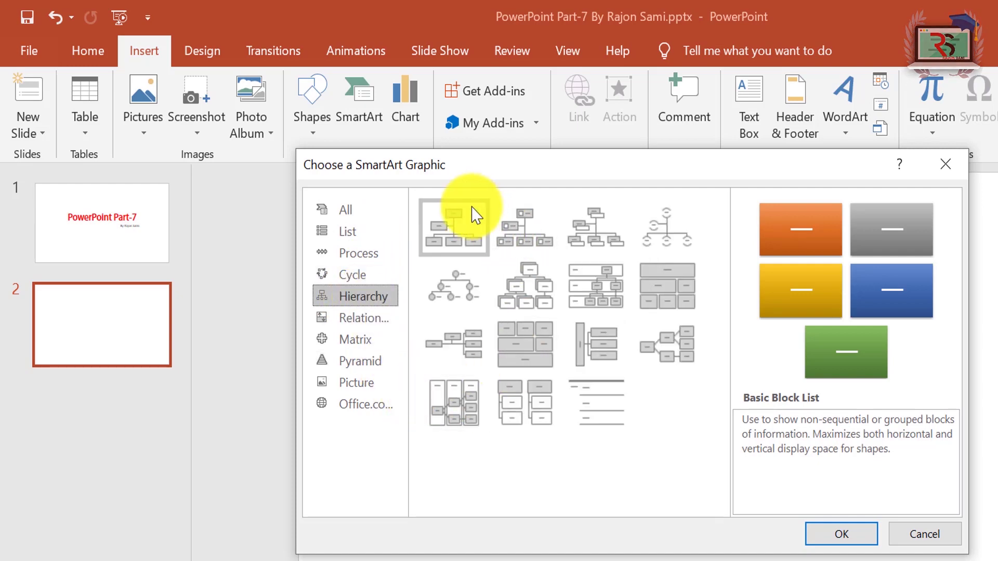
pyautogui.click(455, 229)
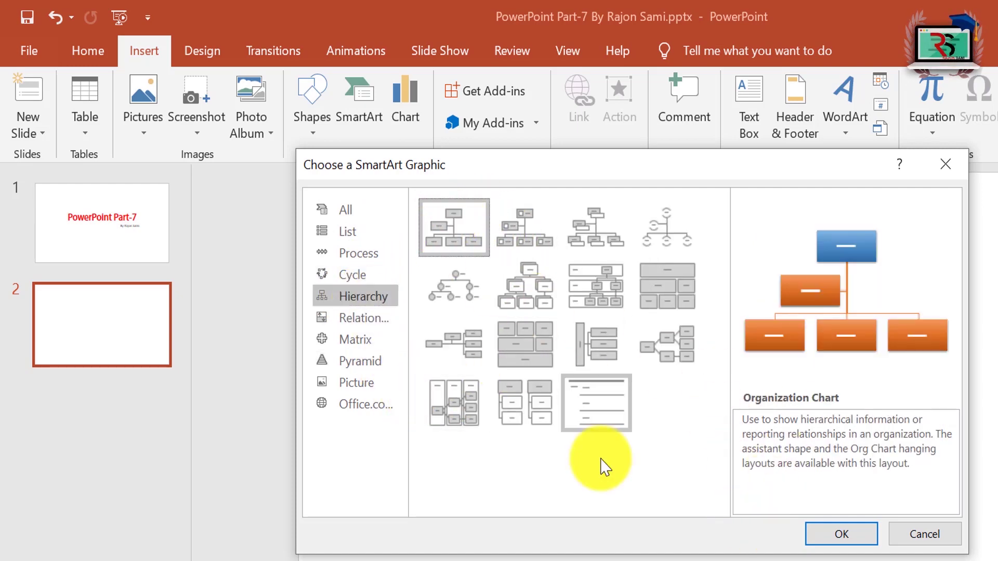
pyautogui.click(849, 535)
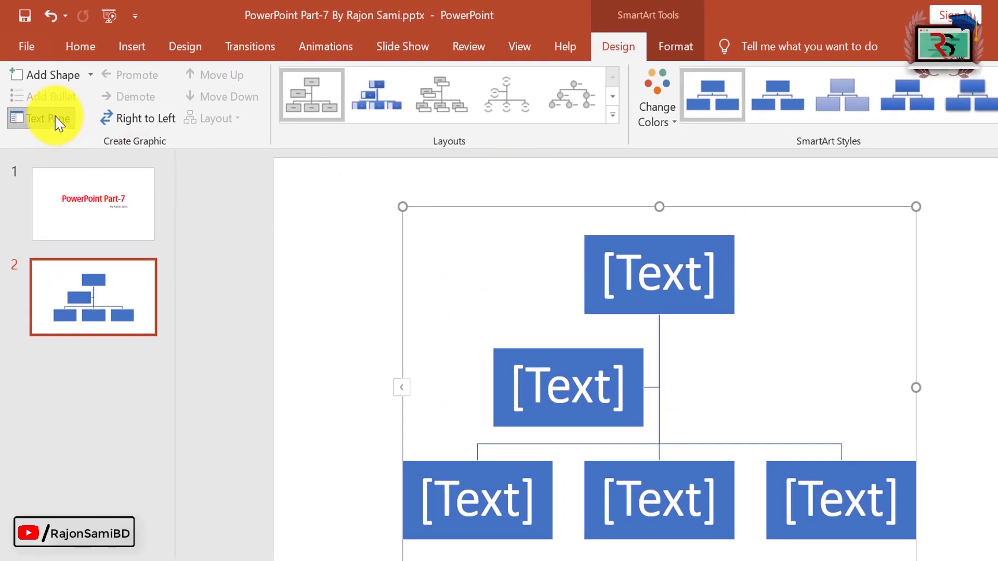
# - In the text pane, delete the assistant bullet and type 'County & Citys' in the top bullet
pyautogui.click(60, 124)
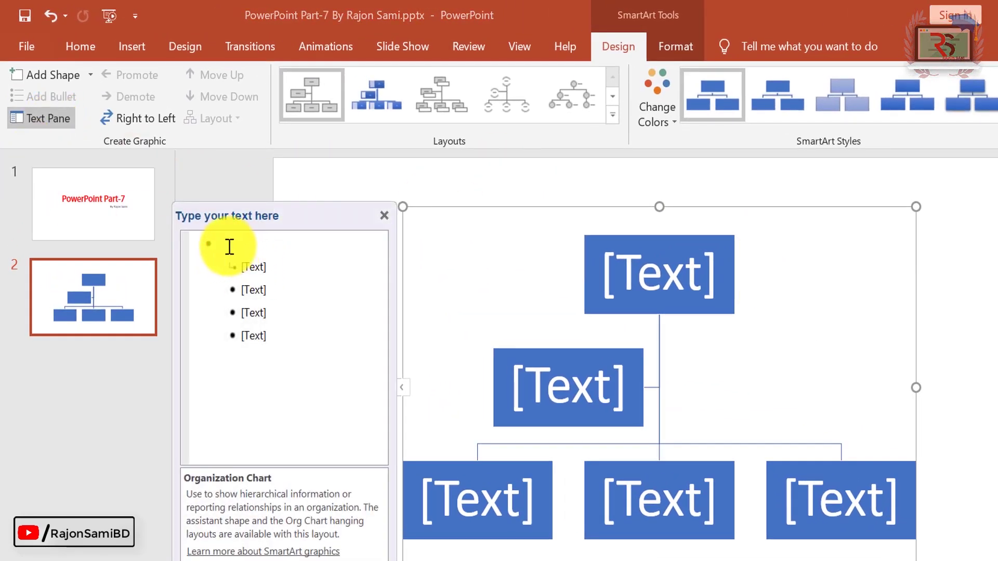
pyautogui.click(229, 247)
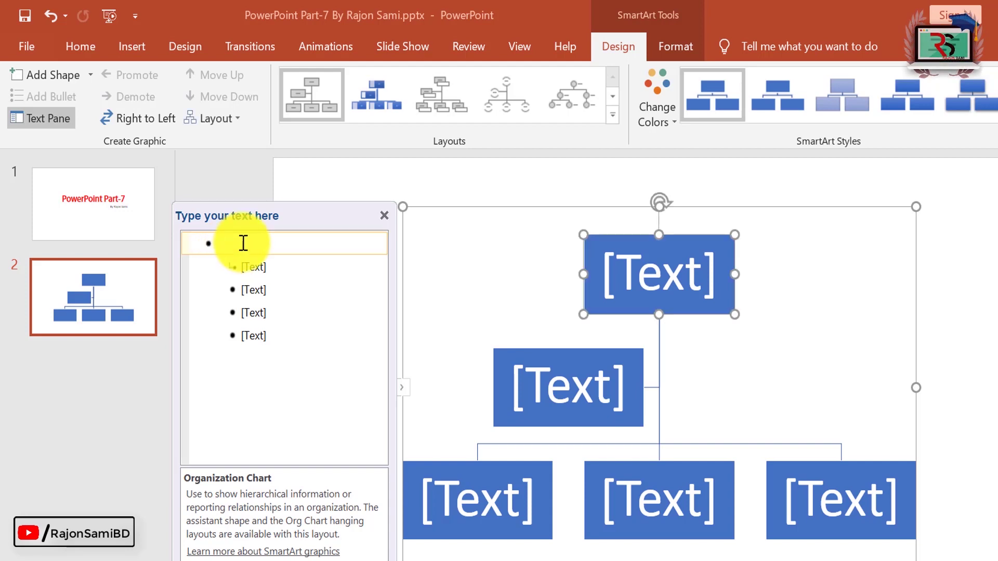
pyautogui.press('Delete')
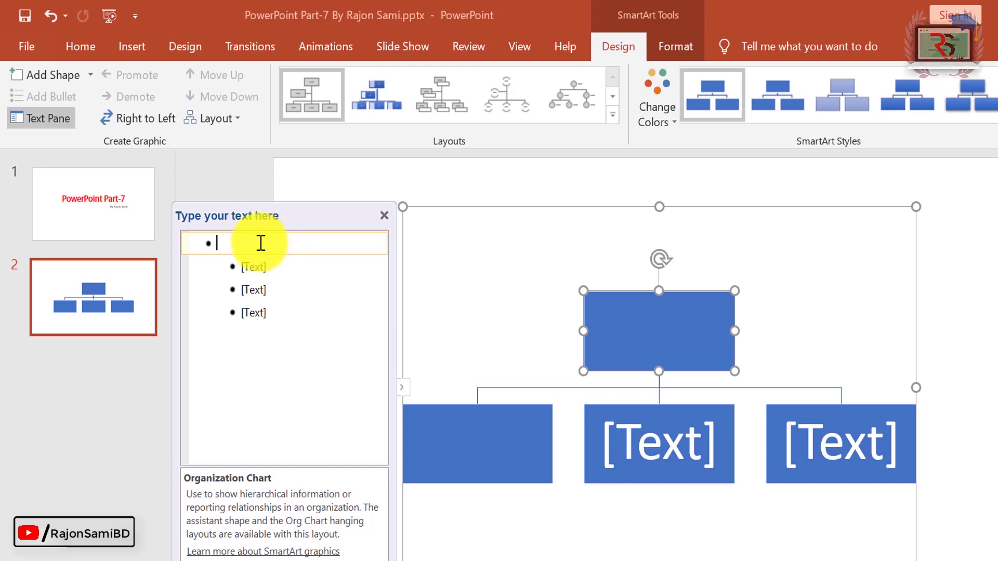
pyautogui.write('County & Citys')
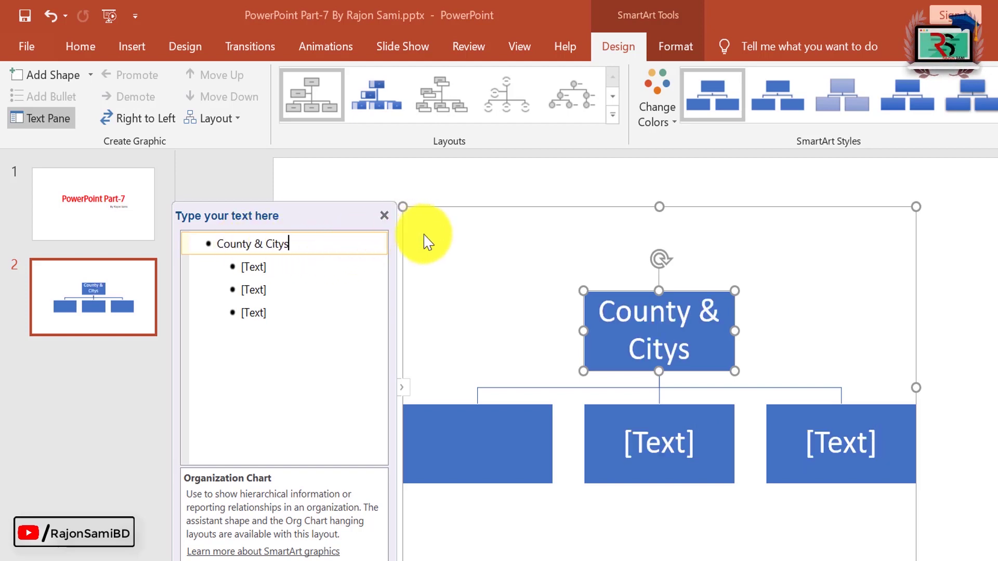
# - Resize the top box wider so 'County & Citys' fits on one line
pyautogui.click(811, 329)
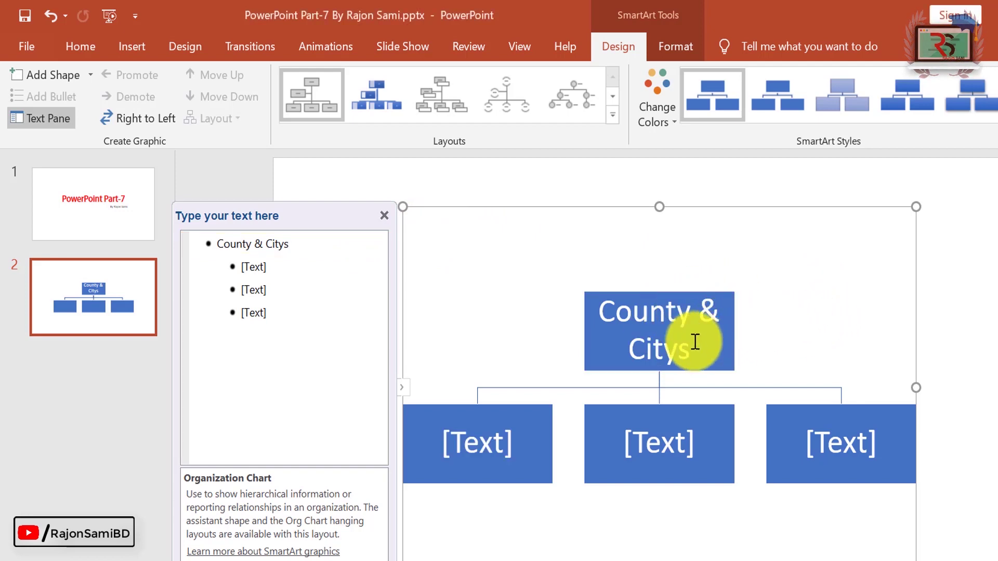
pyautogui.click(702, 340)
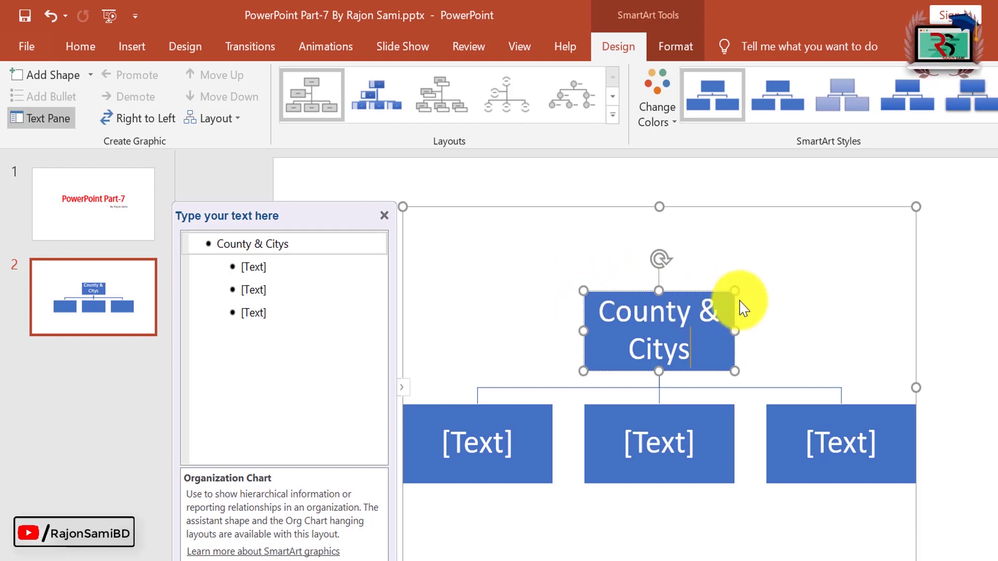
pyautogui.moveTo(734, 291)
pyautogui.mouseDown()
pyautogui.moveTo(768, 288)
pyautogui.moveTo(767, 280)
pyautogui.mouseUp()
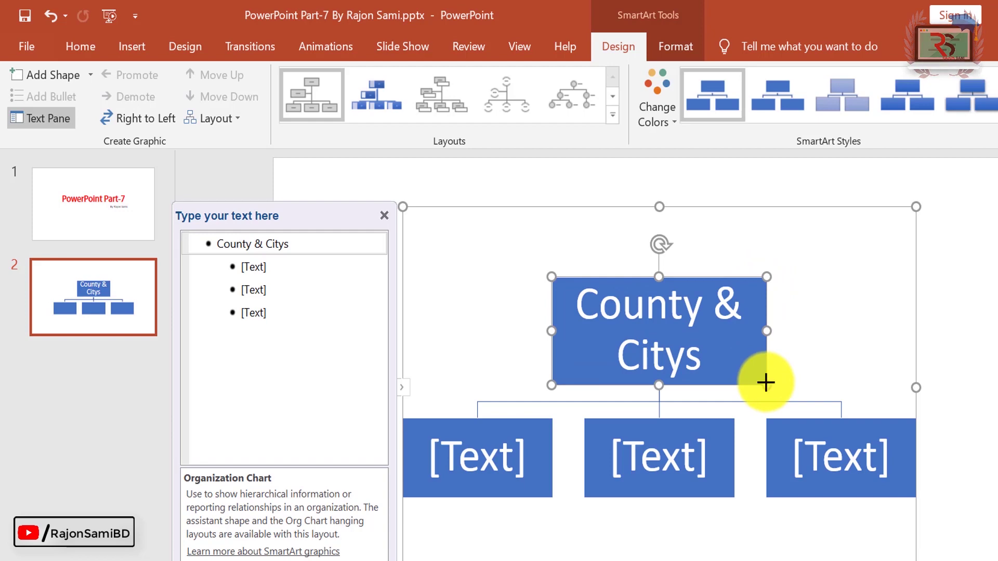
pyautogui.moveTo(766, 382); pyautogui.dragTo(728, 357)
pyautogui.moveTo(728, 303)
pyautogui.mouseDown()
pyautogui.moveTo(758, 304)
pyautogui.moveTo(764, 292)
pyautogui.mouseUp()
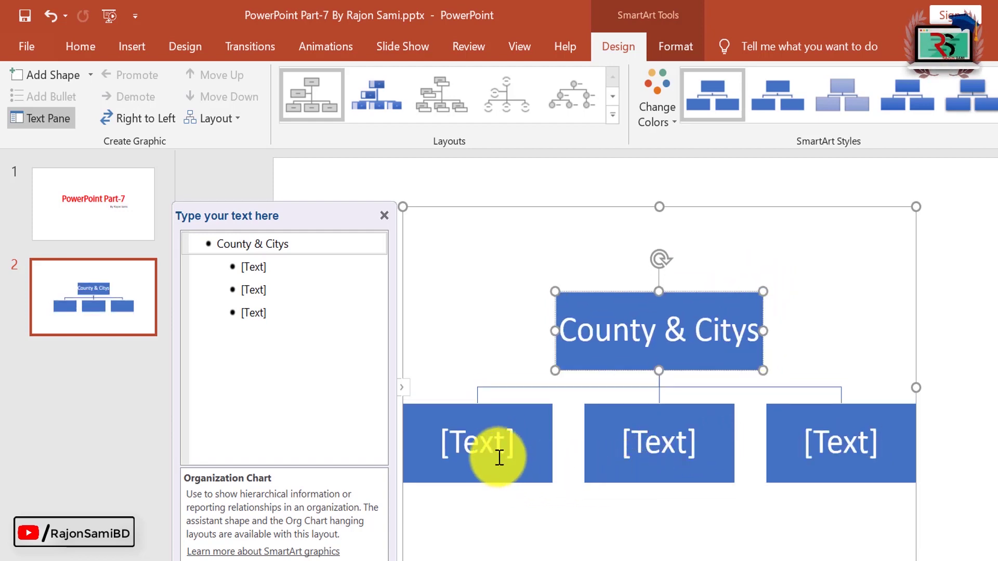
# - Label the three lower boxes Bangladesh, India and Saudi Arabia in the text pane
pyautogui.click(259, 268)
pyautogui.write('Ban')
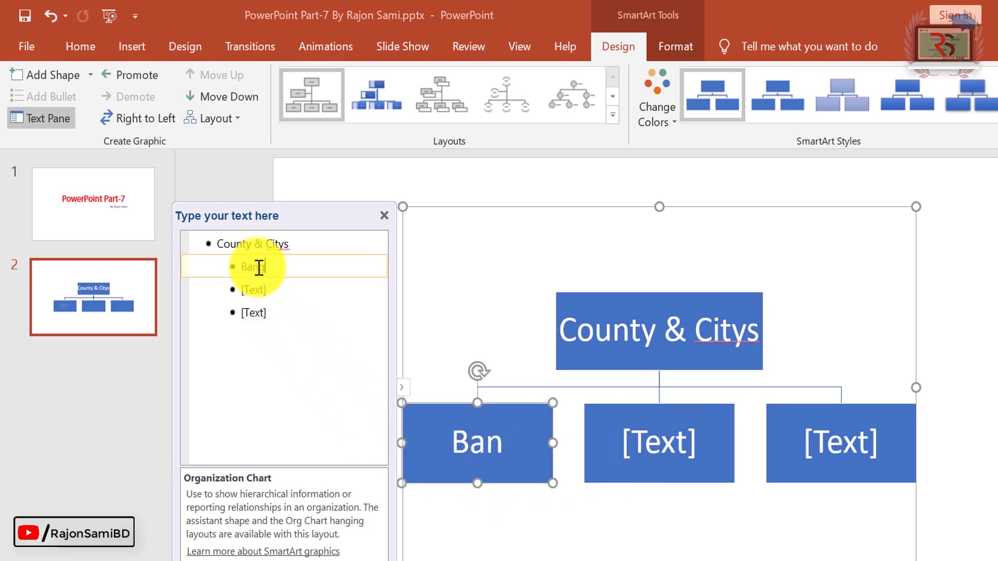
pyautogui.write('gladesh')
pyautogui.click(253, 289)
pyautogui.write('India')
pyautogui.click(254, 312)
pyautogui.write('Soudi')
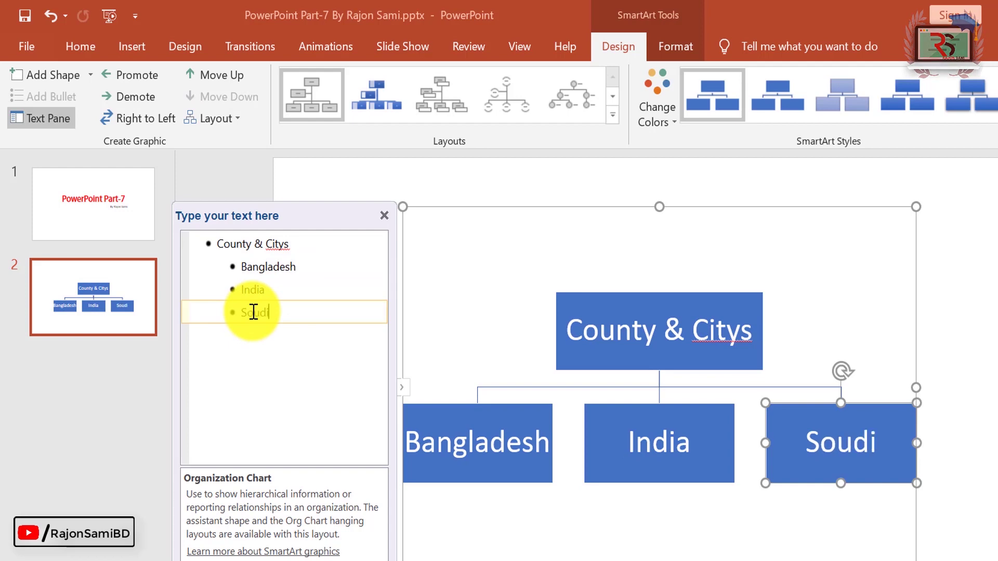
pyautogui.write('Arabia')
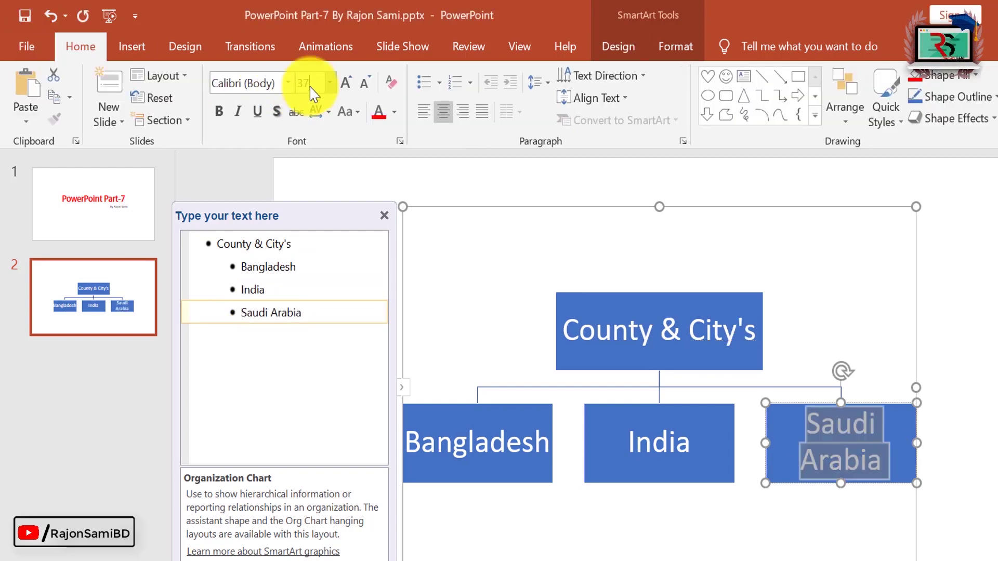
pyautogui.click(645, 529)
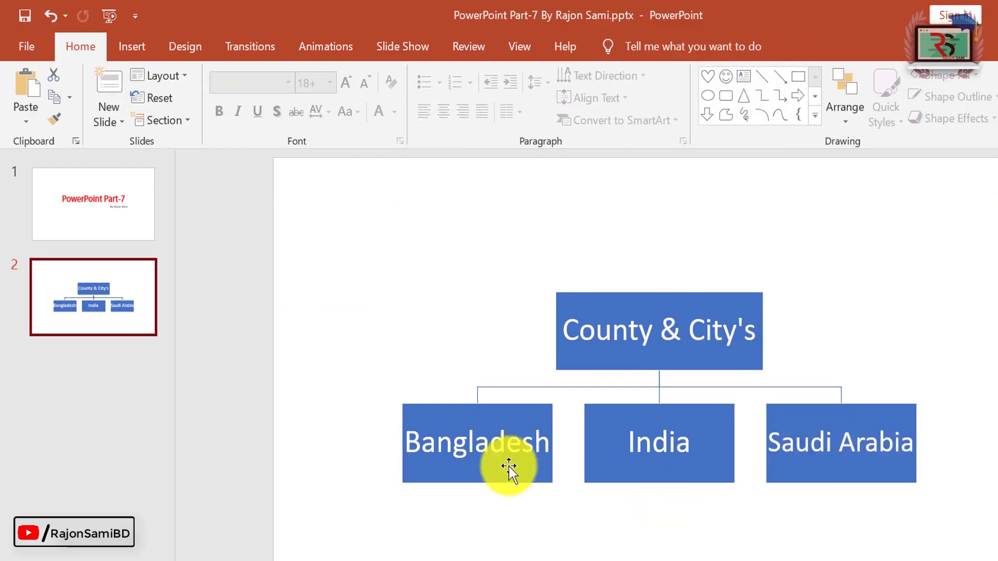
pyautogui.click(506, 450)
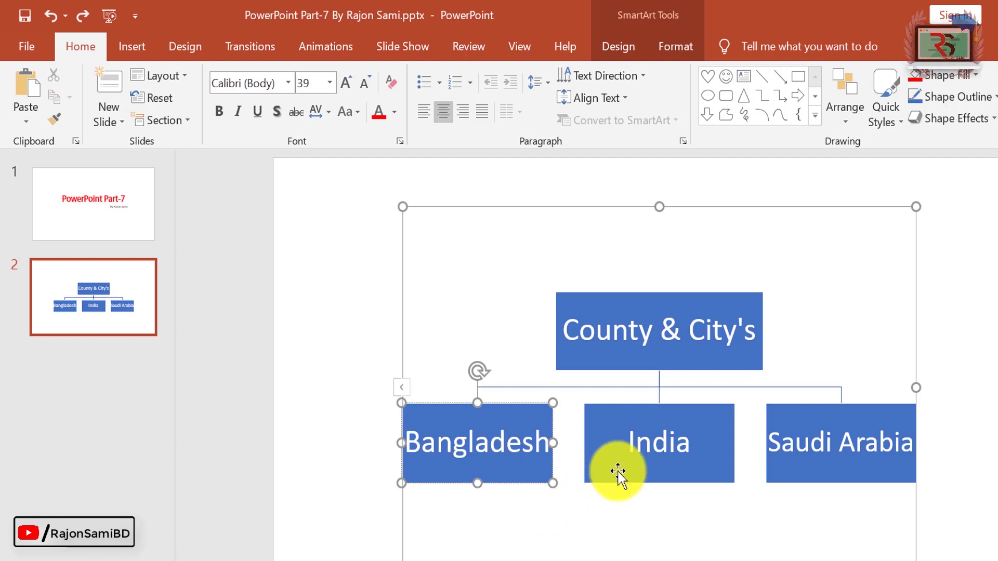
pyautogui.click(624, 441)
pyautogui.click(486, 431)
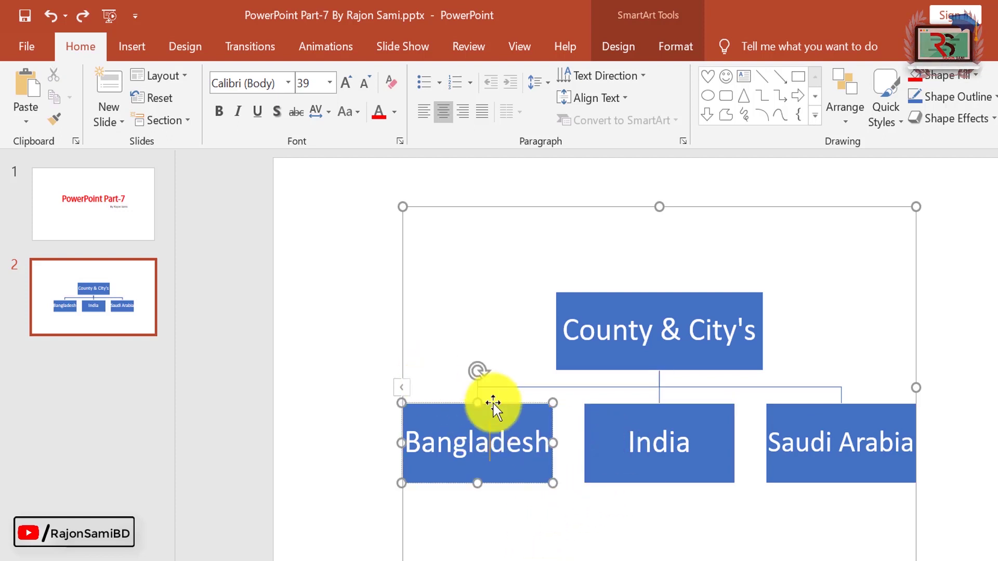
pyautogui.click(616, 48)
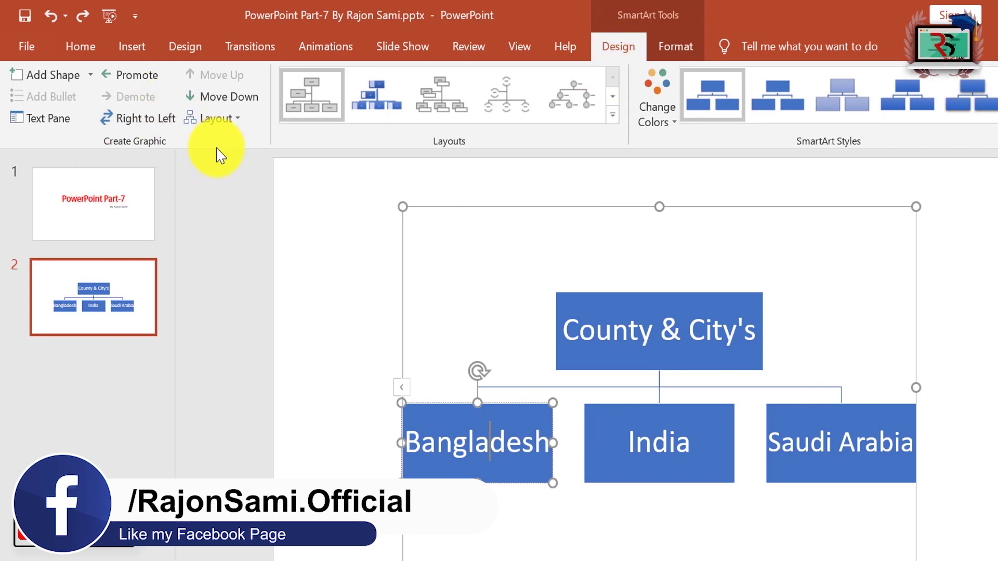
pyautogui.click(90, 76)
pyautogui.click(79, 170)
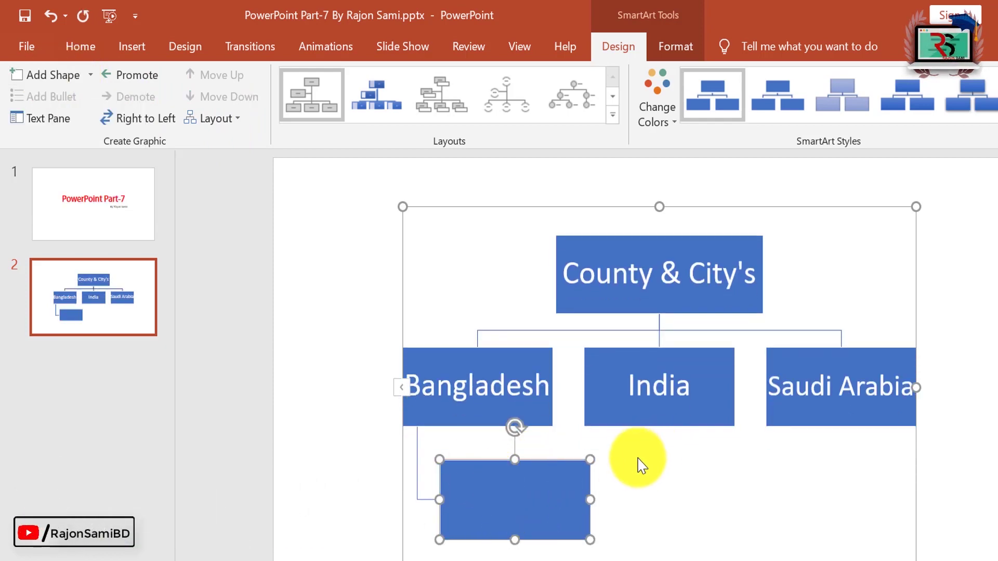
pyautogui.hotkey('ctrl', 'z')
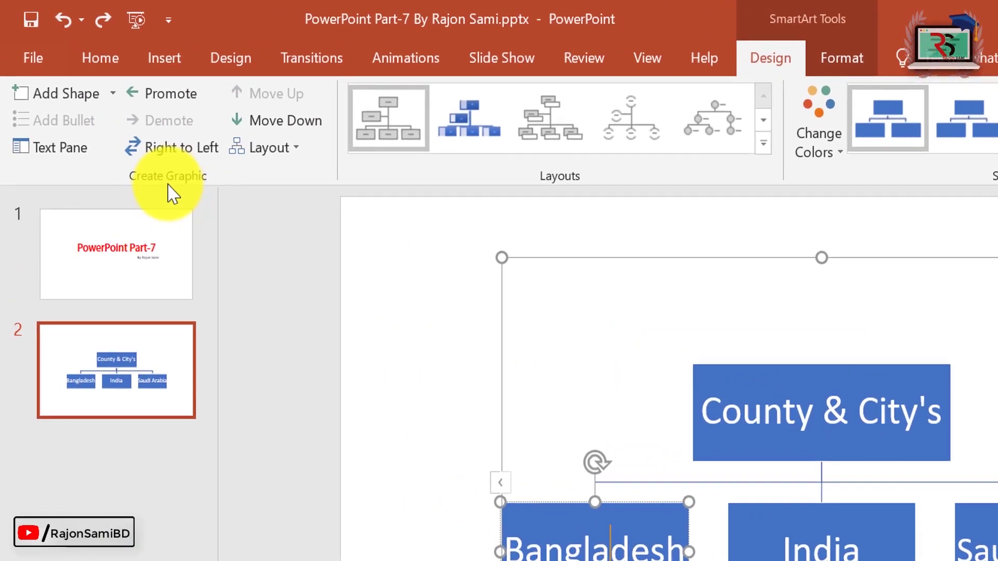
pyautogui.click(113, 95)
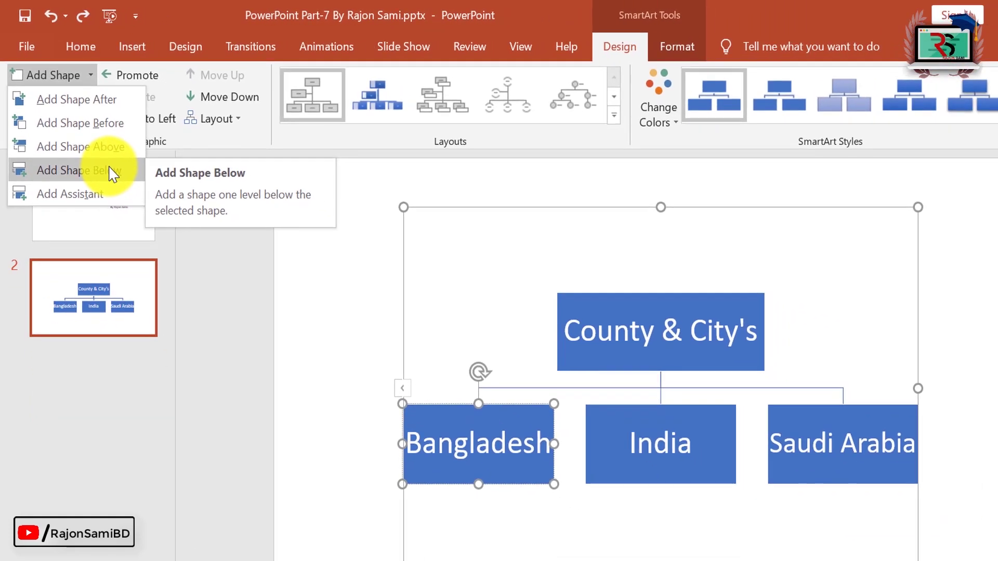
pyautogui.click(112, 101)
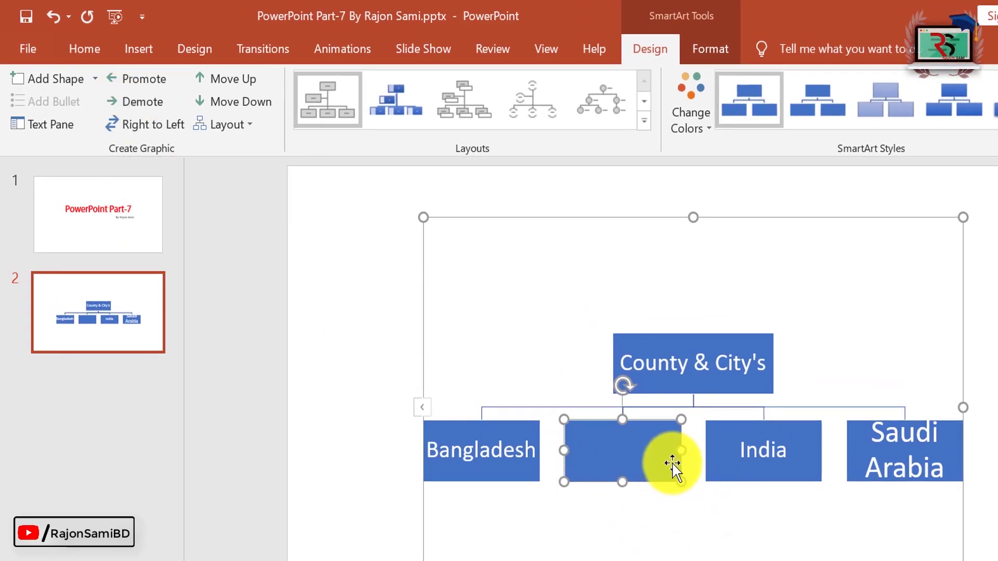
pyautogui.hotkey('ctrl', 'z')
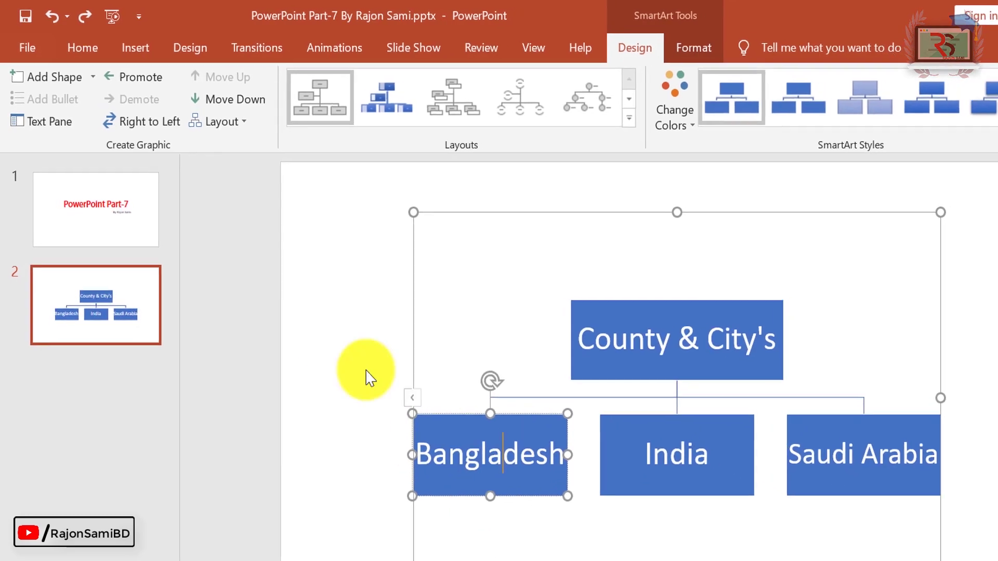
# - Add a Dhaka box below Bangladesh, undo an extra box below it, and show the text pane
pyautogui.click(90, 75)
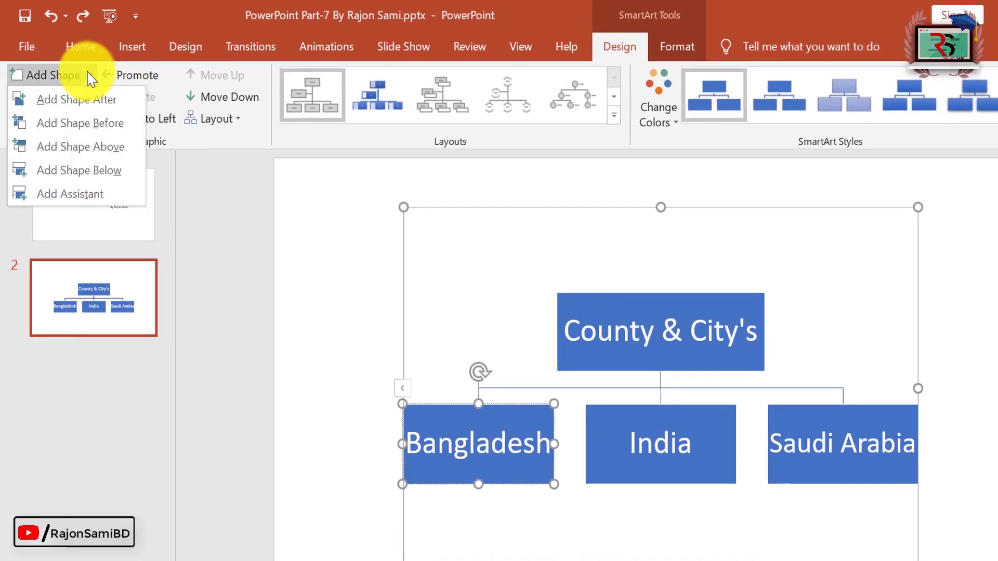
pyautogui.click(115, 174)
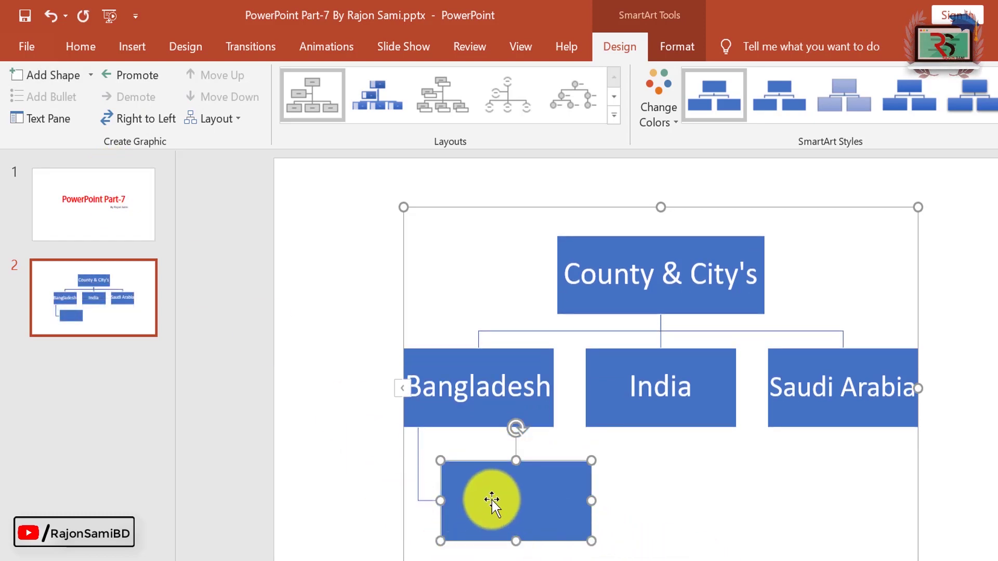
pyautogui.write('Dhaka')
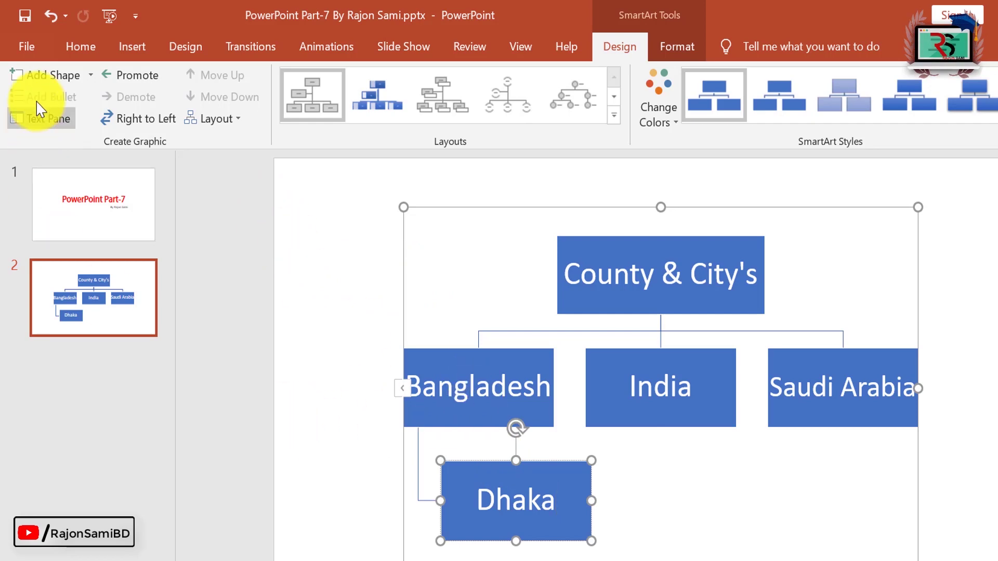
pyautogui.click(91, 75)
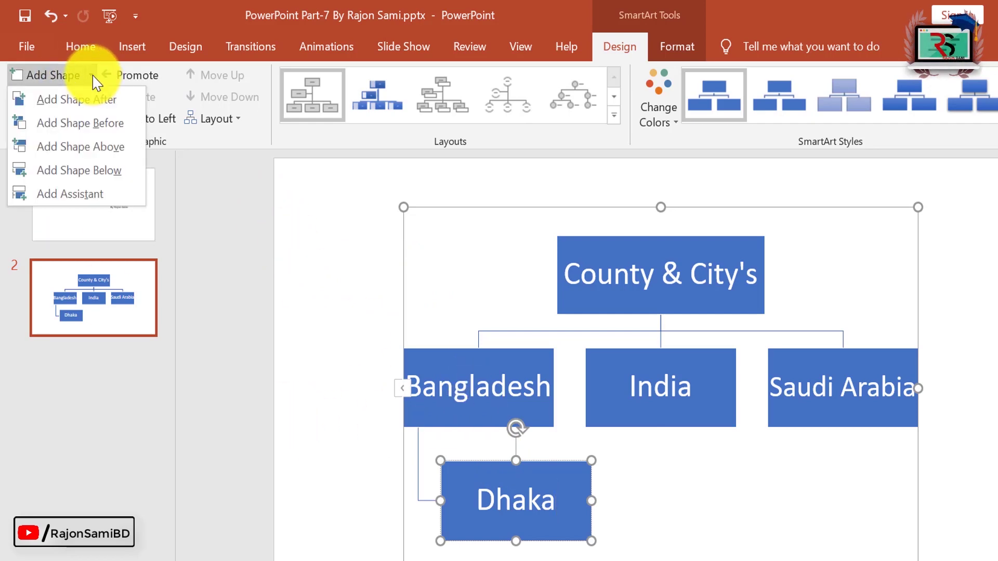
pyautogui.click(107, 171)
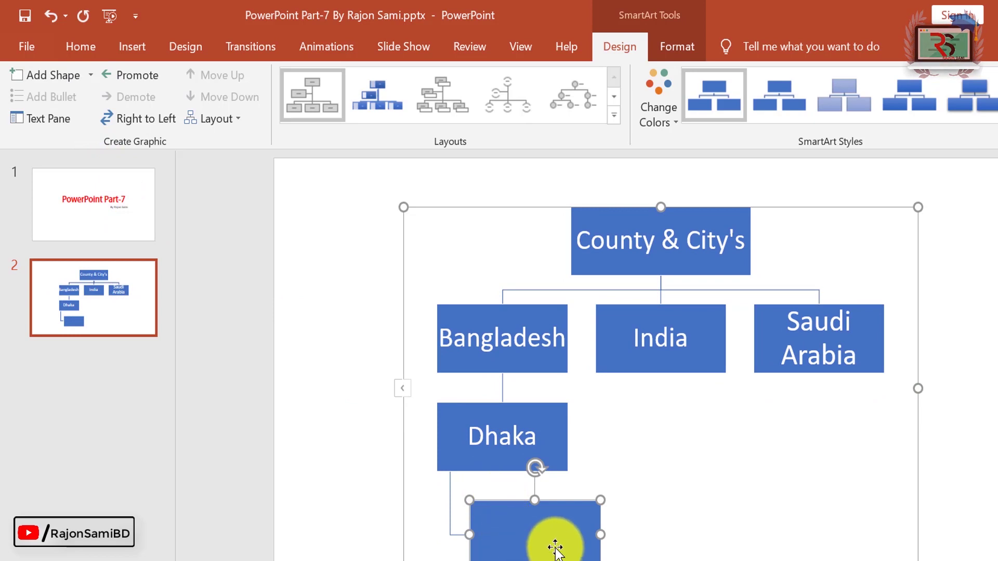
pyautogui.hotkey('ctrl', 'z')
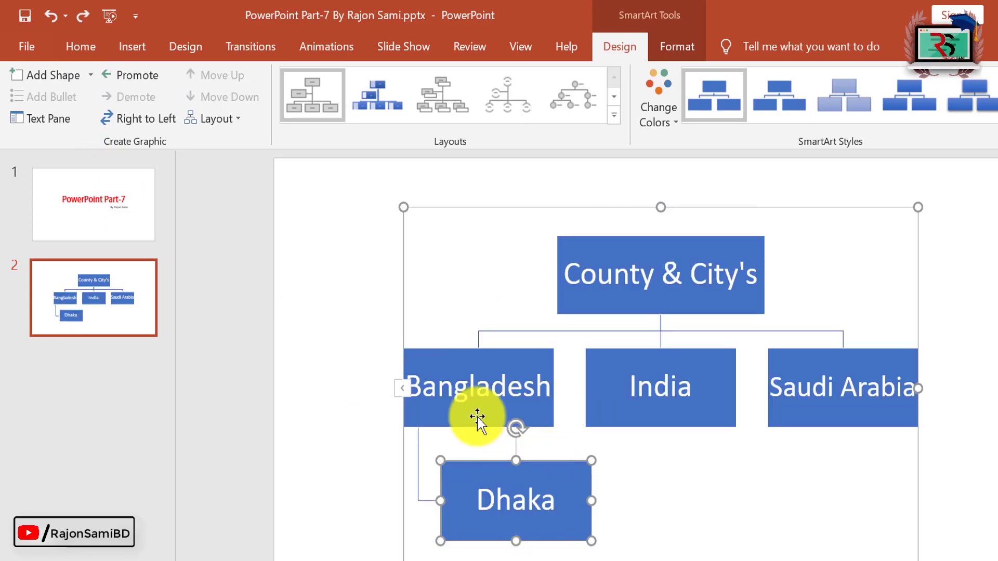
pyautogui.click(57, 124)
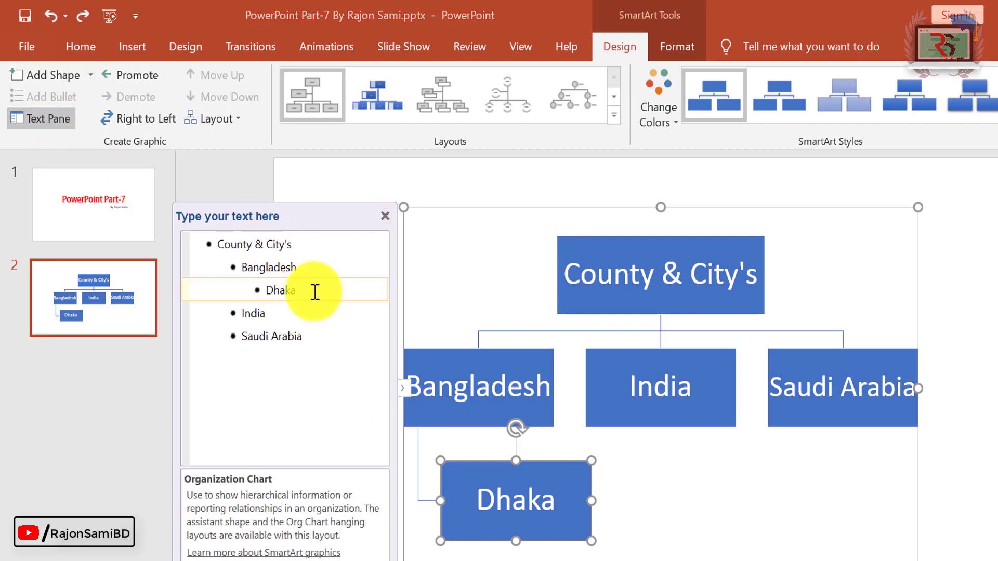
# - Add Chattogram as a second city under Bangladesh in the text pane
pyautogui.press('Return')
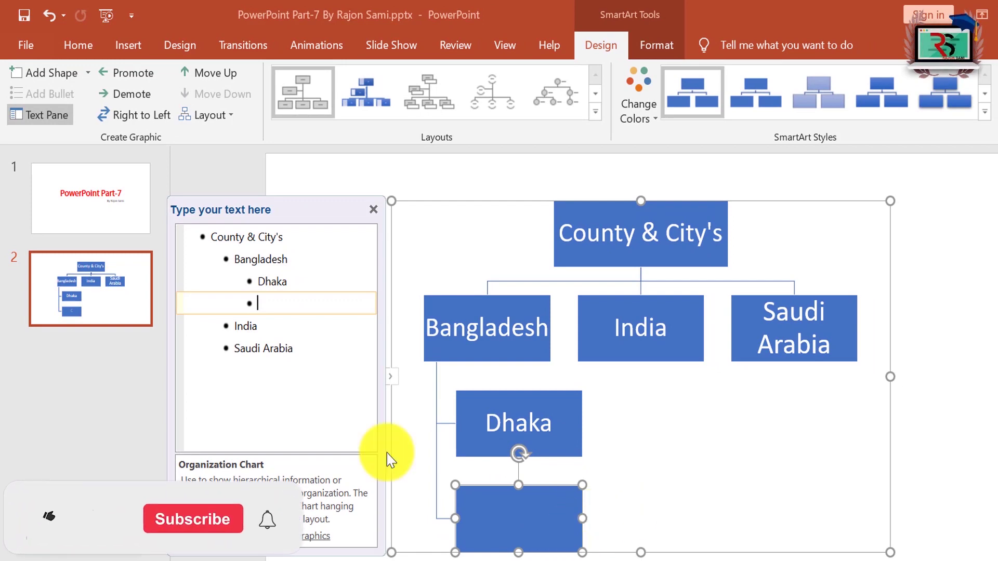
pyautogui.write('C')
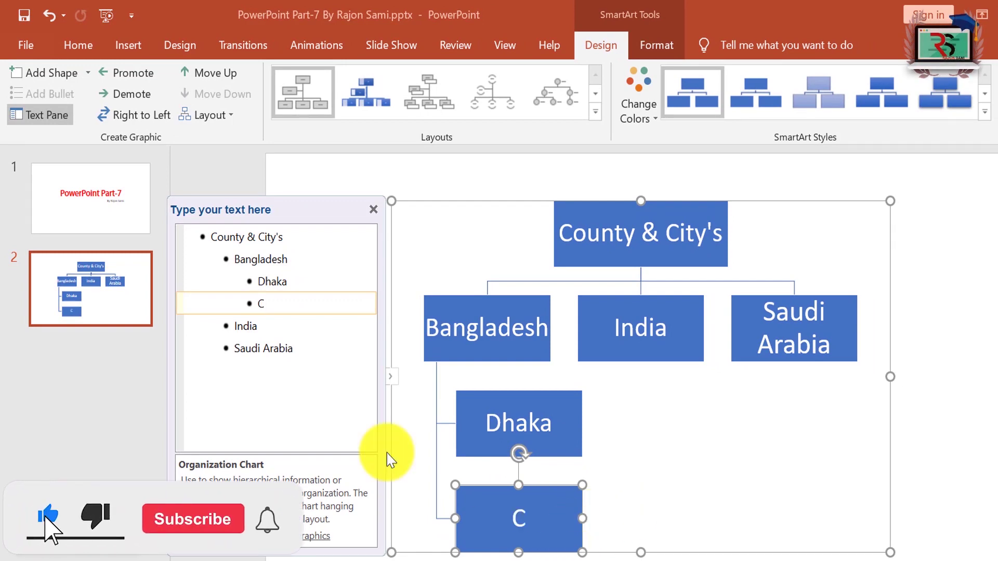
pyautogui.write('hattogram')
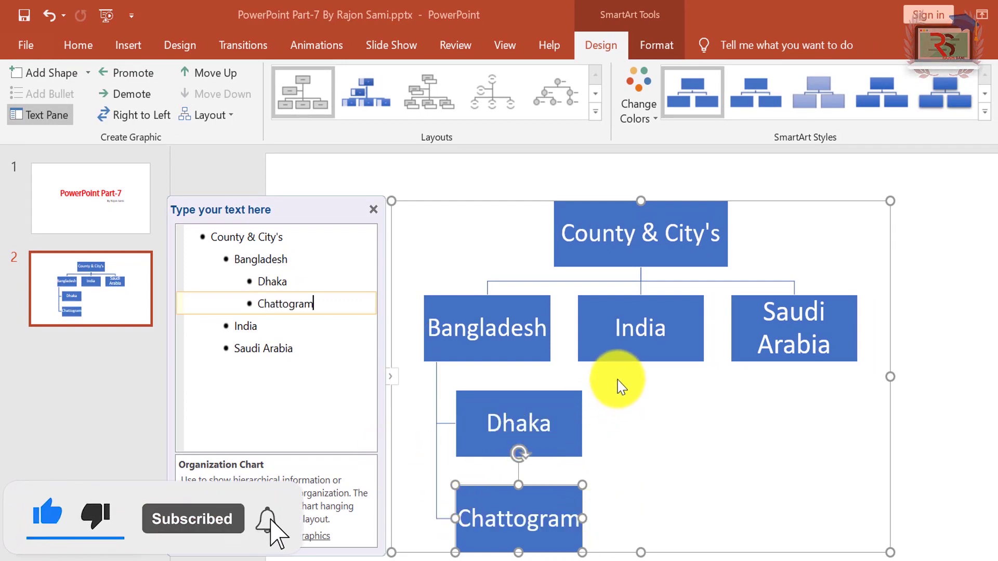
pyautogui.click(652, 328)
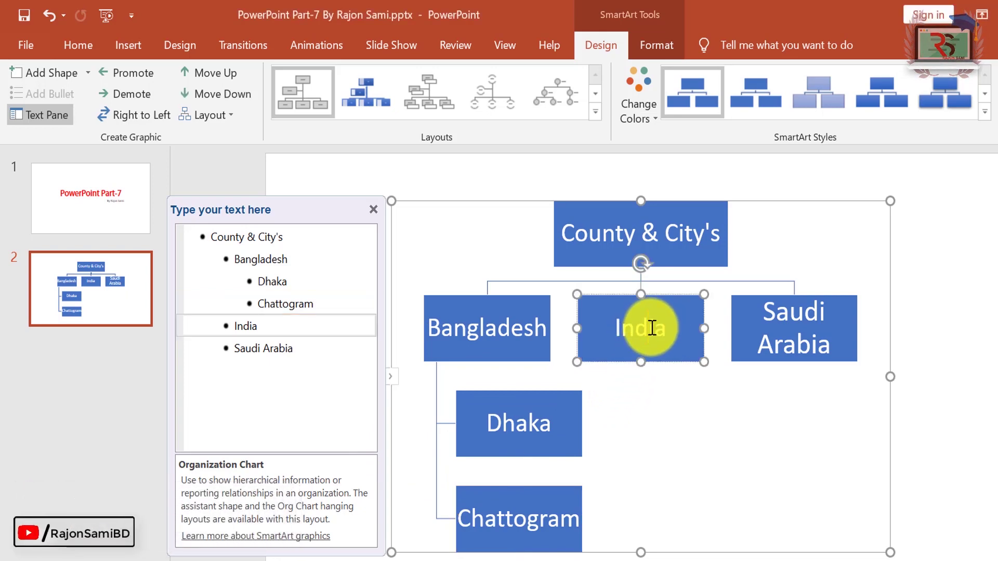
pyautogui.click(245, 328)
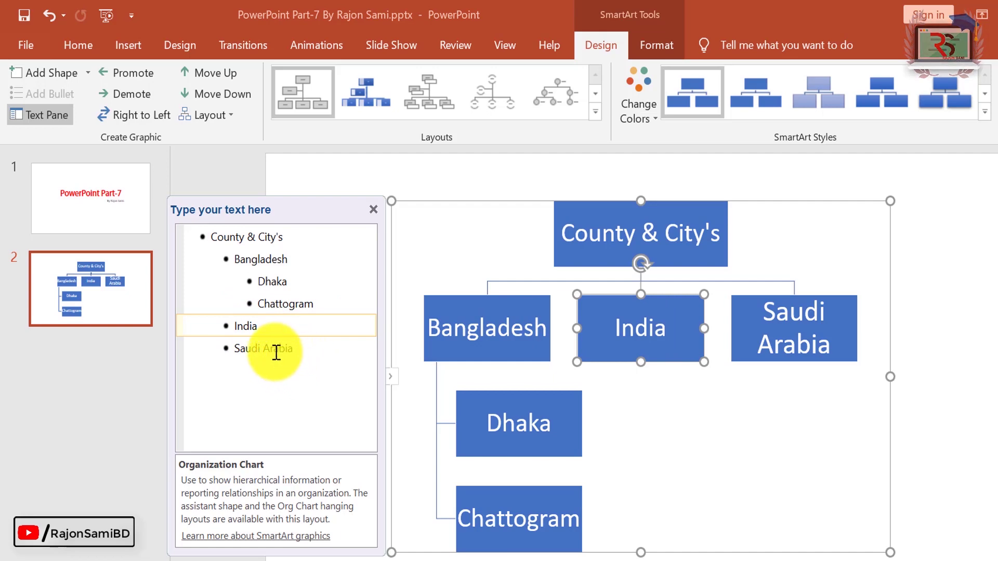
pyautogui.click(275, 352)
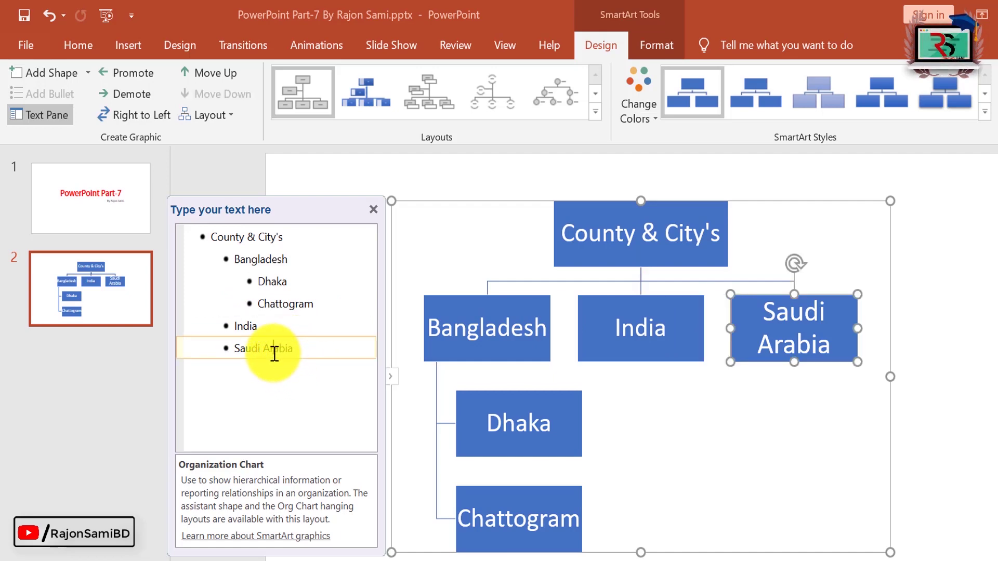
# - Add Kolkata and Mumbai as city boxes under India, then close the text pane
pyautogui.click(652, 333)
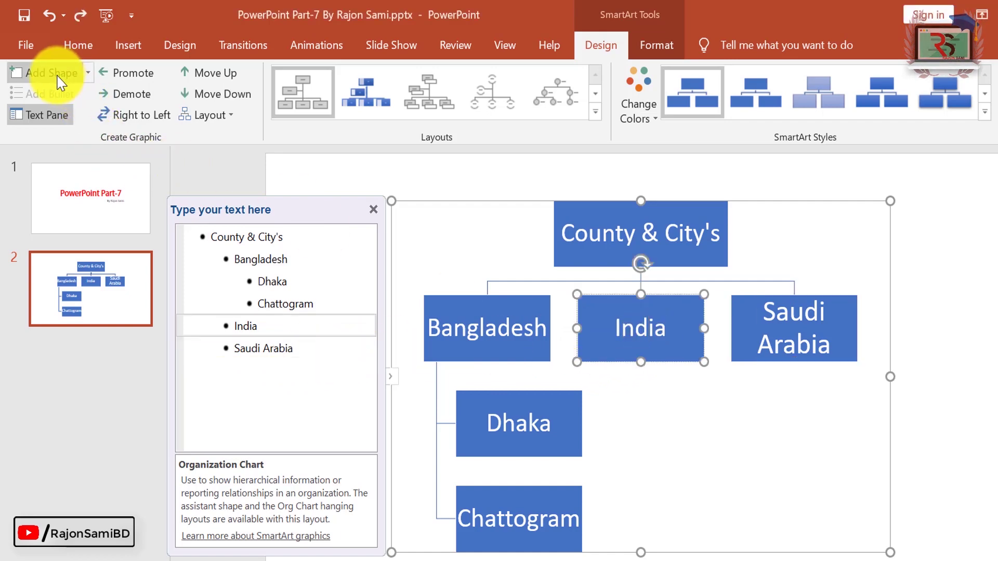
pyautogui.click(52, 72)
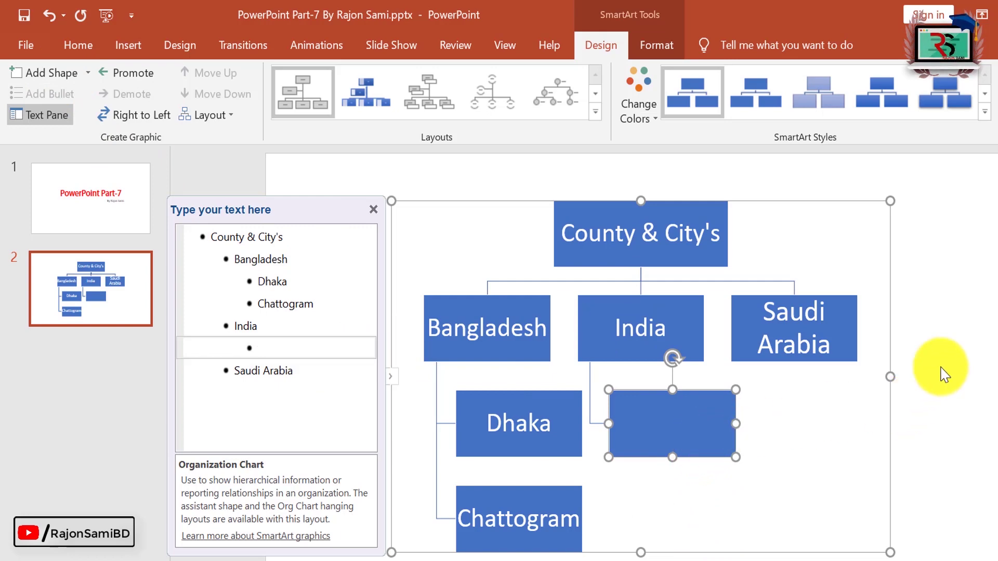
pyautogui.write('Kolkata')
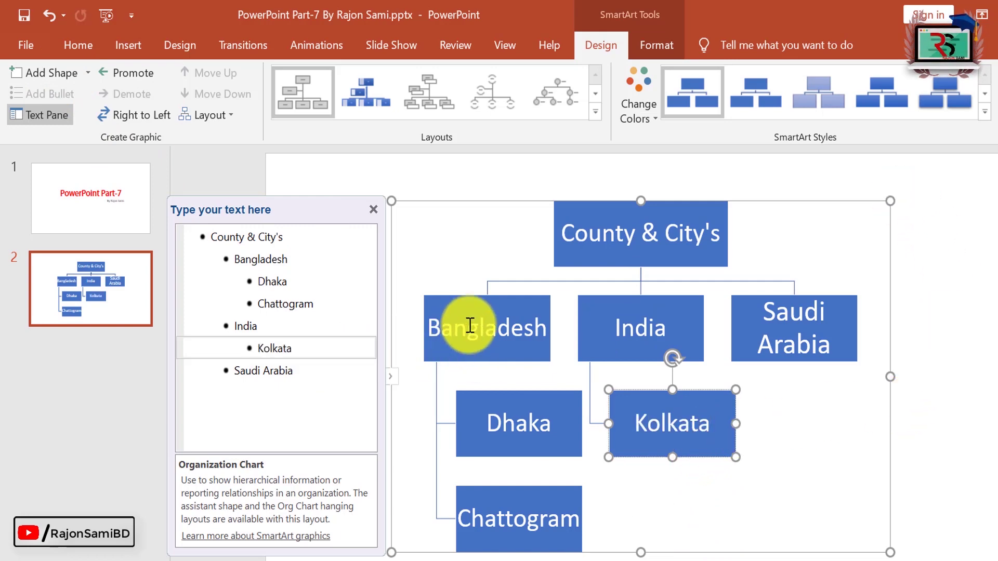
pyautogui.press('Return')
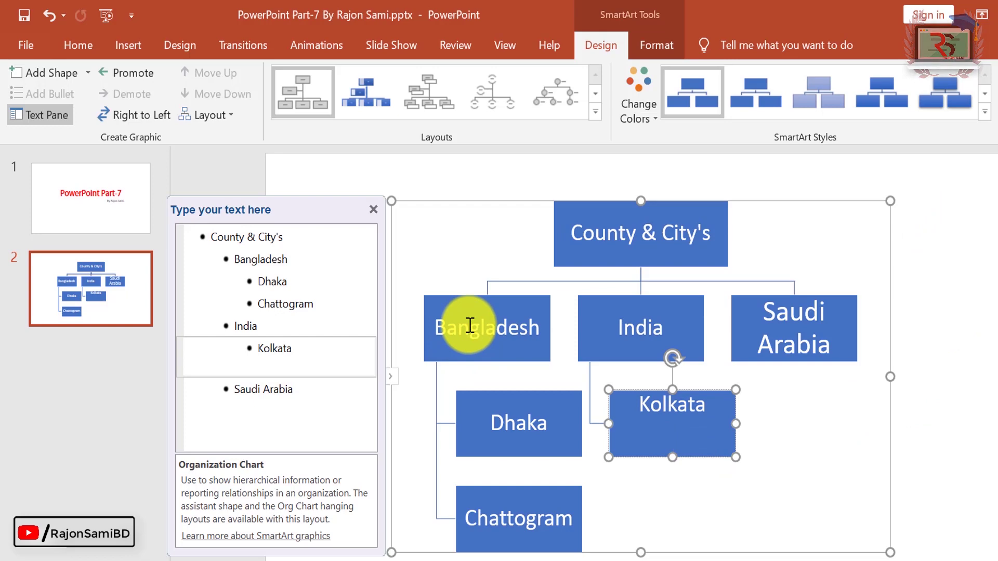
pyautogui.click(325, 345)
pyautogui.press('Return')
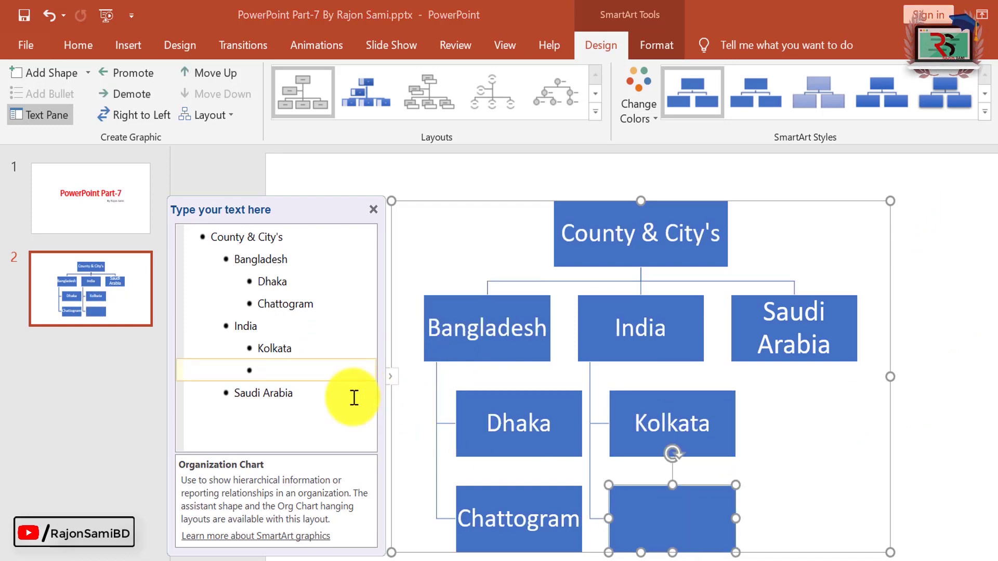
pyautogui.write('Mumbai')
pyautogui.click(390, 376)
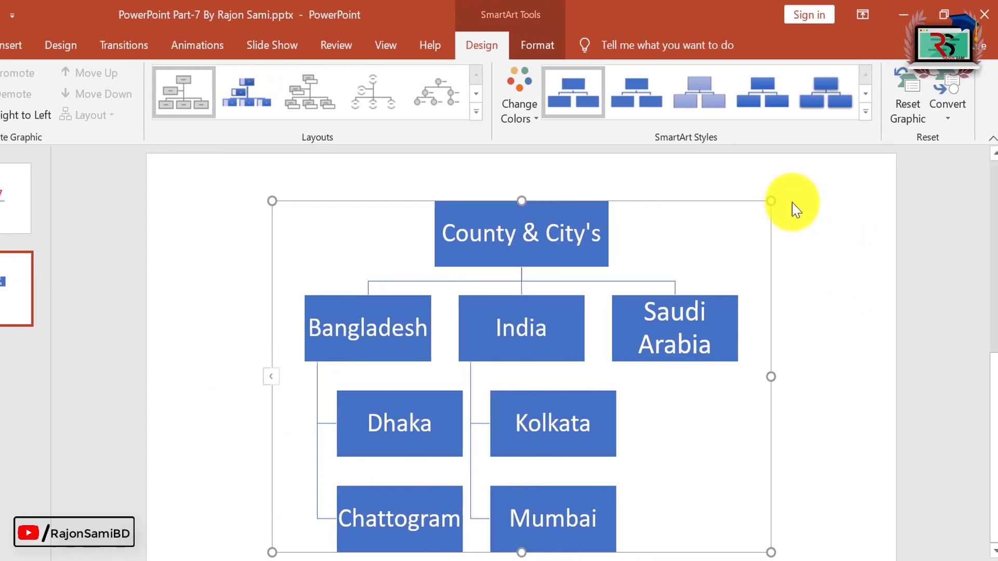
# - Enlarge the org chart by dragging its frame wider to the right, top-right and top-left
pyautogui.moveTo(764, 373); pyautogui.dragTo(870, 375)
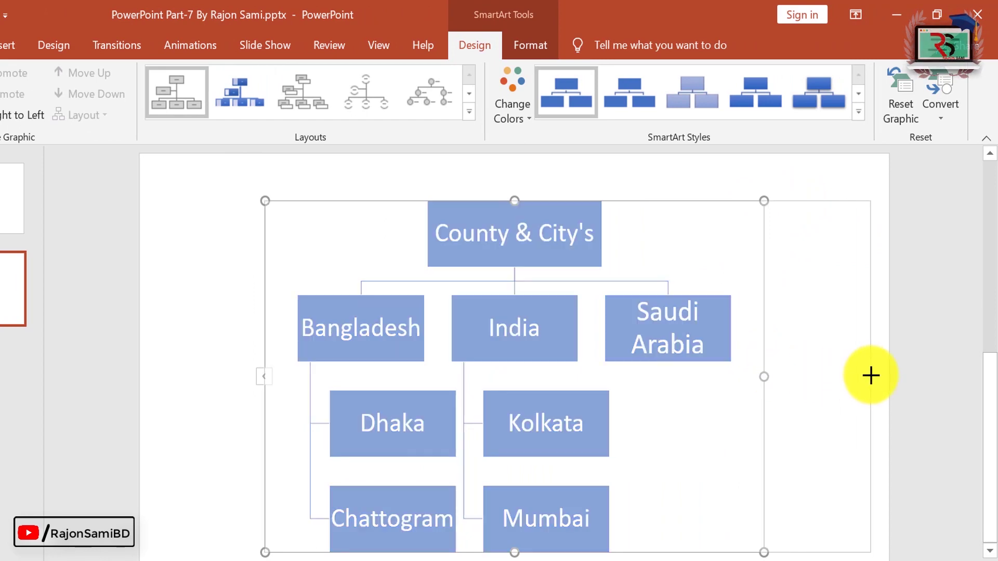
pyautogui.moveTo(895, 195); pyautogui.dragTo(925, 189)
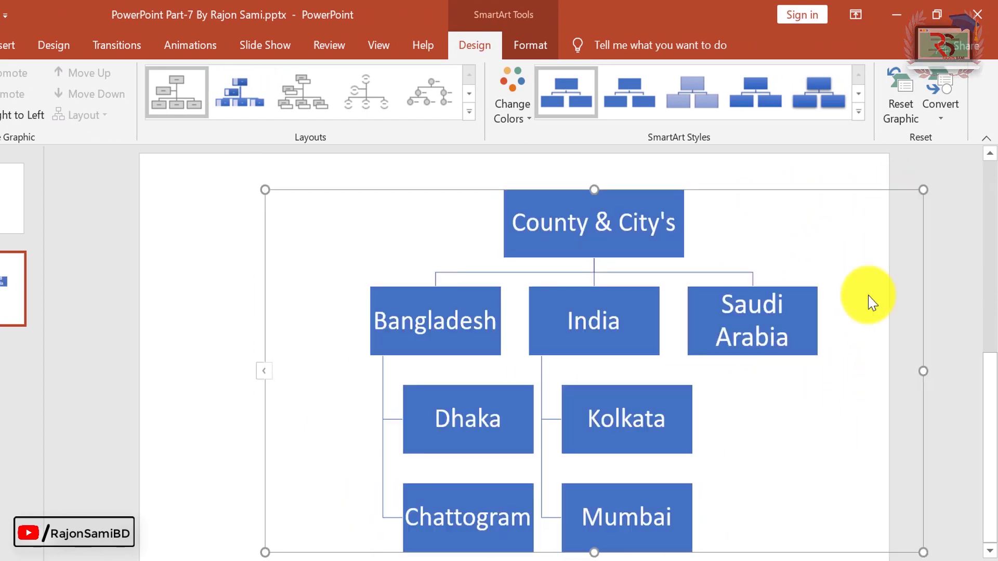
pyautogui.moveTo(263, 189); pyautogui.dragTo(229, 185)
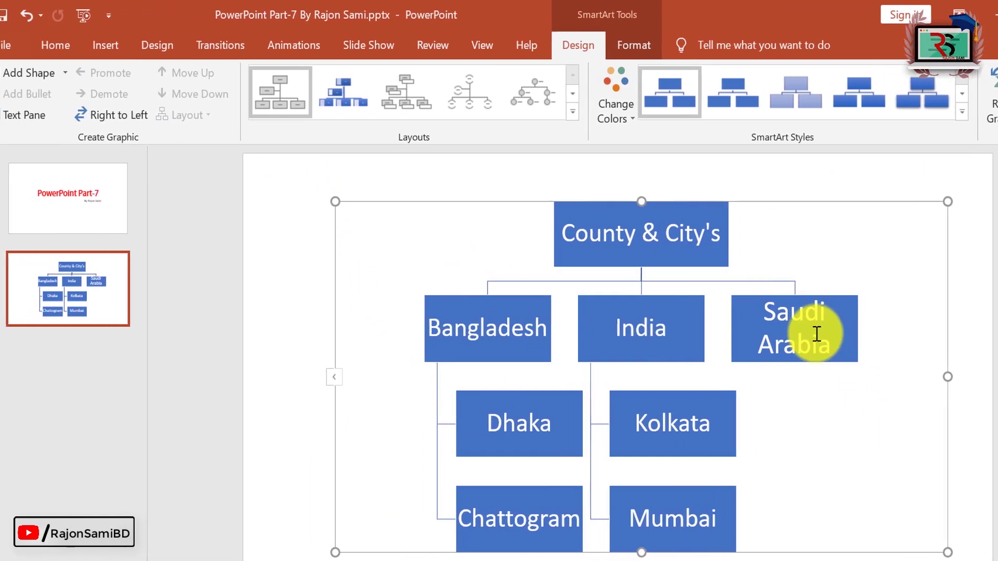
# - Add Jeddah and Riyadh as city boxes below Saudi Arabia
pyautogui.click(785, 322)
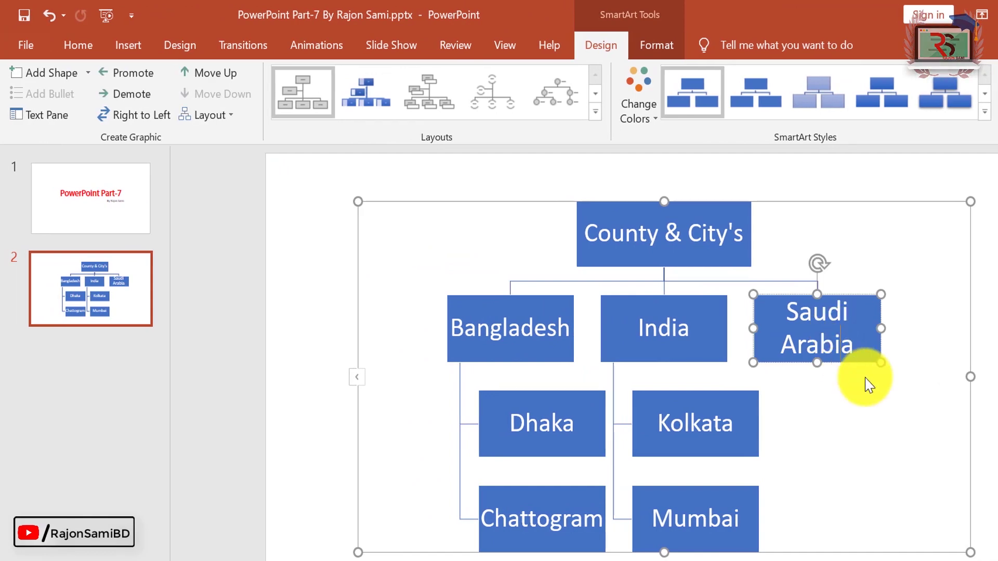
pyautogui.click(88, 73)
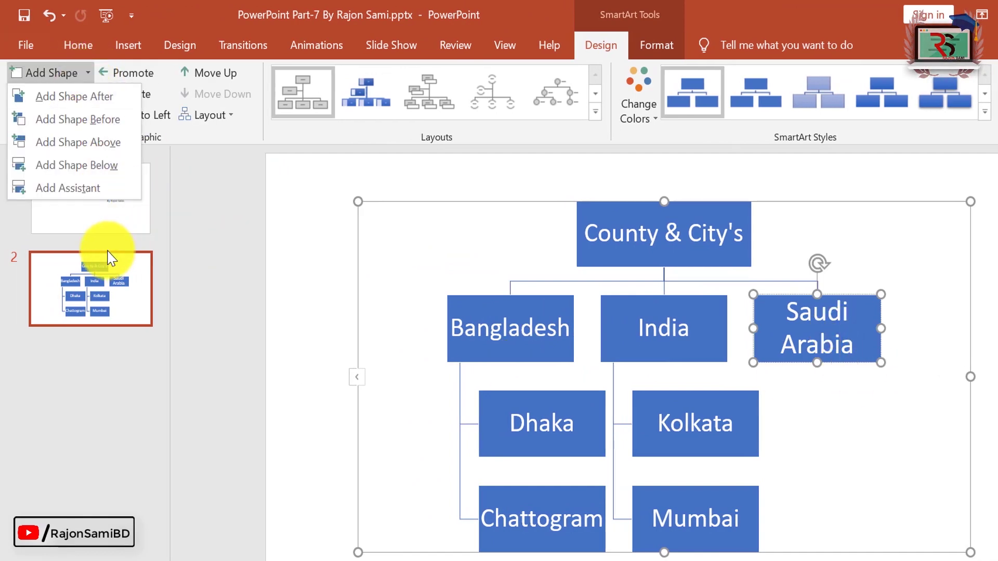
pyautogui.click(119, 165)
pyautogui.write('Jedd')
pyautogui.write('ah')
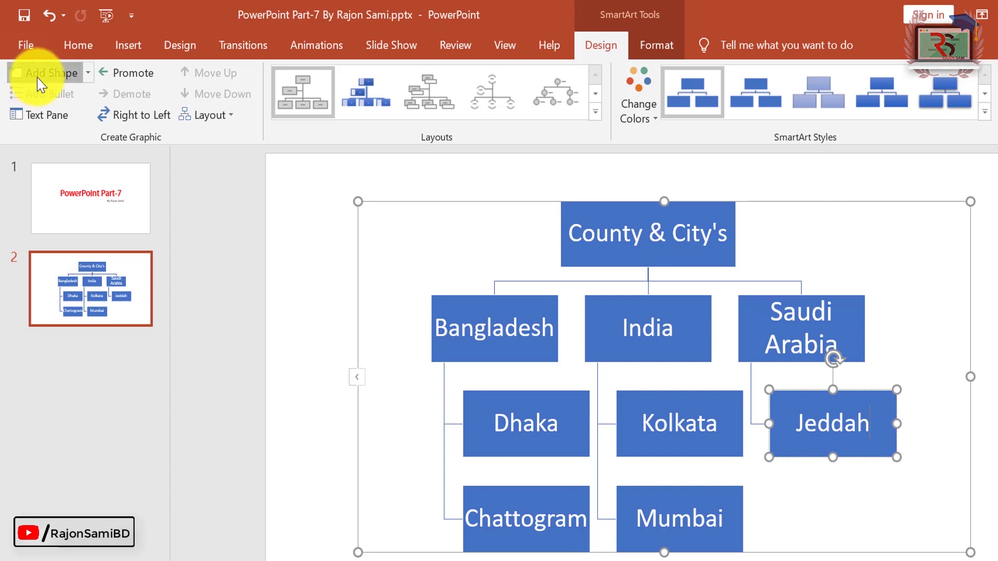
pyautogui.click(33, 75)
pyautogui.write('Riyadh')
pyautogui.click(697, 418)
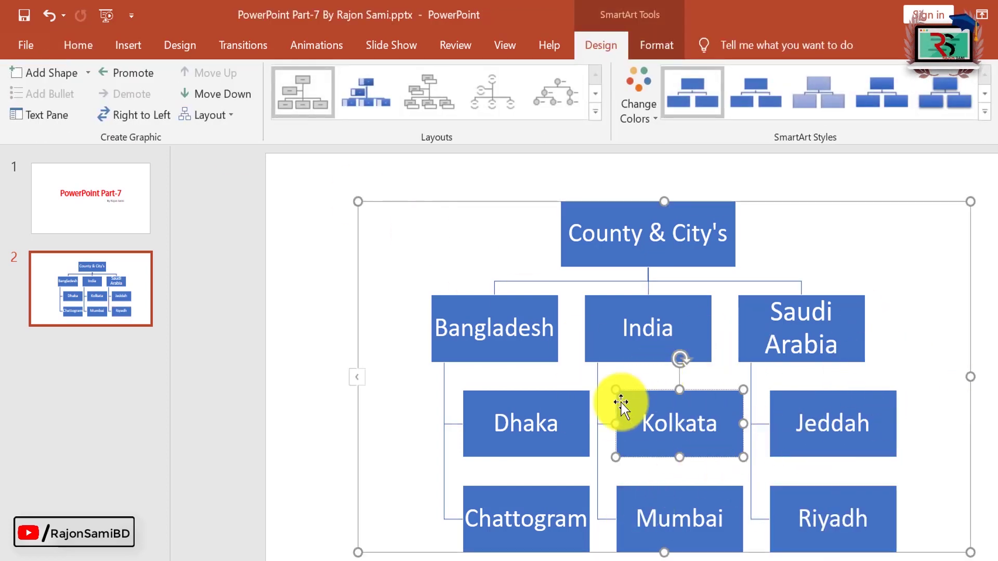
pyautogui.click(643, 122)
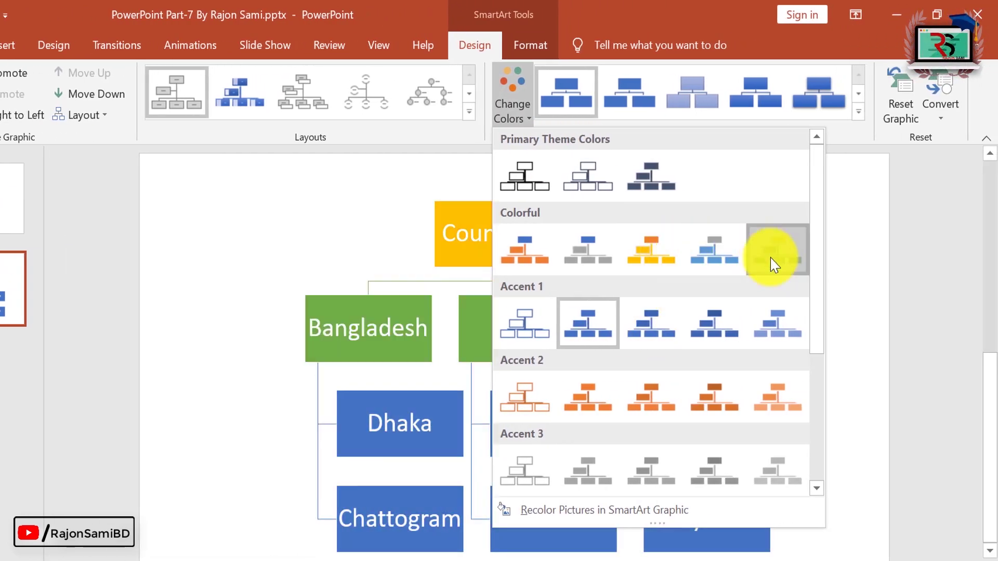
# - Apply the colourful green-and-yellow scheme and a gradient SmartArt style to the org chart
pyautogui.click(773, 263)
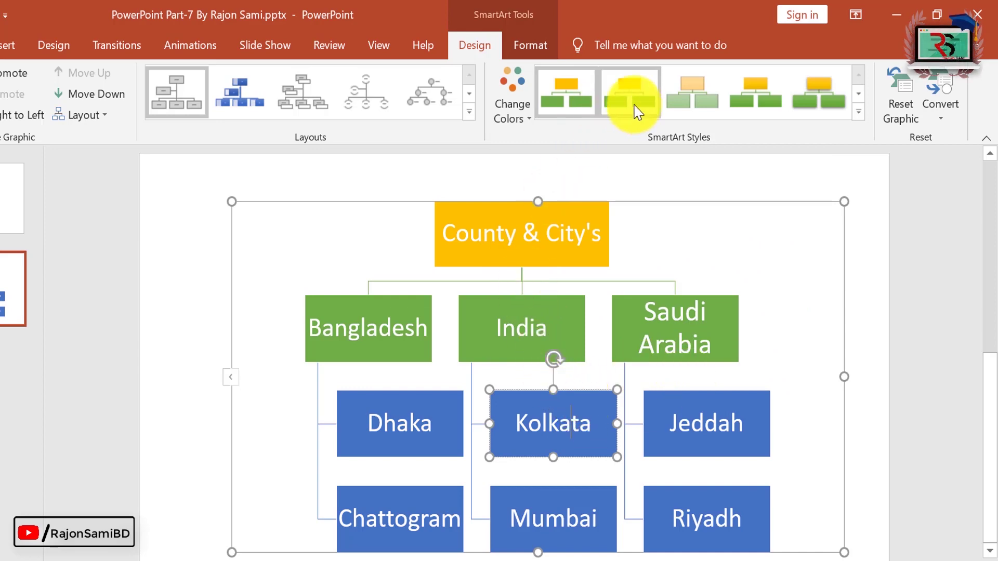
pyautogui.click(755, 93)
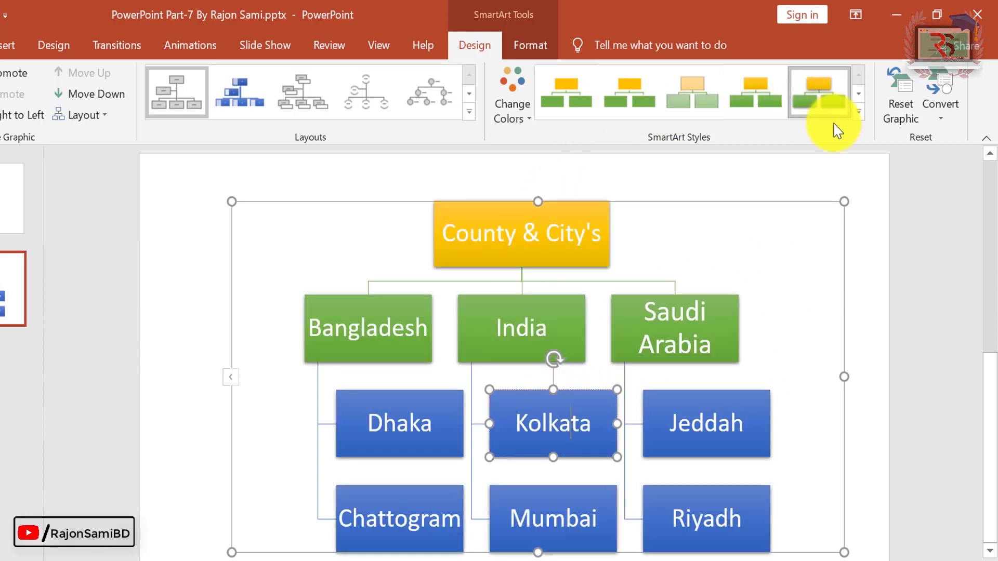
pyautogui.click(859, 111)
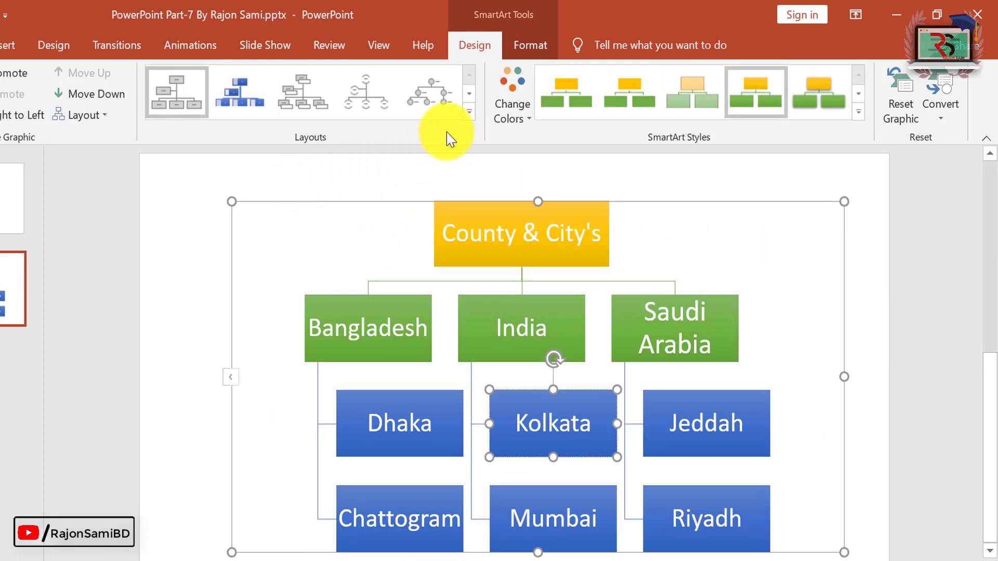
pyautogui.click(469, 112)
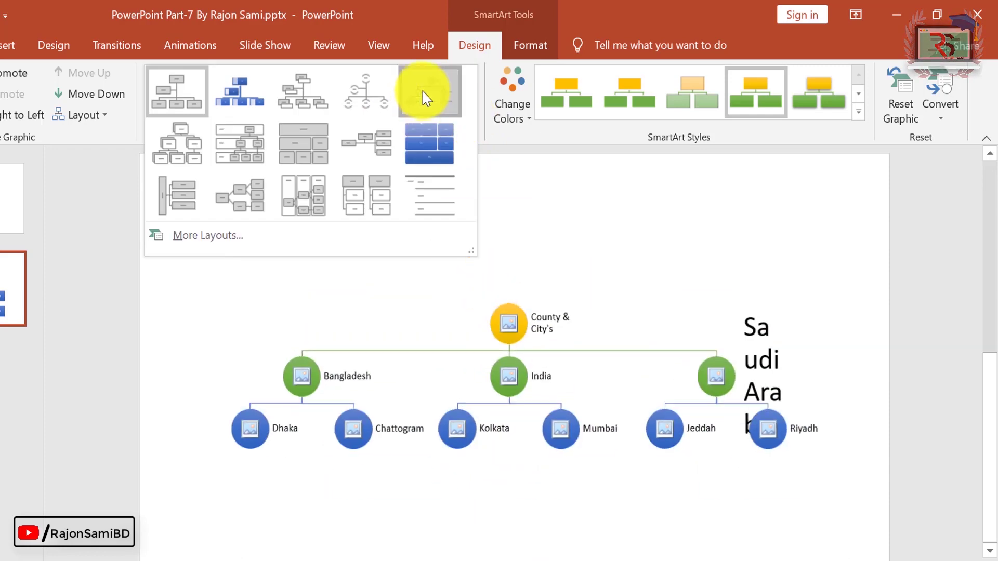
pyautogui.click(424, 92)
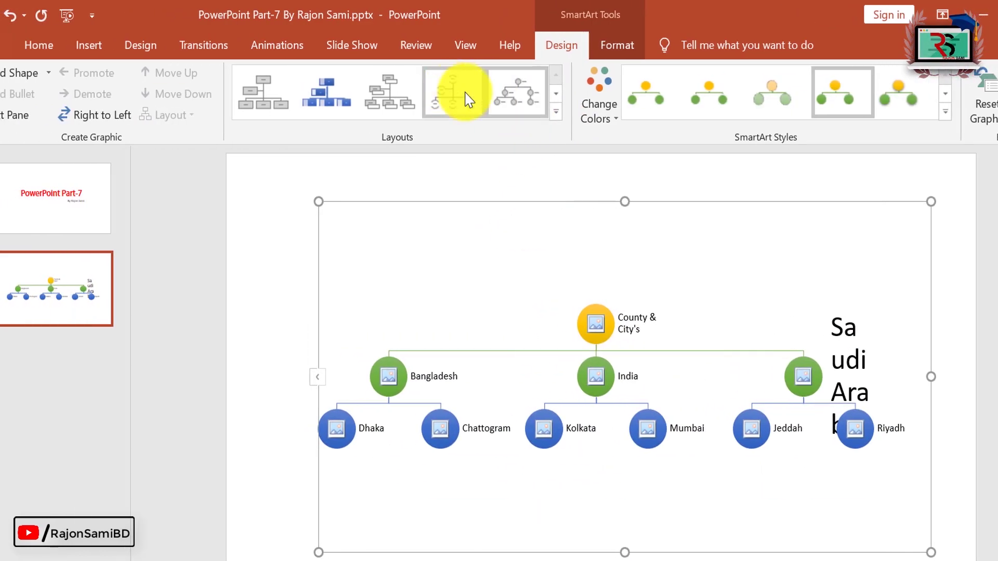
pyautogui.click(453, 92)
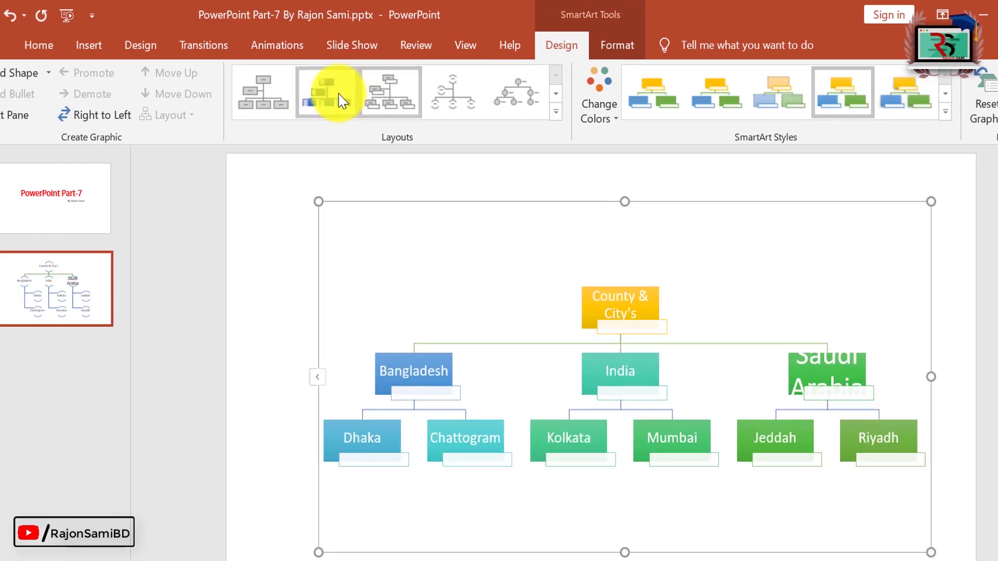
pyautogui.click(268, 97)
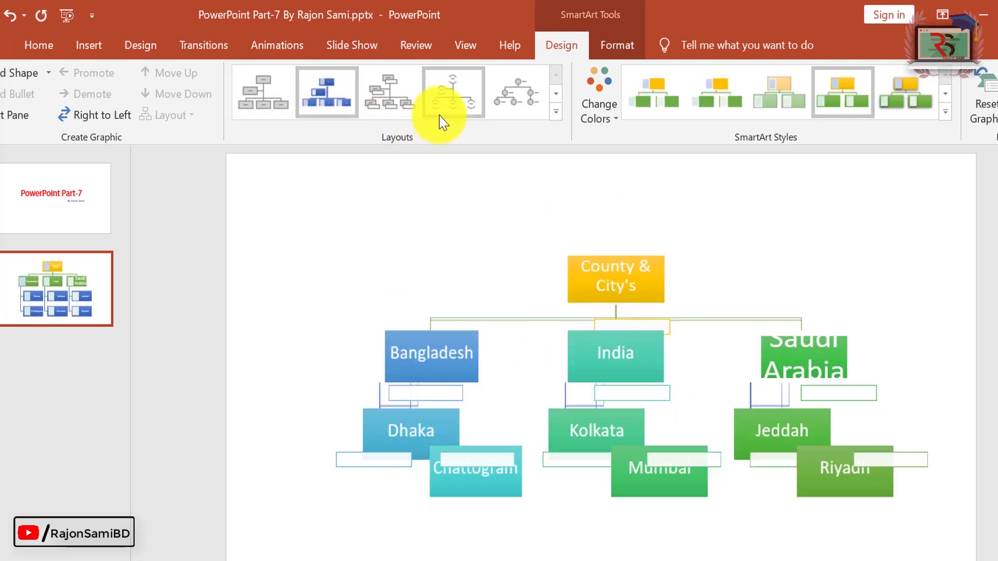
pyautogui.click(399, 104)
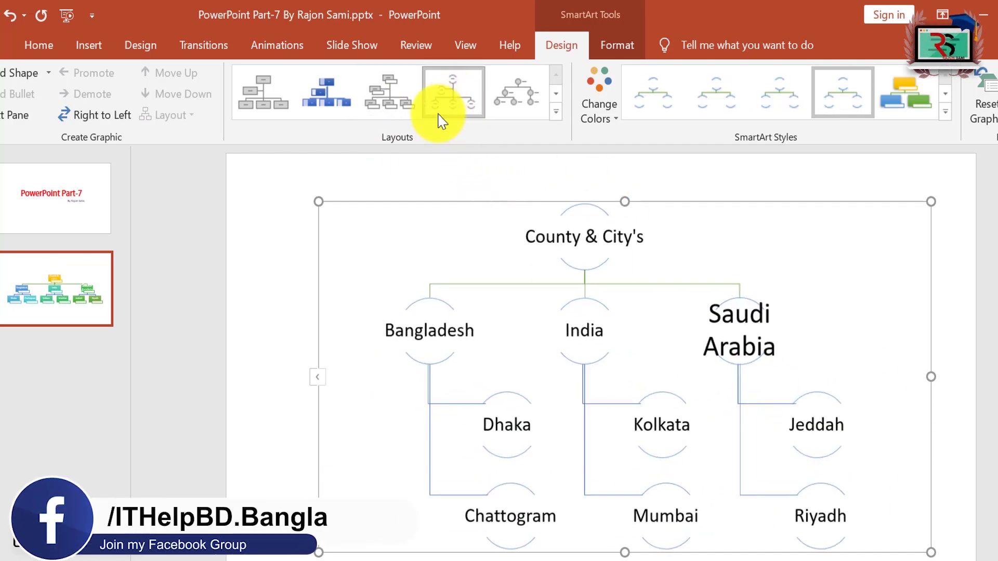
pyautogui.click(448, 109)
pyautogui.click(522, 112)
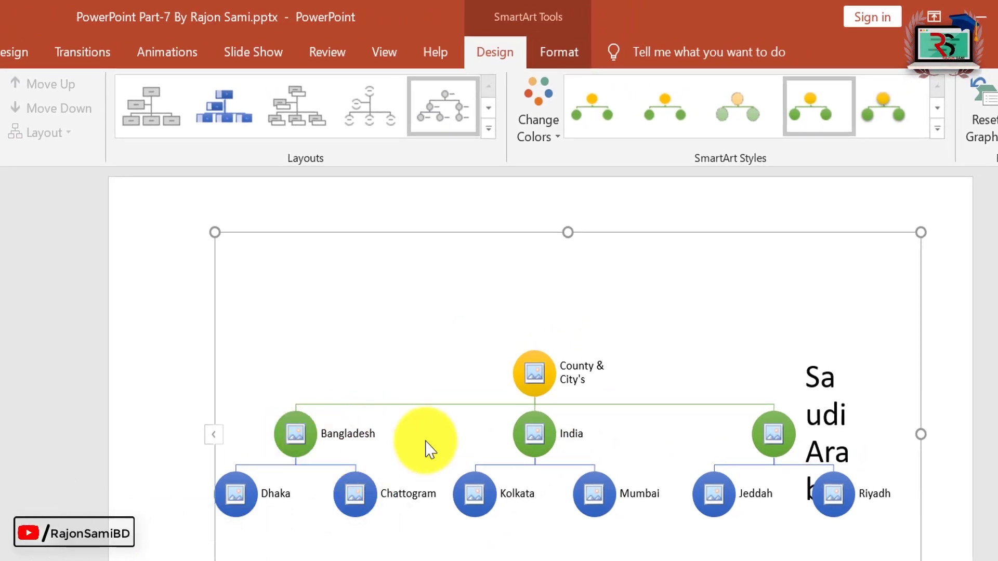
pyautogui.click(299, 431)
# - Insert the Bangladesh and India flag image files into their country circles
pyautogui.press('Escape')
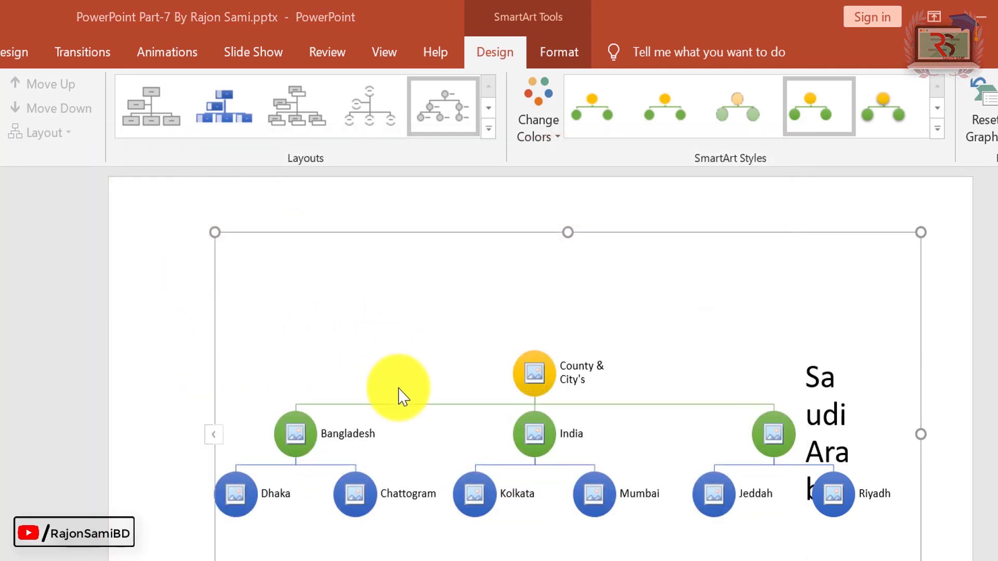
pyautogui.click(42, 187)
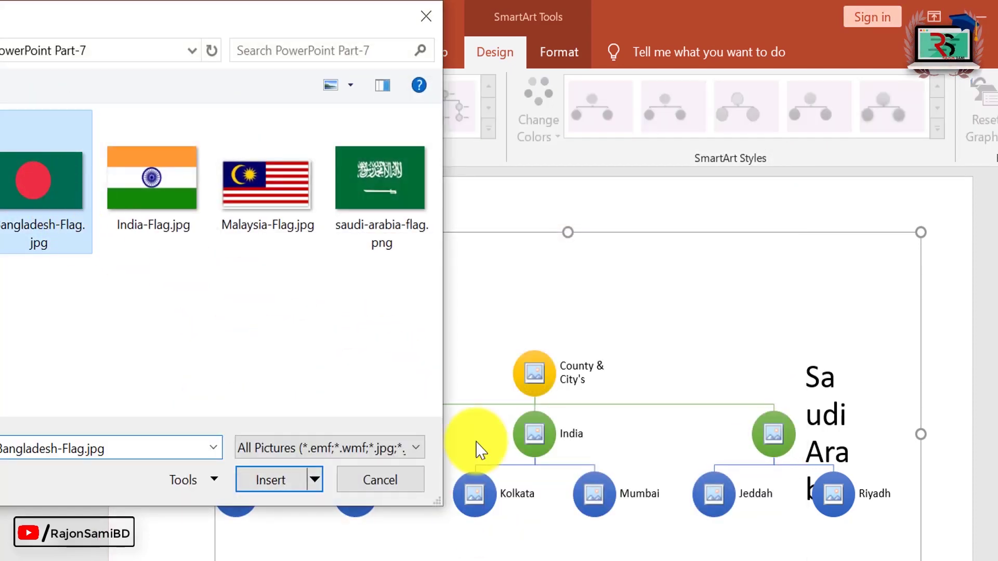
pyautogui.click(301, 484)
pyautogui.click(540, 438)
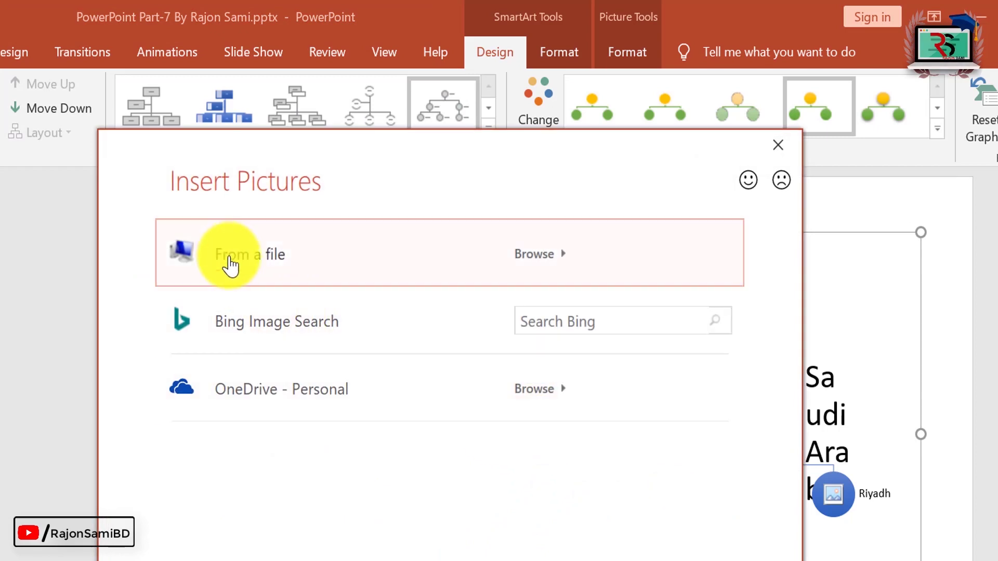
pyautogui.click(230, 267)
pyautogui.click(188, 211)
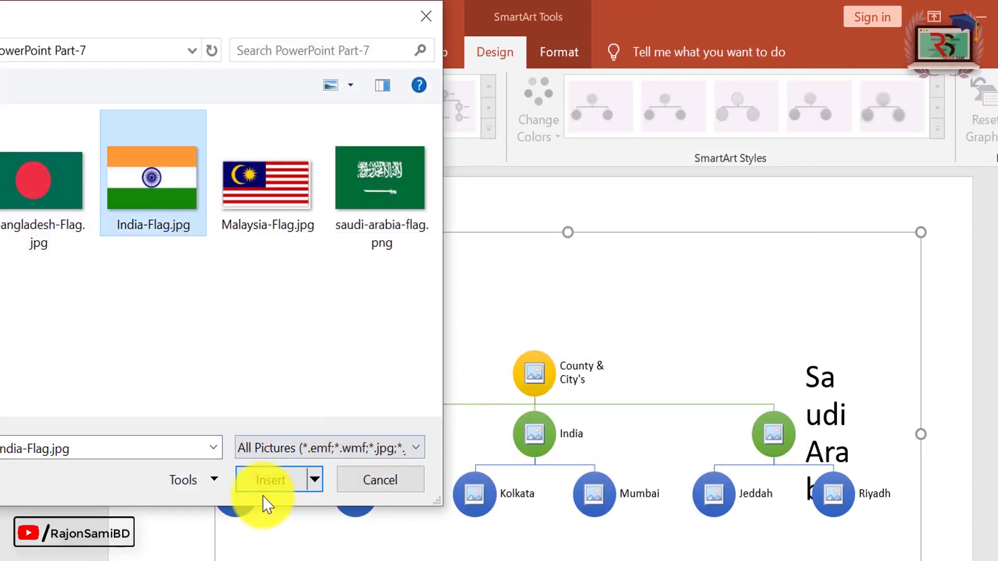
pyautogui.click(269, 481)
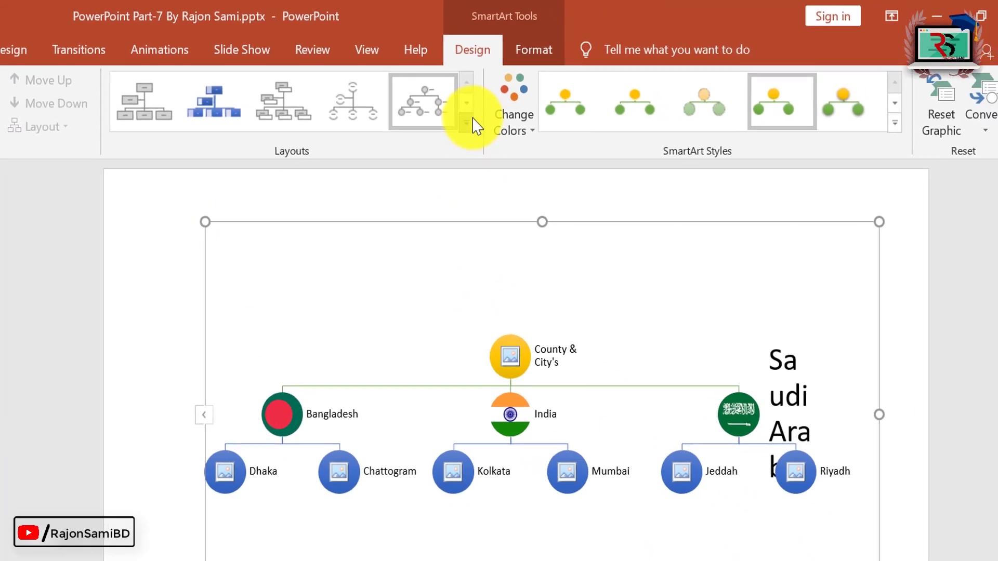
pyautogui.click(489, 128)
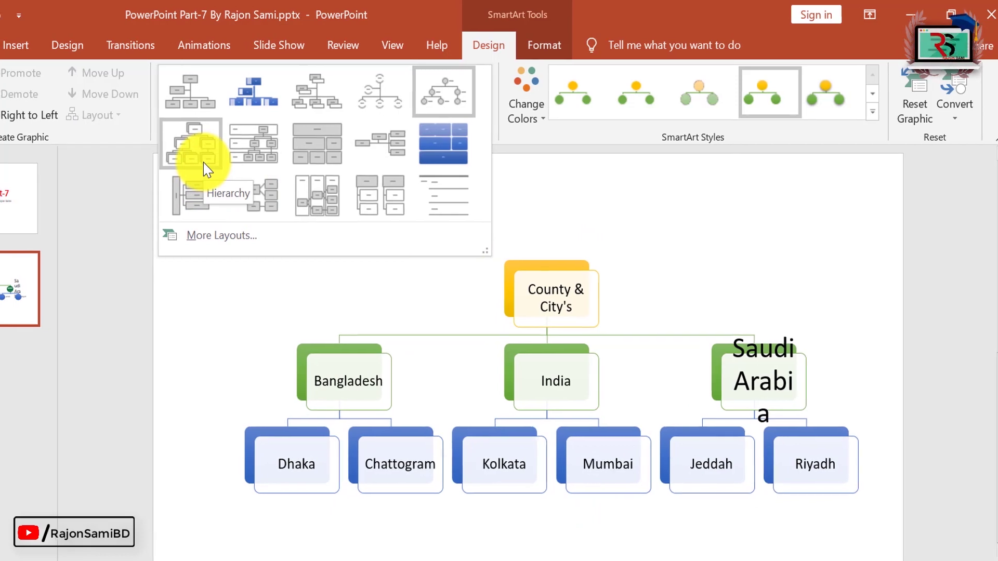
# - Switch to the plain Hierarchy layout, hide the text pane and select the India box
pyautogui.click(204, 162)
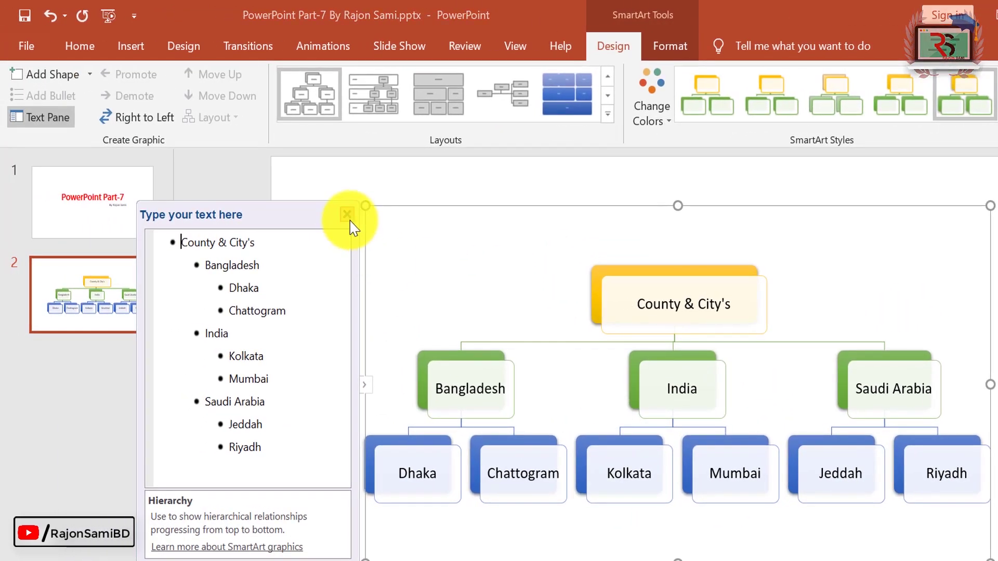
pyautogui.click(347, 214)
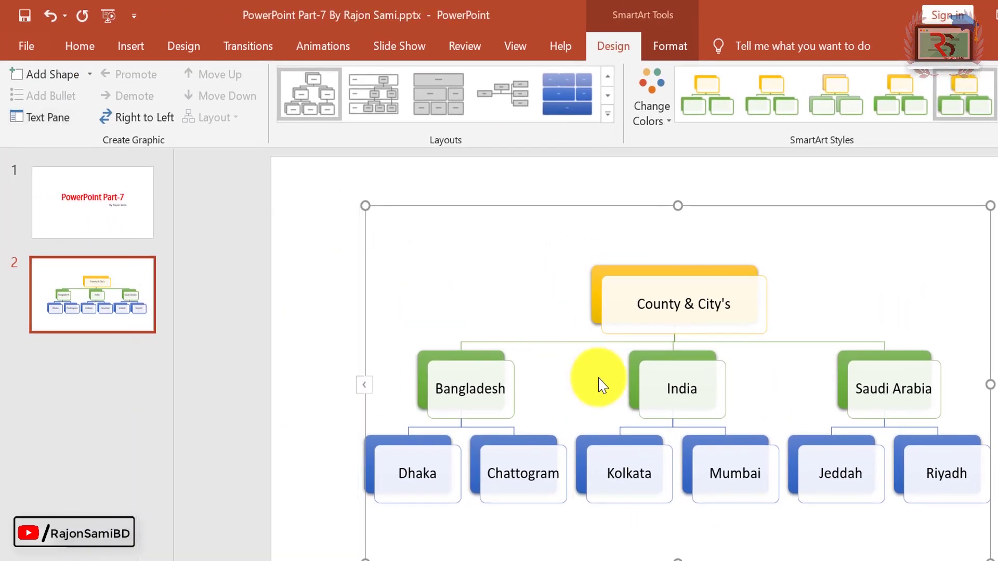
pyautogui.click(692, 398)
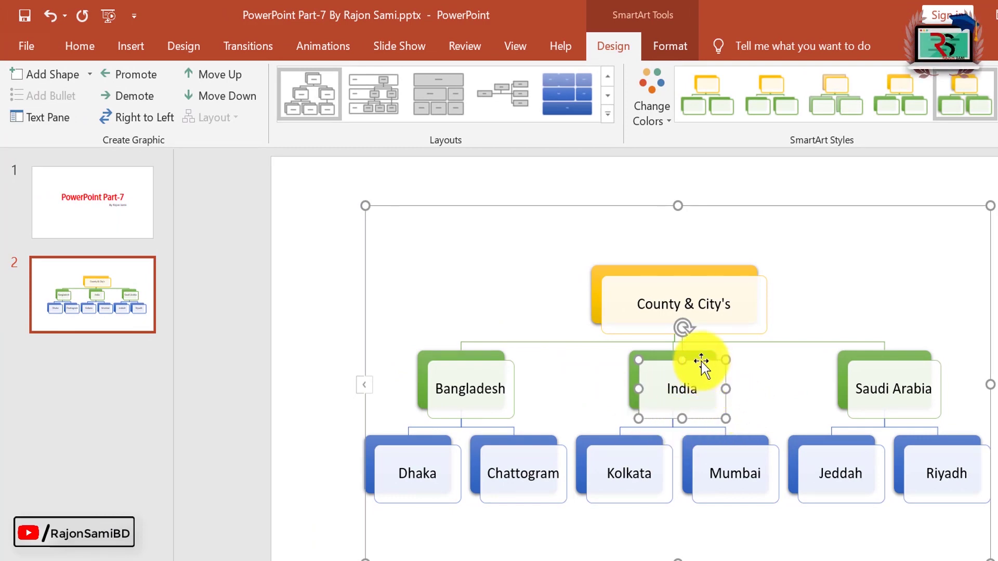
pyautogui.moveTo(701, 361); pyautogui.dragTo(698, 354)
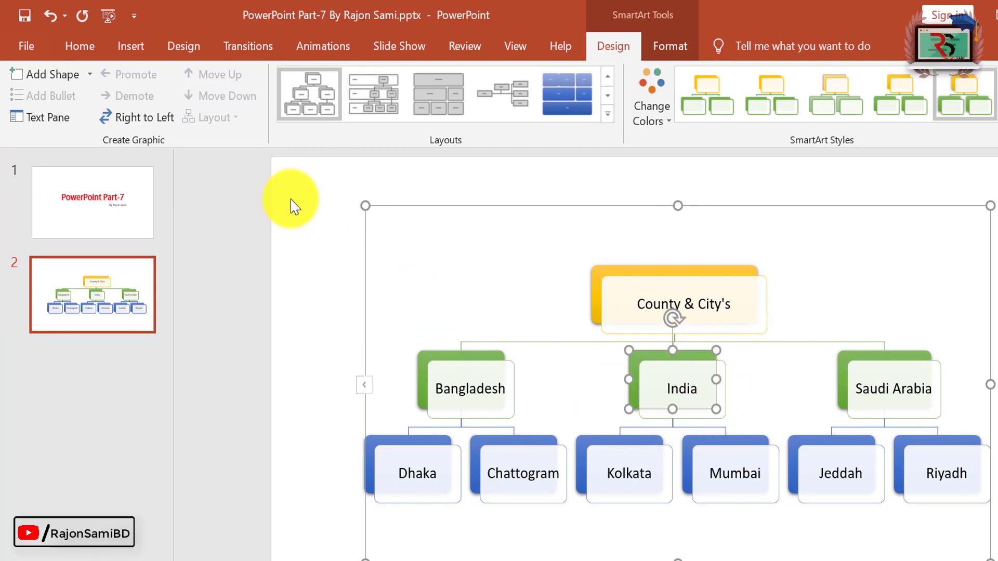
pyautogui.click(91, 75)
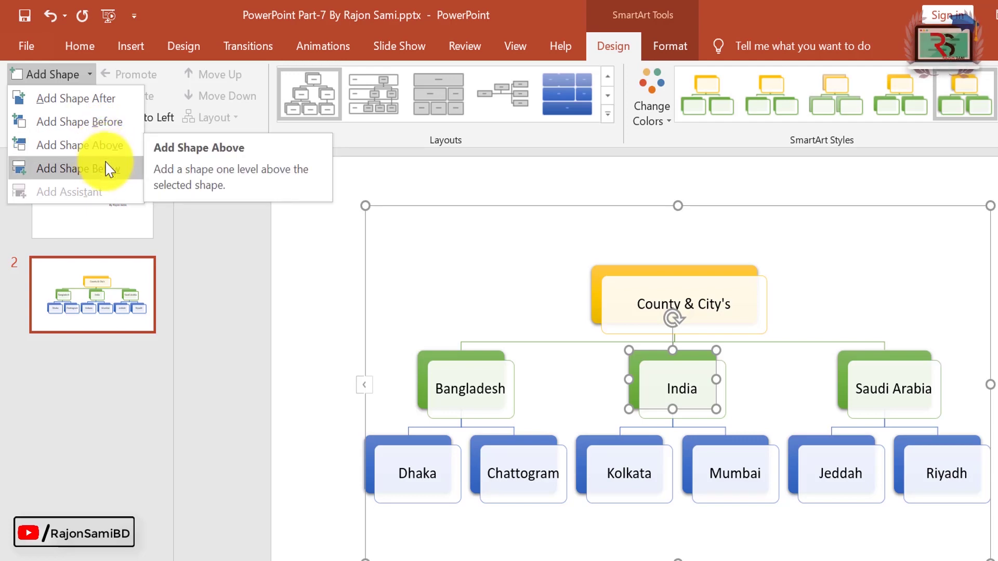
# - Add a Malaysia box after India and a parent above it, then undo them with Ctrl+Z
pyautogui.click(102, 101)
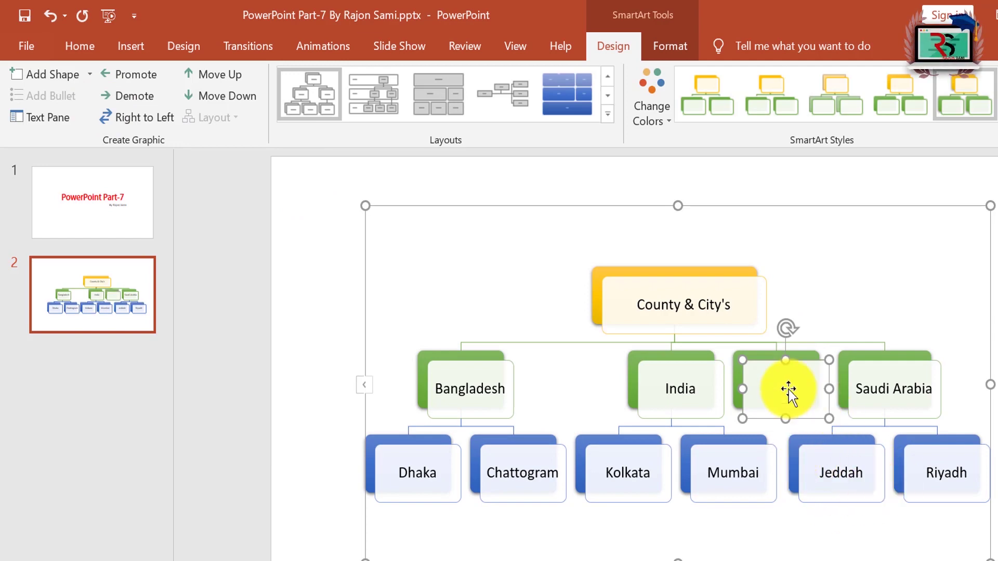
pyautogui.click(364, 385)
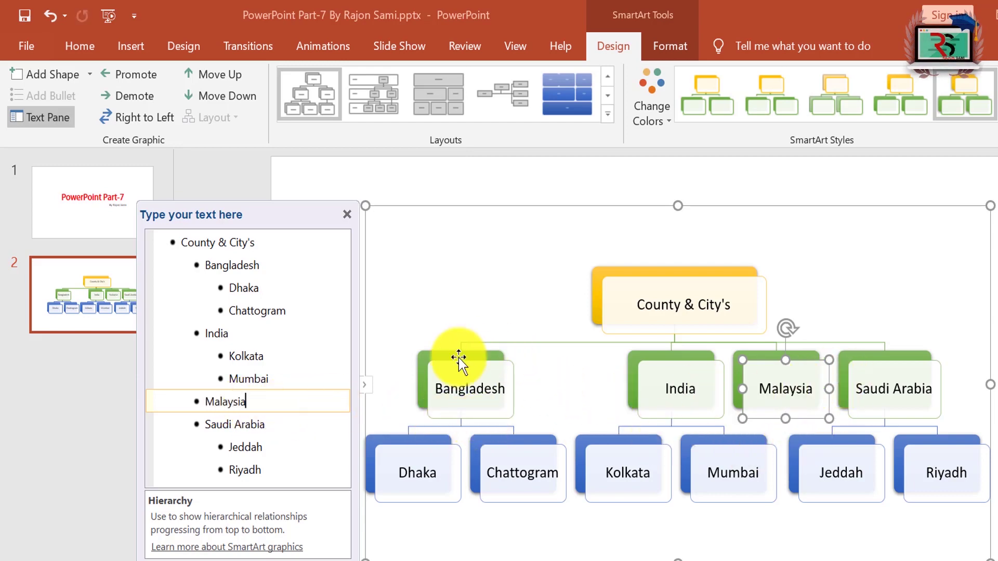
pyautogui.click(89, 74)
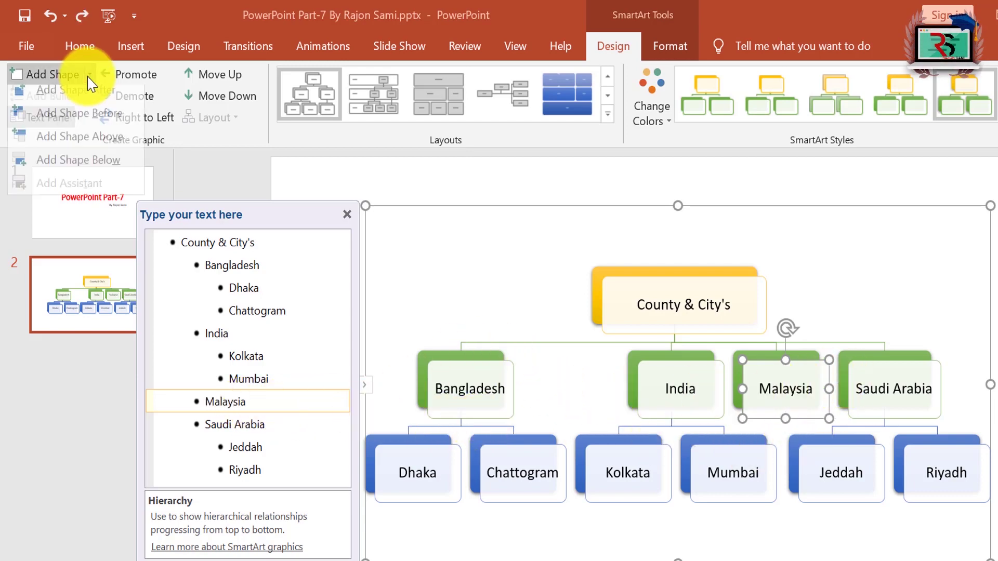
pyautogui.click(119, 154)
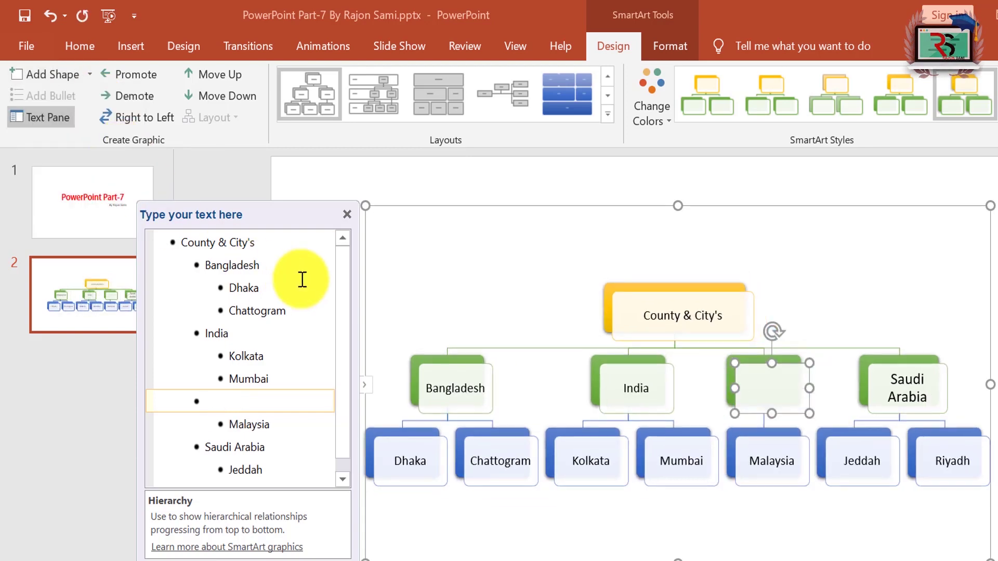
pyautogui.hotkey('ctrl', 'z')
pyautogui.hotkey('ctrl', 'z')
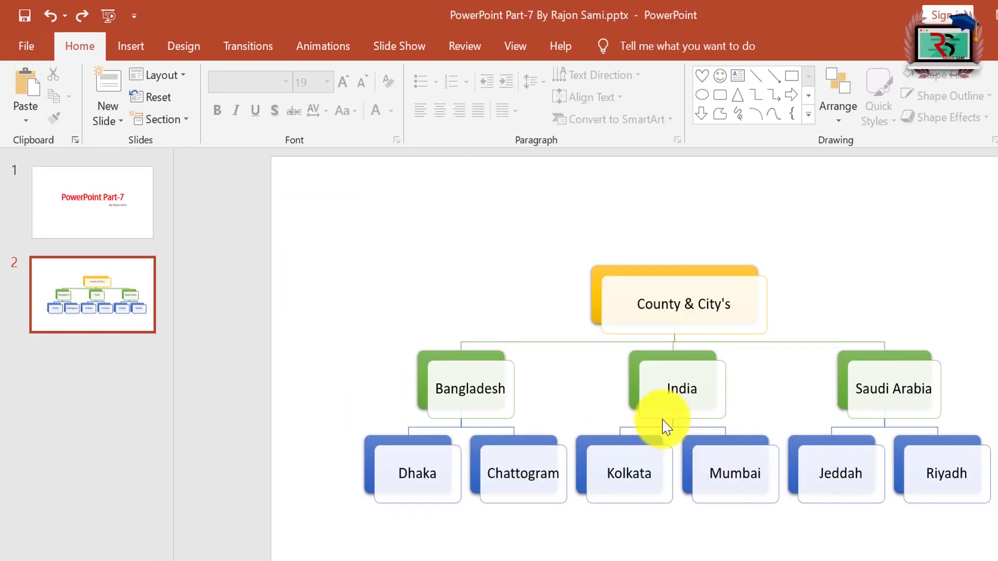
pyautogui.click(678, 370)
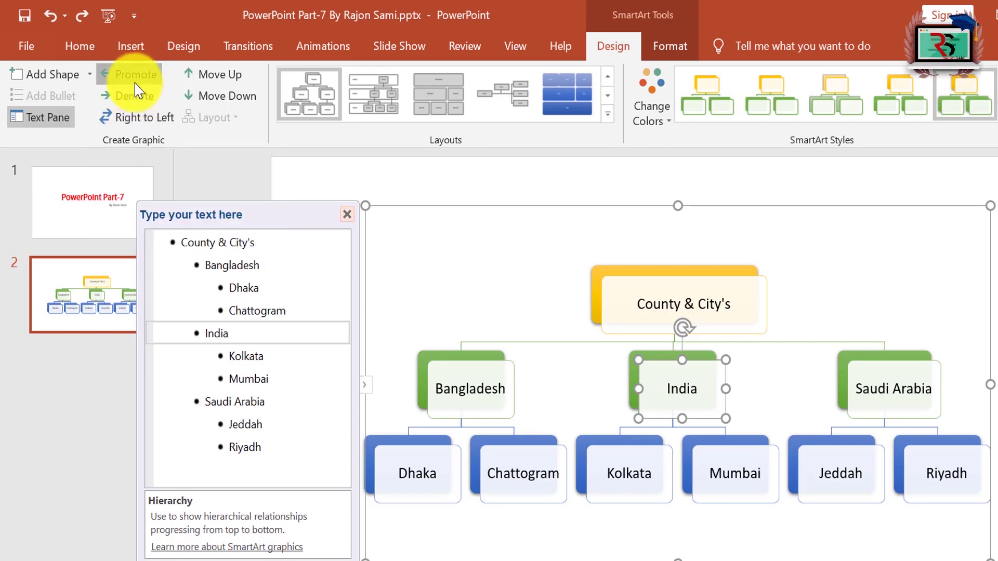
pyautogui.click(131, 83)
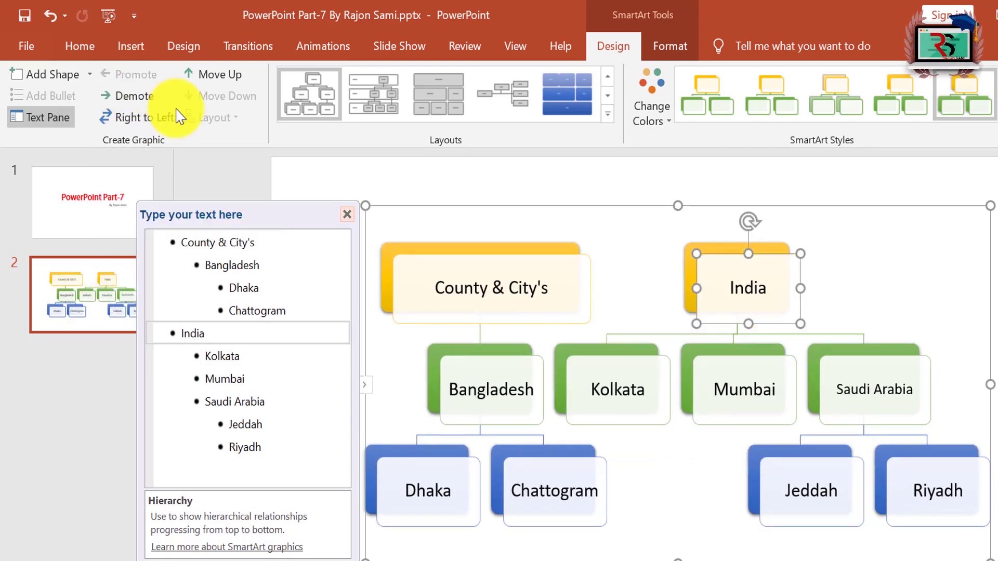
pyautogui.click(133, 97)
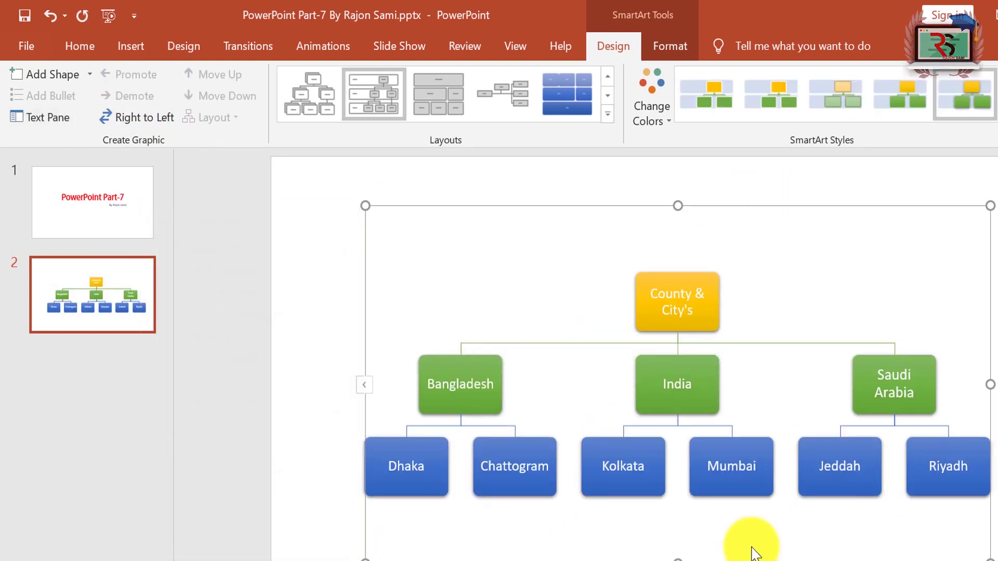
# - Move the India branch before Bangladesh, then back after it
pyautogui.click(679, 398)
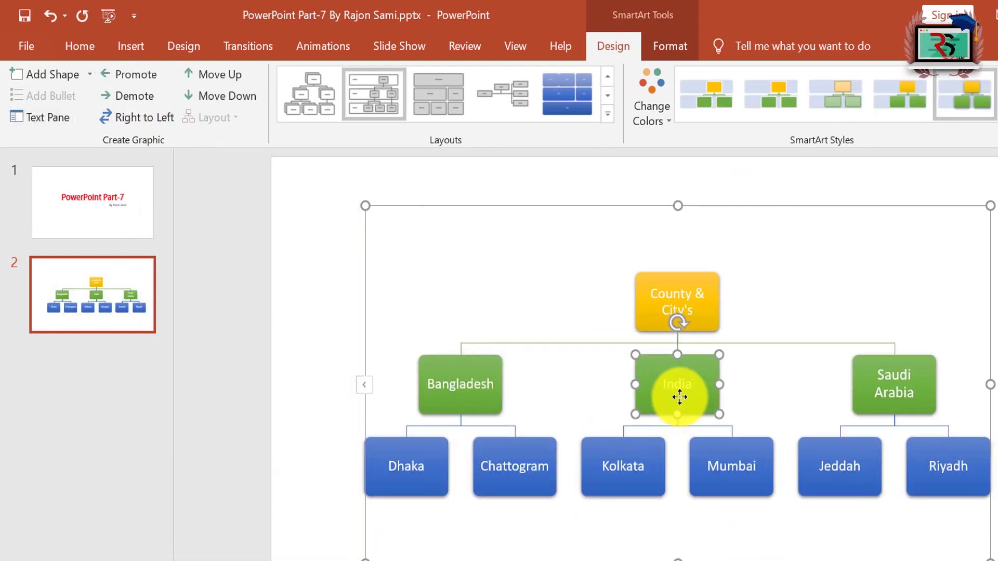
pyautogui.click(764, 385)
pyautogui.click(677, 368)
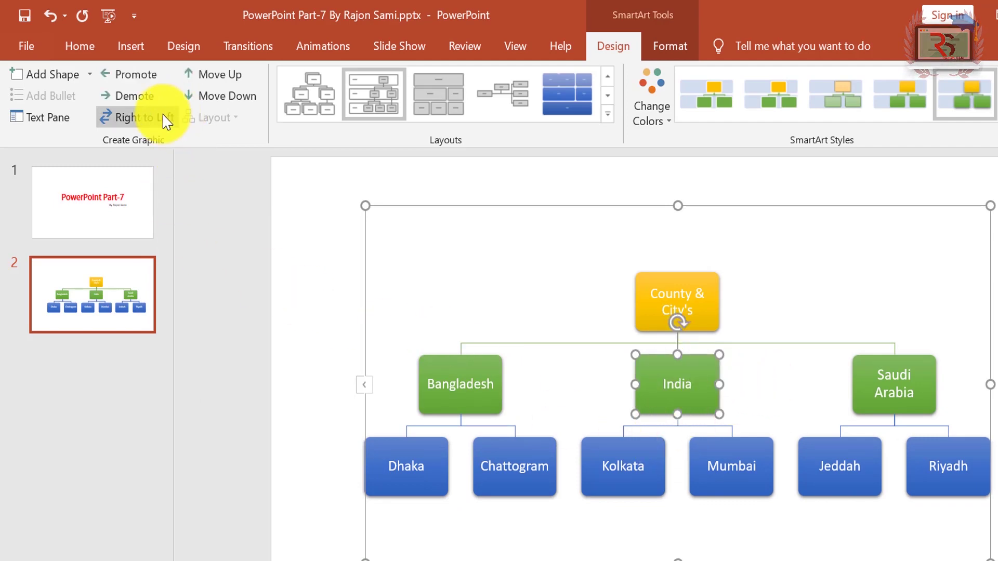
pyautogui.click(234, 87)
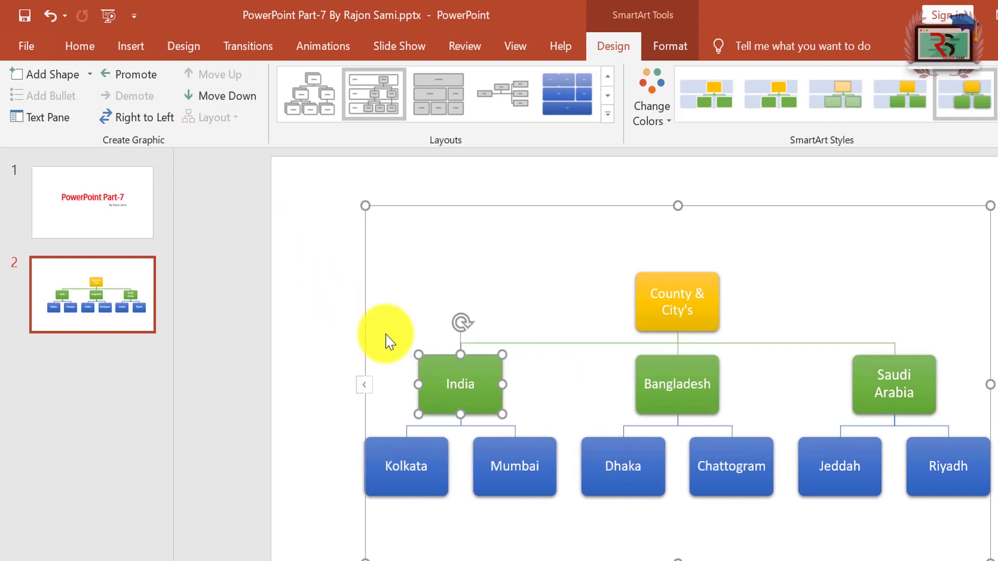
pyautogui.click(246, 97)
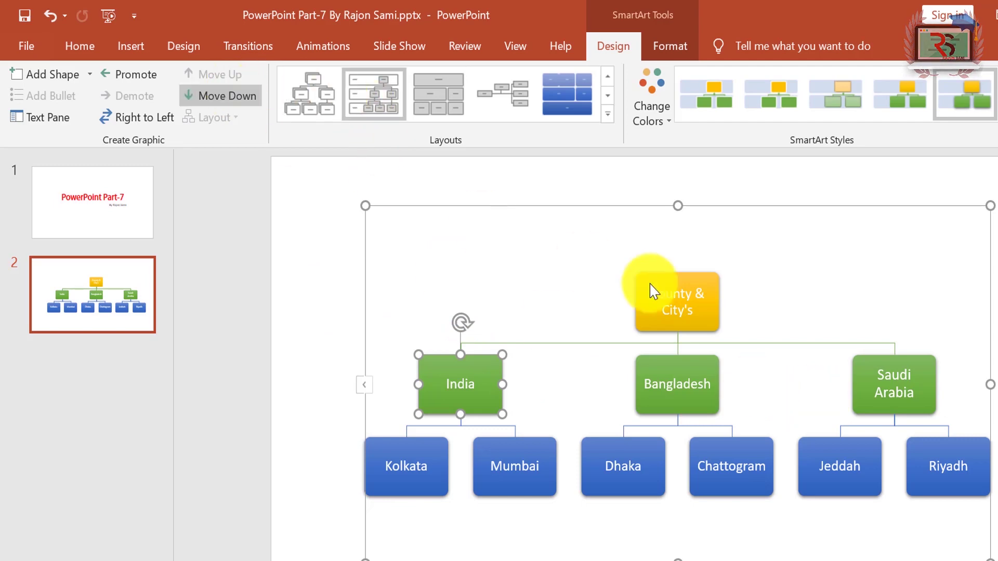
# - Shift the Saudi Arabia branch to the far left, then to the far right
pyautogui.click(915, 382)
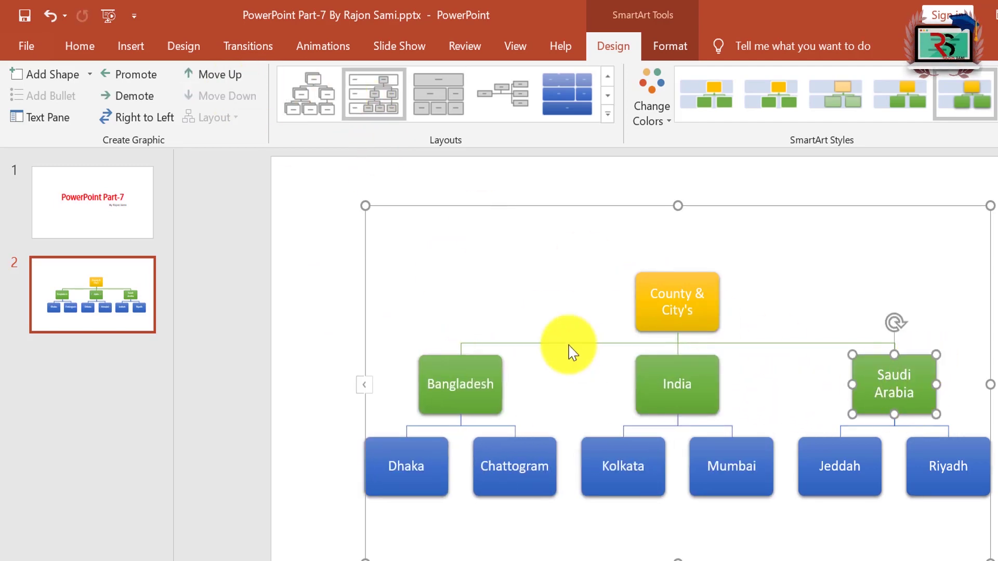
pyautogui.click(229, 81)
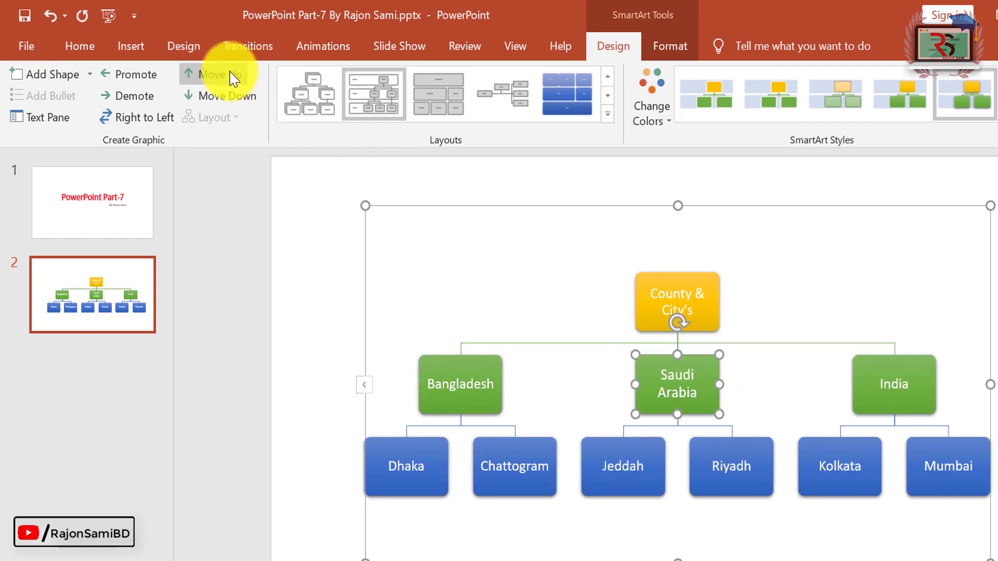
pyautogui.click(229, 78)
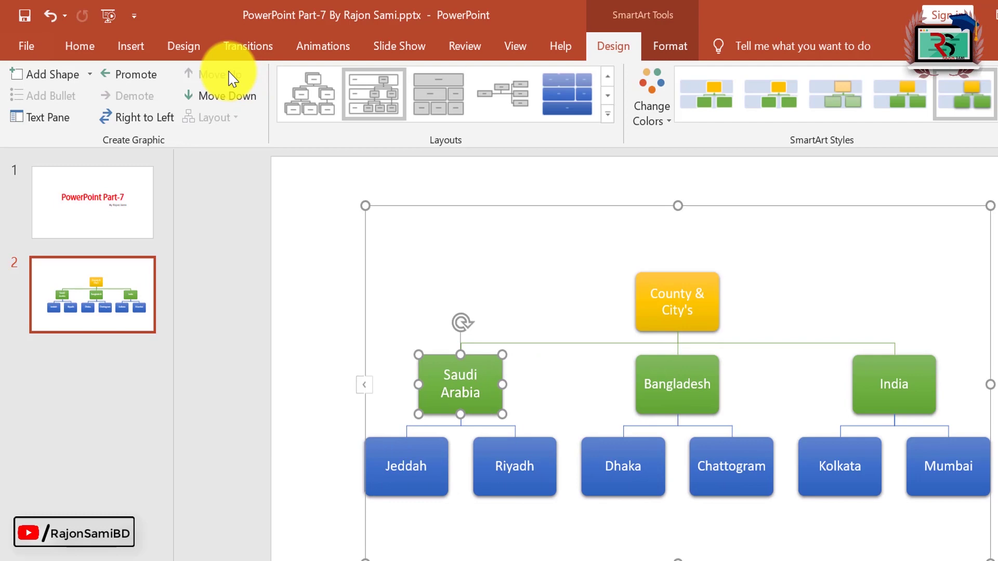
pyautogui.click(242, 106)
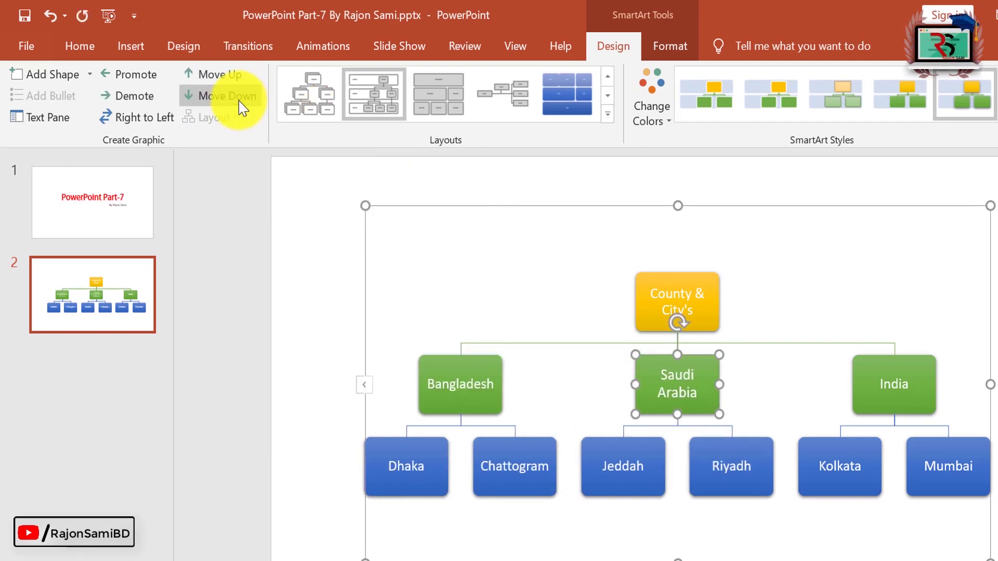
pyautogui.click(242, 106)
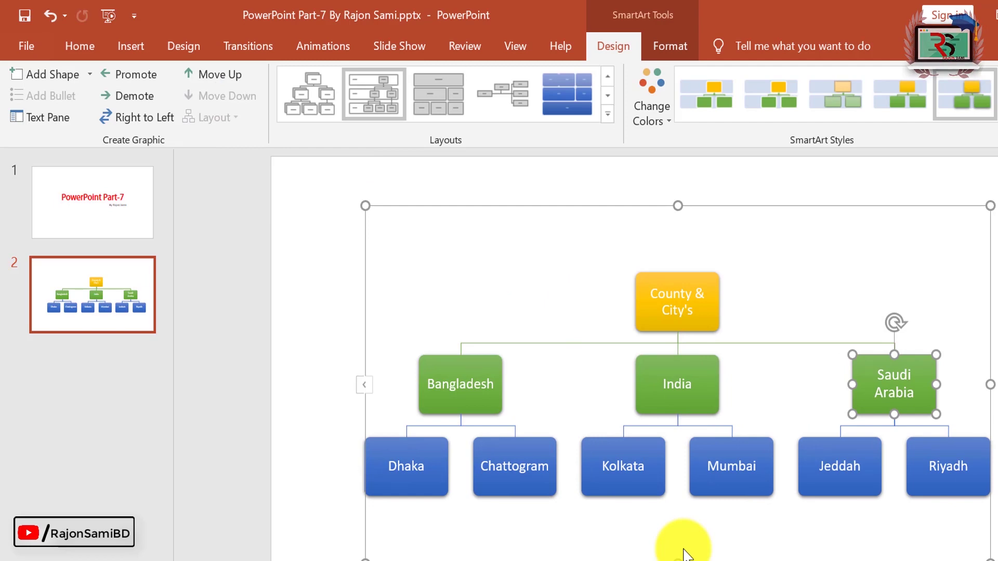
# - Place Chattogram before Dhaka and Mumbai before Kolkata, undoing a Mumbai promotion
pyautogui.click(530, 463)
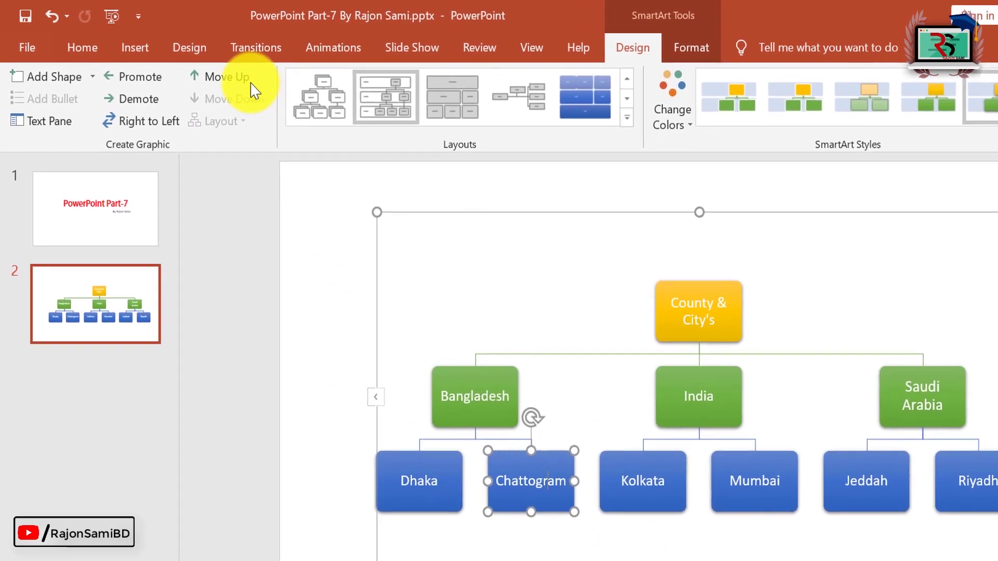
pyautogui.click(236, 81)
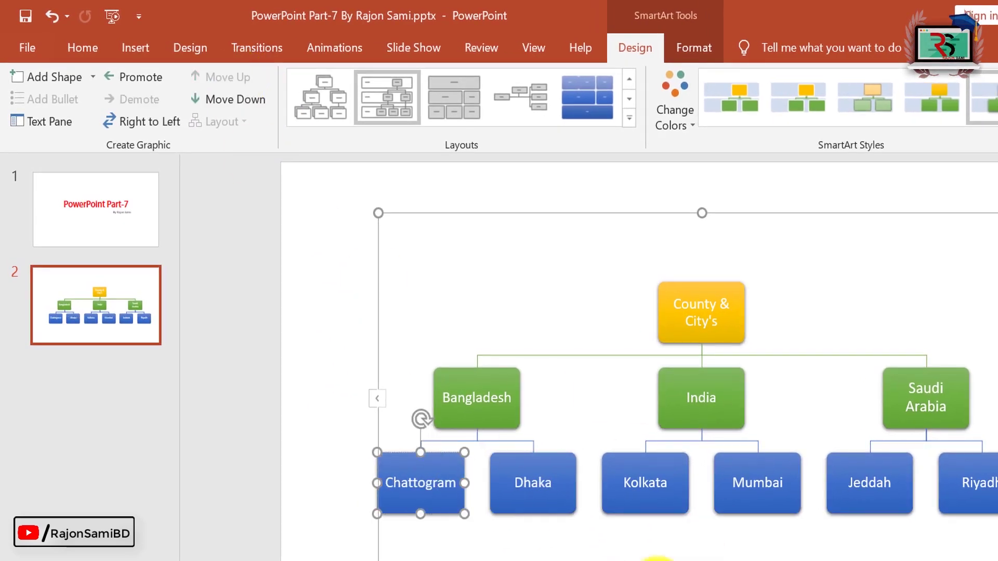
pyautogui.click(765, 491)
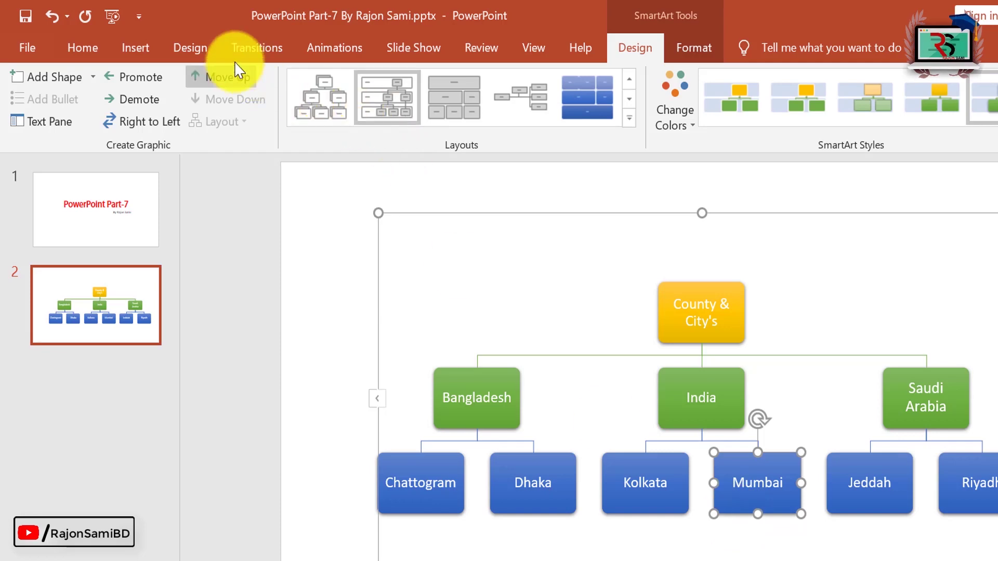
pyautogui.click(228, 79)
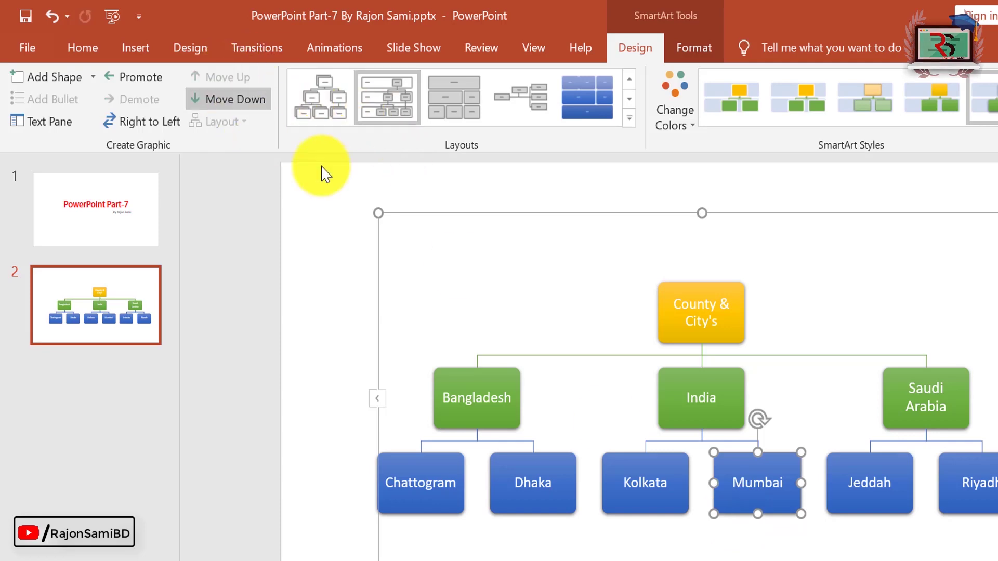
pyautogui.click(143, 83)
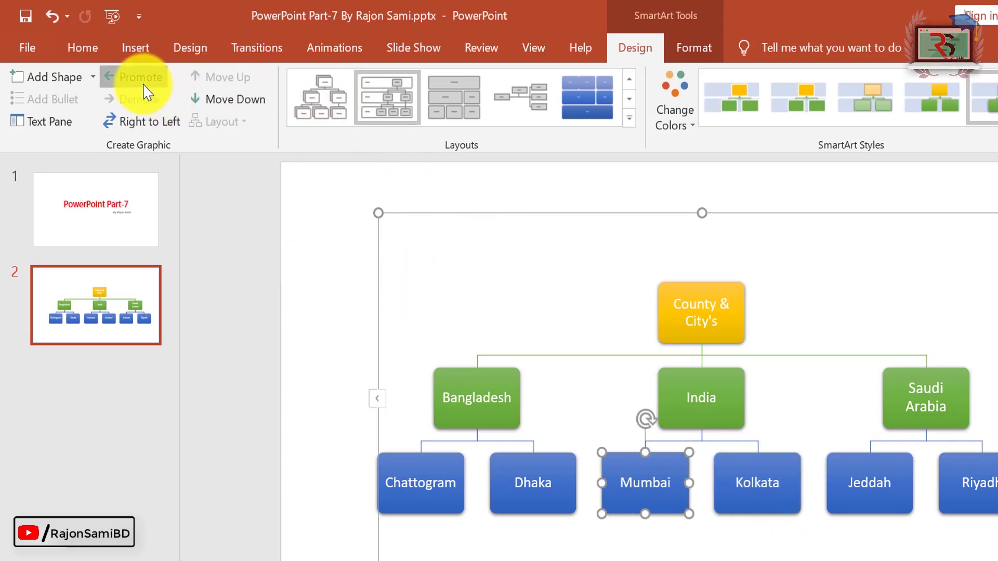
pyautogui.hotkey('ctrl', 'z')
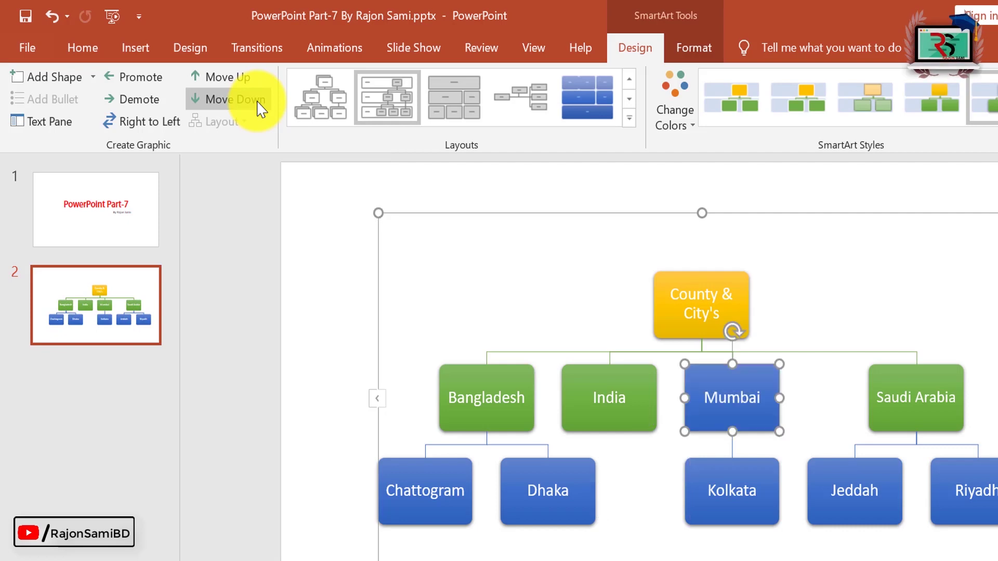
# - Flip the country chart to run right to left
pyautogui.click(457, 375)
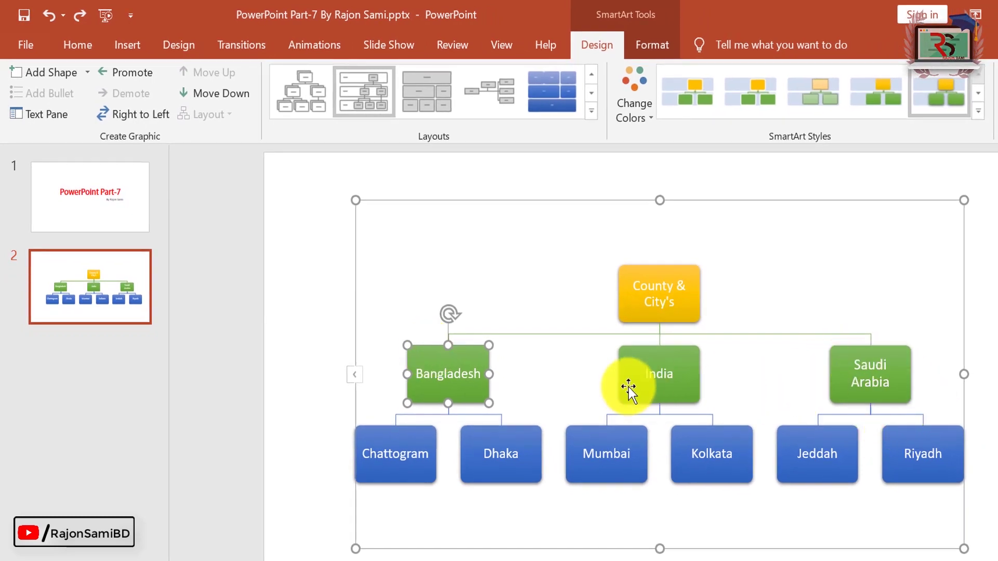
pyautogui.click(898, 353)
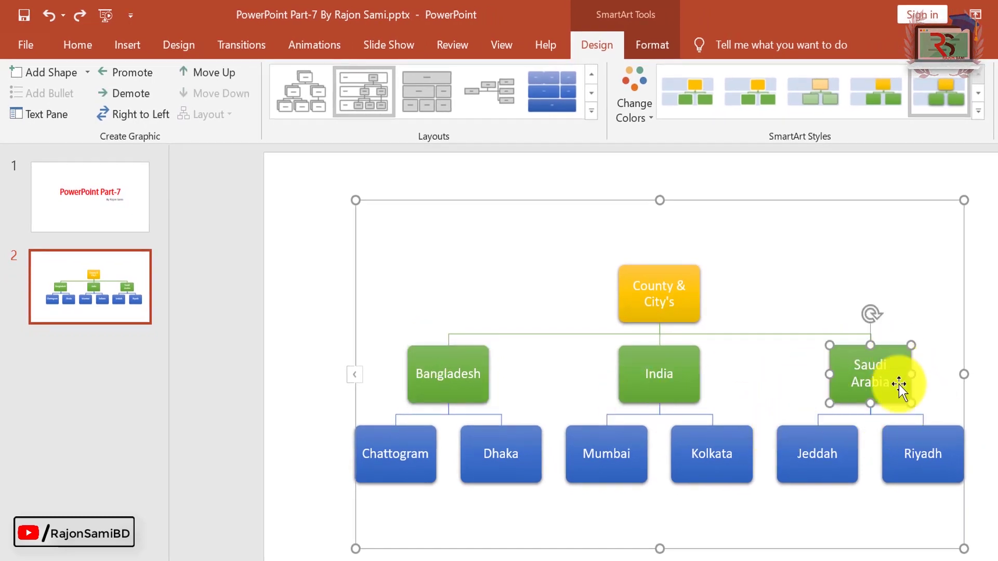
pyautogui.click(141, 123)
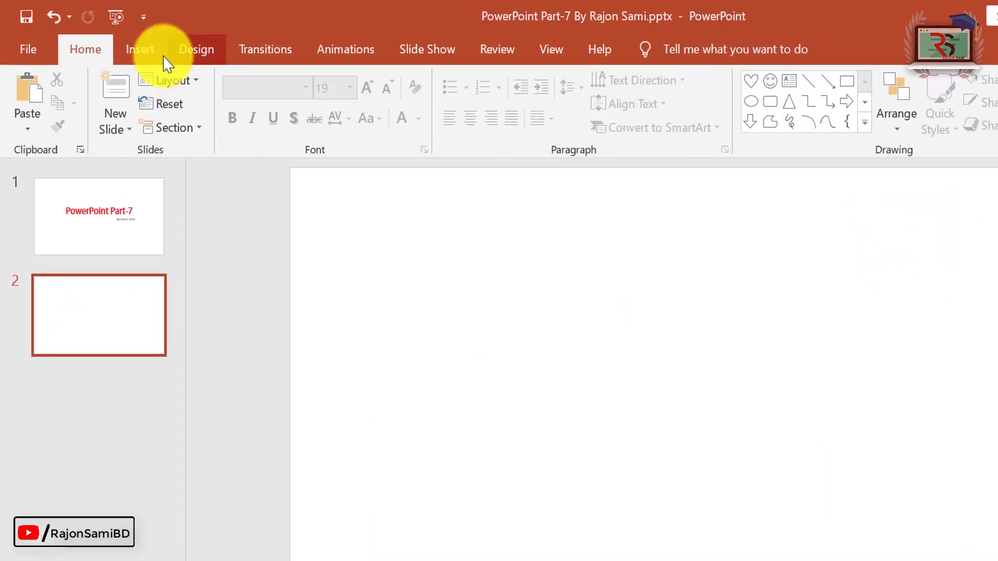
# - Insert a Radial Cycle SmartArt from the Cycle category onto slide 2
pyautogui.click(148, 52)
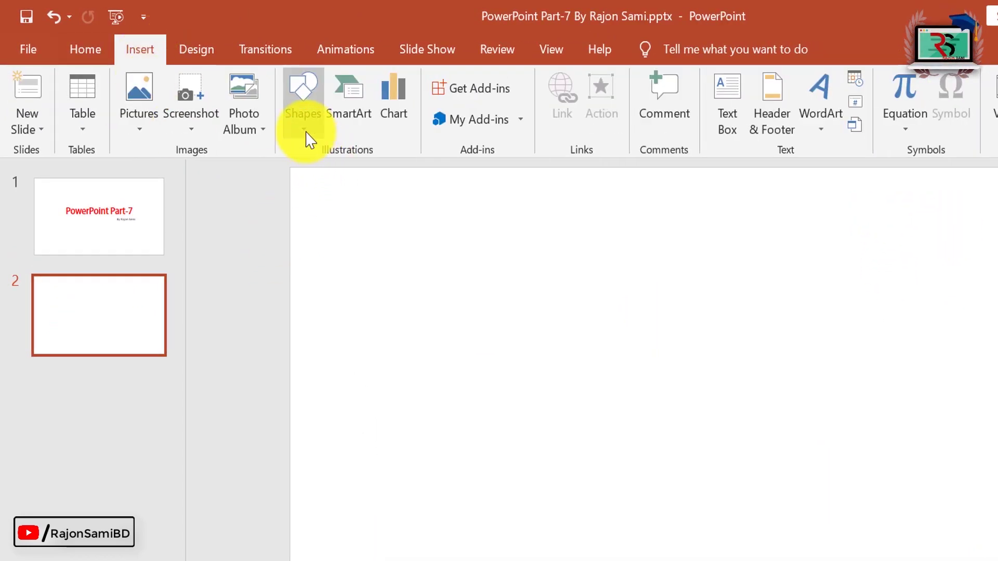
pyautogui.click(345, 132)
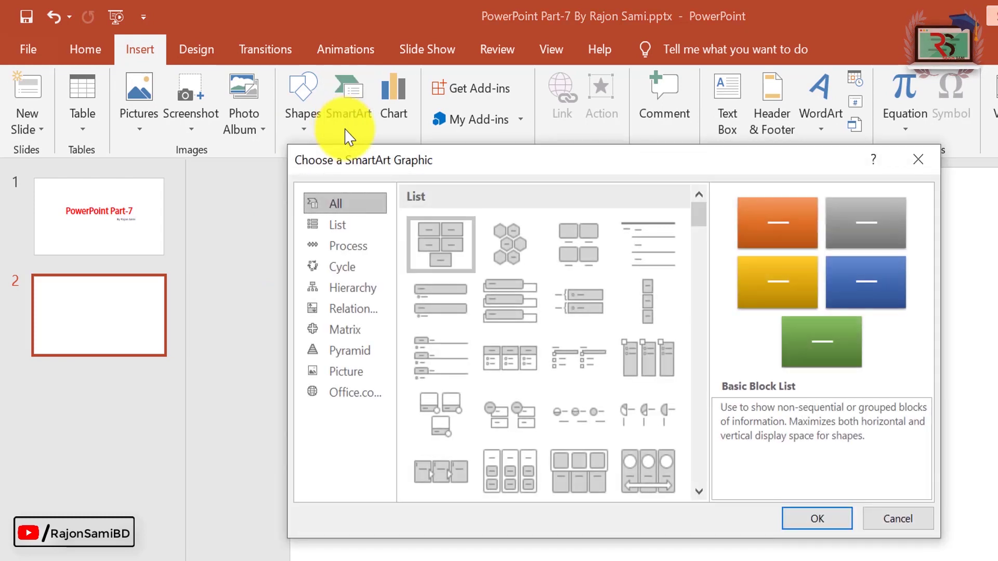
pyautogui.click(356, 271)
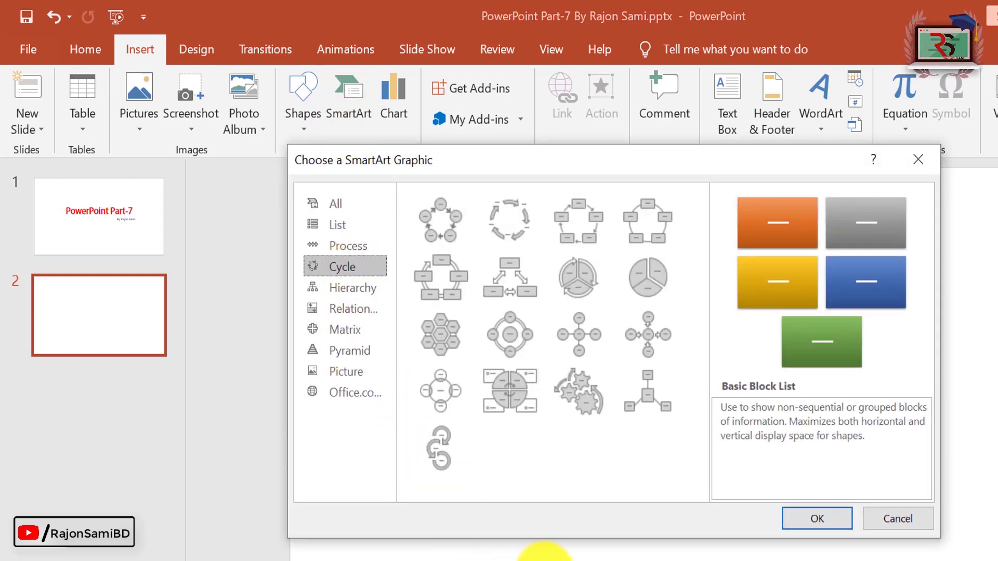
pyautogui.click(502, 351)
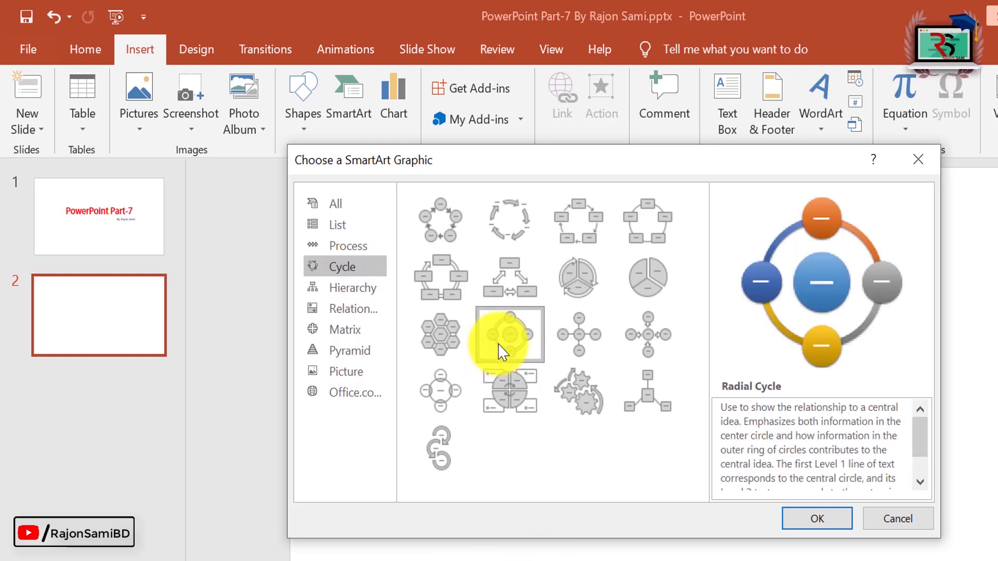
pyautogui.click(817, 518)
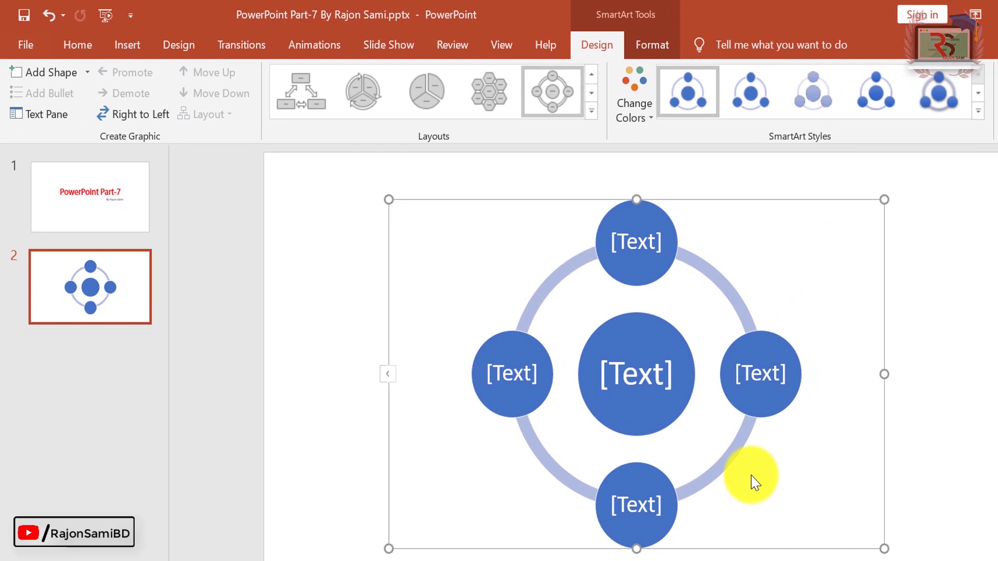
# - In the Text Pane, enter Social Media centrally, then Facebook, YouTube, Twitter and Instagram around it
pyautogui.click(47, 113)
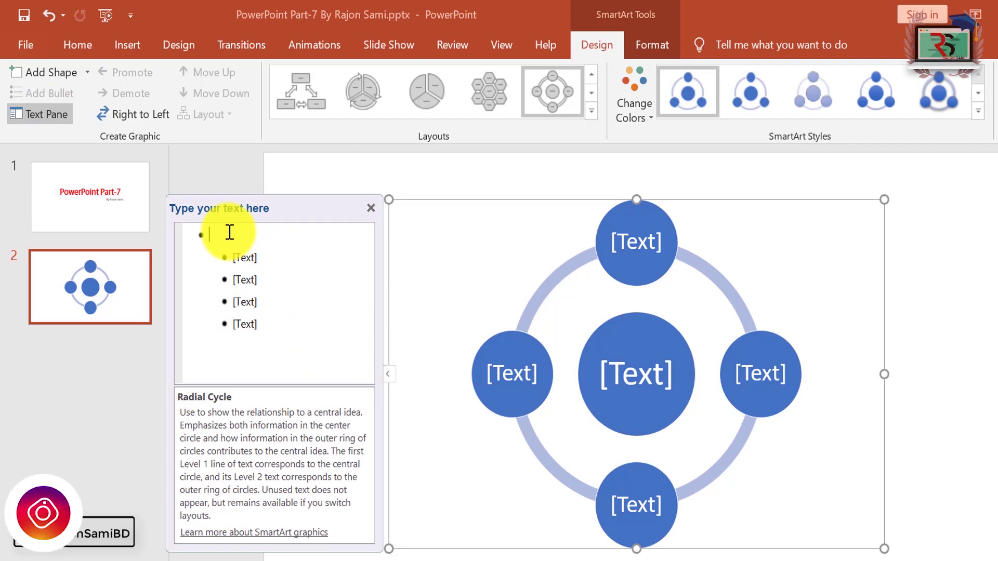
pyautogui.write('Social Media')
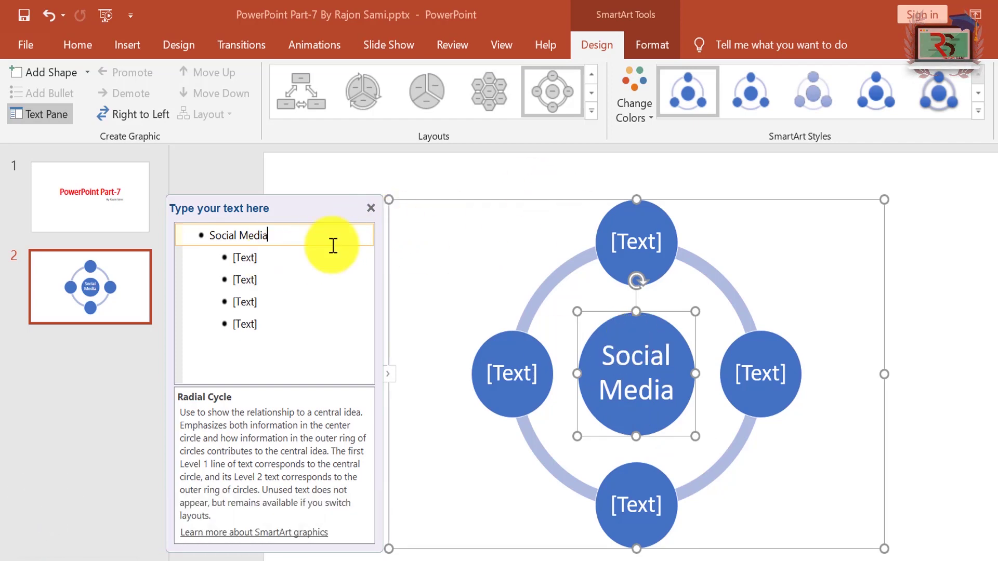
pyautogui.click(244, 258)
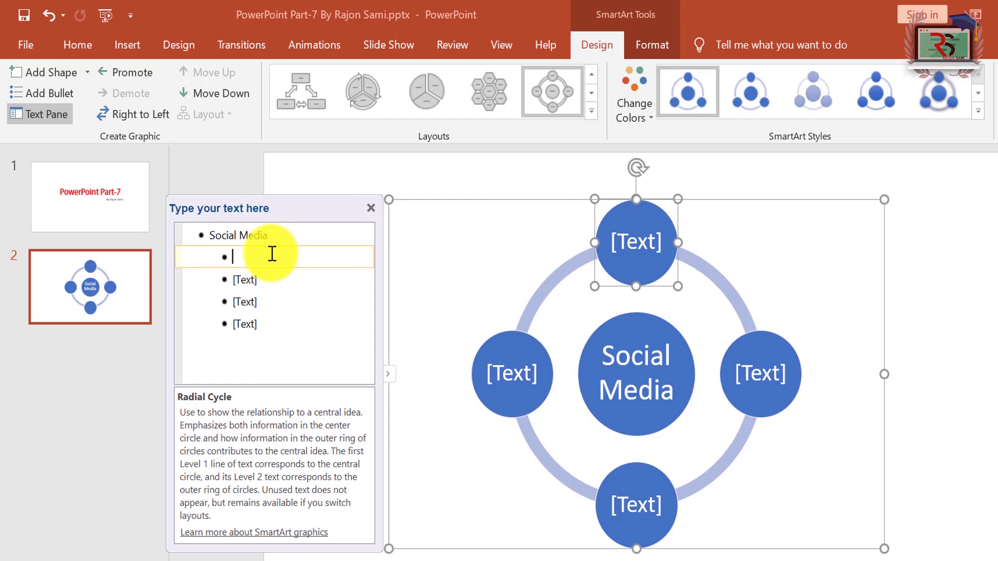
pyautogui.write('Fa')
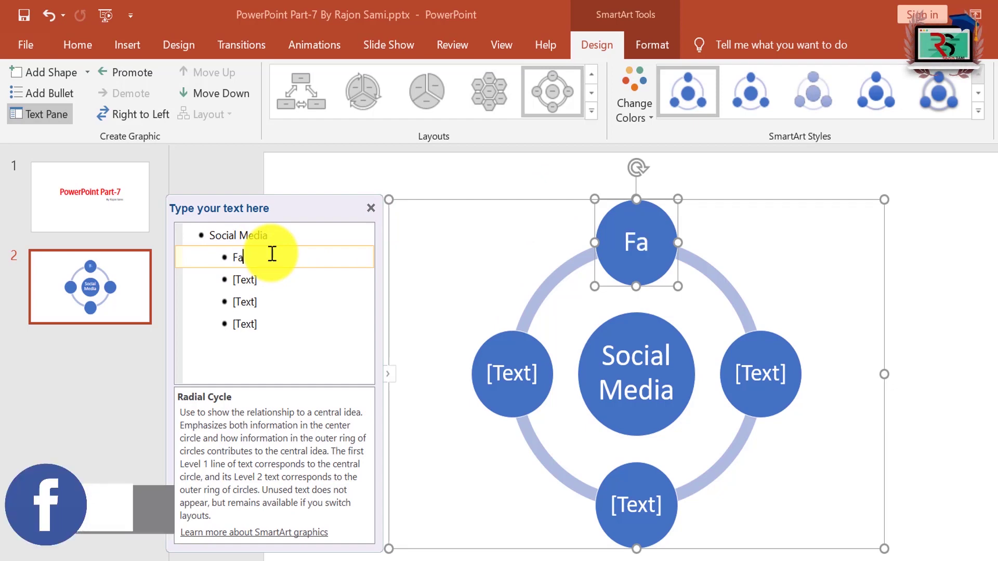
pyautogui.write('cebook')
pyautogui.click(747, 374)
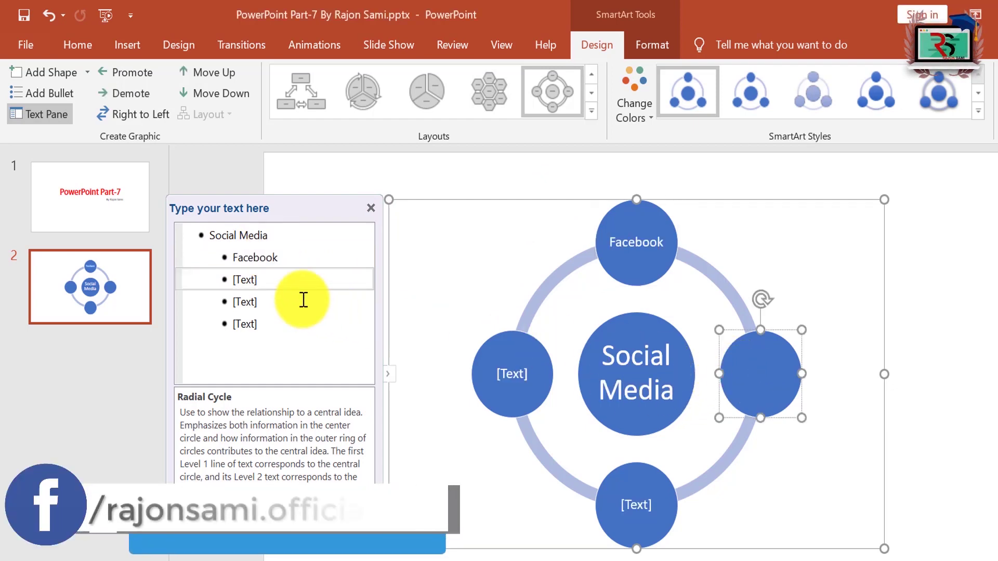
pyautogui.click(246, 277)
pyautogui.write('YouTube')
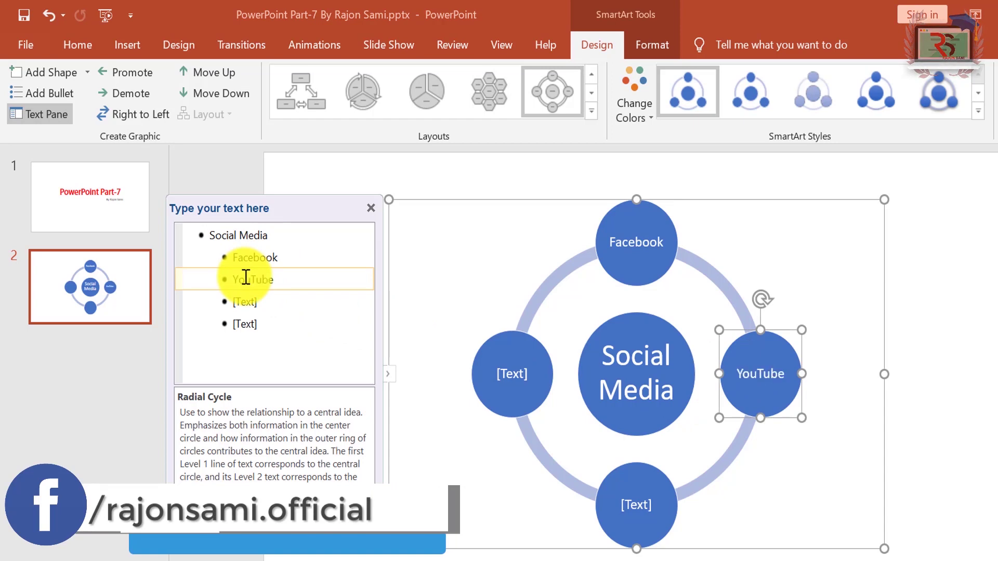
pyautogui.click(253, 300)
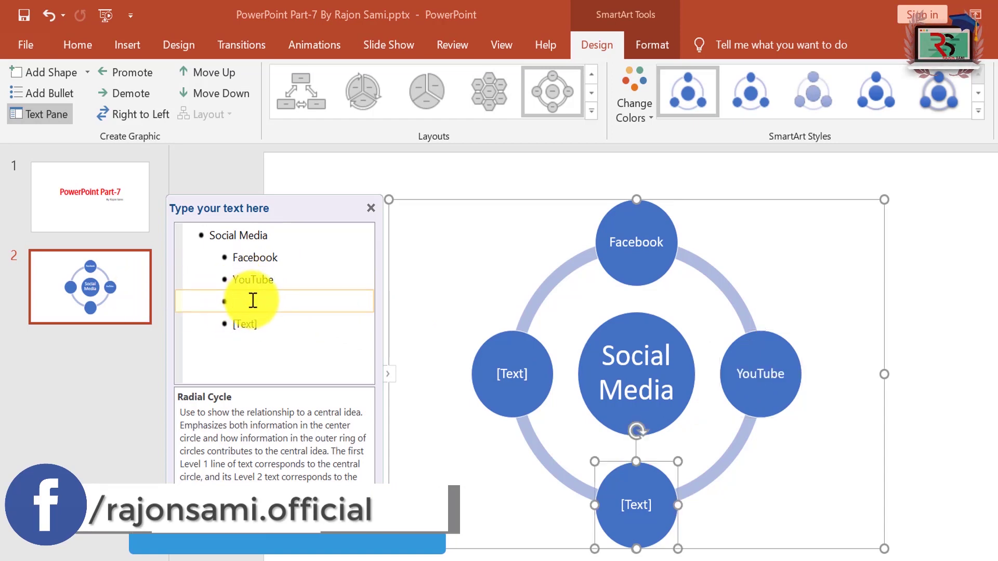
pyautogui.write('Twitter')
pyautogui.click(521, 381)
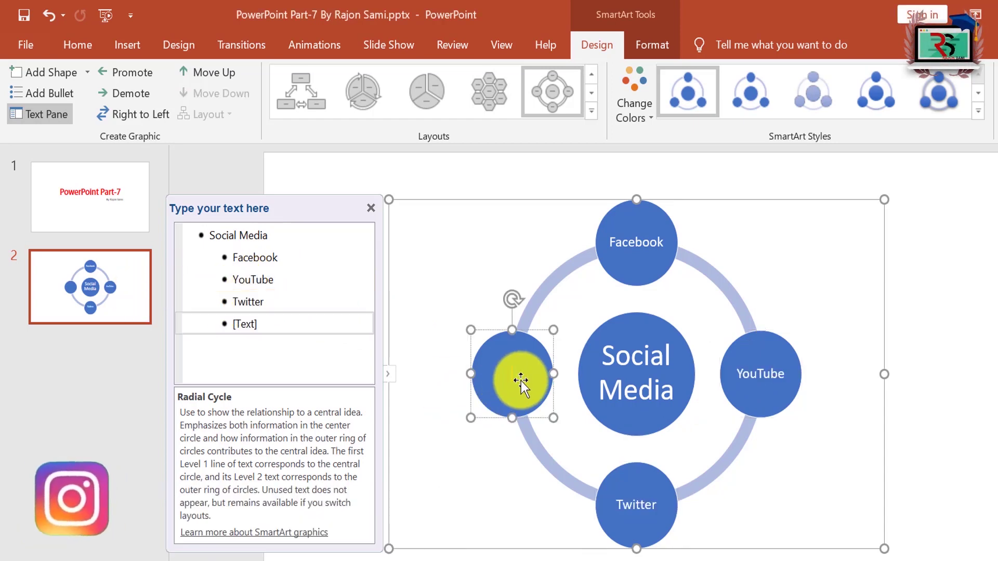
pyautogui.write('Instagram')
pyautogui.click(515, 478)
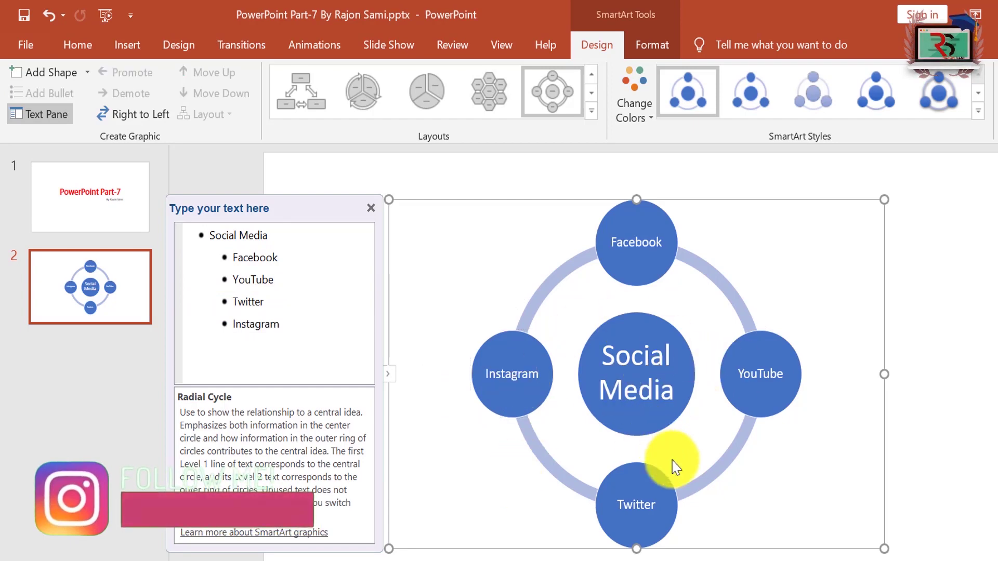
# - Try several Colorful colour schemes on the Radial Cycle, settling on a multicoloured one
pyautogui.click(638, 108)
pyautogui.click(776, 266)
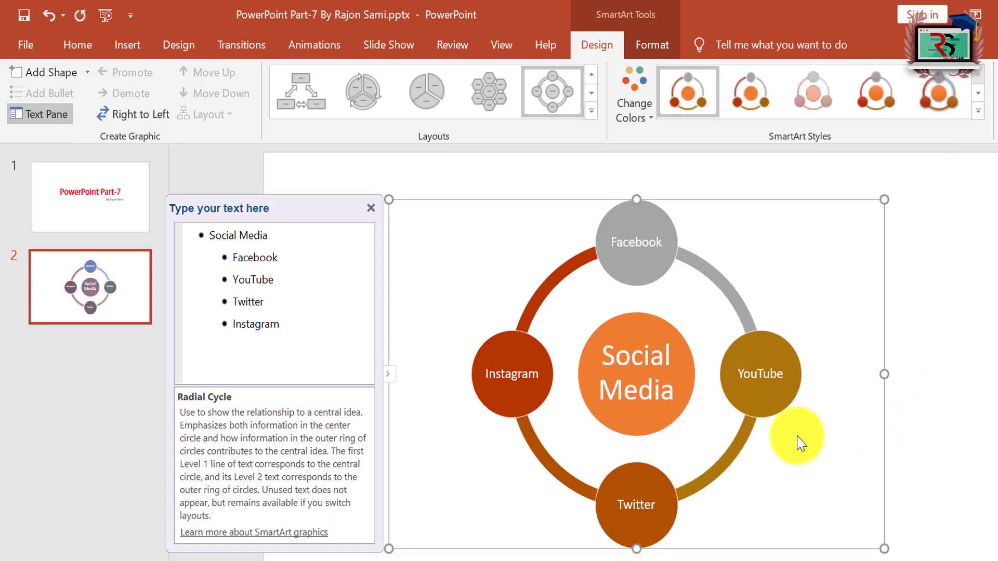
pyautogui.click(639, 110)
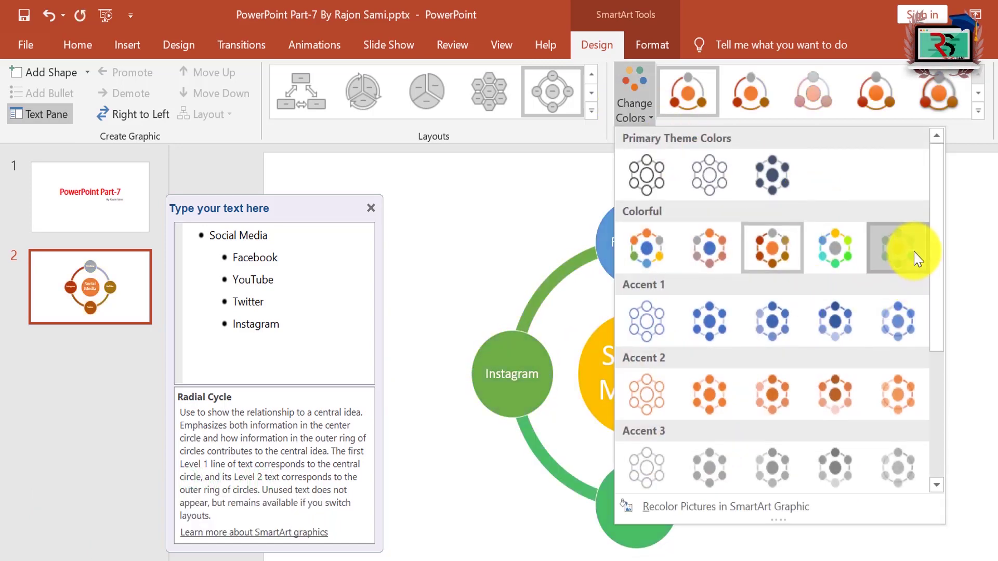
pyautogui.click(910, 251)
pyautogui.click(638, 109)
pyautogui.click(835, 255)
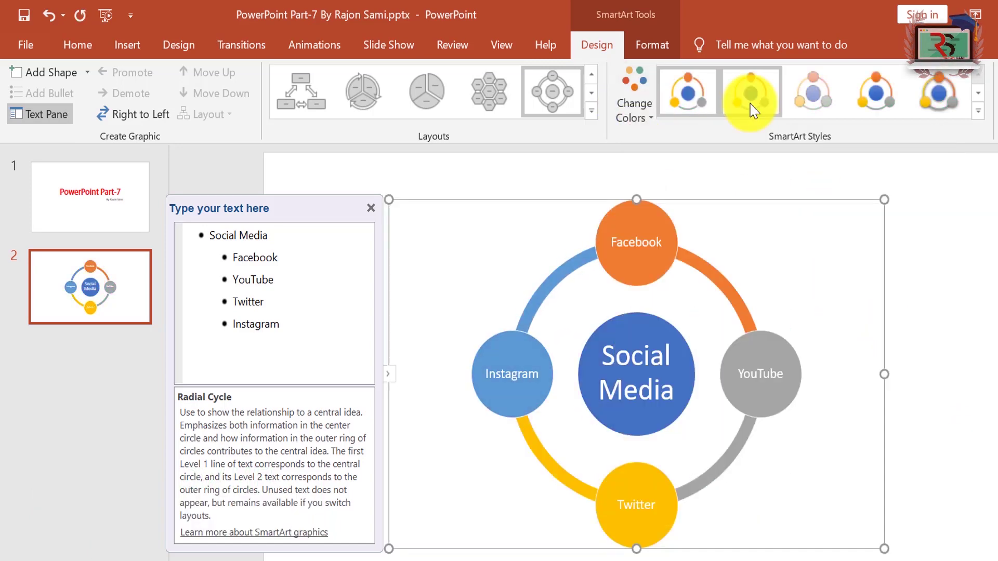
# - Apply the glossy shaded SmartArt style, briefly try Segmented Cycle, and close the text pane
pyautogui.click(876, 98)
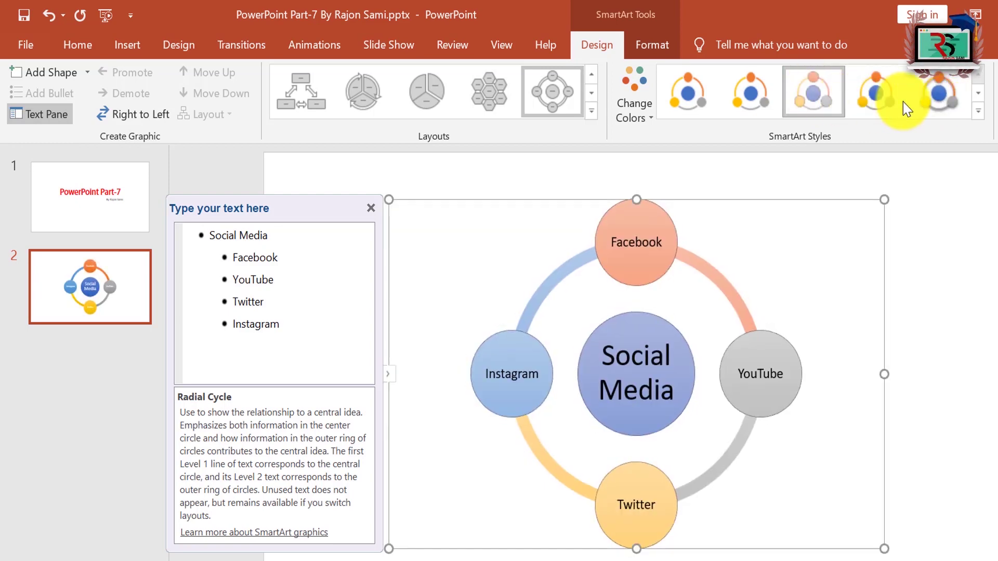
pyautogui.click(939, 93)
pyautogui.click(366, 95)
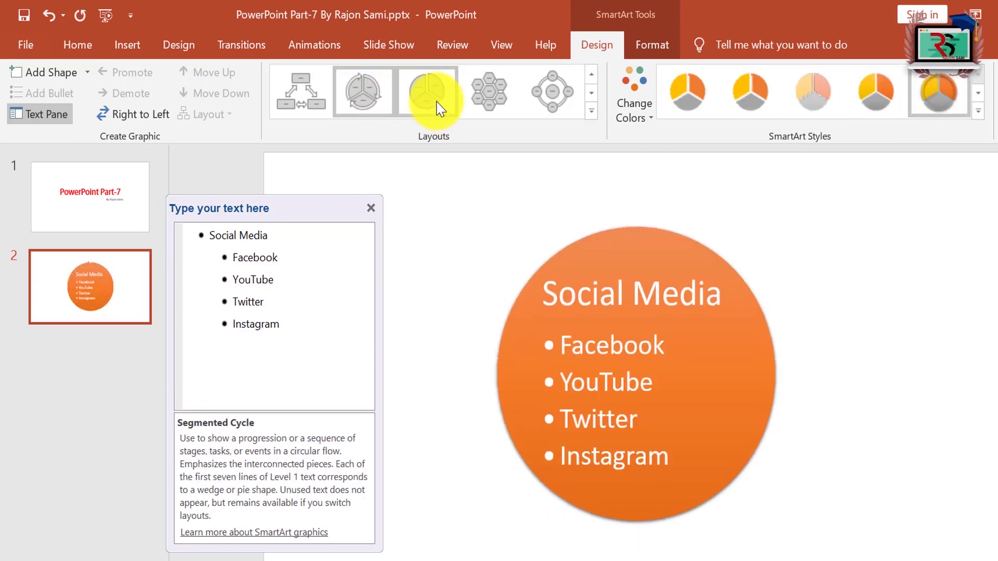
pyautogui.click(557, 104)
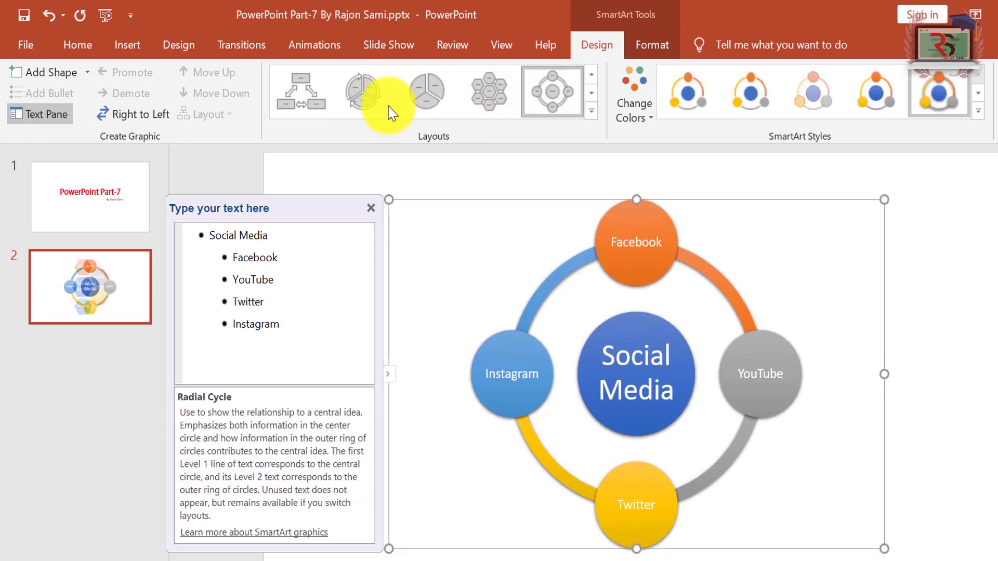
pyautogui.click(979, 116)
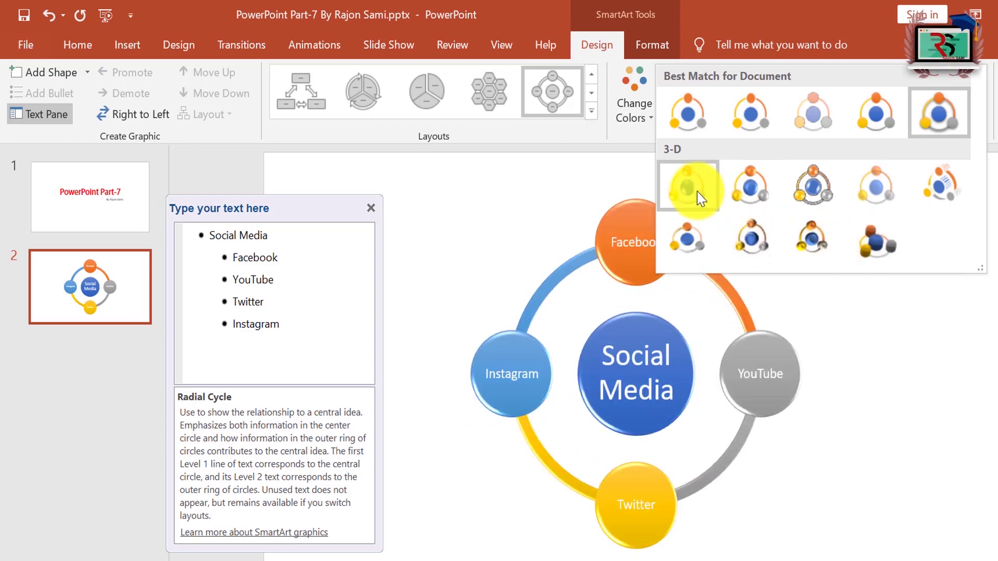
pyautogui.click(370, 210)
pyautogui.click(370, 208)
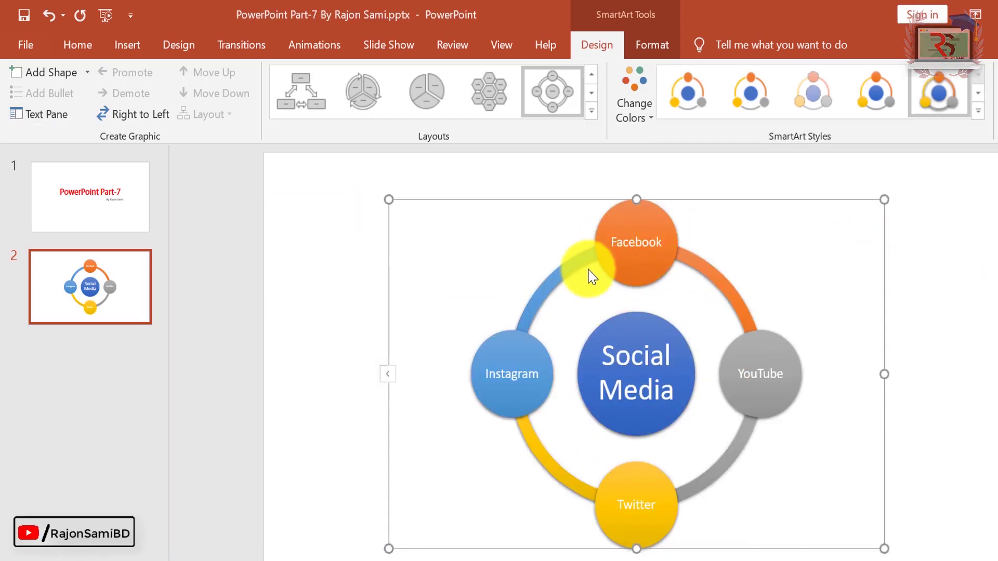
# - Fill the Facebook circle with the Facebook logo picture via Shape Fill
pyautogui.click(641, 241)
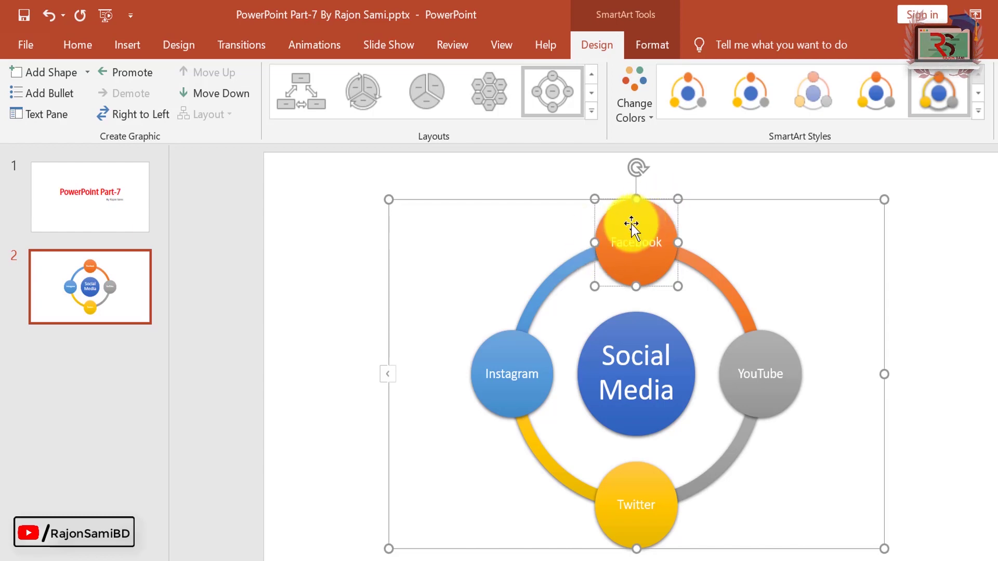
pyautogui.click(718, 197)
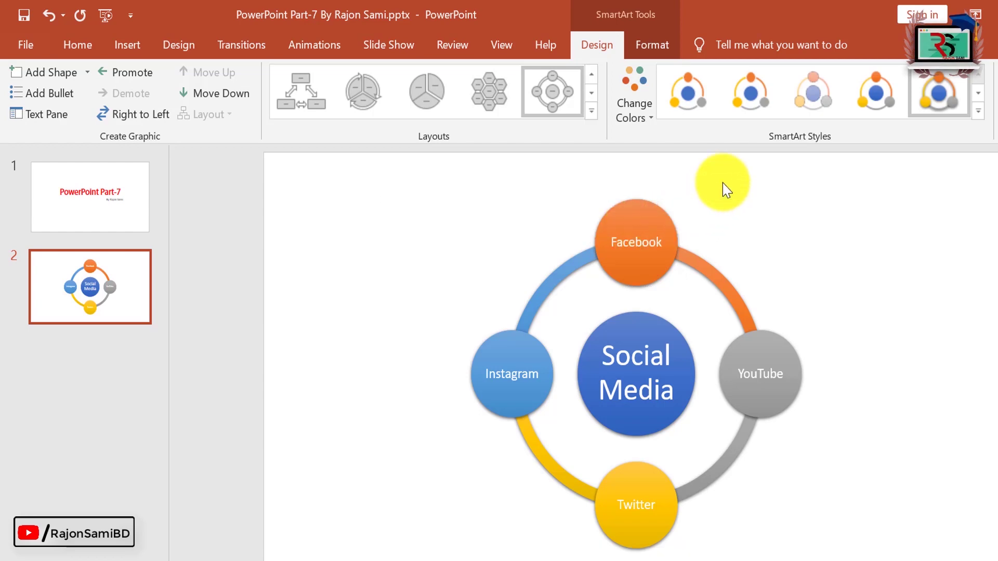
pyautogui.click(636, 220)
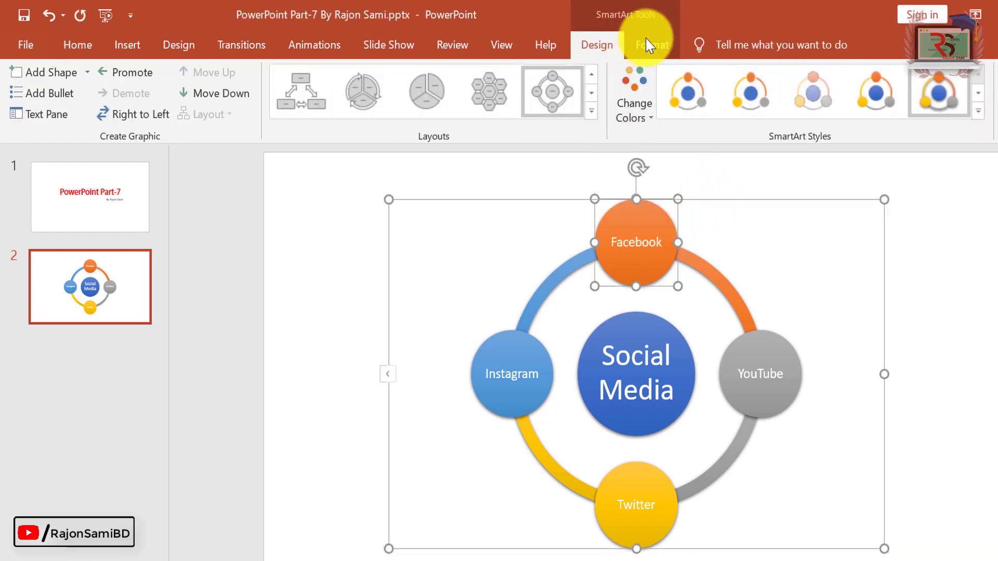
pyautogui.click(654, 42)
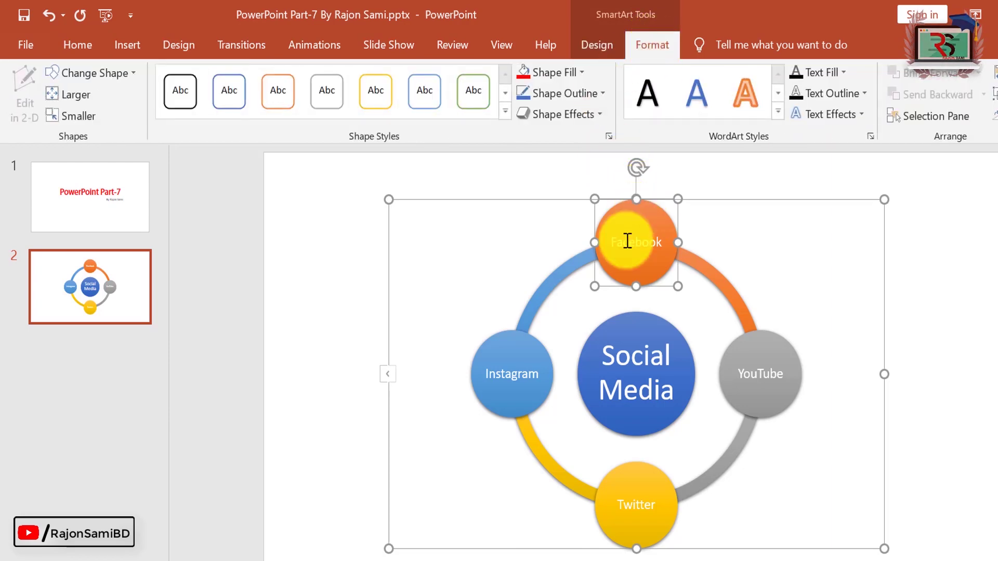
pyautogui.click(586, 78)
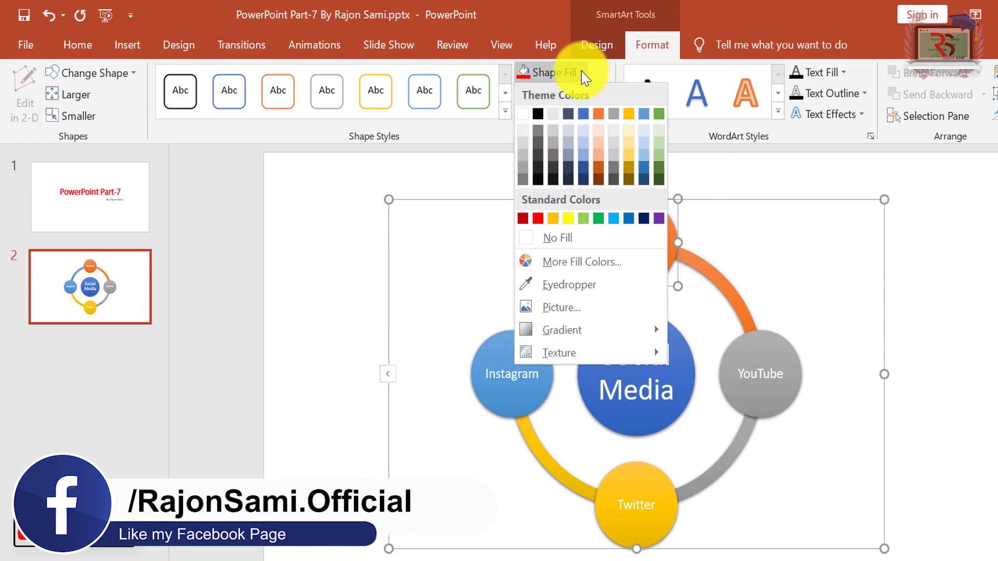
pyautogui.click(554, 309)
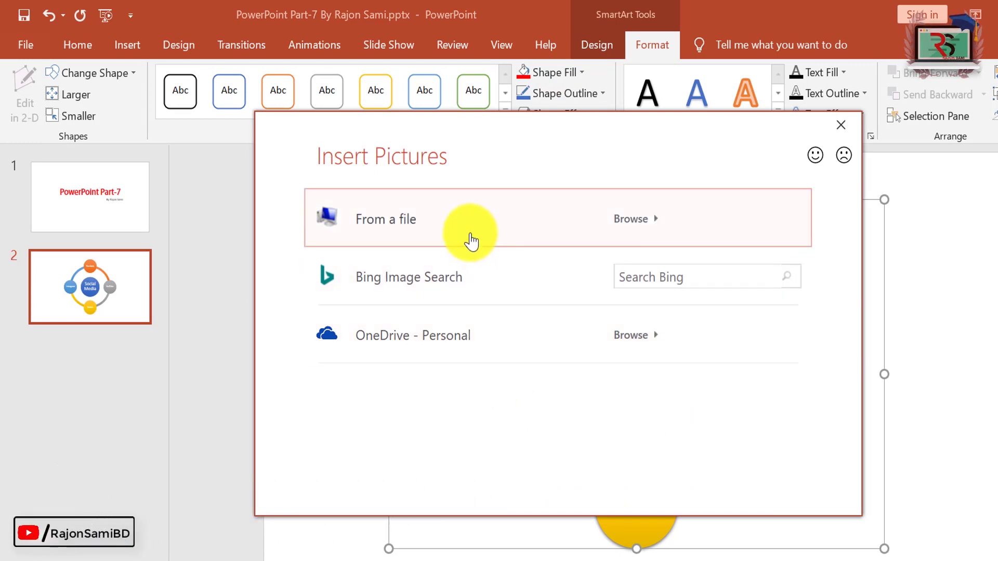
pyautogui.click(424, 222)
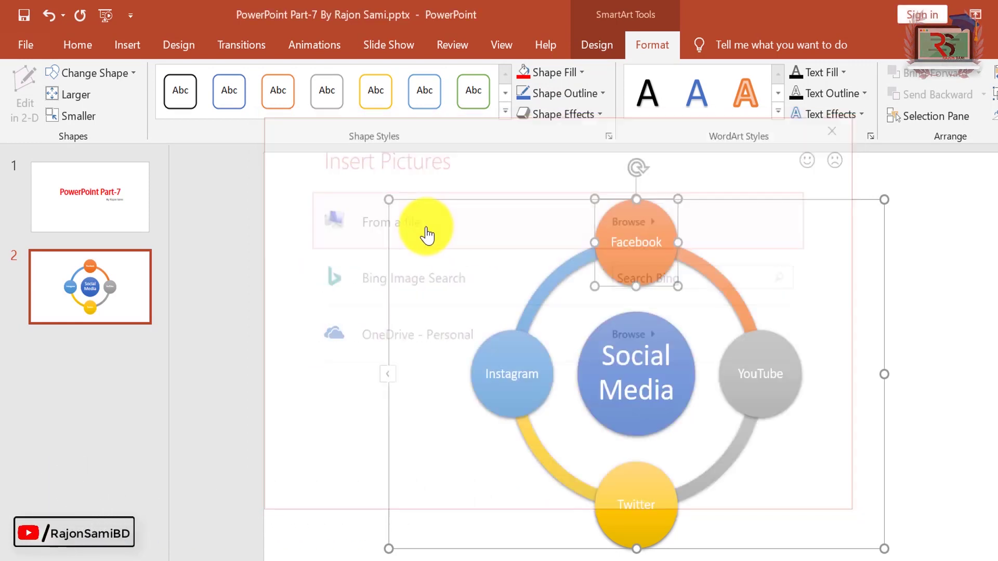
pyautogui.click(202, 148)
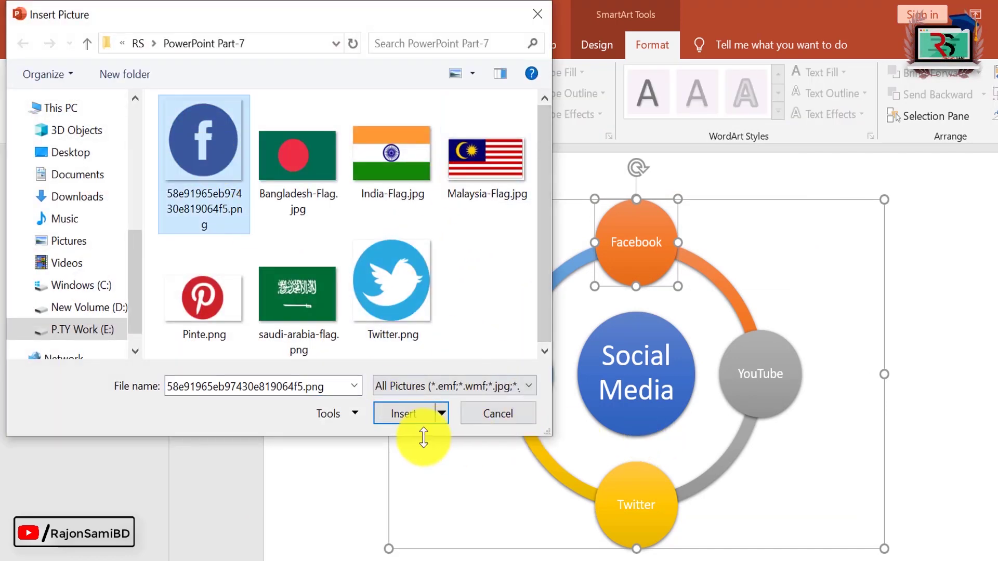
pyautogui.click(434, 414)
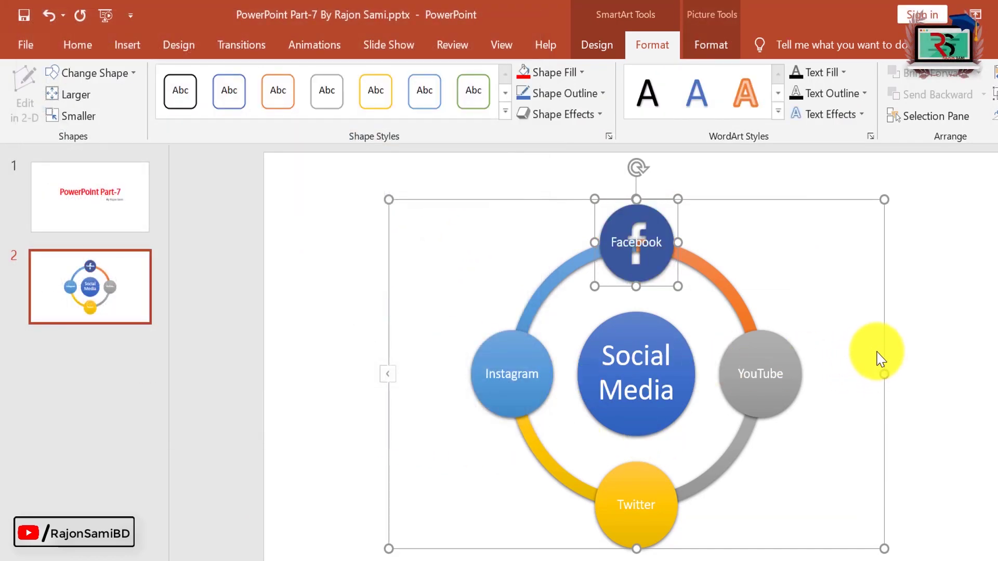
pyautogui.click(795, 252)
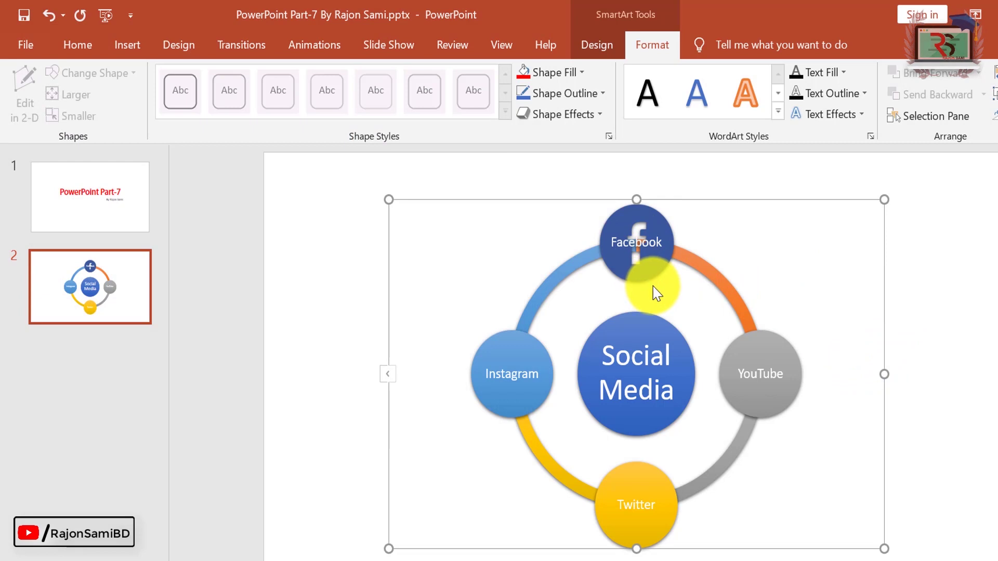
# - Undo the logo fill, reopen the Text Pane and select the 'Facebookz' label text
pyautogui.click(628, 244)
pyautogui.hotkey('ctrl', 'z')
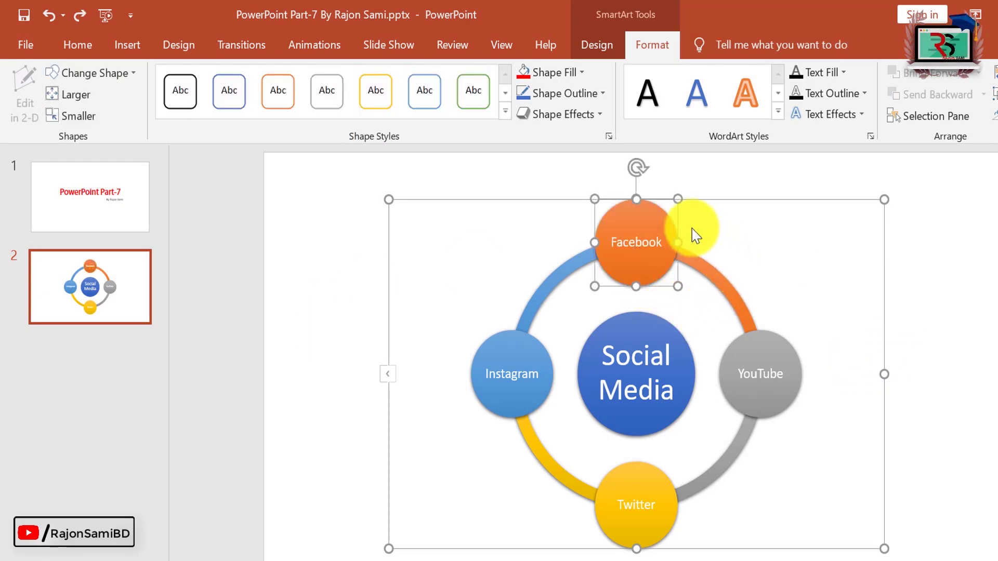
pyautogui.write('z')
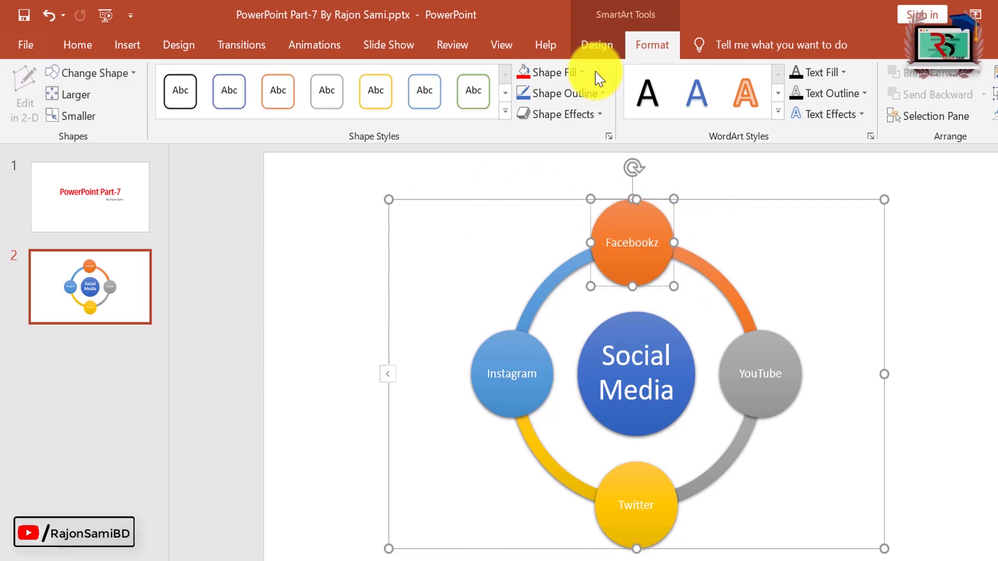
pyautogui.click(598, 45)
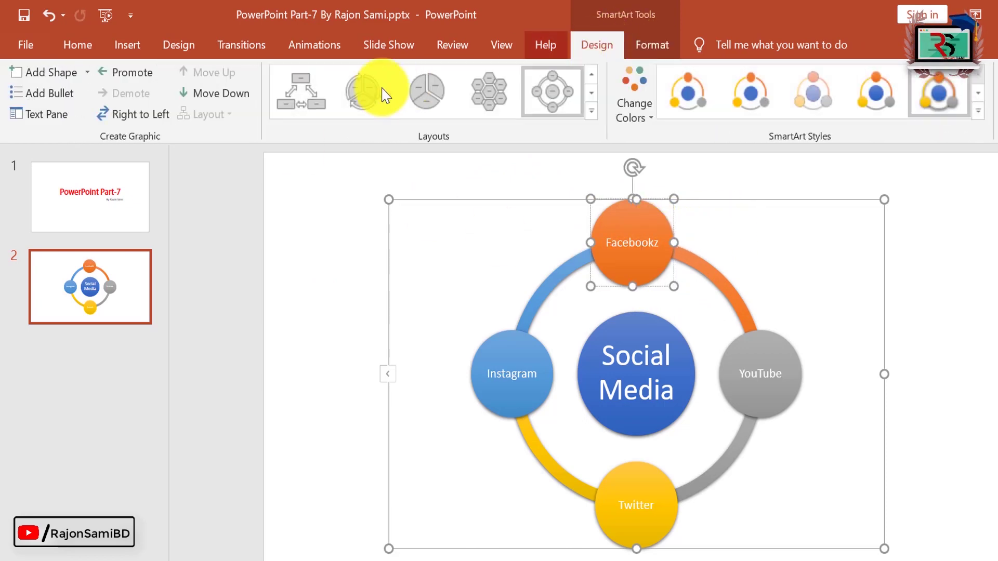
pyautogui.click(56, 120)
pyautogui.moveTo(303, 258); pyautogui.dragTo(241, 259)
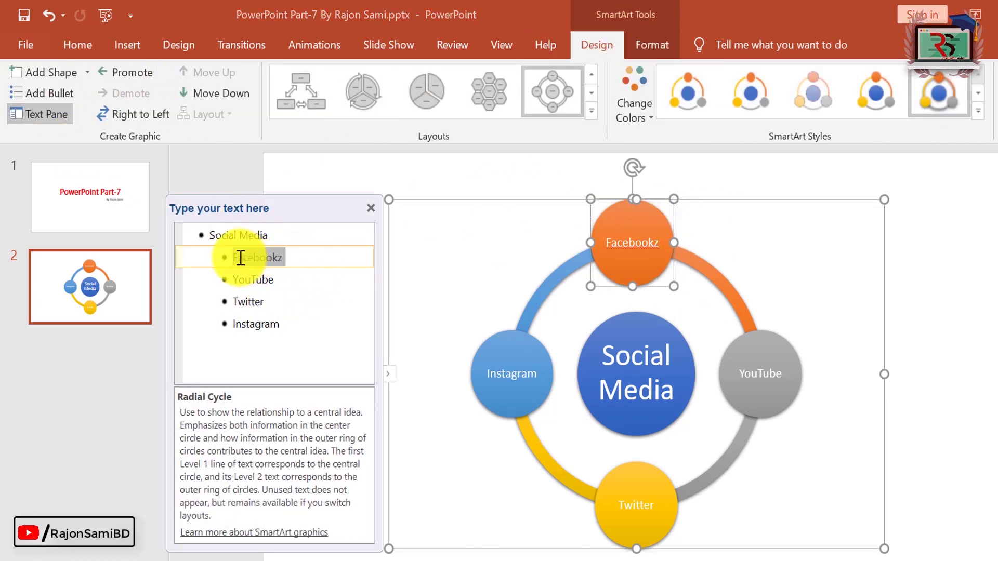
pyautogui.click(326, 260)
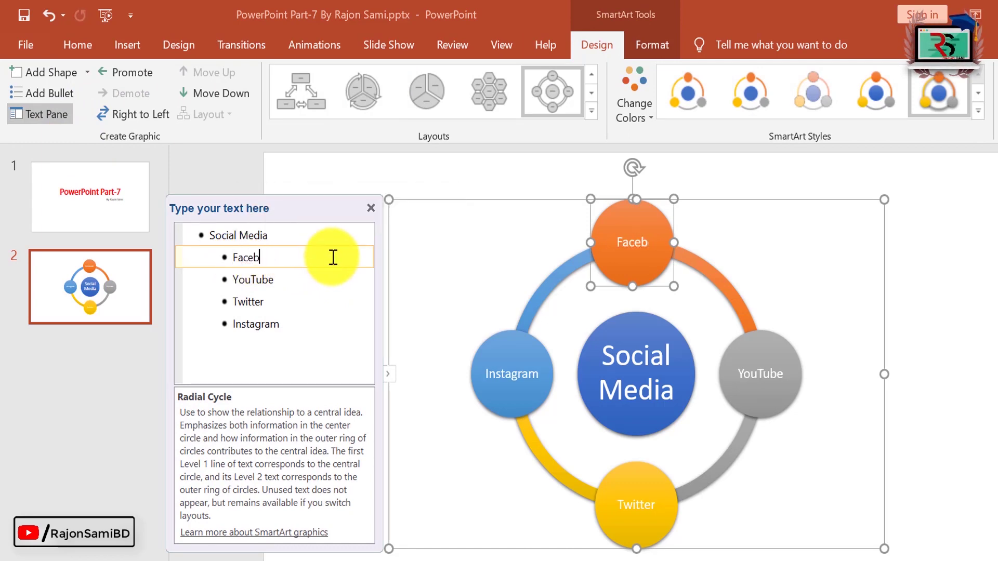
# - Erase the Facebook, YouTube, Twitter and Instagram labels in the Text Pane, then close it
pyautogui.press('BackSpace')
pyautogui.click(295, 280)
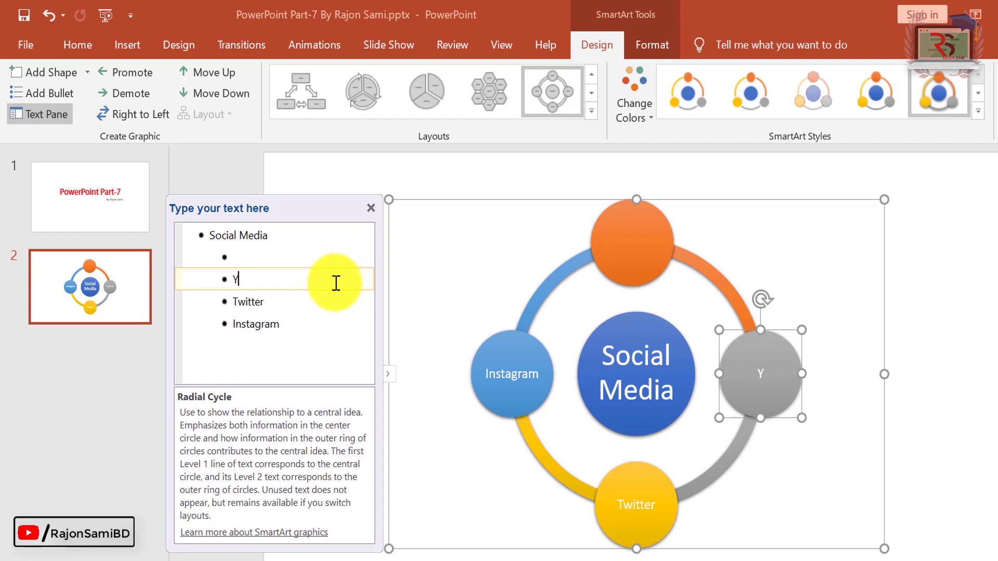
pyautogui.press('BackSpace')
pyautogui.click(280, 300)
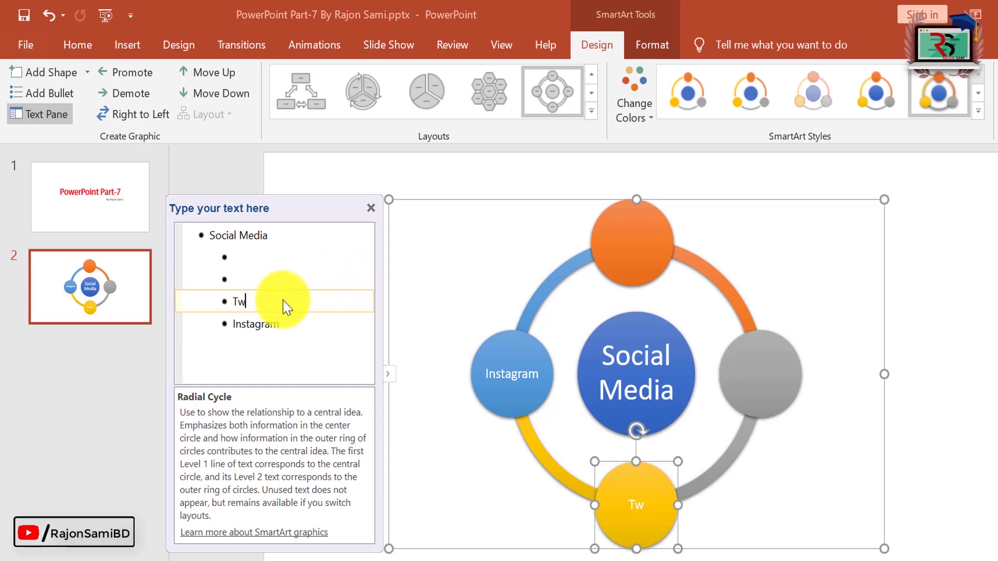
pyautogui.press('BackSpace')
pyautogui.press('BackSpace')
pyautogui.click(371, 208)
pyautogui.click(617, 231)
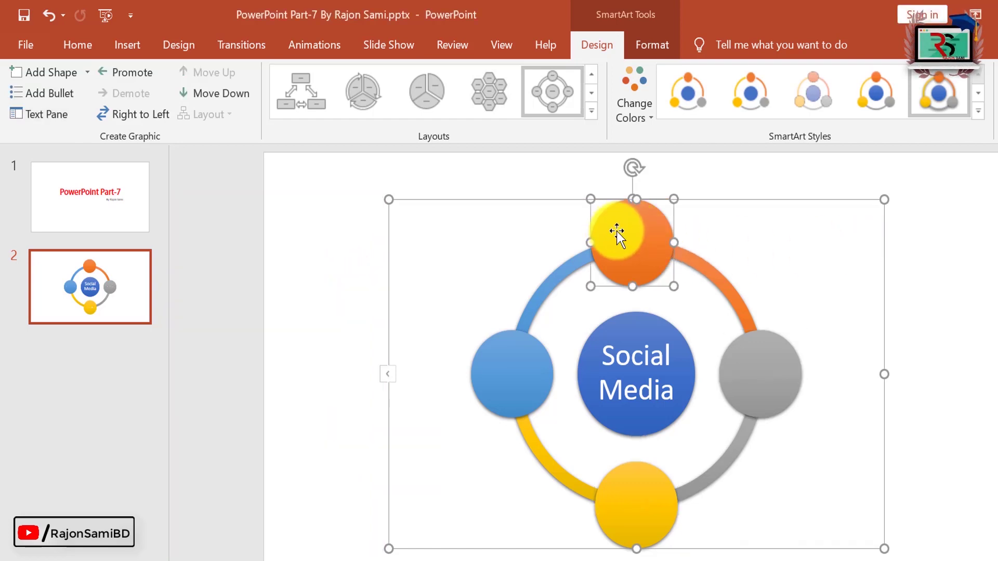
# - Fill the top circle with the Facebook logo and the right circle with the Twitter logo
pyautogui.click(652, 44)
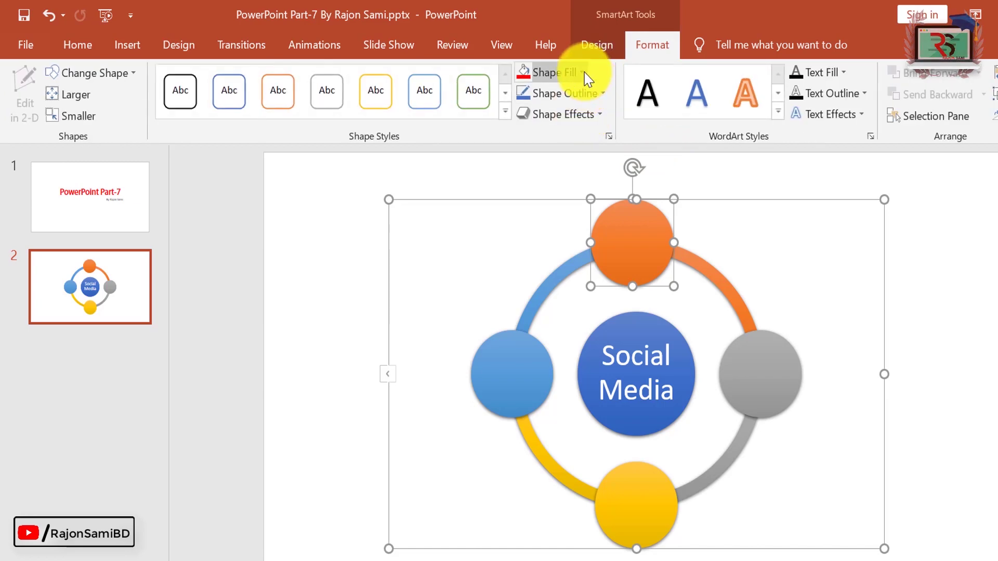
pyautogui.click(585, 73)
pyautogui.click(591, 308)
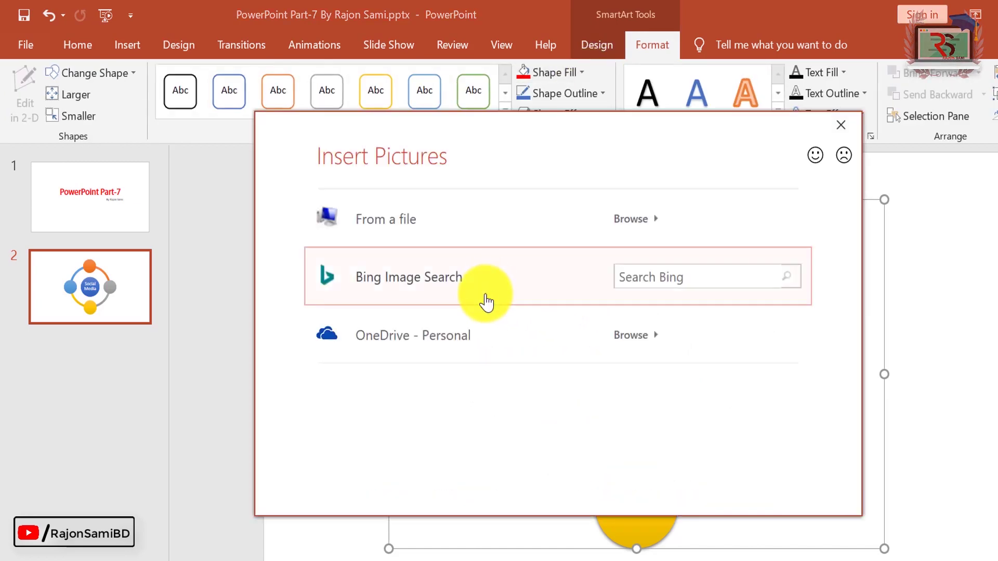
pyautogui.click(490, 219)
pyautogui.click(203, 151)
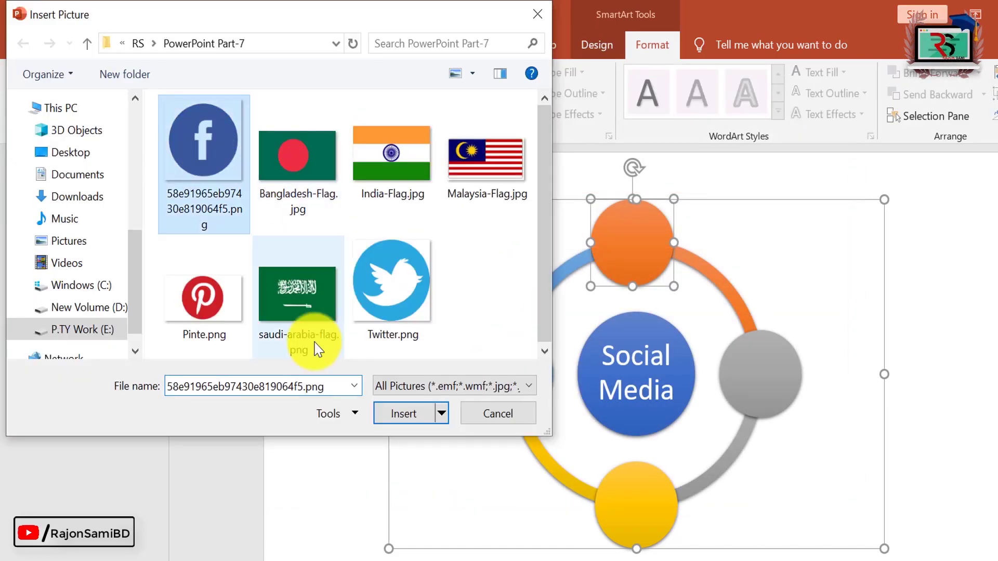
pyautogui.click(400, 409)
pyautogui.click(775, 378)
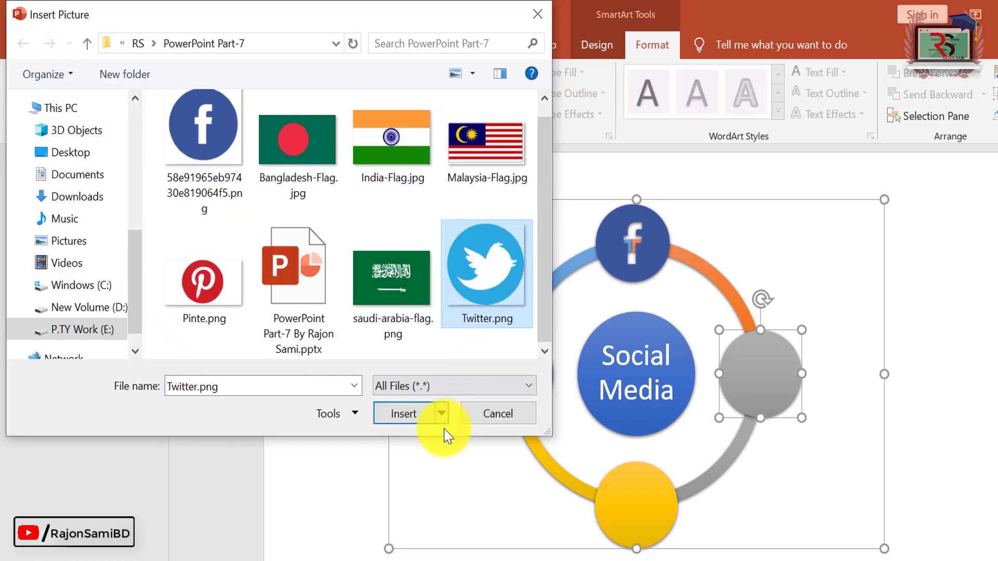
pyautogui.click(446, 416)
# - Fill the bottom circle with a round YouTube logo found through Bing Image Search
pyautogui.click(622, 521)
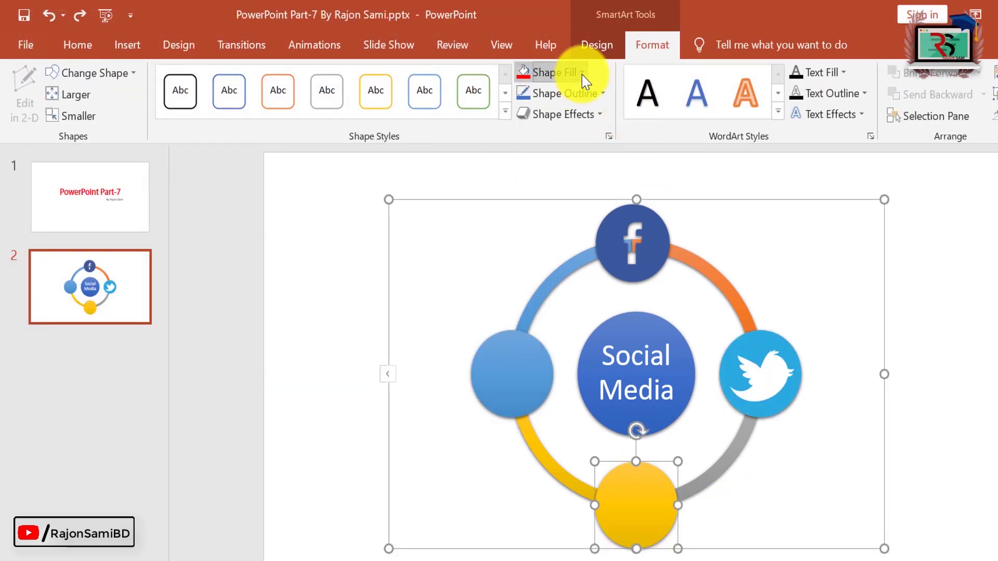
pyautogui.click(583, 74)
pyautogui.click(580, 308)
pyautogui.write('Youtube logo')
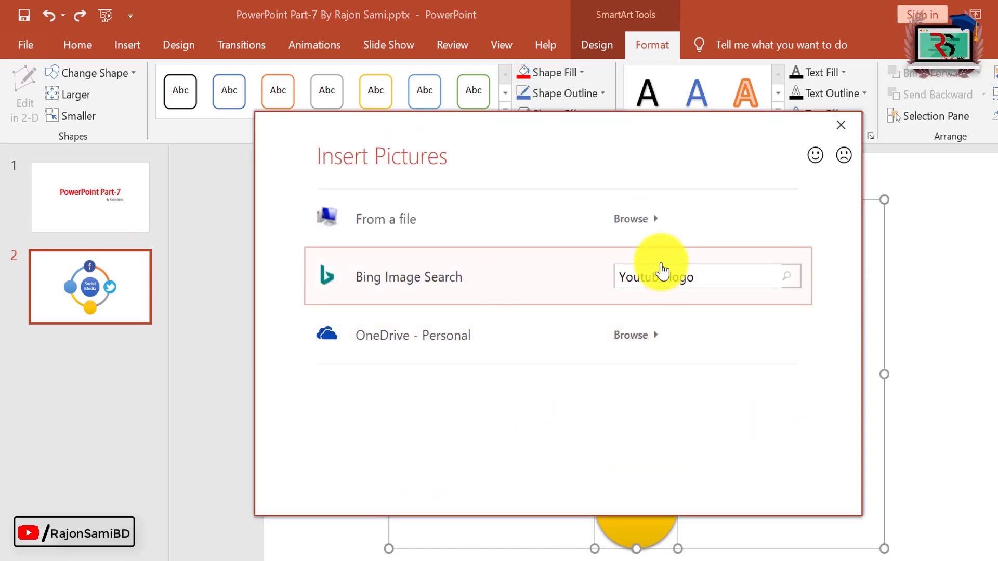
pyautogui.press('Return')
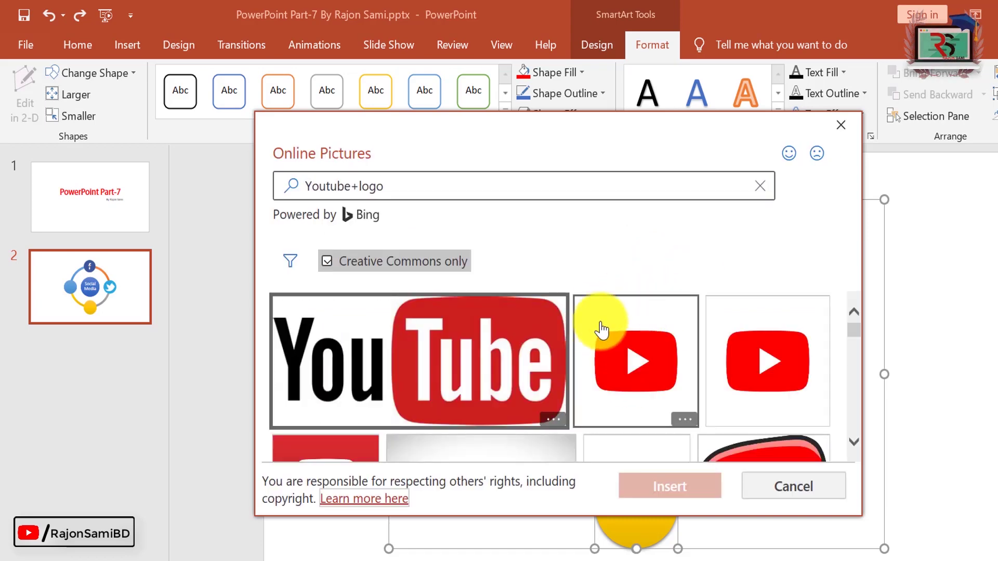
pyautogui.click(697, 489)
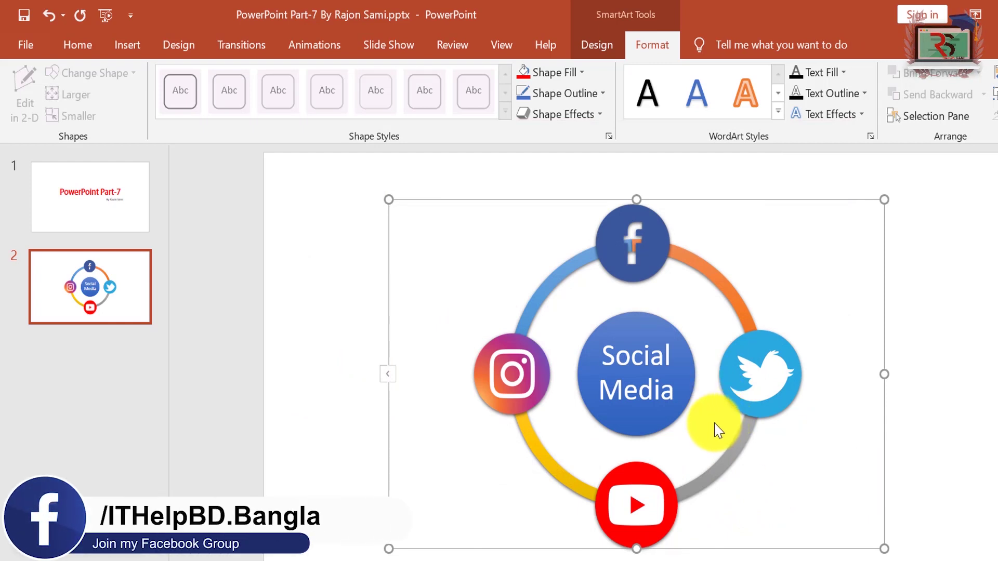
pyautogui.click(765, 361)
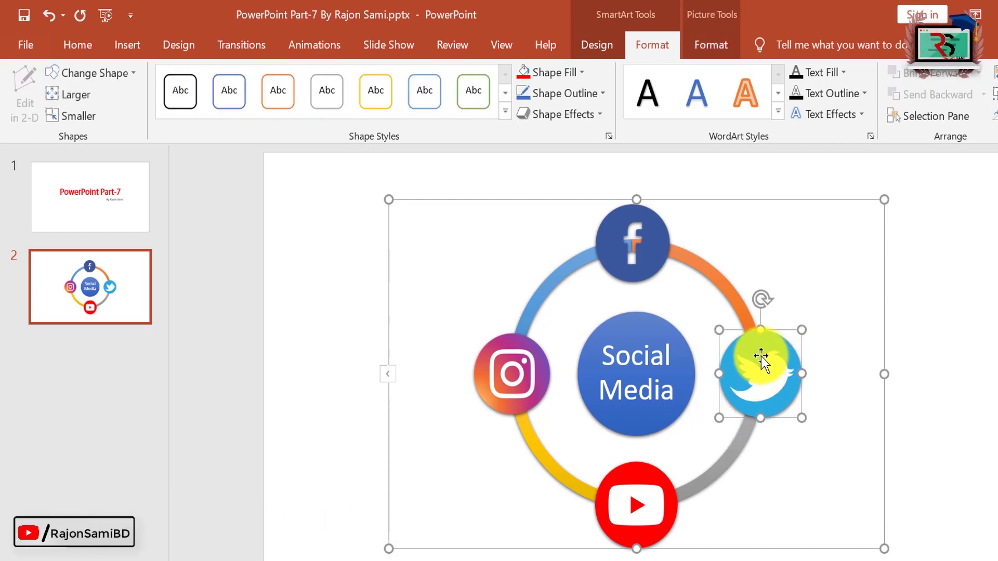
# - Add a fifth empty circle after the Twitter circle with Add Shape After, undoing a stray bullet
pyautogui.click(595, 48)
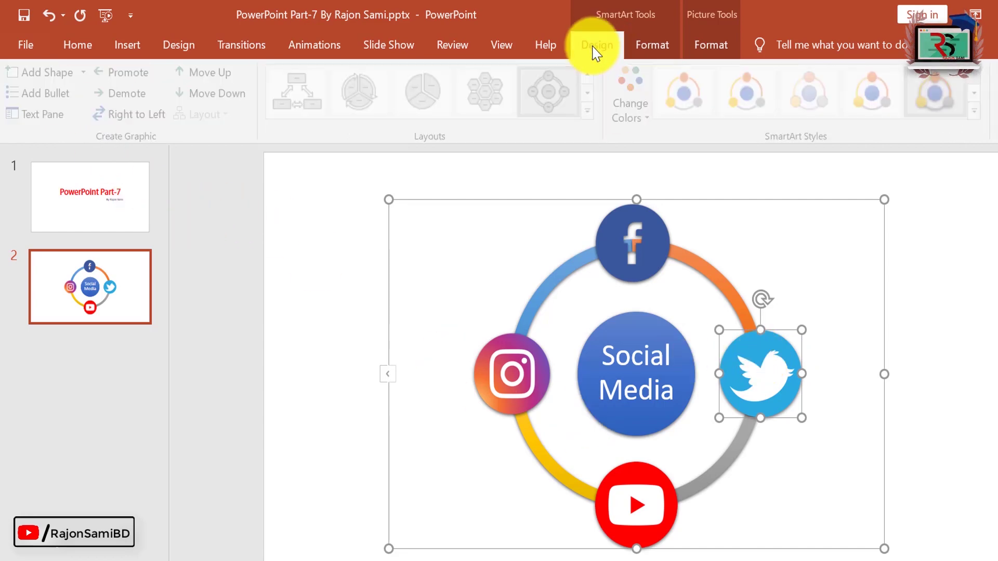
pyautogui.click(49, 114)
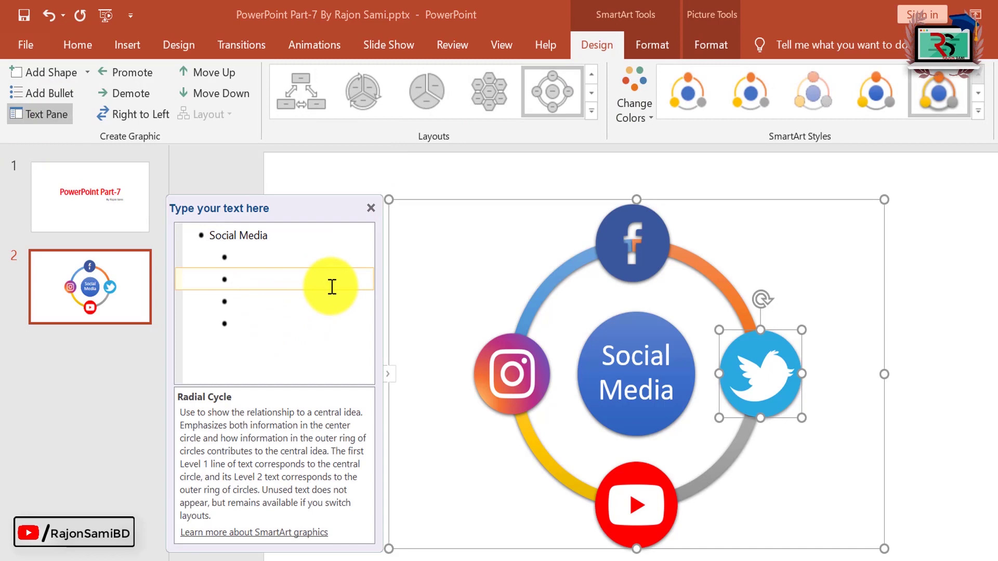
pyautogui.press('Return')
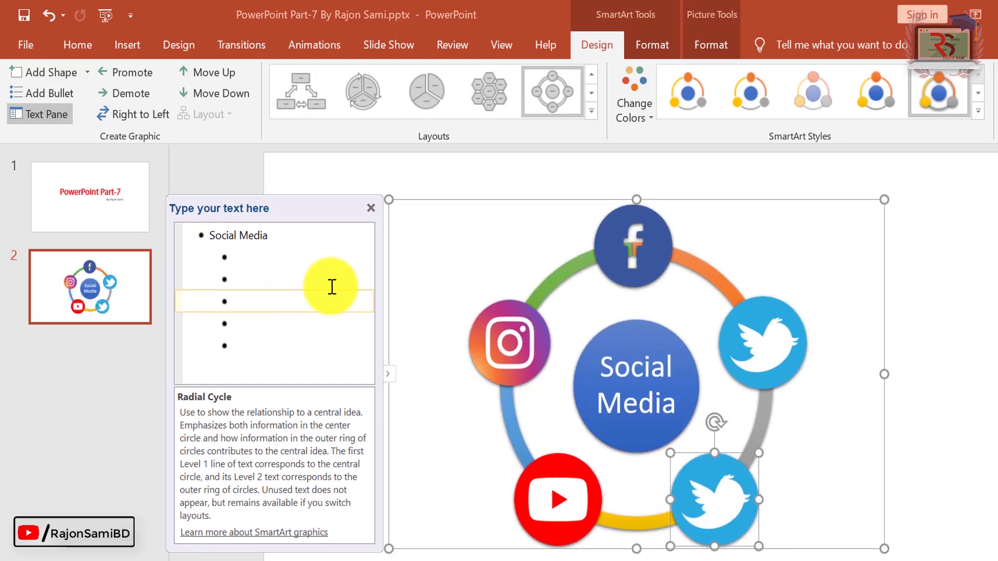
pyautogui.hotkey('ctrl', 'z')
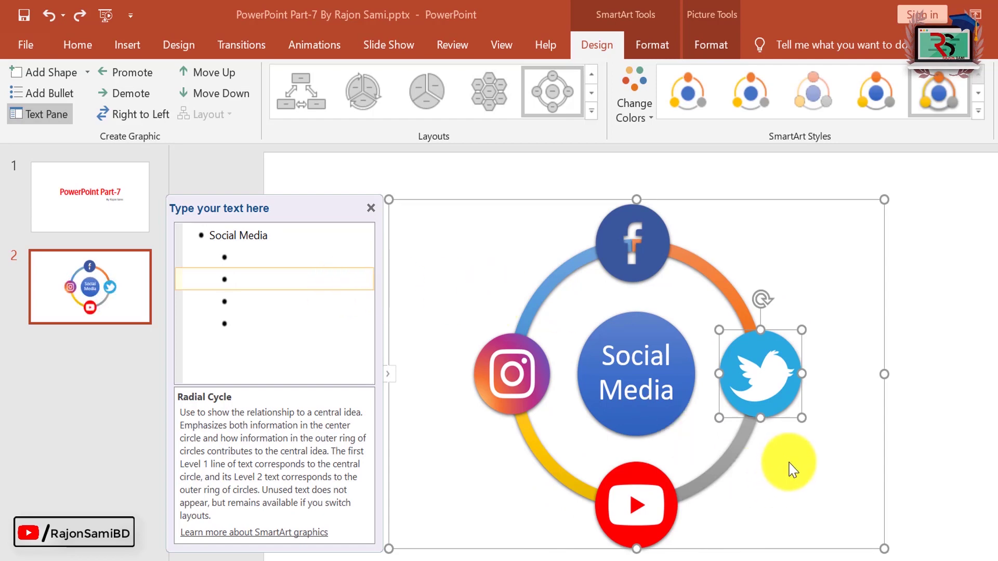
pyautogui.click(769, 379)
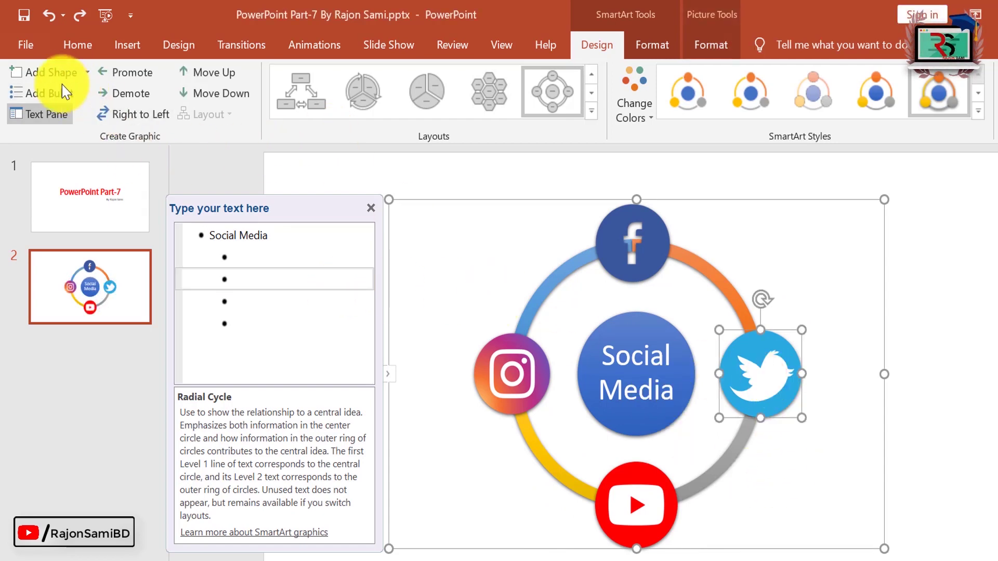
pyautogui.click(86, 73)
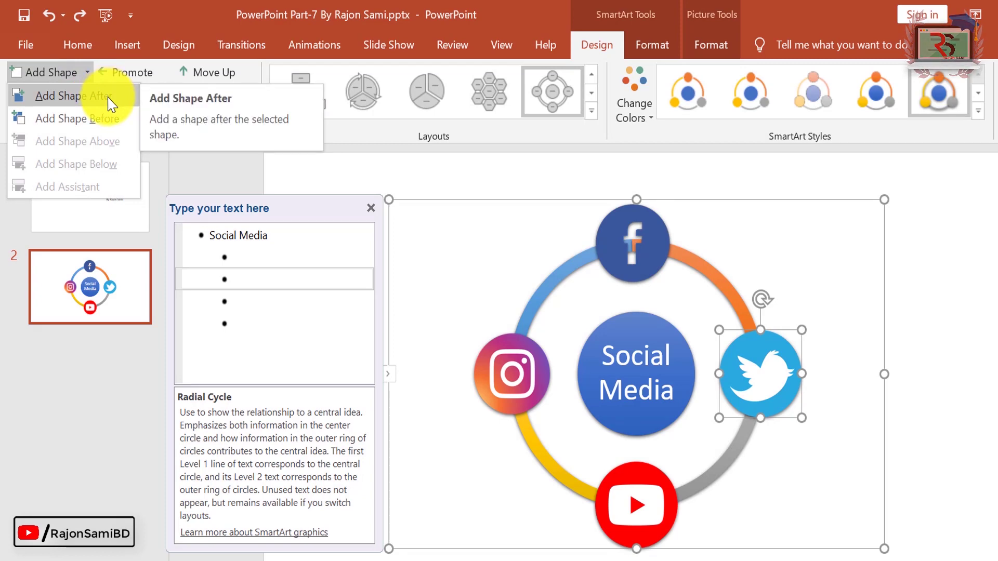
pyautogui.click(103, 126)
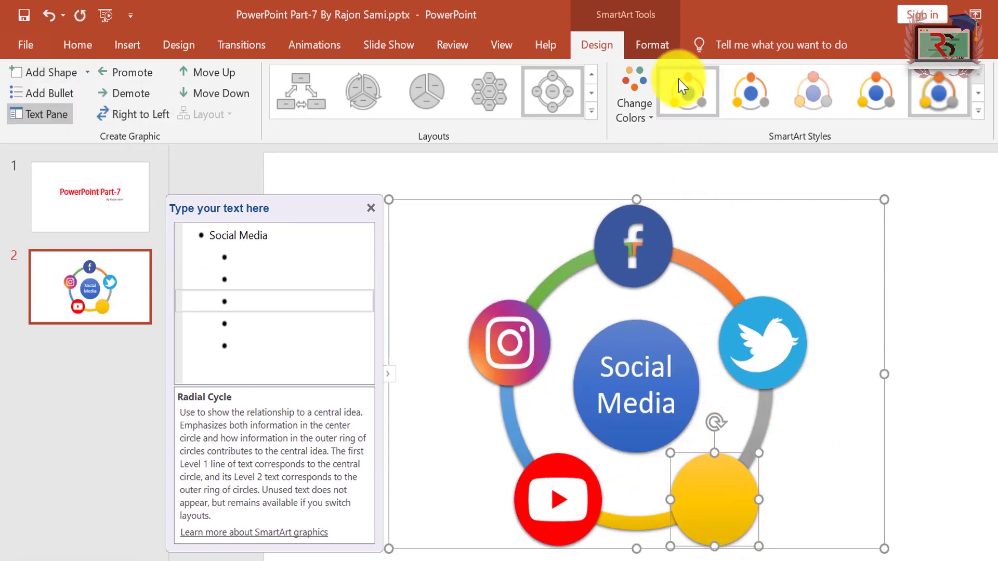
pyautogui.click(664, 50)
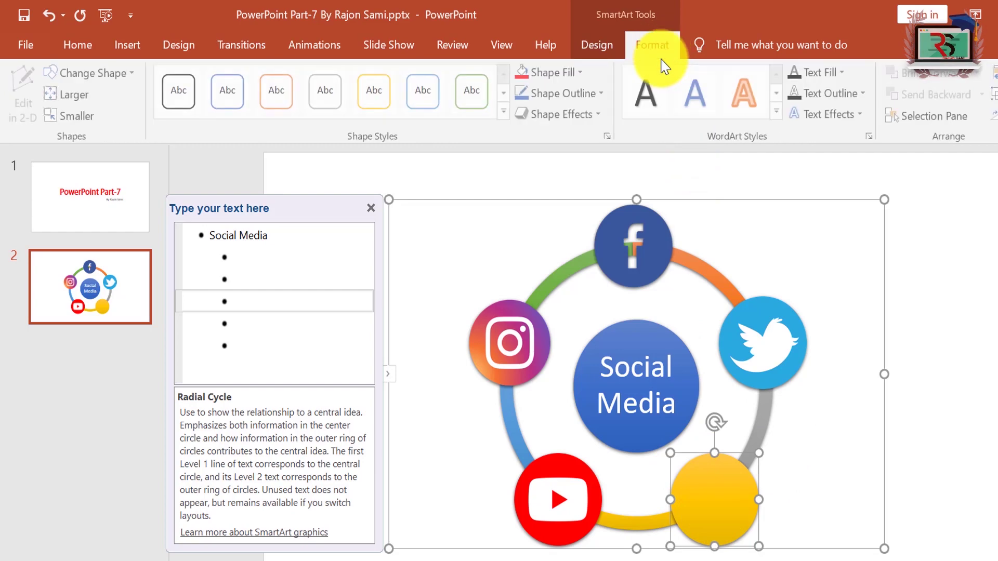
# - Fill the new fifth circle with a round TikTok logo picture from Bing search
pyautogui.click(581, 73)
pyautogui.click(561, 308)
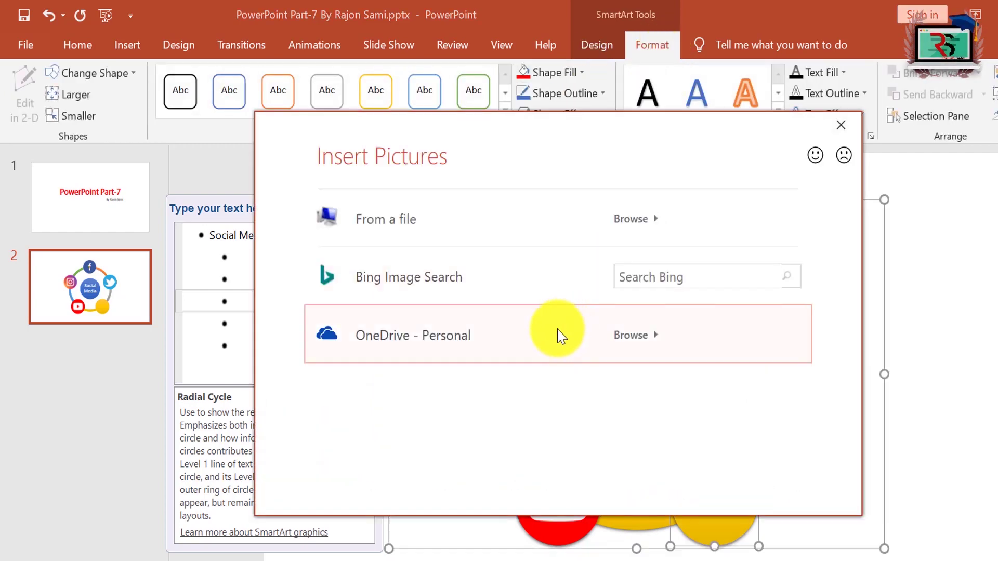
pyautogui.click(328, 354)
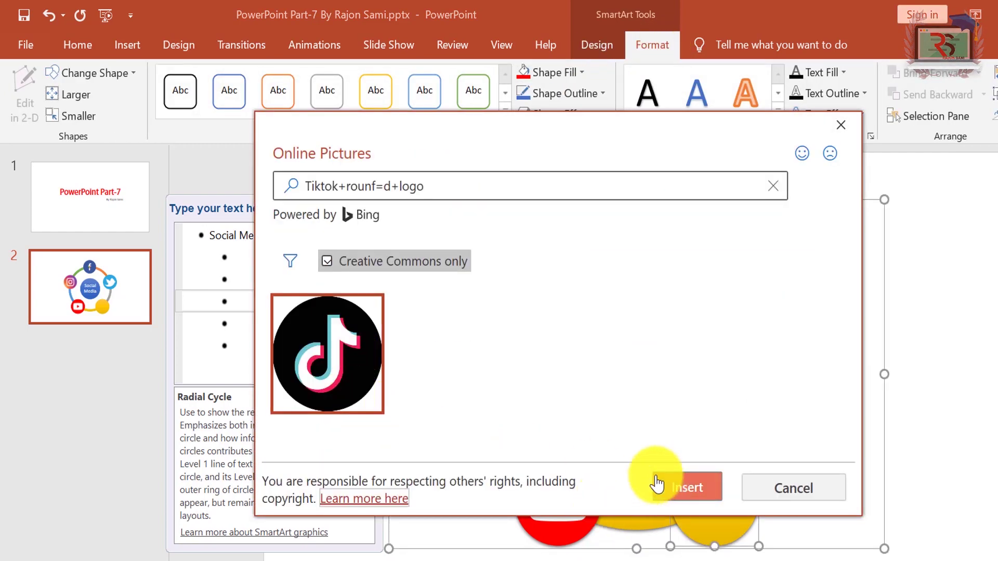
pyautogui.click(699, 494)
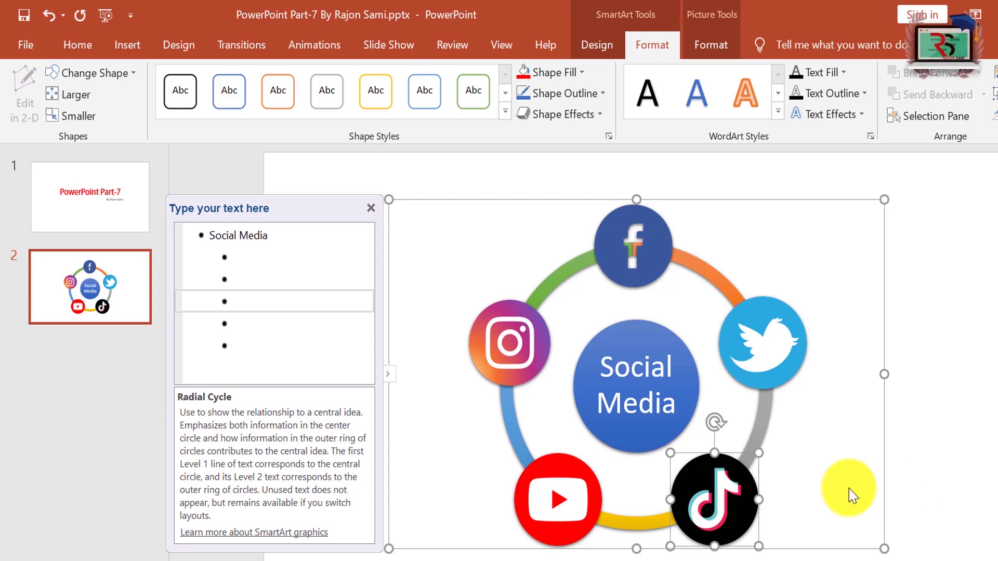
# - Add a sixth circle filled with a red round Pinterest logo
pyautogui.press('Tab')
pyautogui.press('Tab')
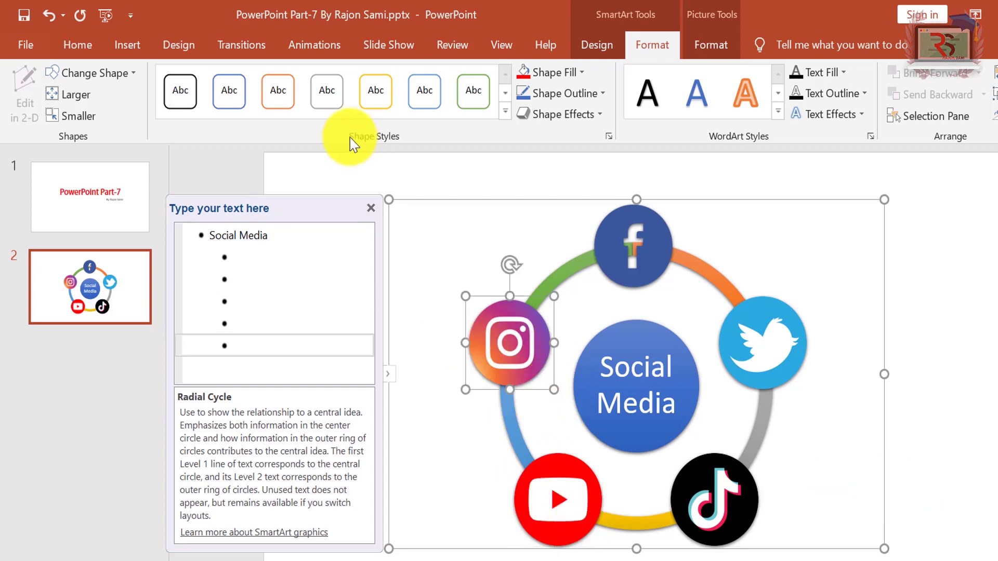
pyautogui.click(133, 77)
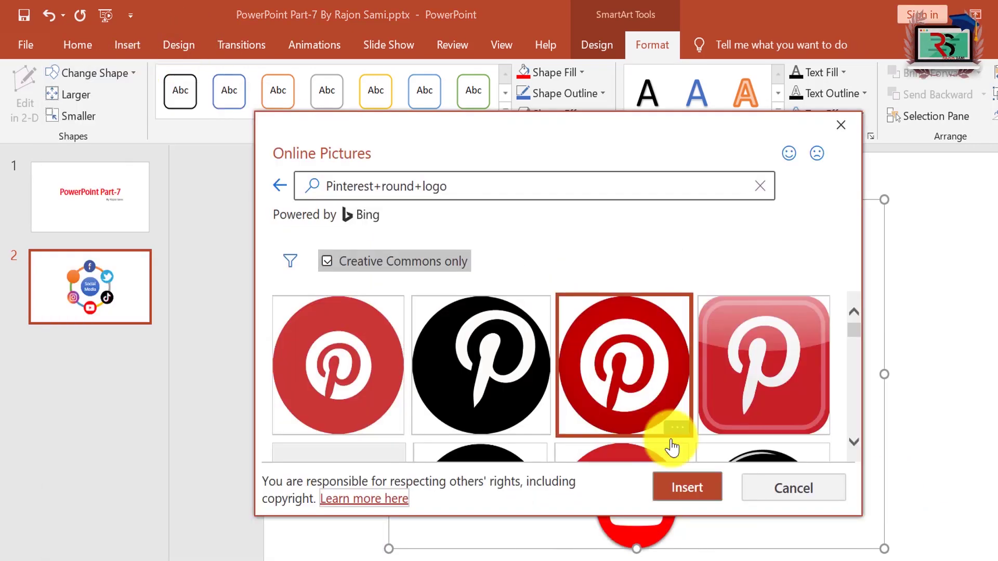
pyautogui.click(695, 485)
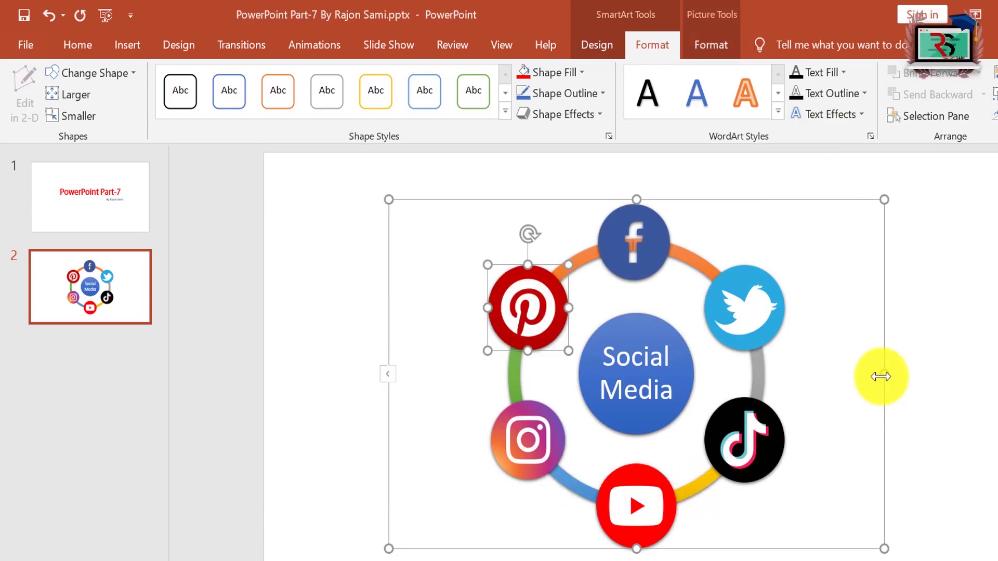
pyautogui.click(958, 366)
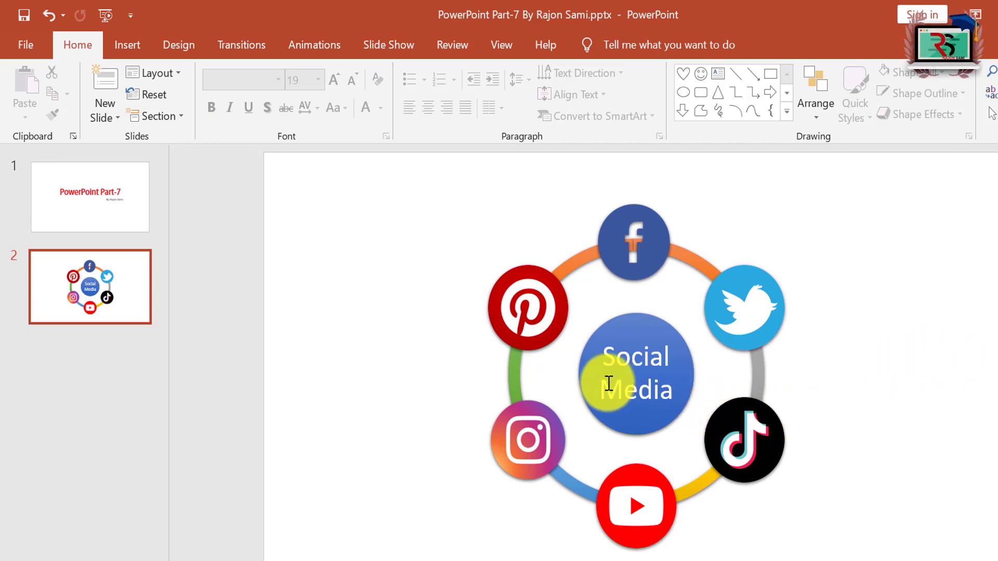
# - Delete the Pinterest line in the Text Pane, leaving five logo circles around Social Media
pyautogui.click(541, 312)
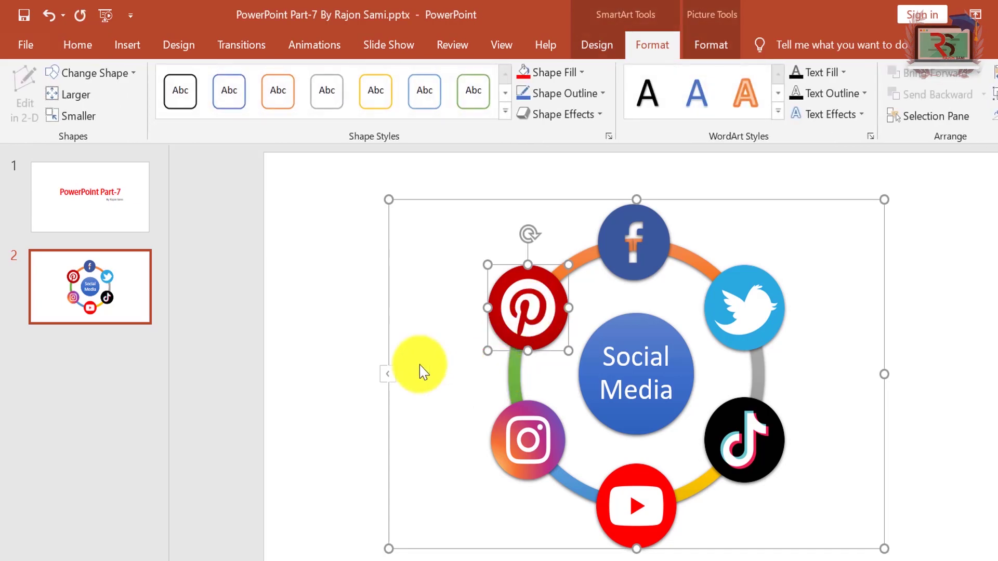
pyautogui.click(597, 45)
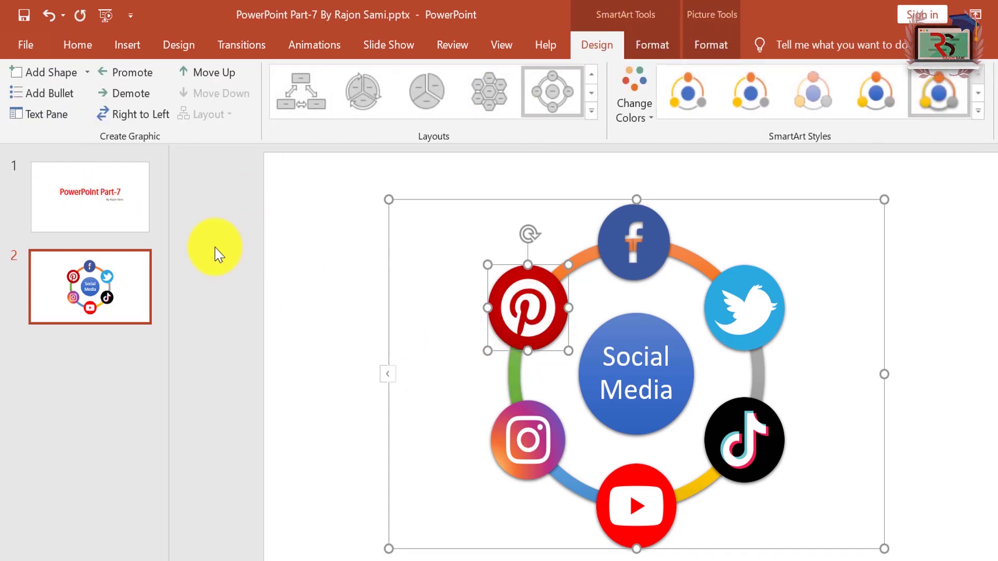
pyautogui.click(63, 121)
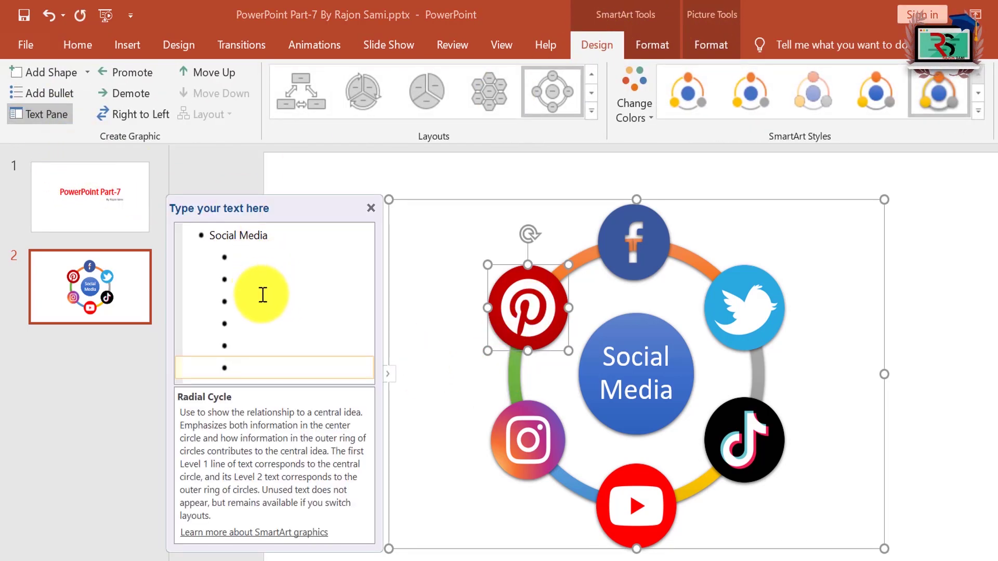
pyautogui.press('Delete')
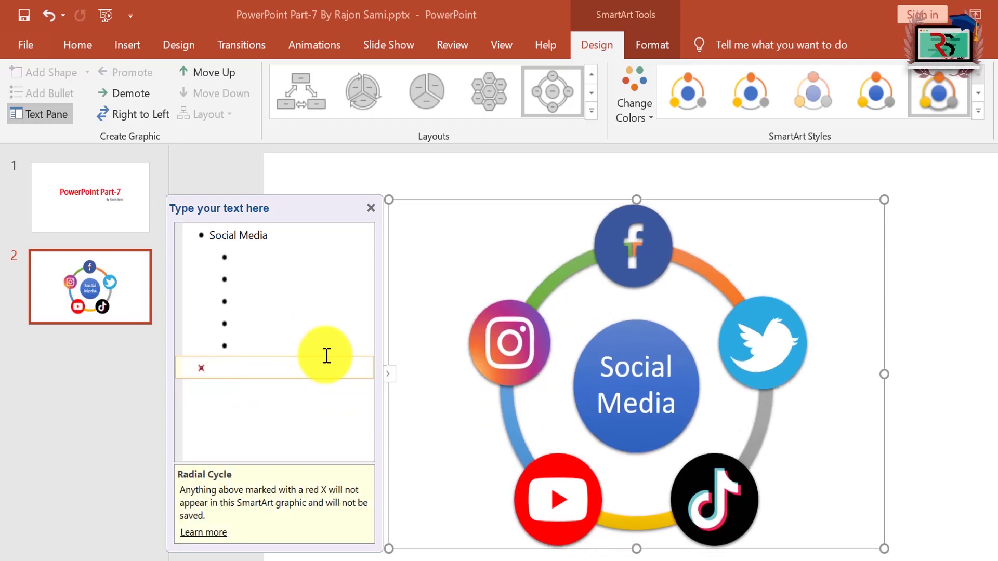
pyautogui.click(980, 332)
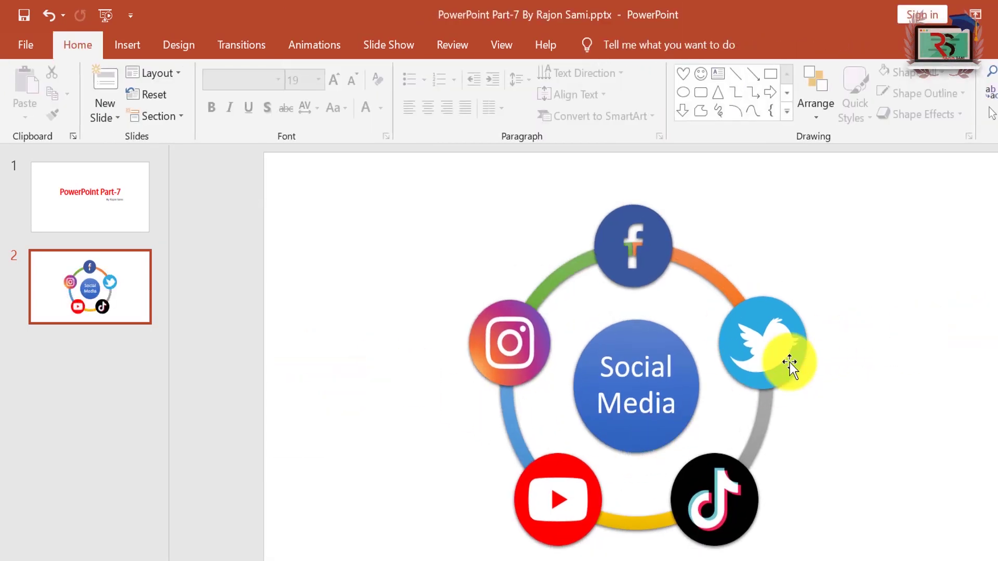
pyautogui.click(656, 236)
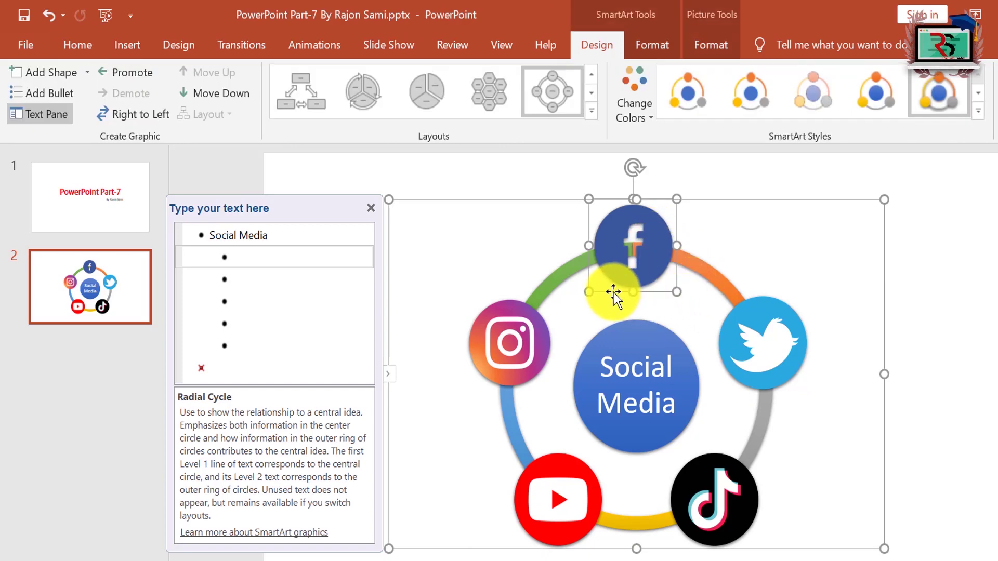
pyautogui.click(978, 110)
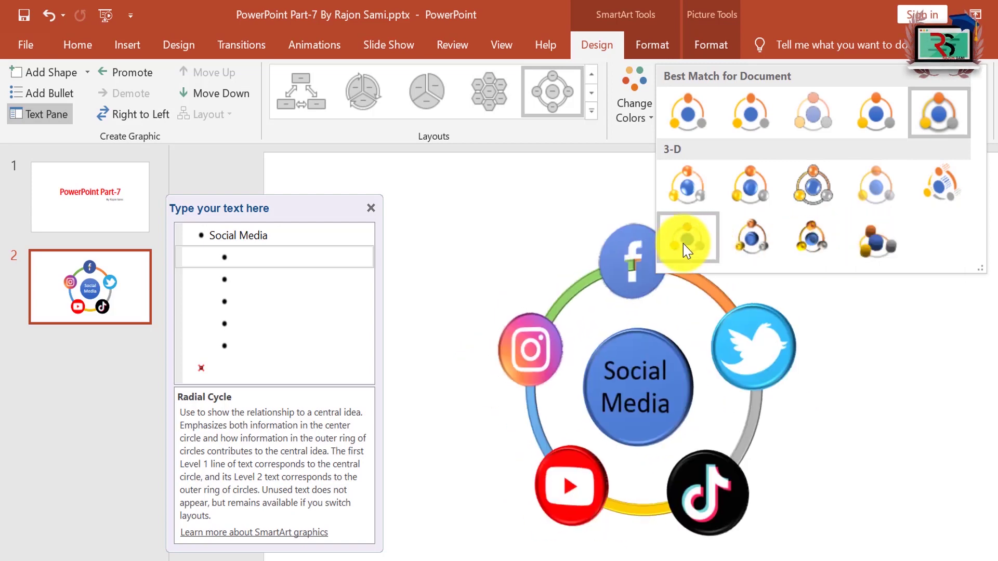
# - Apply a 3-D SmartArt style and review the 3-D Rotation presets under Shape Effects
pyautogui.click(886, 248)
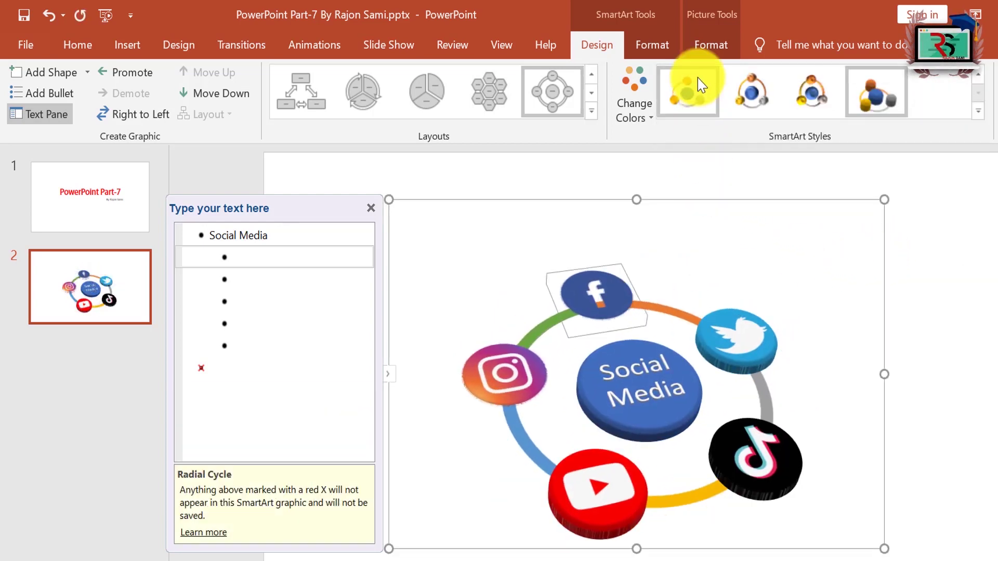
pyautogui.click(651, 46)
pyautogui.click(598, 114)
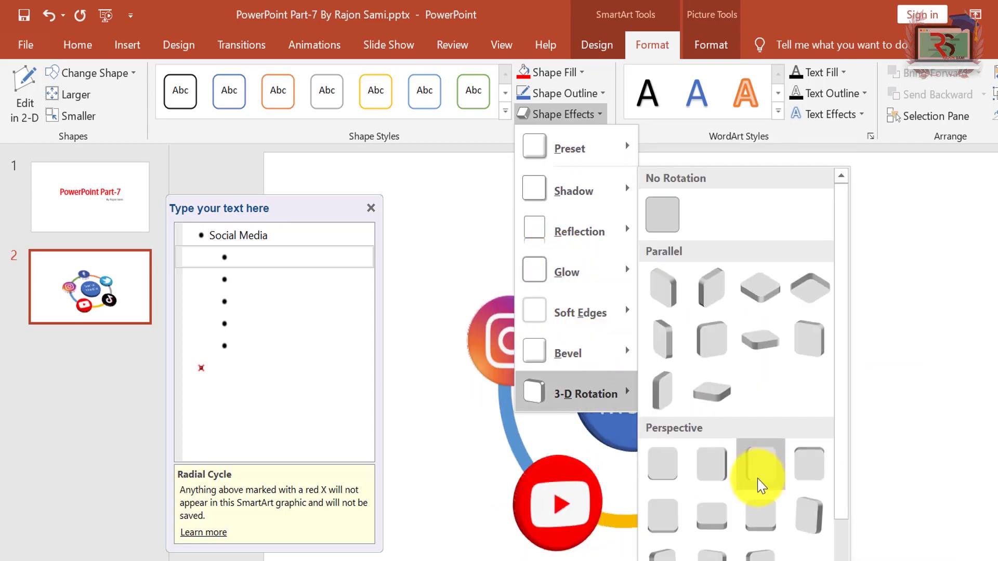
pyautogui.click(757, 479)
pyautogui.click(962, 342)
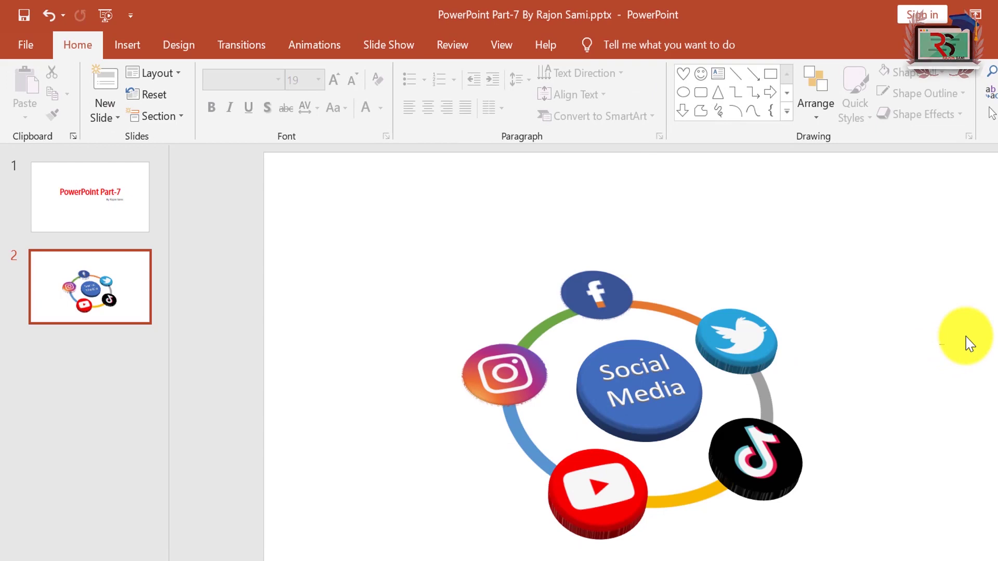
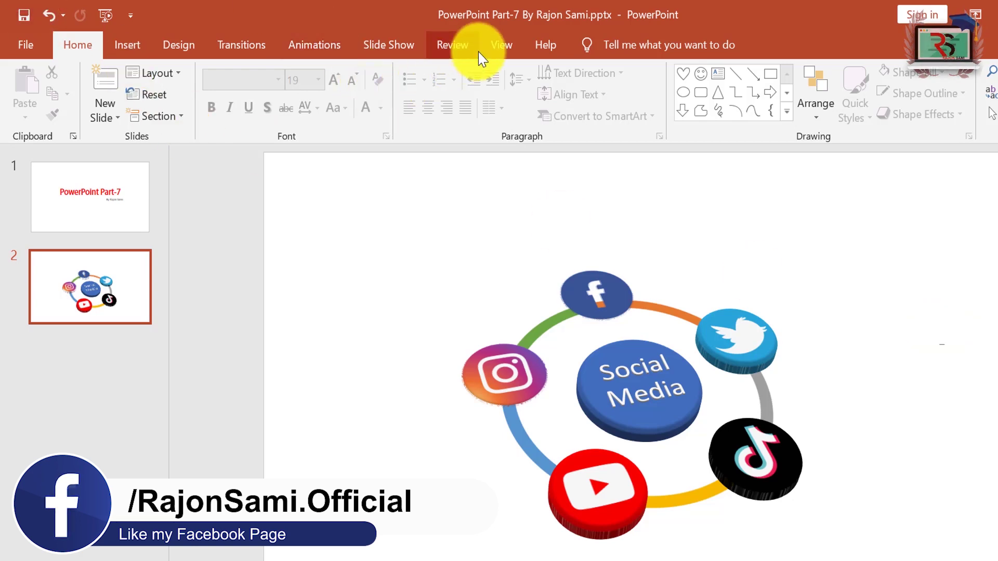
# - Delete the Social Media circle diagram so slide 2 is left empty
pyautogui.click(501, 46)
pyautogui.click(630, 350)
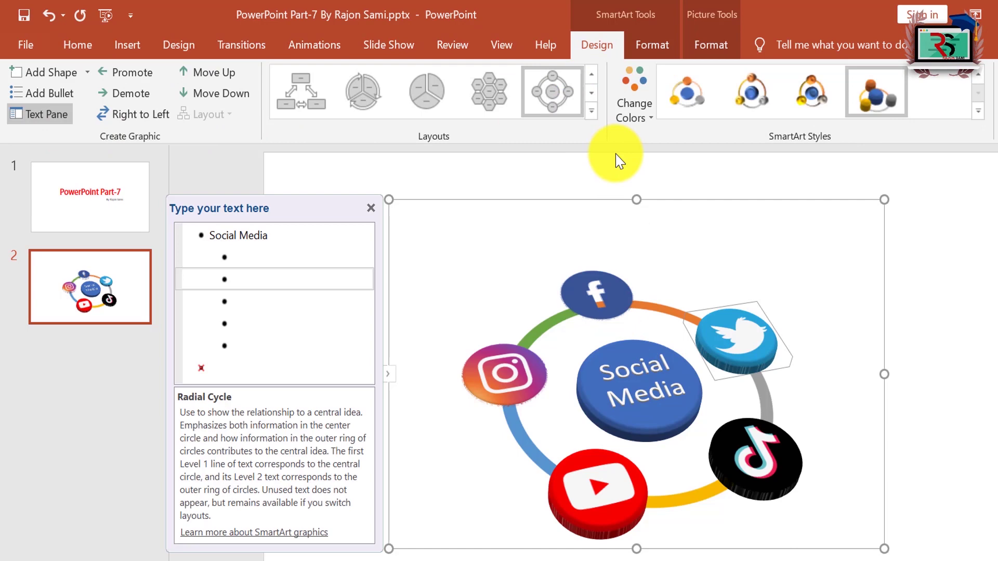
pyautogui.click(651, 44)
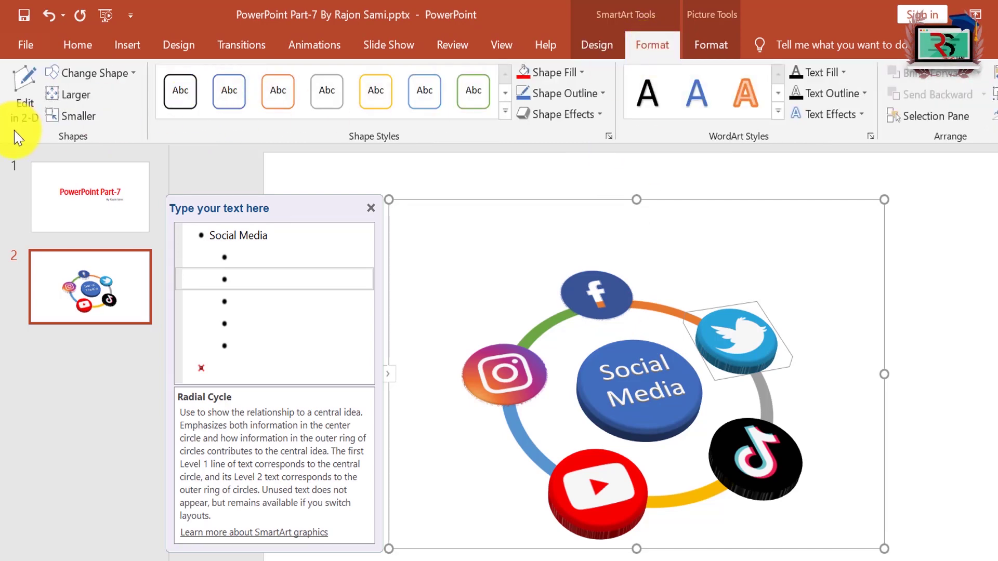
pyautogui.click(976, 312)
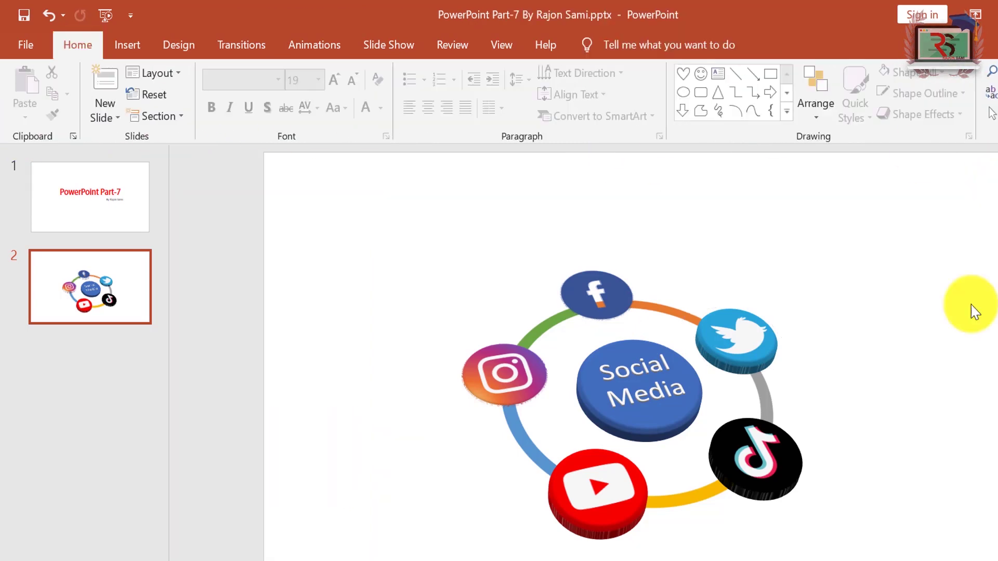
pyautogui.click(127, 46)
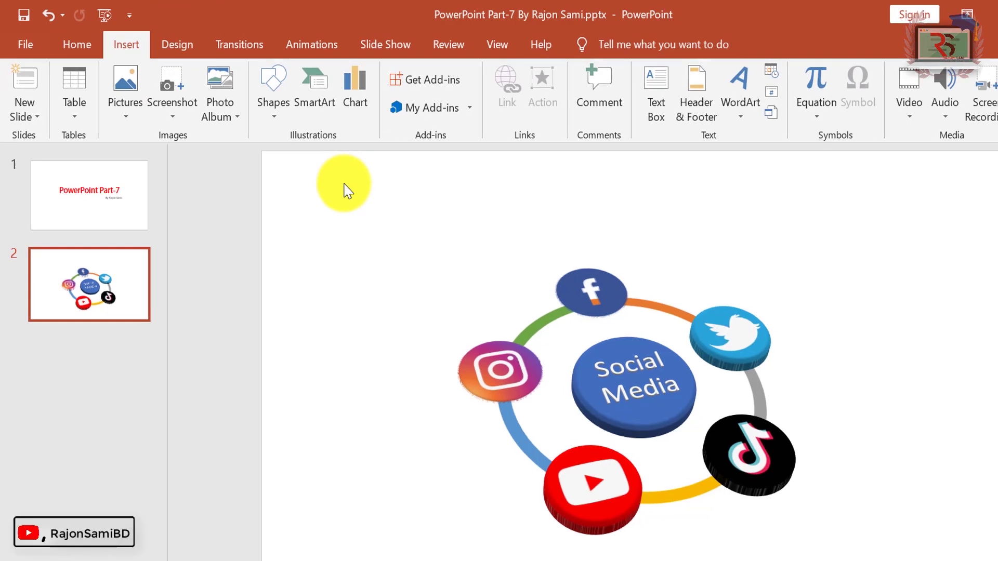
pyautogui.click(115, 41)
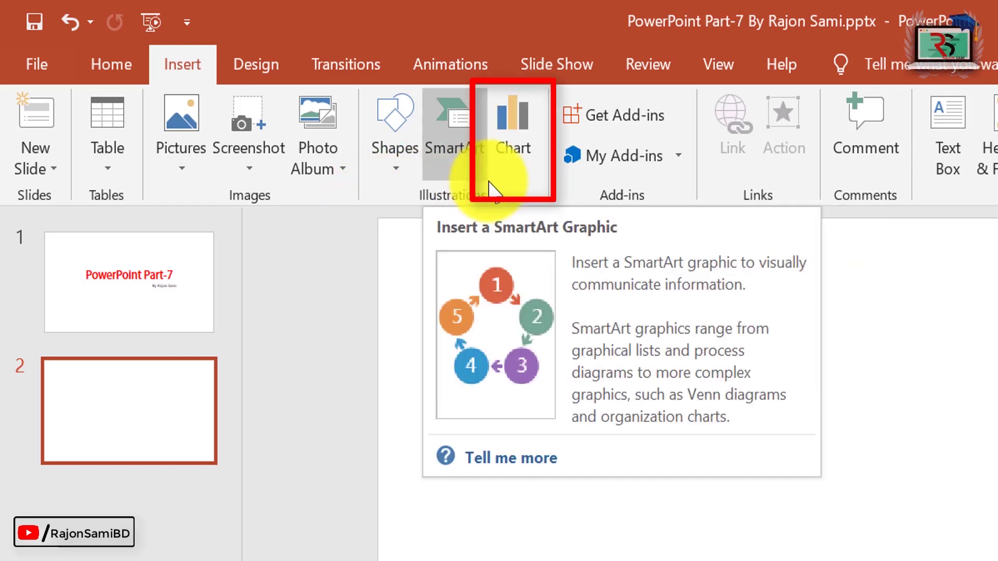
# - Preview Line, Pie, Bar, Area, Stock, Radar, Treemap and other chart types, then pick Clustered Column
pyautogui.click(530, 131)
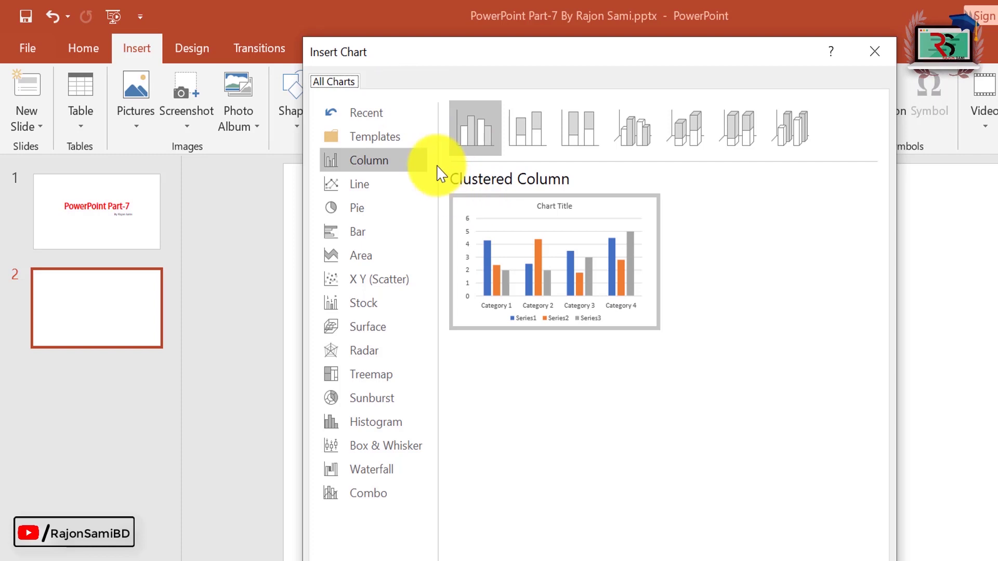
pyautogui.click(367, 185)
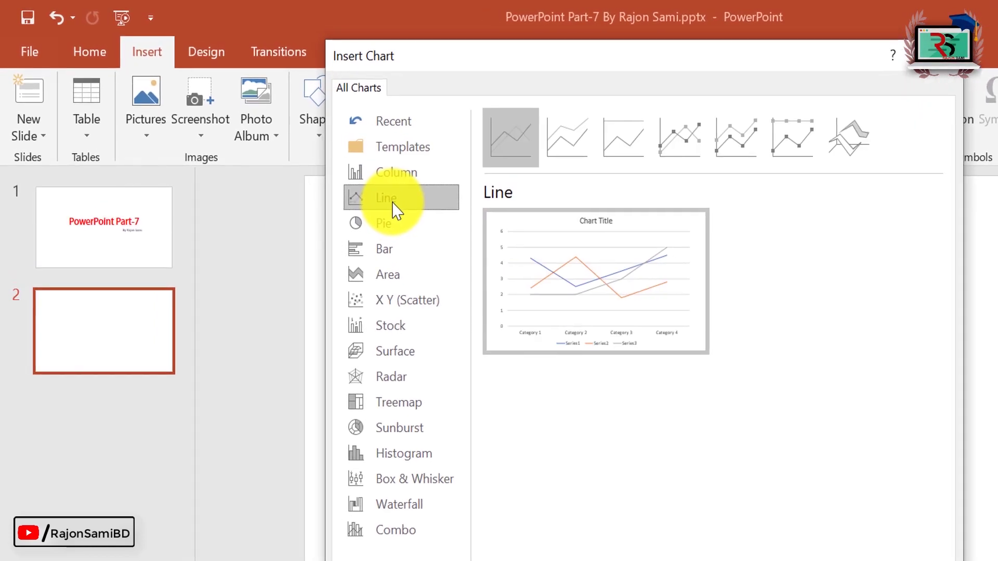
pyautogui.click(407, 232)
pyautogui.click(405, 255)
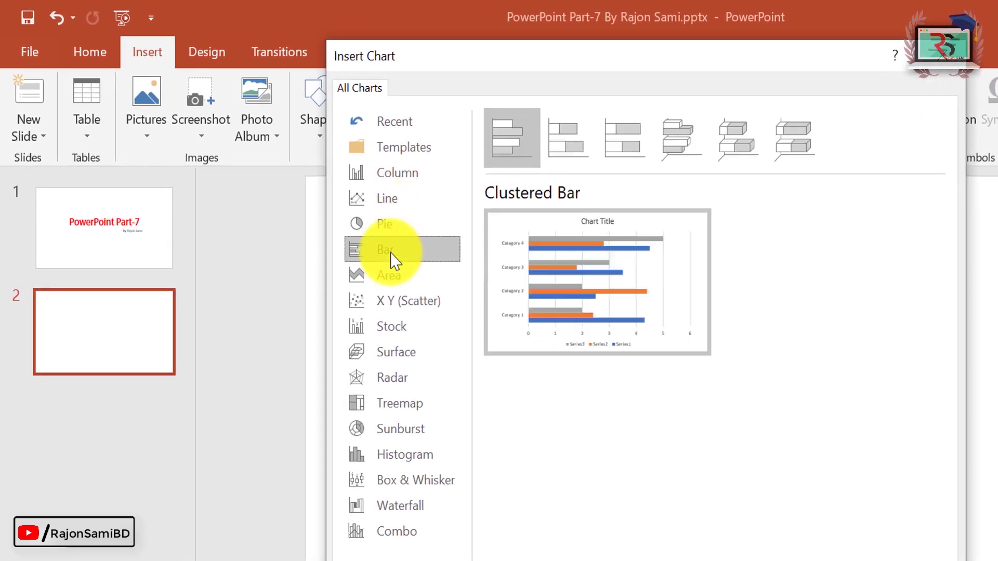
pyautogui.click(406, 277)
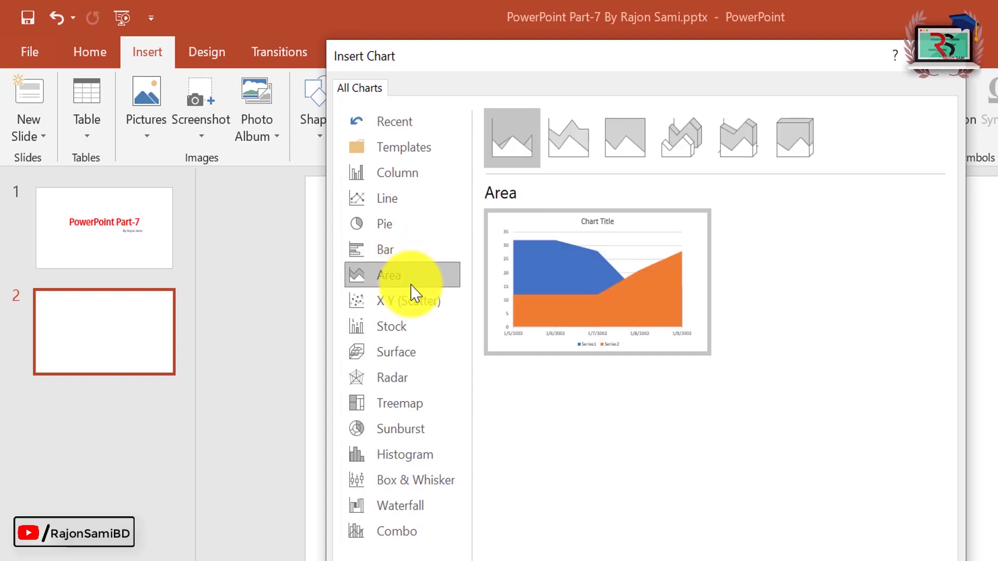
pyautogui.click(415, 333)
pyautogui.click(414, 355)
pyautogui.click(411, 383)
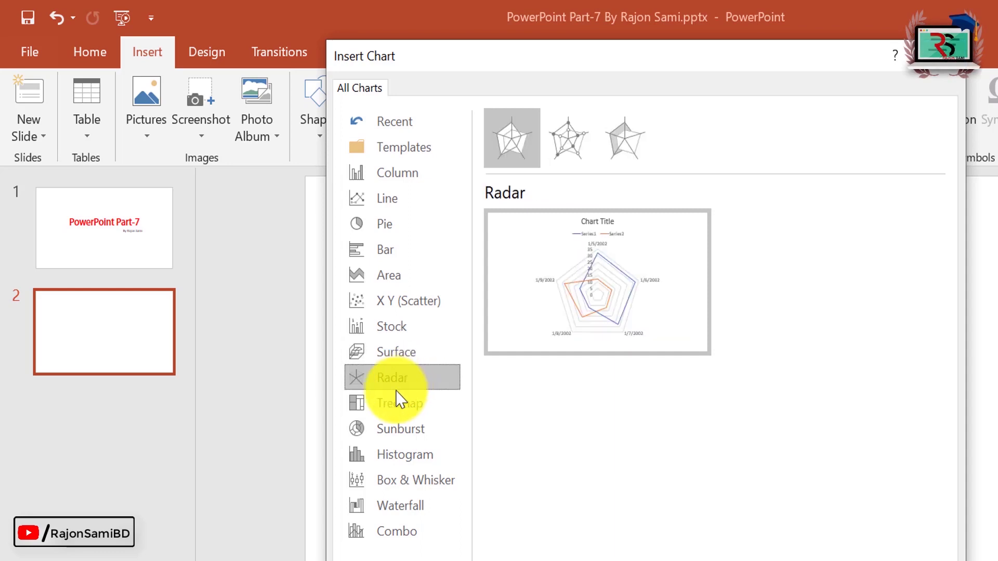
pyautogui.click(428, 413)
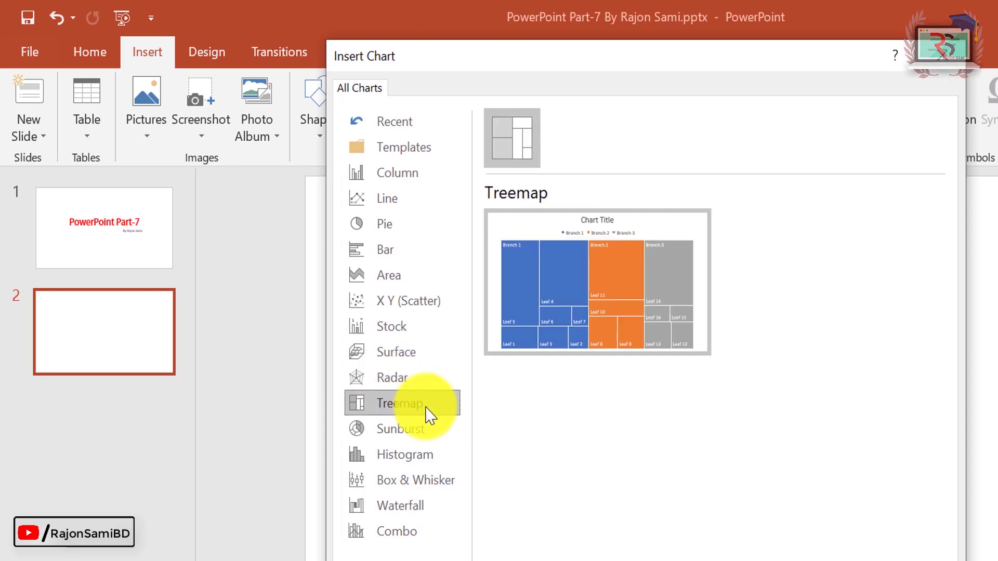
pyautogui.click(430, 457)
pyautogui.click(430, 479)
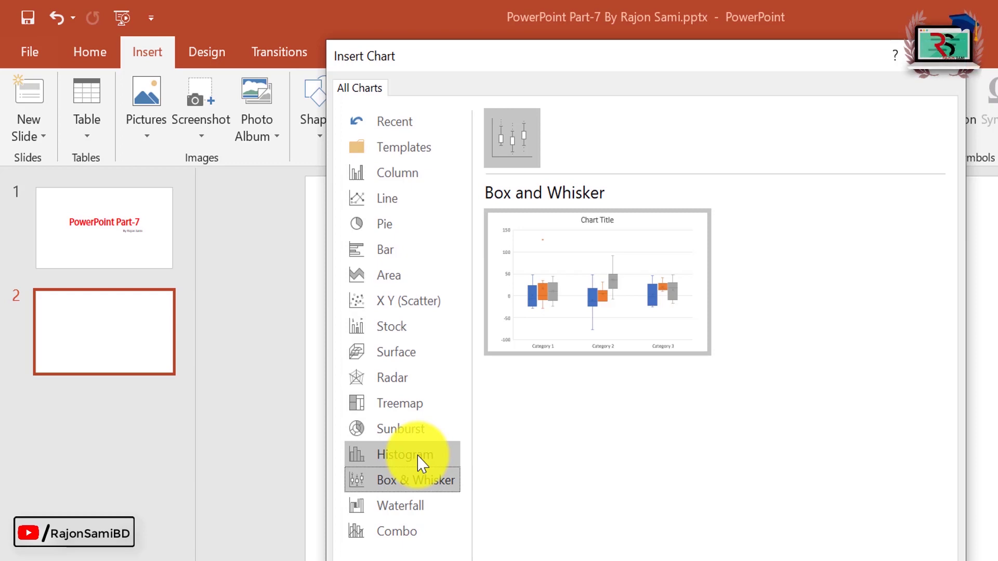
pyautogui.click(401, 174)
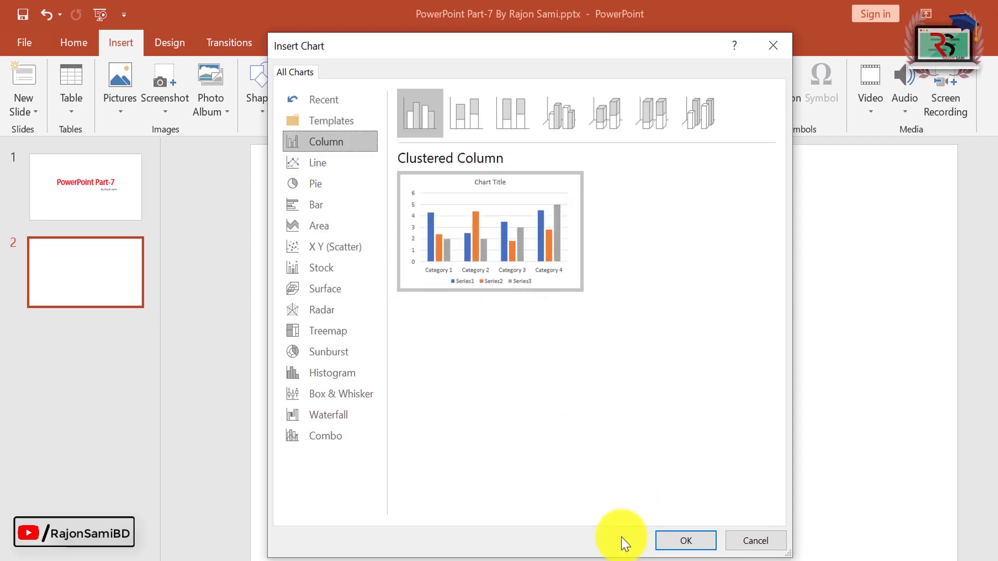
# - Insert the clustered column chart, move the data sheet aside and resize the chart to fit
pyautogui.click(671, 541)
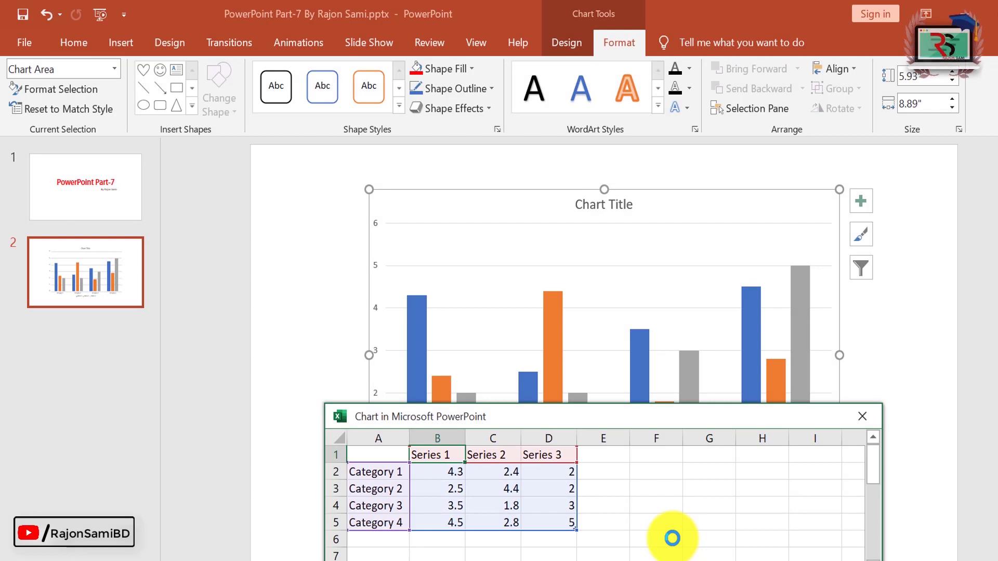
pyautogui.moveTo(629, 400)
pyautogui.mouseDown()
pyautogui.moveTo(516, 389)
pyautogui.moveTo(726, 52)
pyautogui.moveTo(781, 27)
pyautogui.mouseUp()
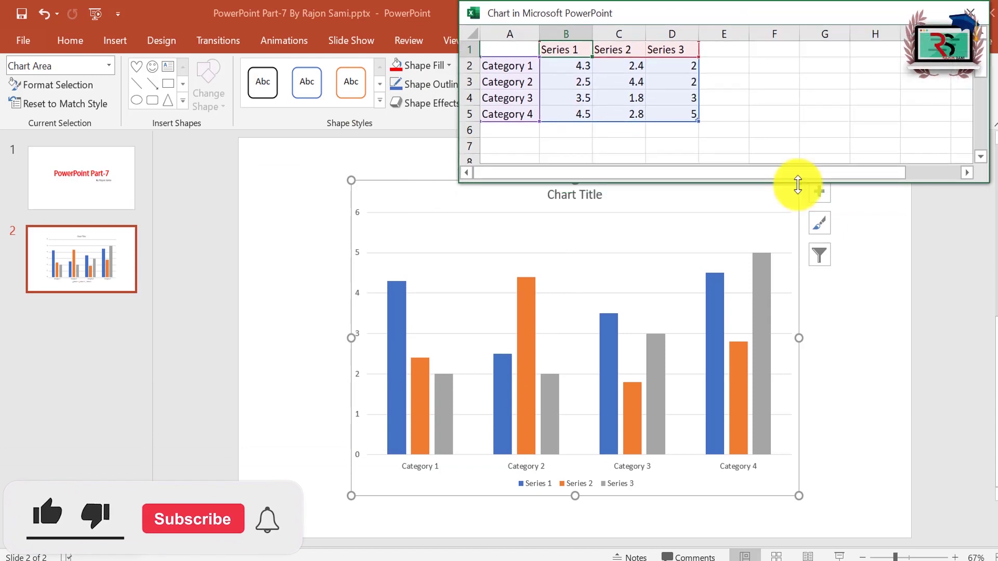
pyautogui.moveTo(798, 184); pyautogui.dragTo(798, 140)
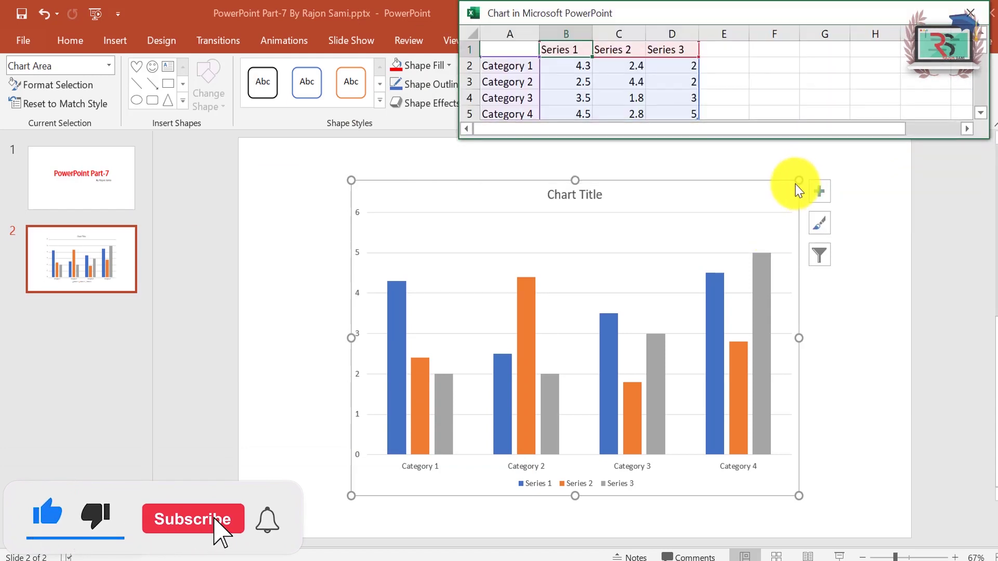
pyautogui.moveTo(799, 181); pyautogui.dragTo(755, 235)
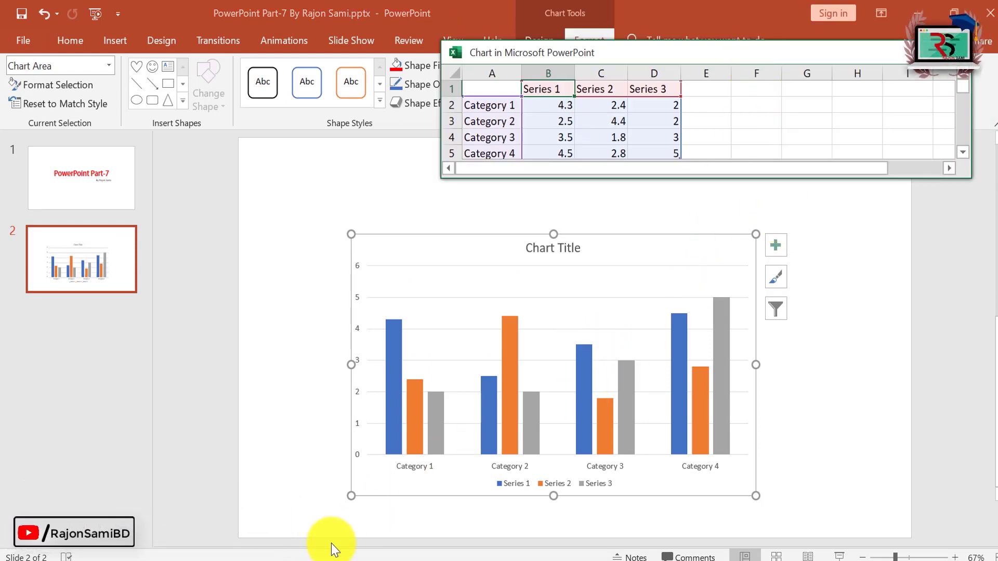
pyautogui.moveTo(352, 234); pyautogui.dragTo(322, 216)
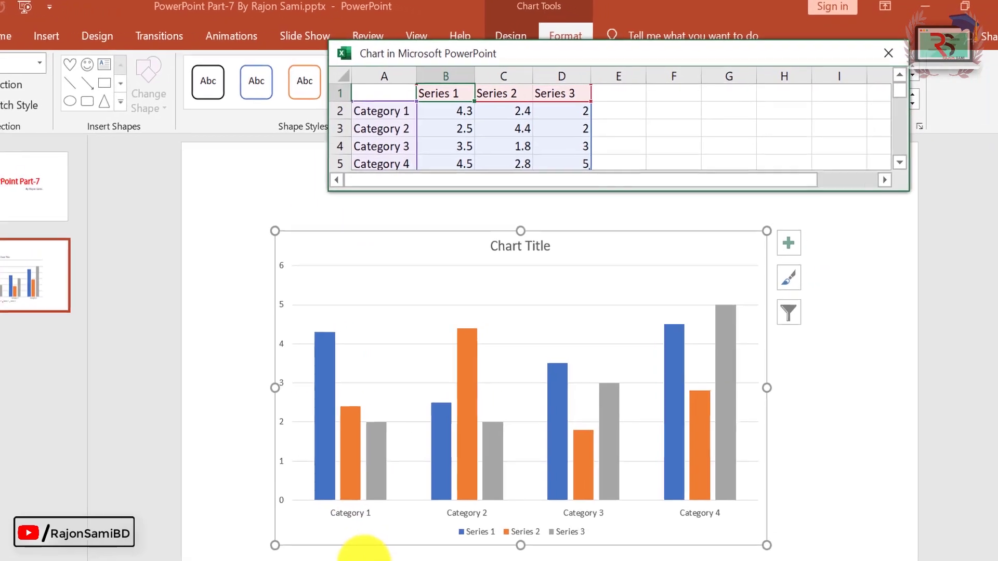
pyautogui.click(452, 129)
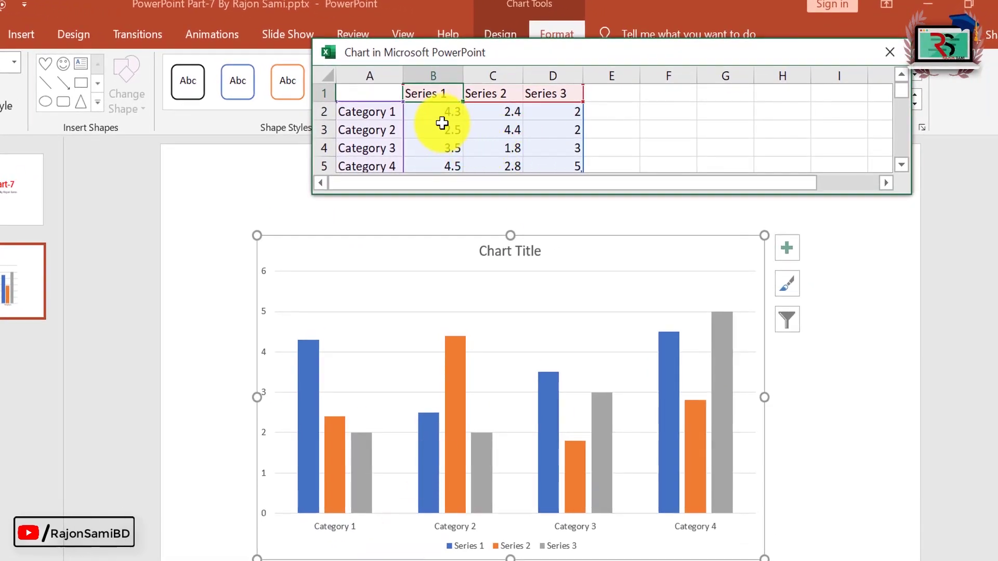
pyautogui.click(438, 91)
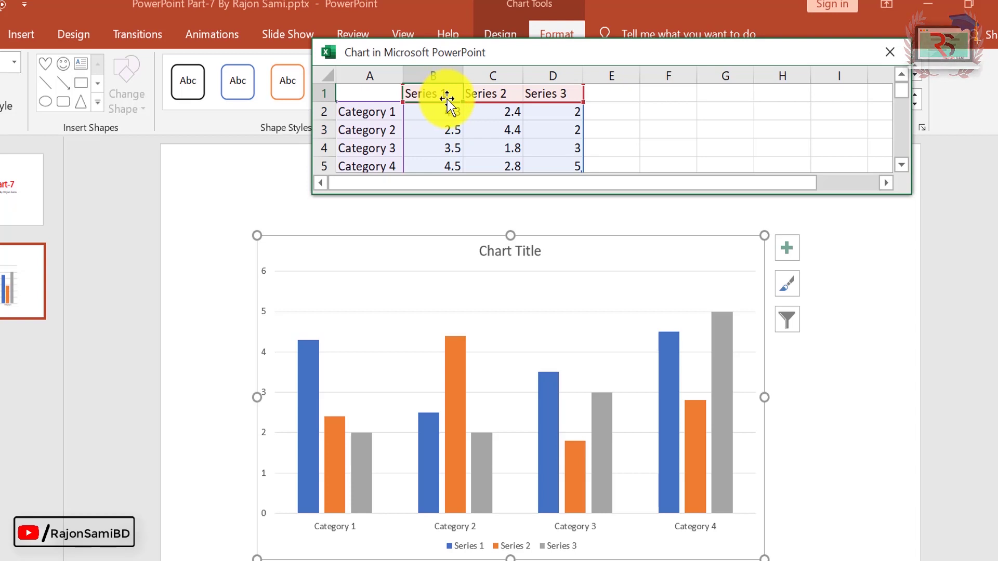
# - Replace the chart title text with 'Sale Report'
pyautogui.click(502, 254)
pyautogui.click(489, 250)
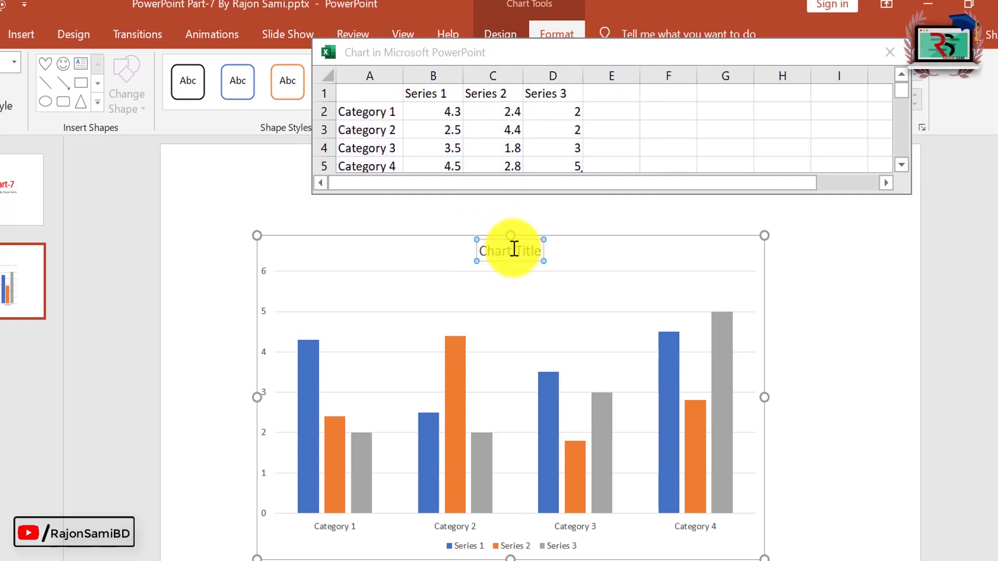
pyautogui.moveTo(480, 251); pyautogui.dragTo(545, 242)
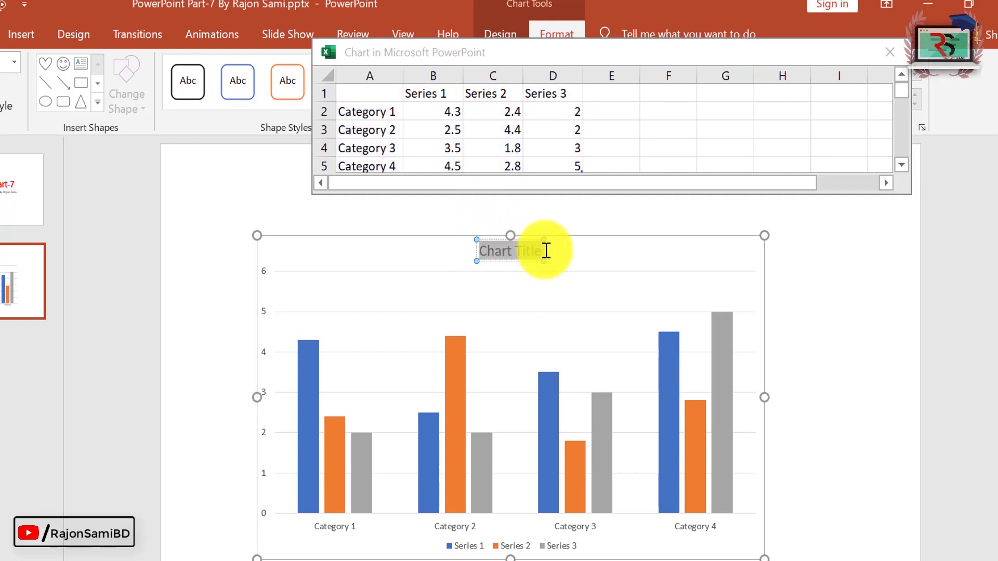
pyautogui.write('S')
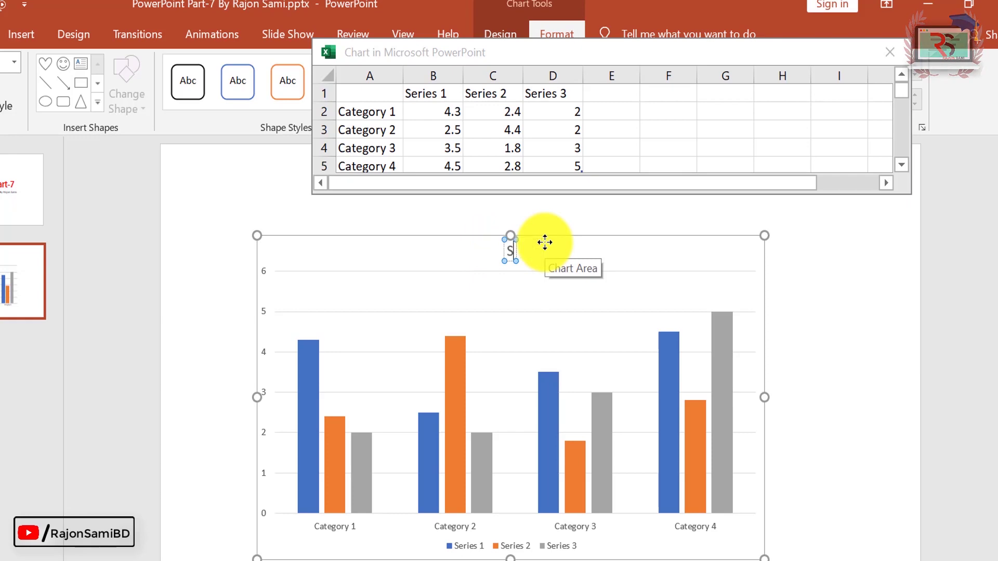
pyautogui.write('ale Report')
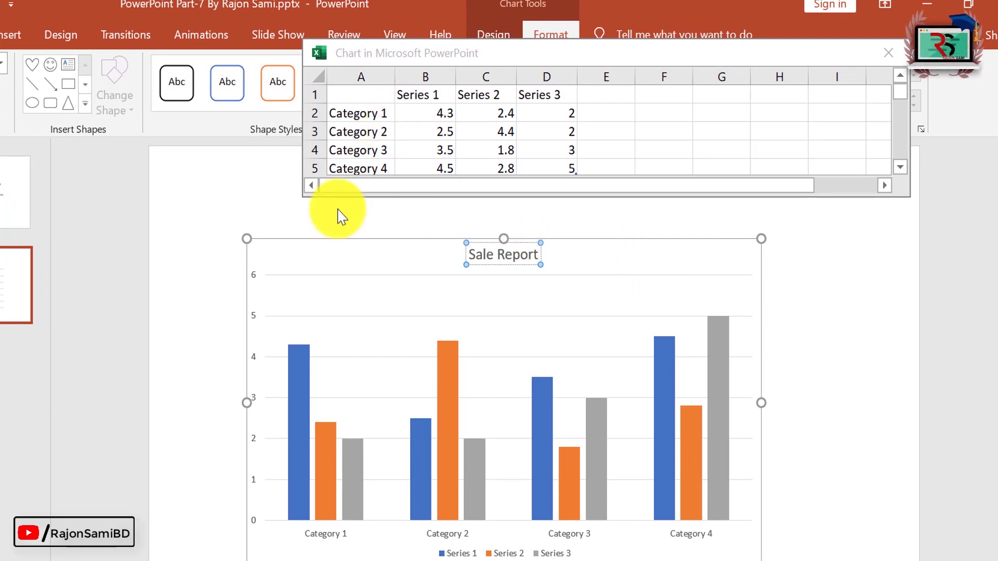
pyautogui.click(411, 95)
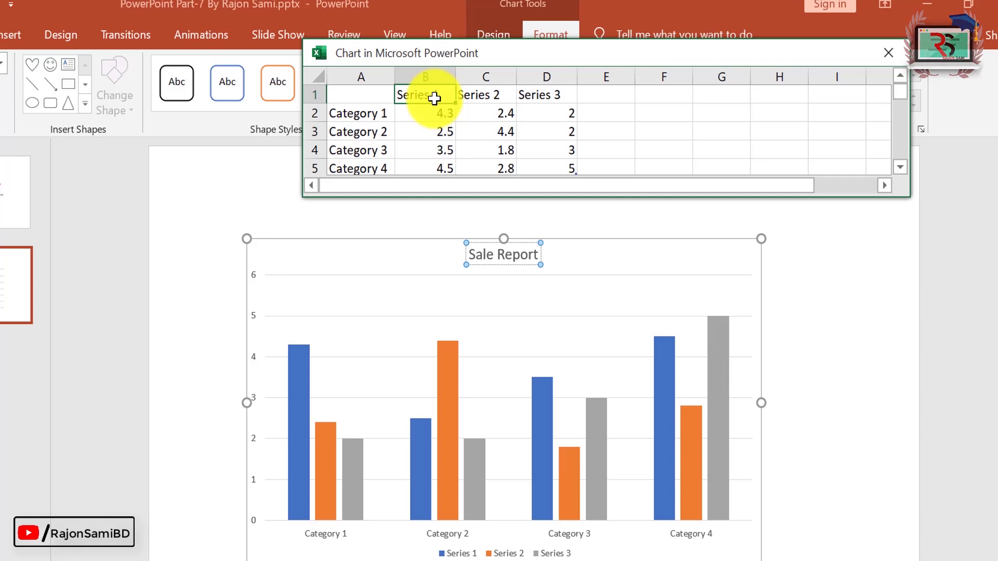
# - Name the series Mango, Apple, Orange and the categories Shop-Dhk, Shop-Kol, Shop-Bar, Shop-Cha
pyautogui.write('Mango')
pyautogui.click(490, 99)
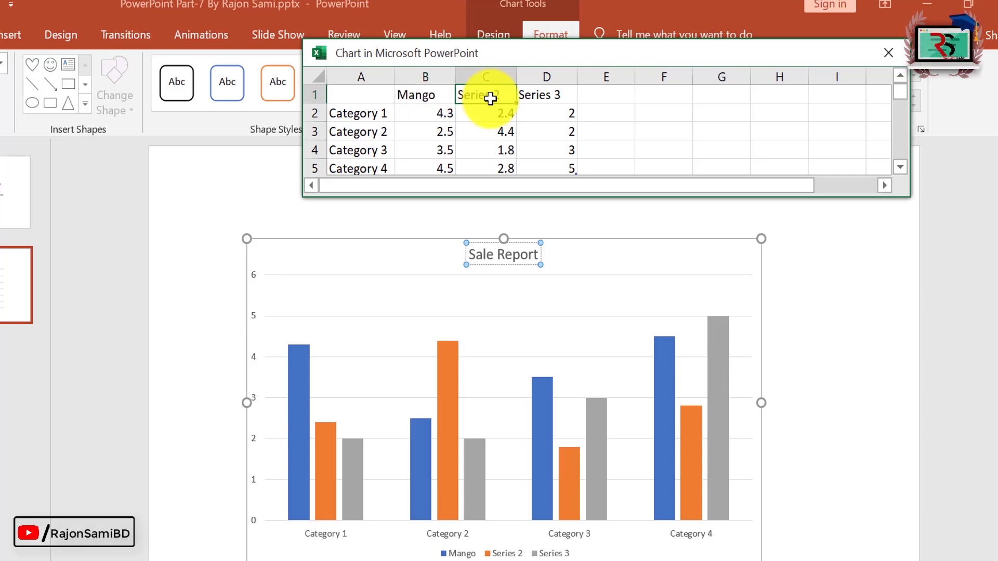
pyautogui.write('Apple')
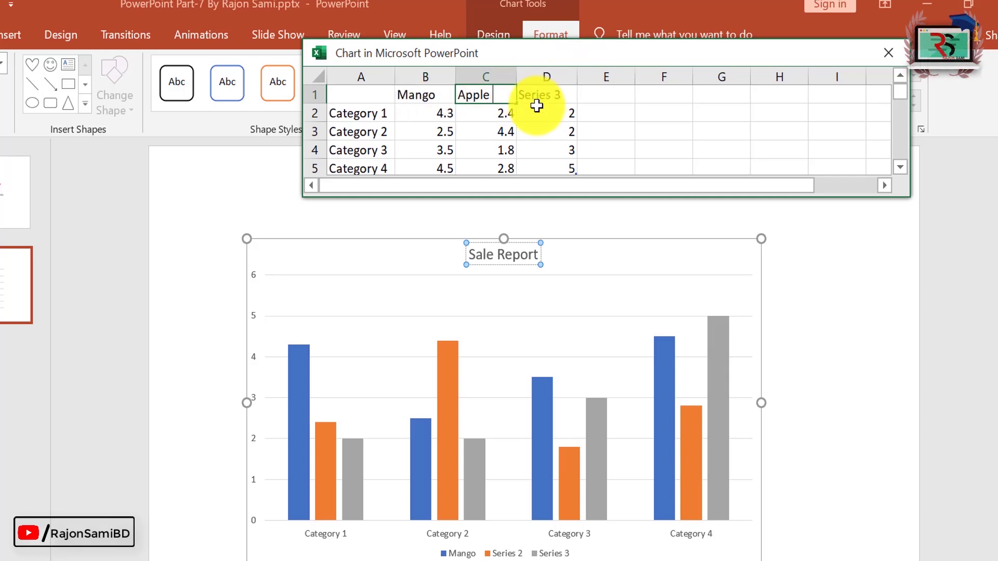
pyautogui.click(559, 93)
pyautogui.write('nge')
pyautogui.click(362, 115)
pyautogui.write('Shop')
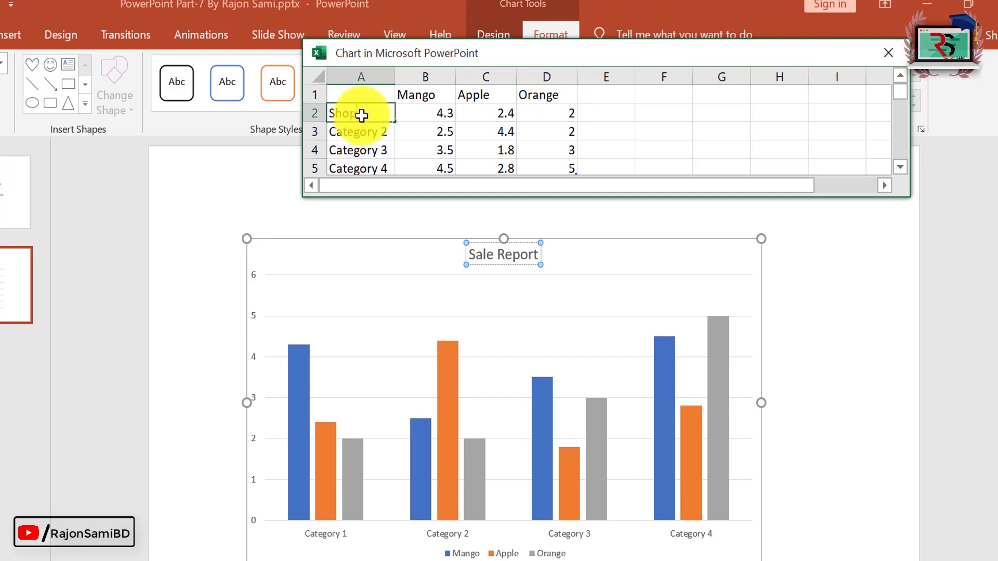
pyautogui.write('-Dhk')
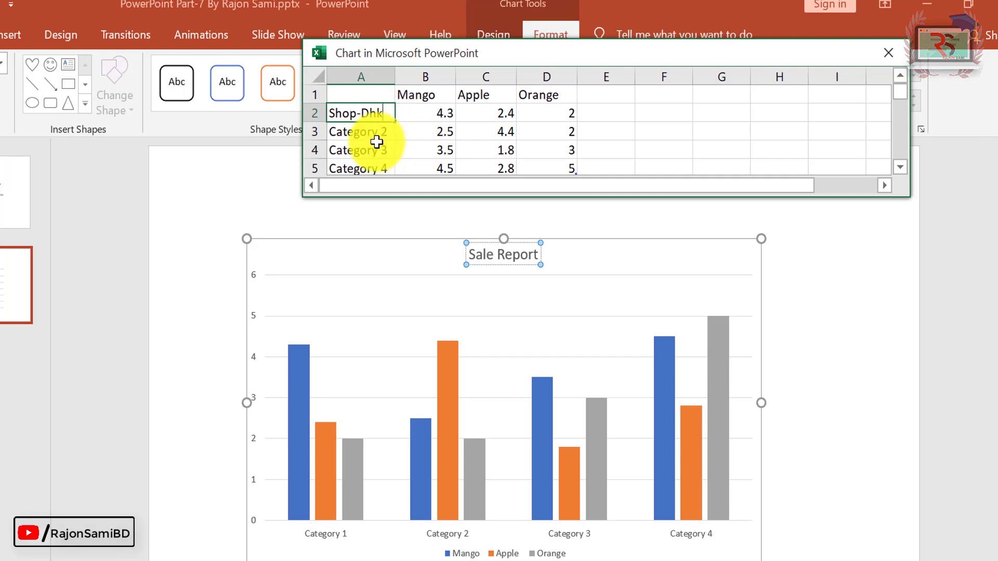
pyautogui.click(375, 141)
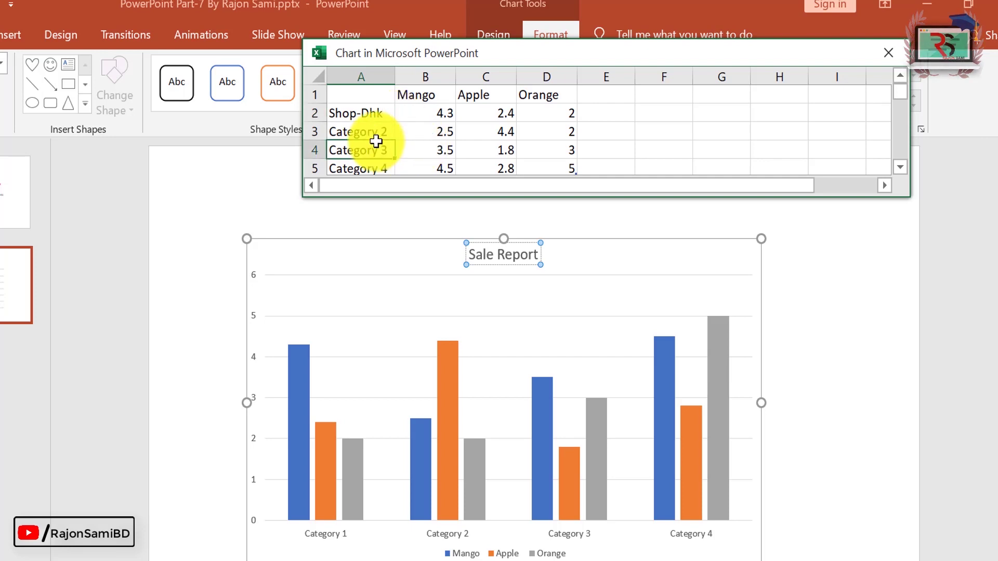
pyautogui.write('Shop-')
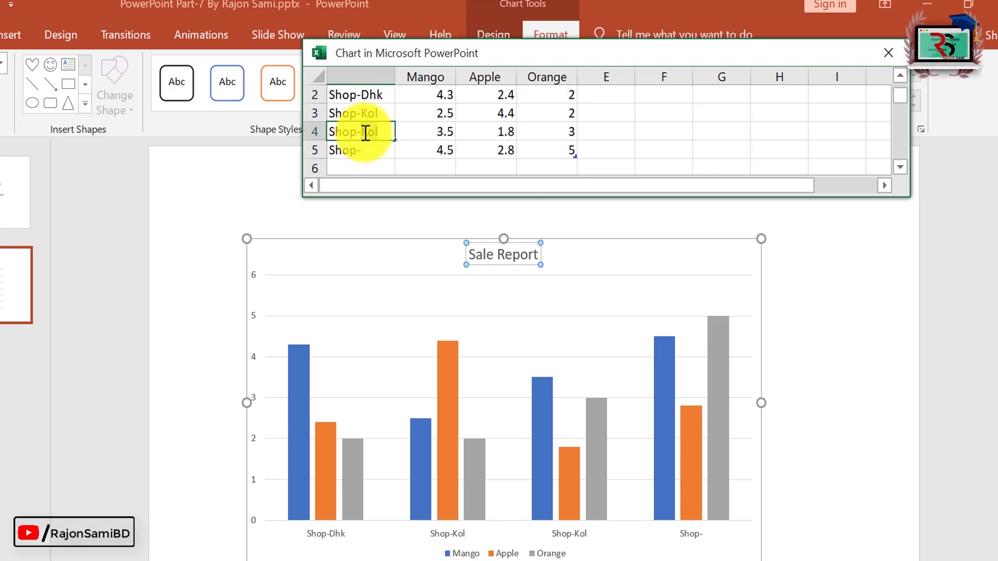
pyautogui.write('Bar')
pyautogui.click(376, 150)
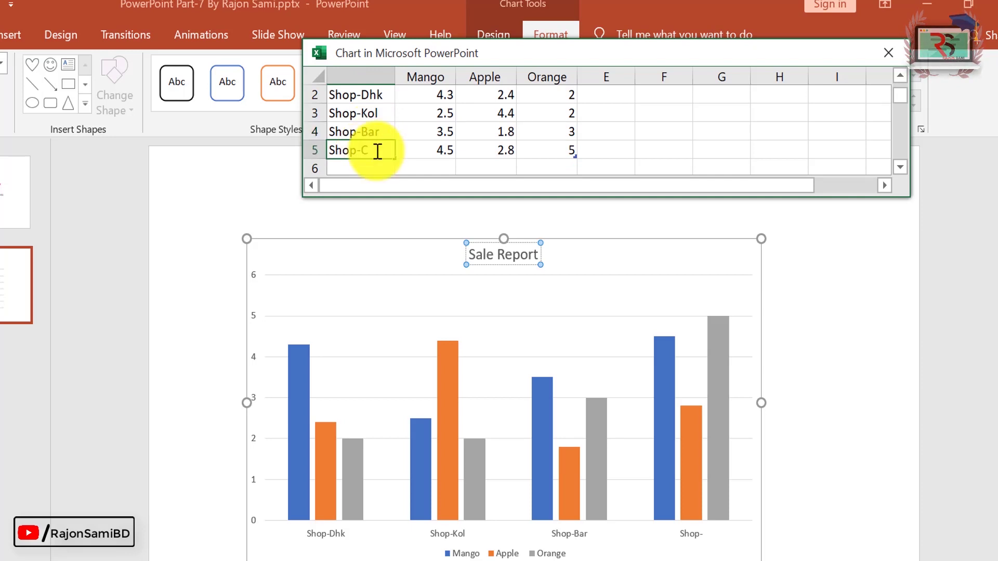
pyautogui.write('ha')
pyautogui.click(442, 114)
# - Enter Shop-Dhk's figures: Mango 50, Apple 45, Orange 30
pyautogui.scroll(1, 456, 140)
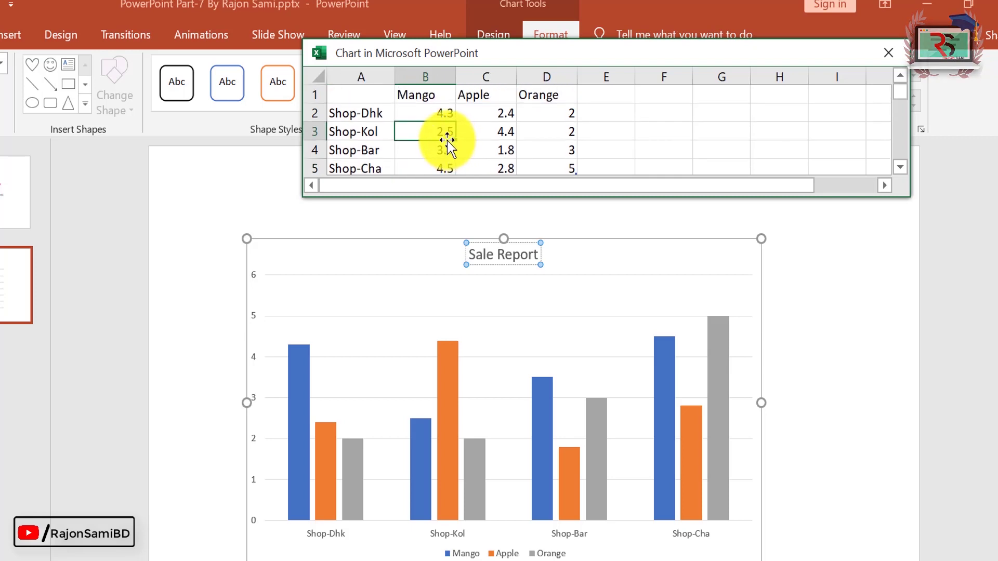
pyautogui.press('Up')
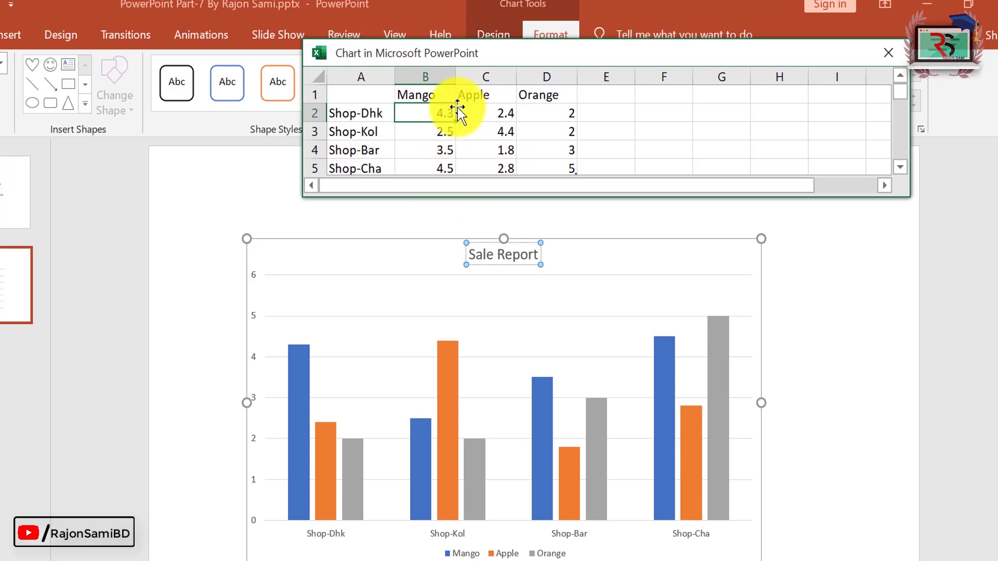
pyautogui.write('50')
pyautogui.click(500, 114)
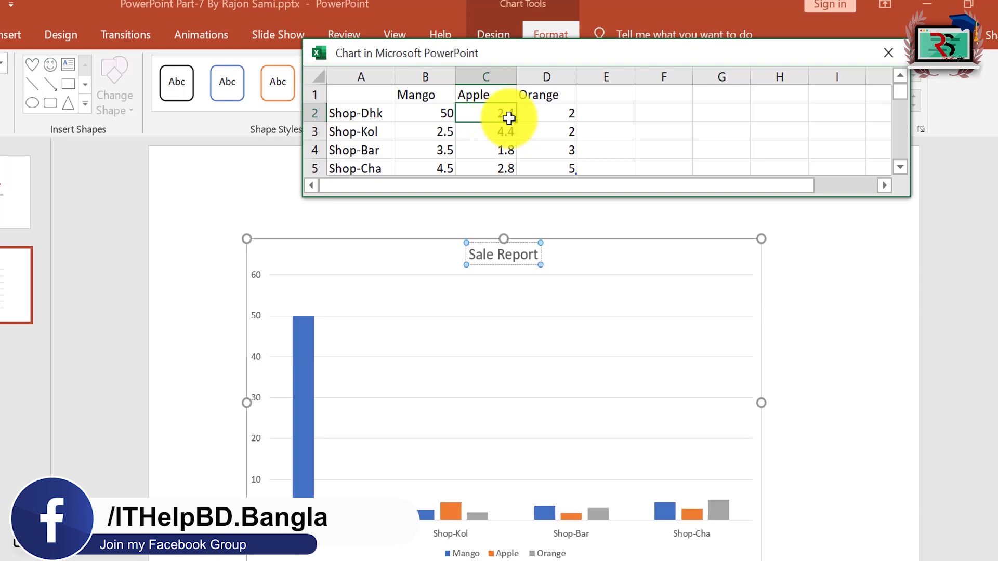
pyautogui.write('45')
pyautogui.click(543, 113)
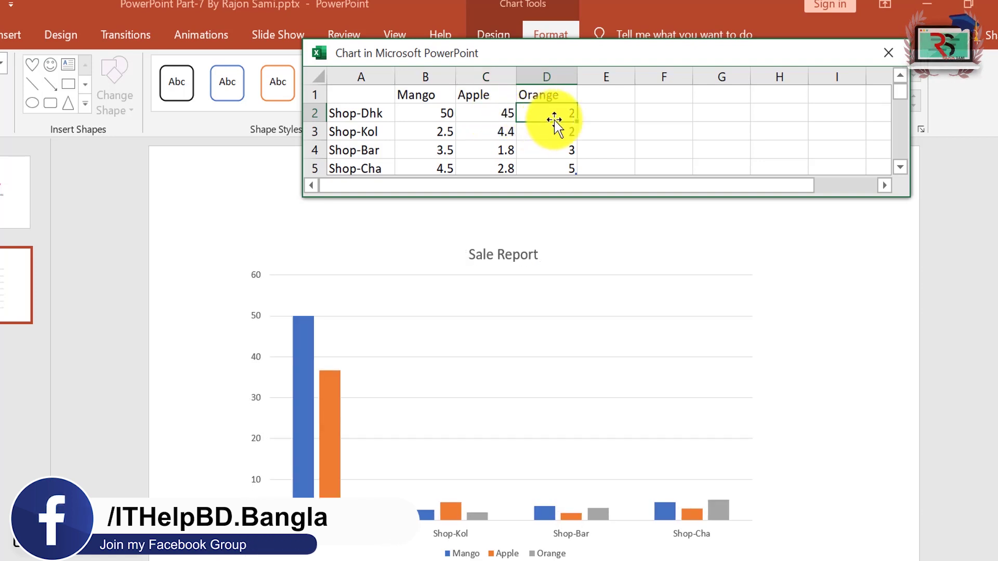
pyautogui.write('30')
pyautogui.press('Return')
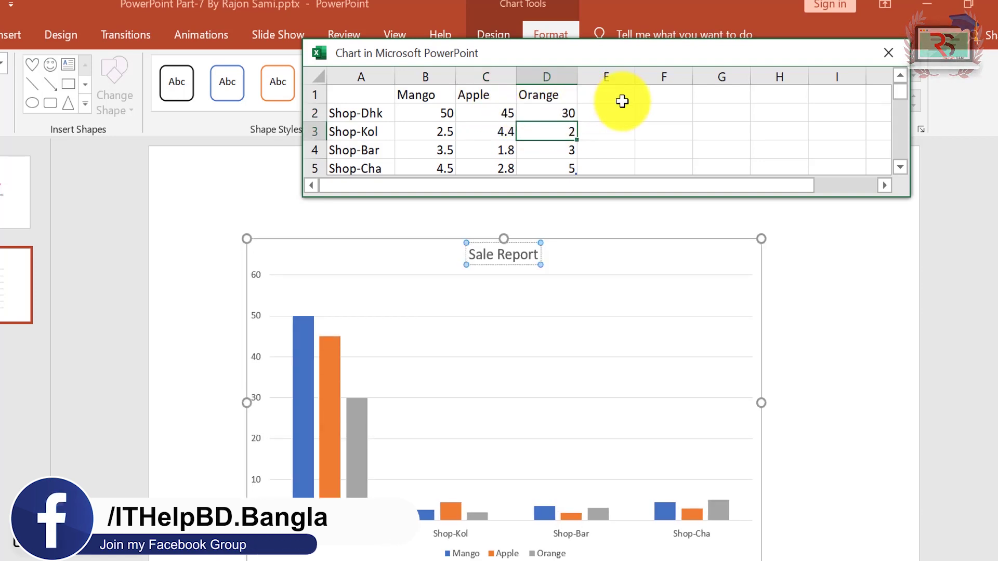
pyautogui.press('Left')
pyautogui.press('Left')
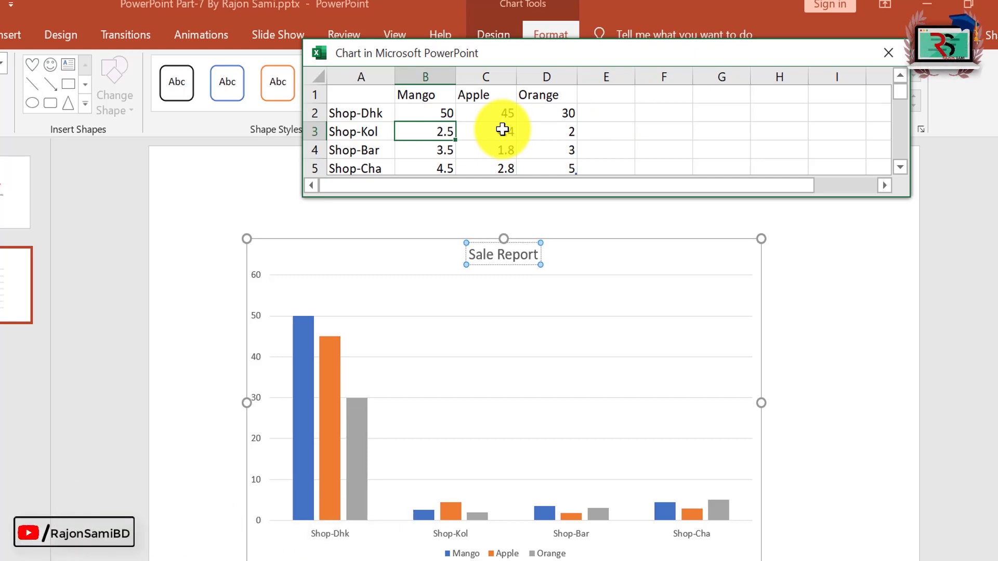
# - Enter Shop-Kol's figures 56, 20, 28 and Shop-Bar's figures 30, 29, 48
pyautogui.write('56')
pyautogui.click(503, 129)
pyautogui.write('20')
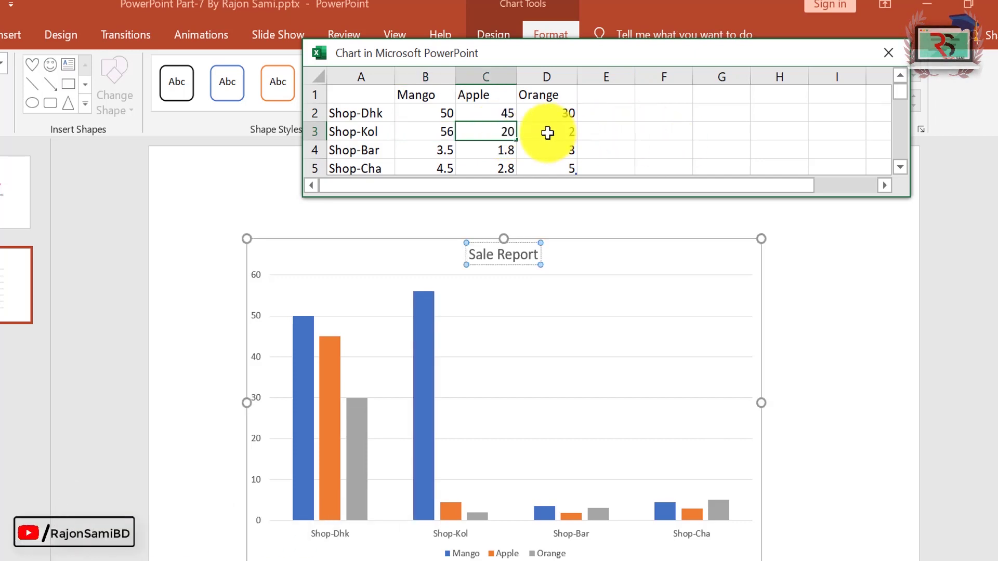
pyautogui.click(546, 131)
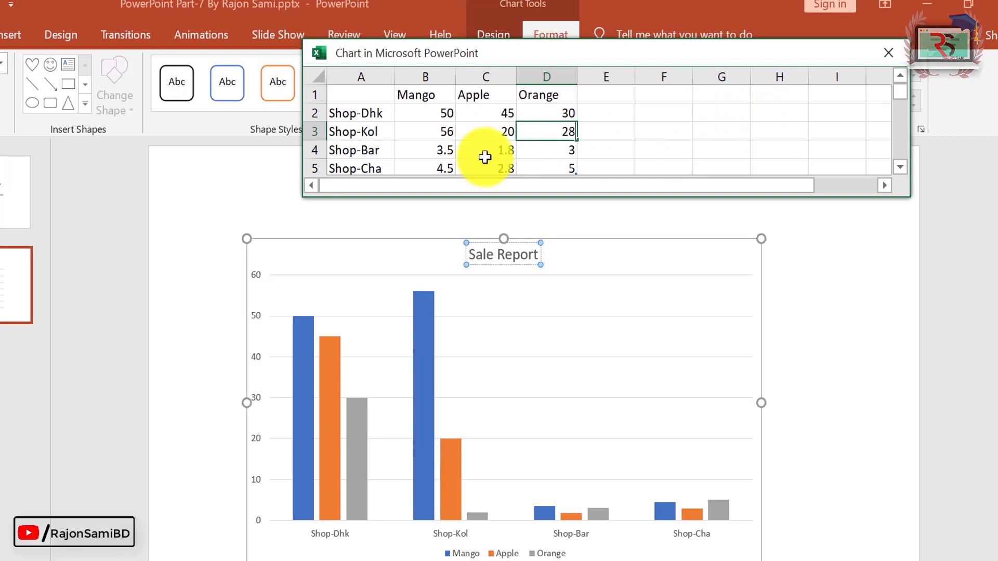
pyautogui.click(431, 150)
pyautogui.write('30')
pyautogui.click(501, 151)
pyautogui.write('29')
pyautogui.click(552, 152)
pyautogui.write('48')
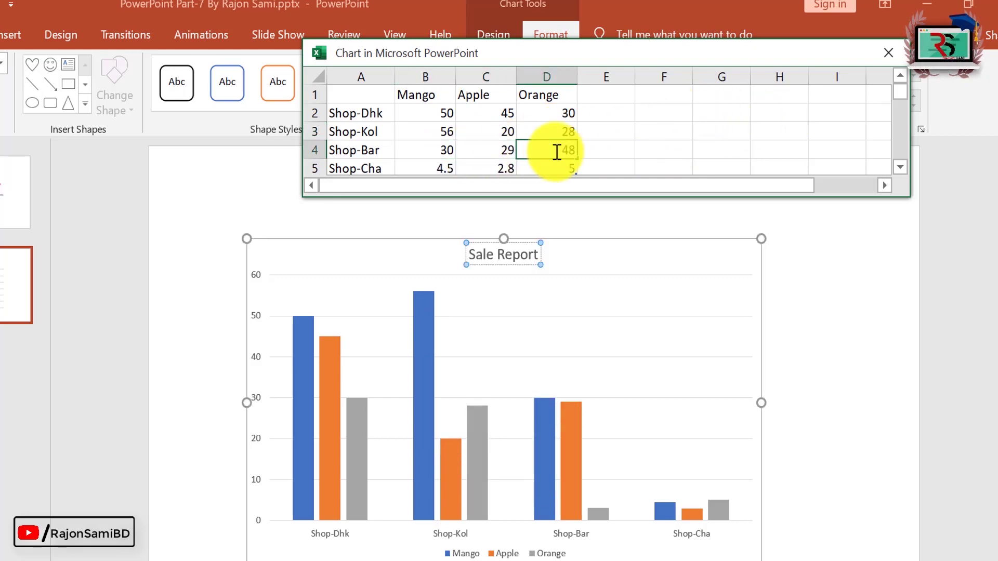
pyautogui.press('Return')
# - Enter Shop-Cha's figures 22, 35, 49 and close the data sheet
pyautogui.write('22')
pyautogui.press('Tab')
pyautogui.write('35')
pyautogui.press('Tab')
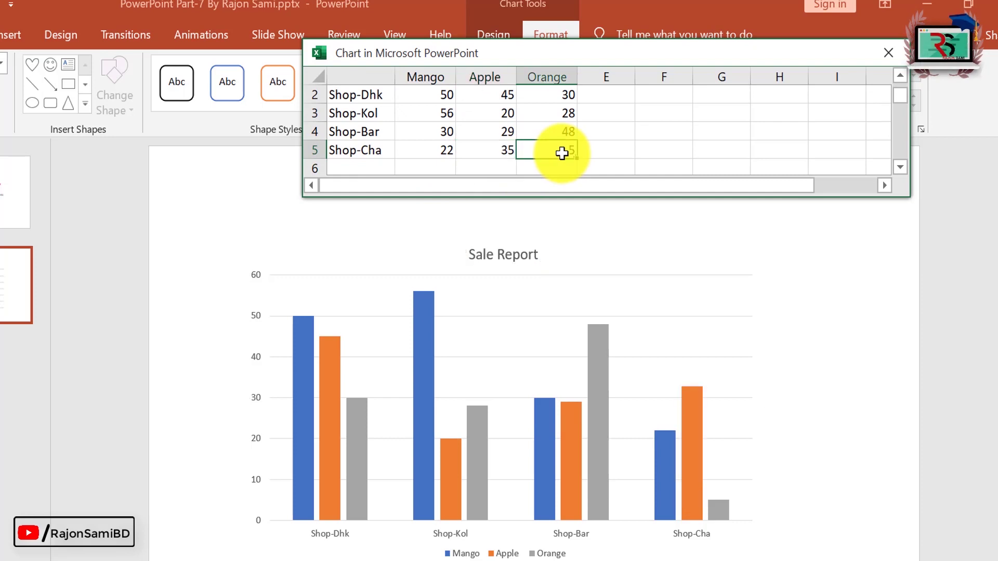
pyautogui.write('49')
pyautogui.click(676, 135)
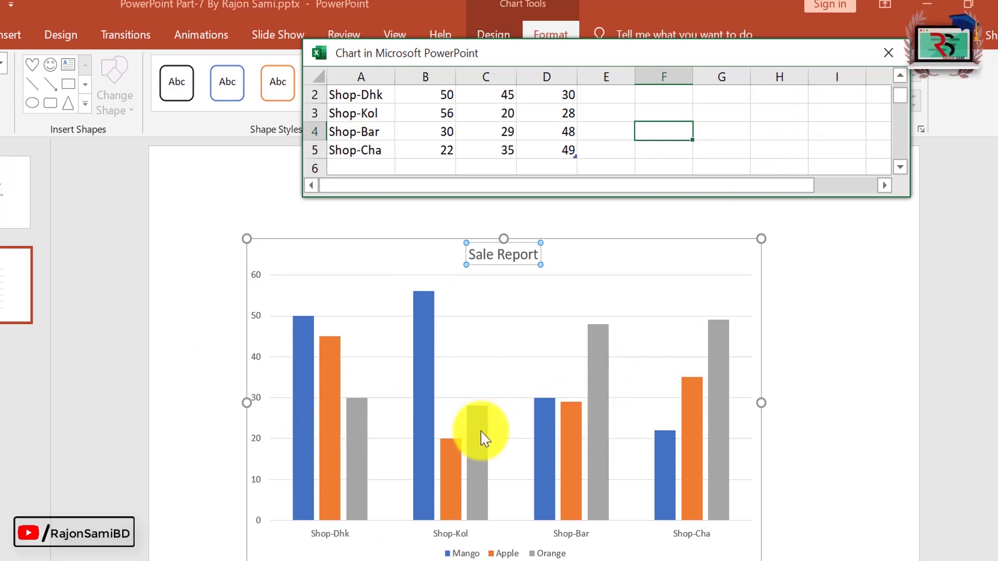
pyautogui.click(888, 53)
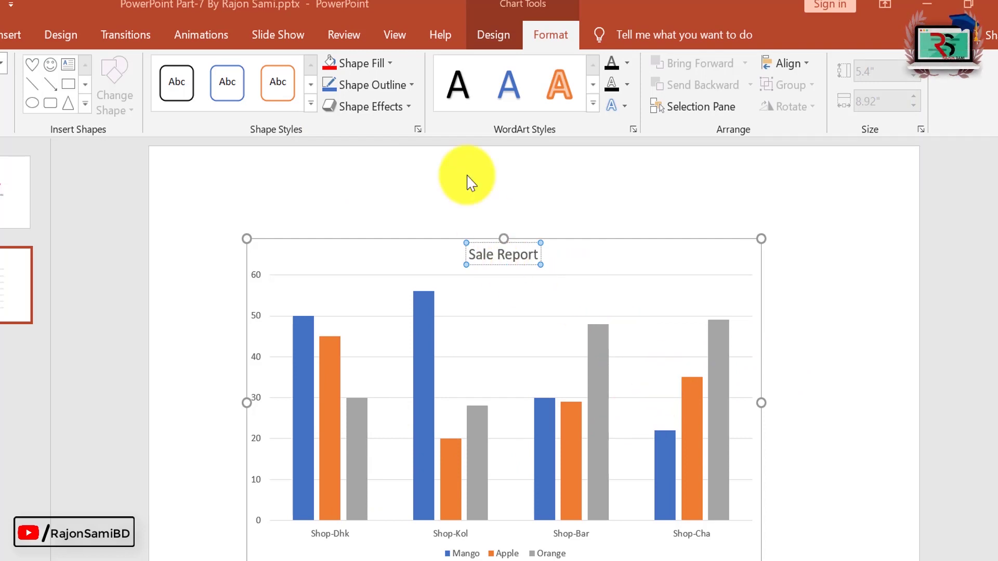
# - Apply the grey gradient chart style that shows value labels on each column
pyautogui.click(497, 35)
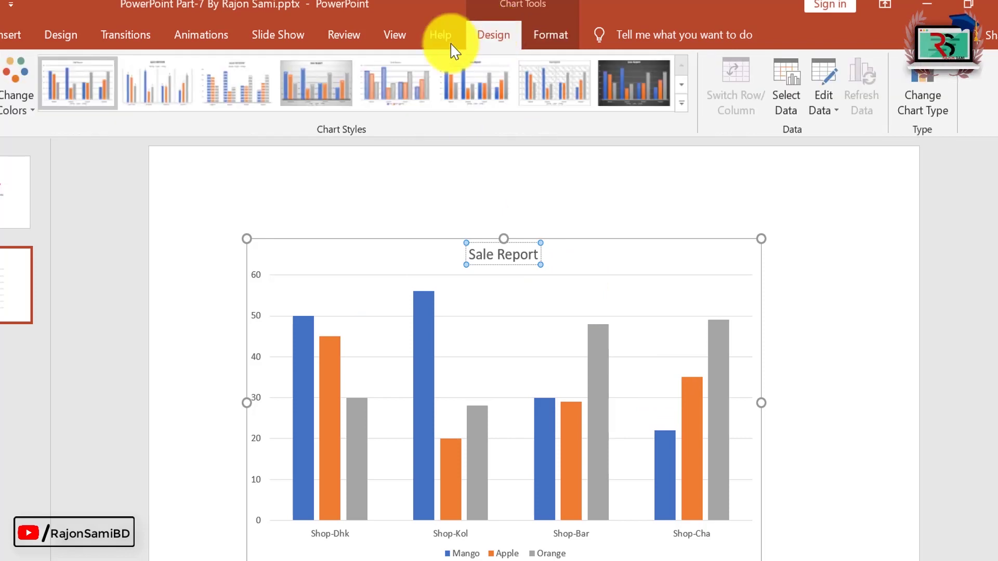
pyautogui.click(644, 85)
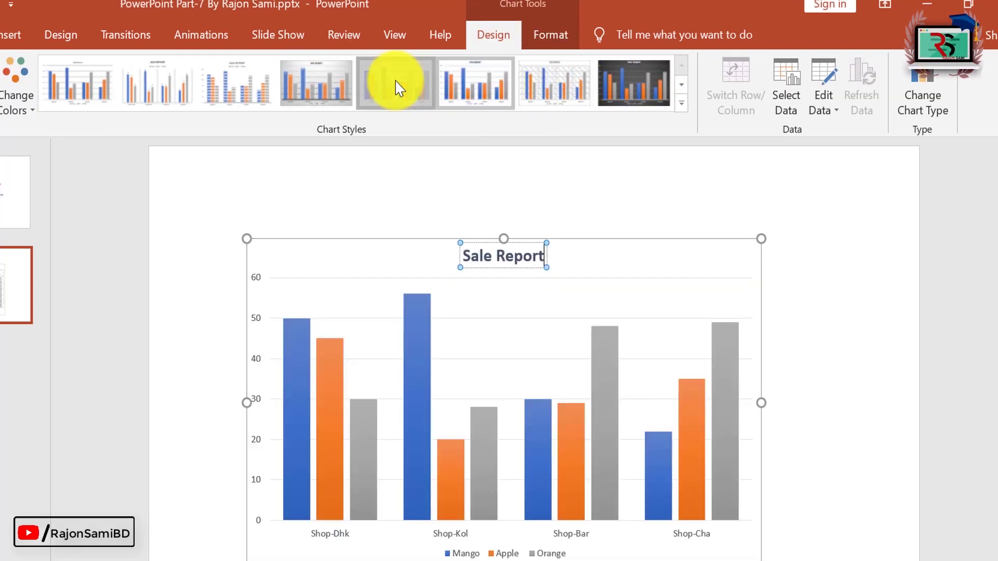
pyautogui.click(331, 97)
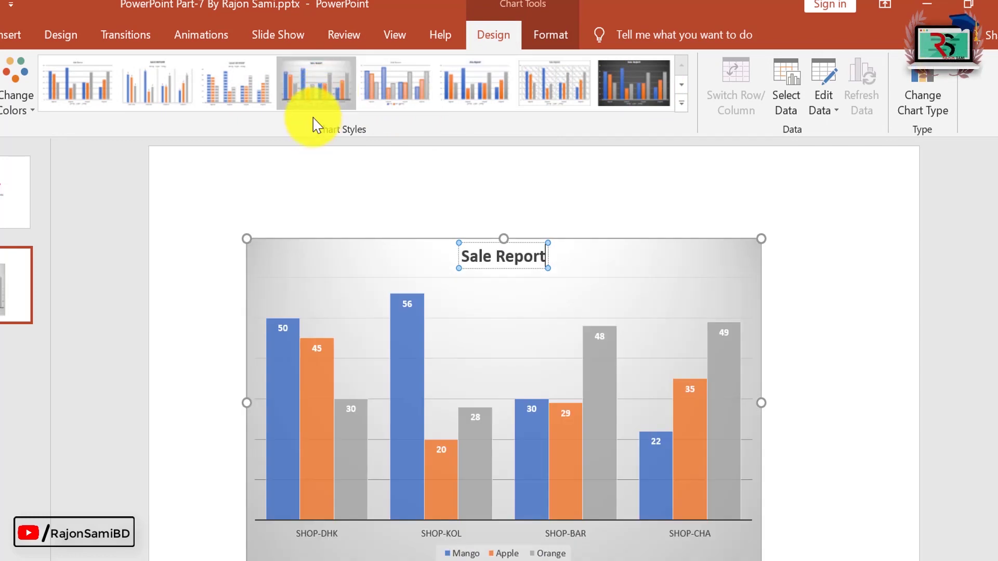
pyautogui.click(668, 304)
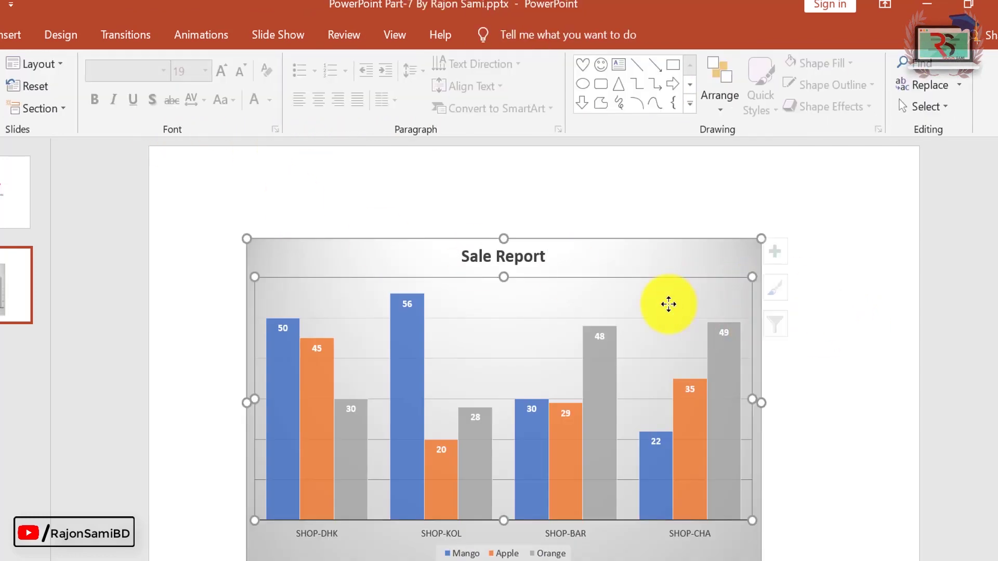
# - Try a data table, error bars and axis titles on the chart, then remove them all
pyautogui.click(784, 252)
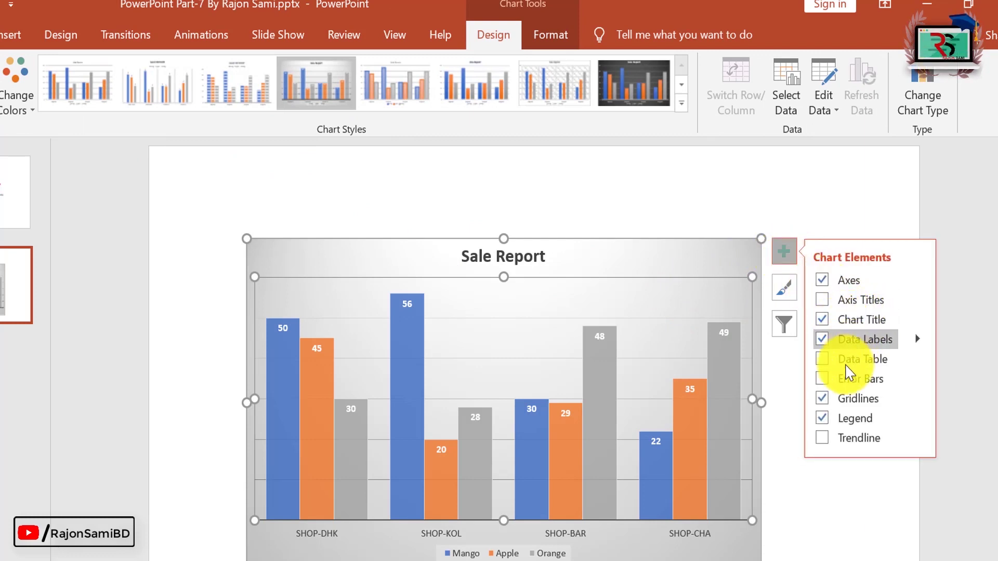
pyautogui.click(823, 360)
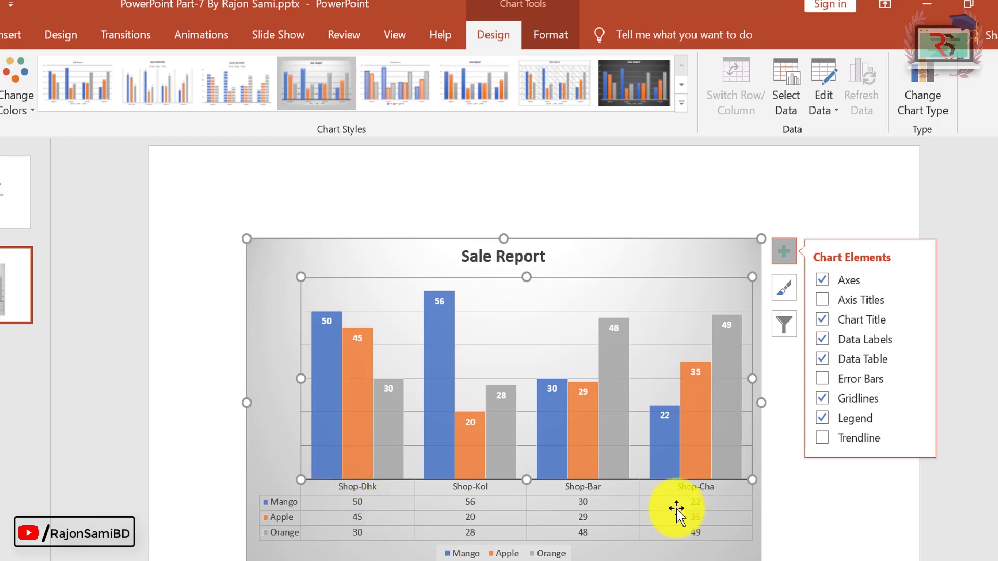
pyautogui.click(823, 359)
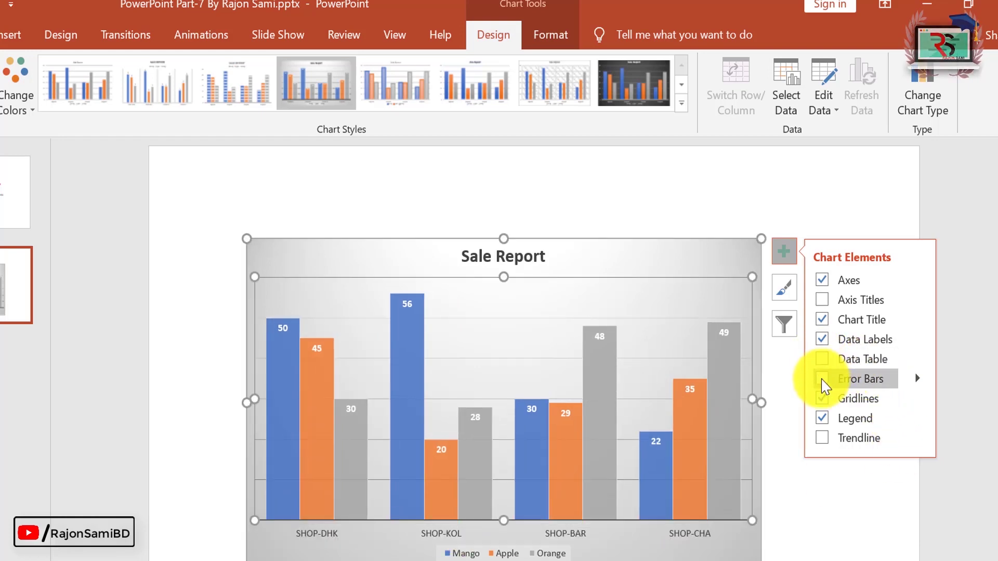
pyautogui.click(823, 379)
pyautogui.click(832, 378)
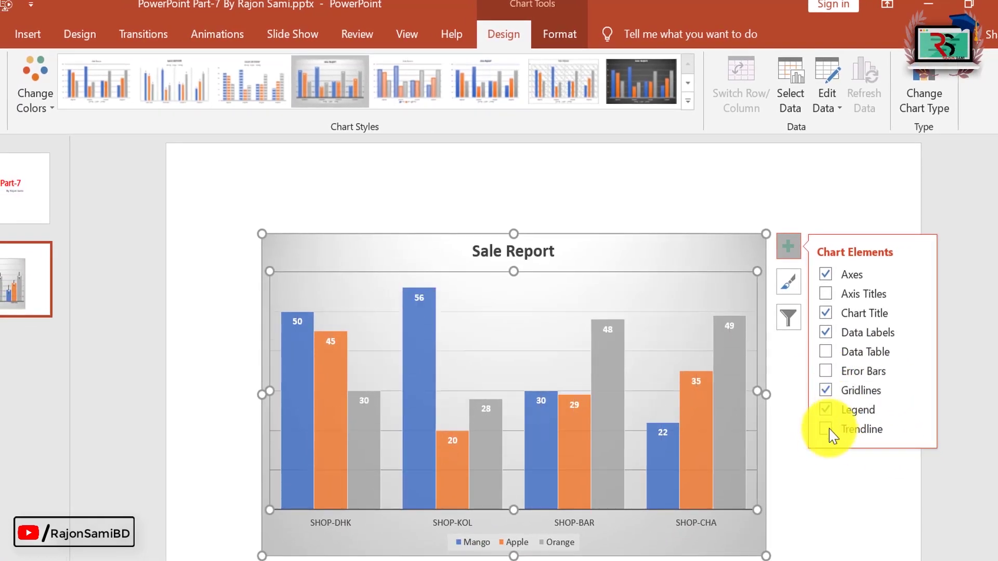
pyautogui.click(826, 294)
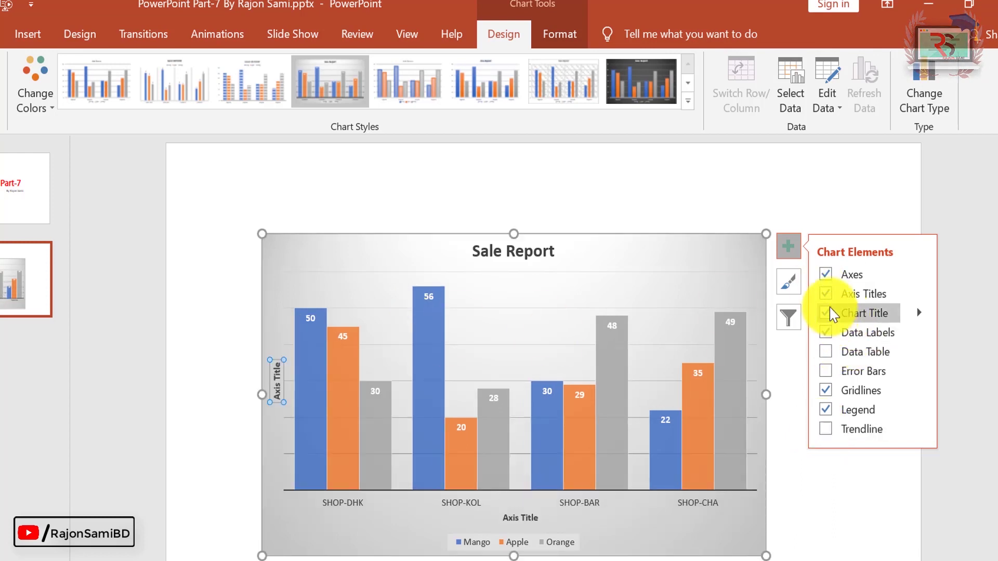
pyautogui.click(826, 301)
pyautogui.click(822, 352)
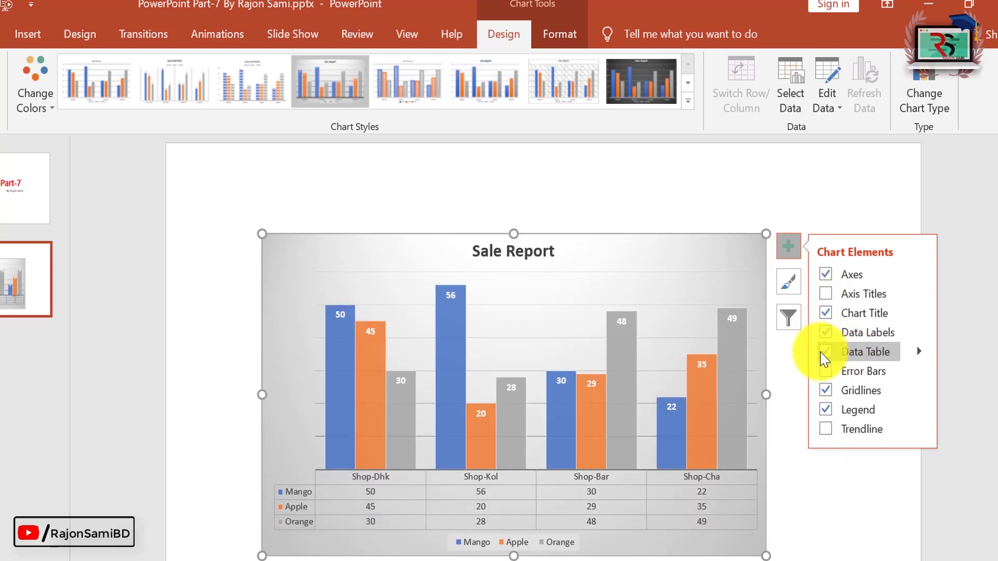
pyautogui.click(820, 351)
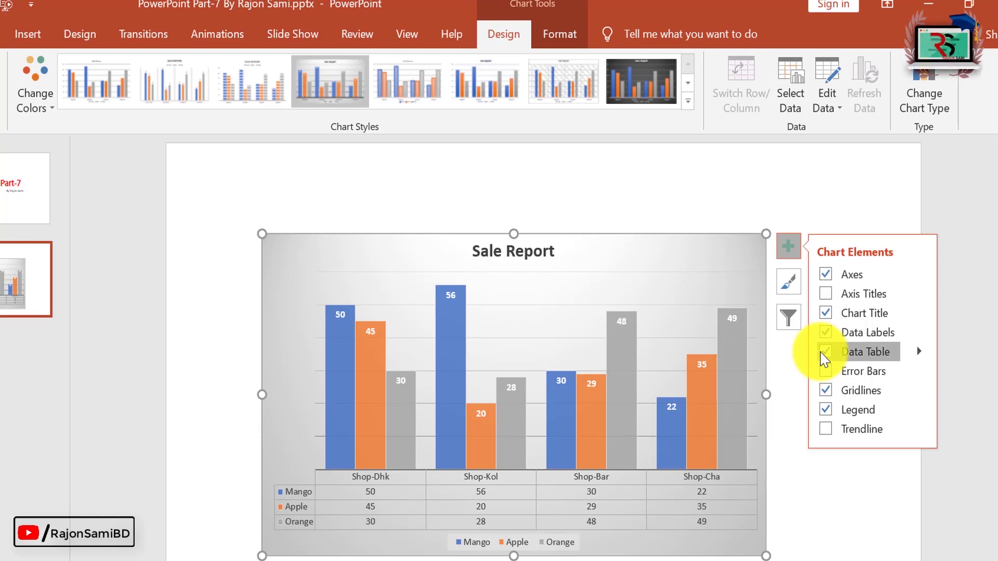
pyautogui.click(791, 295)
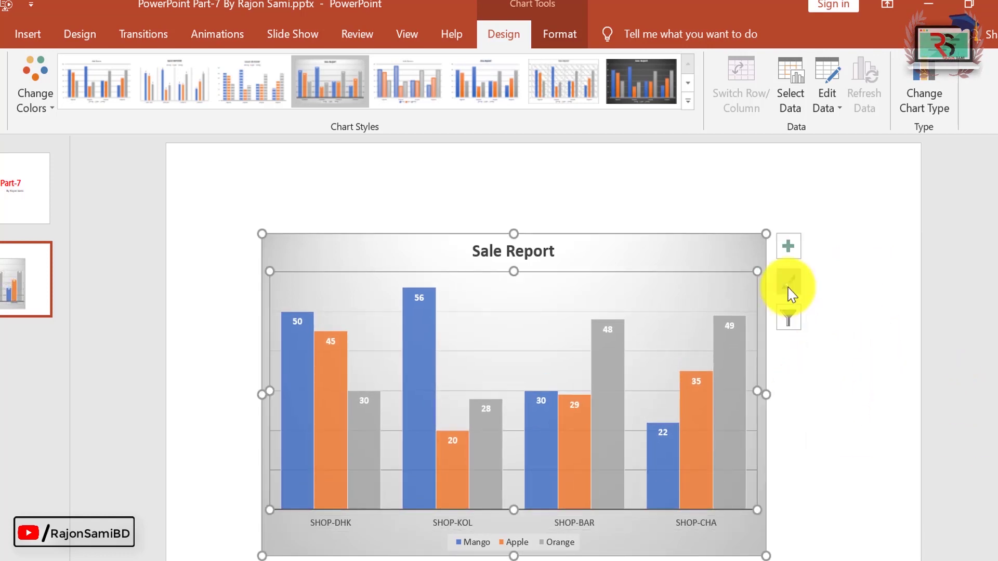
pyautogui.click(789, 293)
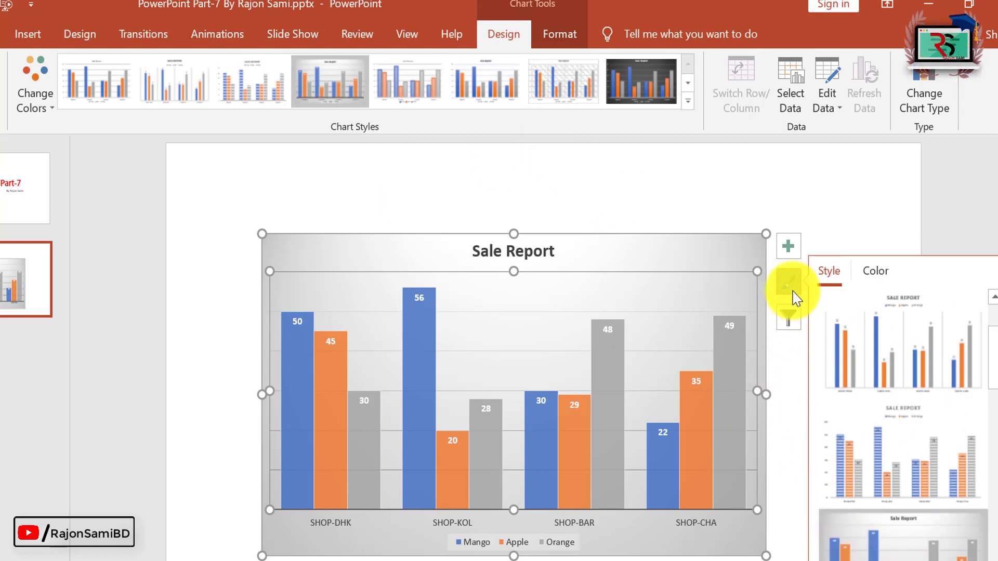
pyautogui.click(826, 225)
# - Browse the chart's 3-D rotation shape effects without applying one
pyautogui.click(624, 239)
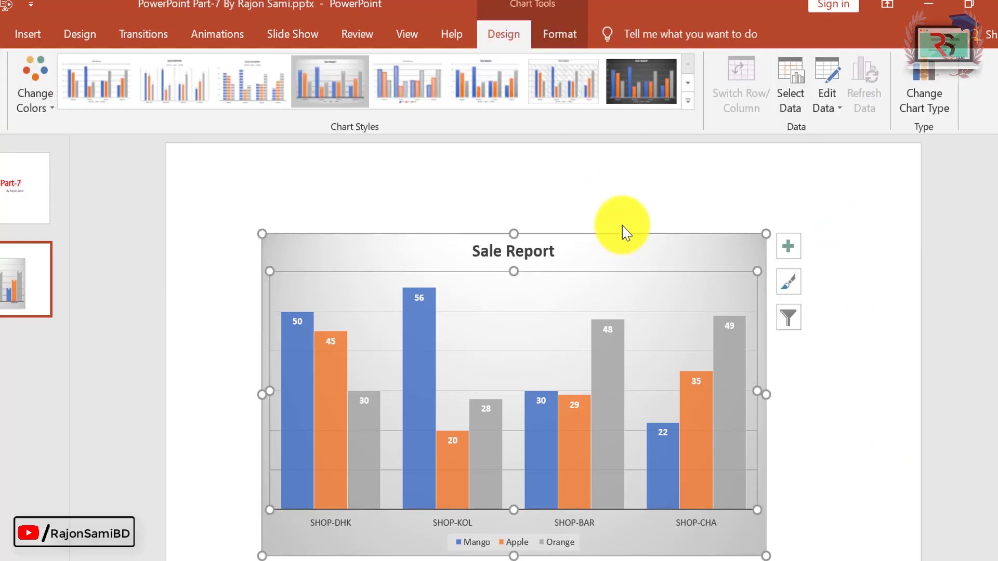
pyautogui.click(560, 33)
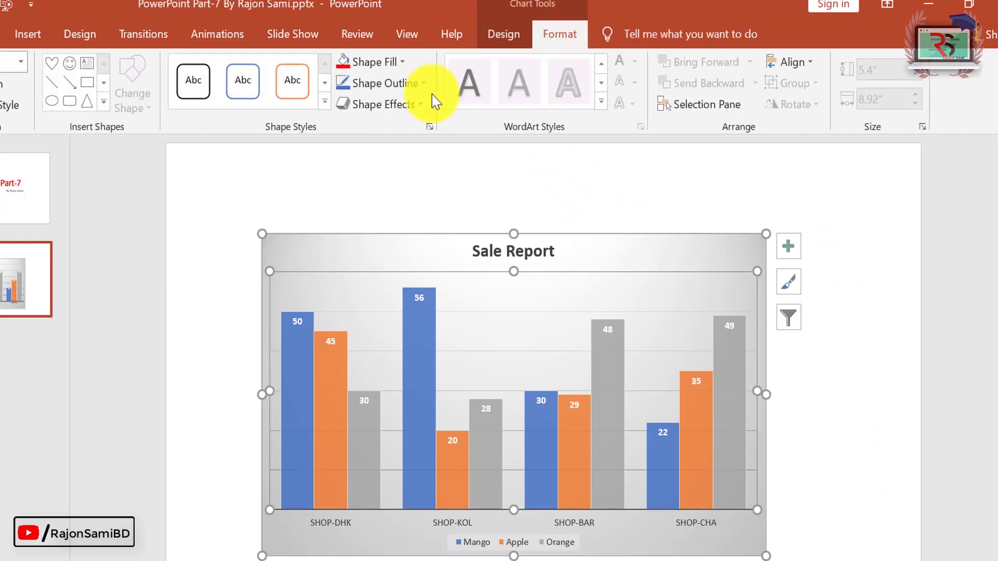
pyautogui.click(421, 106)
pyautogui.moveTo(405, 388)
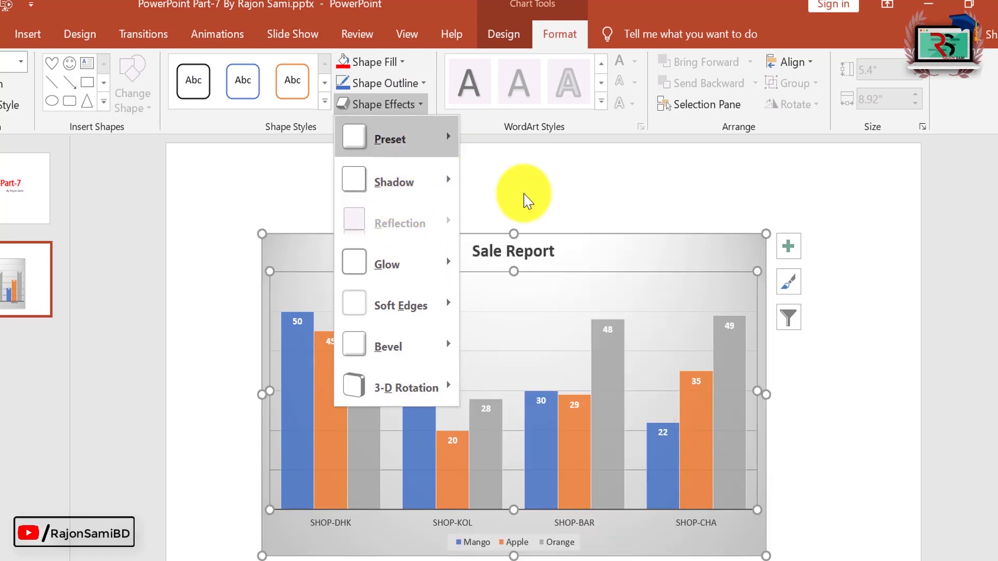
pyautogui.click(617, 370)
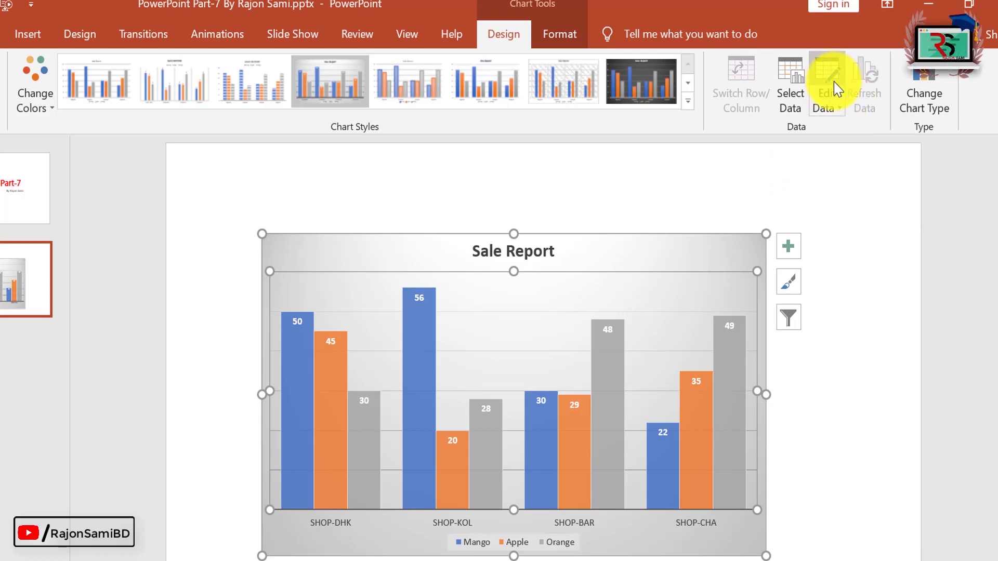
# - Change the Shop-Kol Mango value from 56 to 29 and close the data sheet
pyautogui.click(827, 93)
pyautogui.click(356, 123)
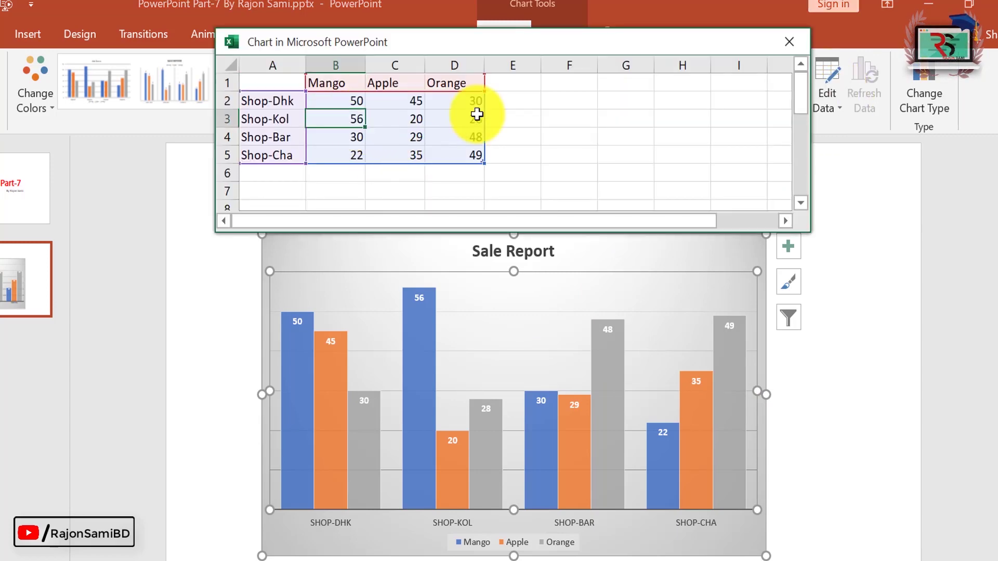
pyautogui.write('20')
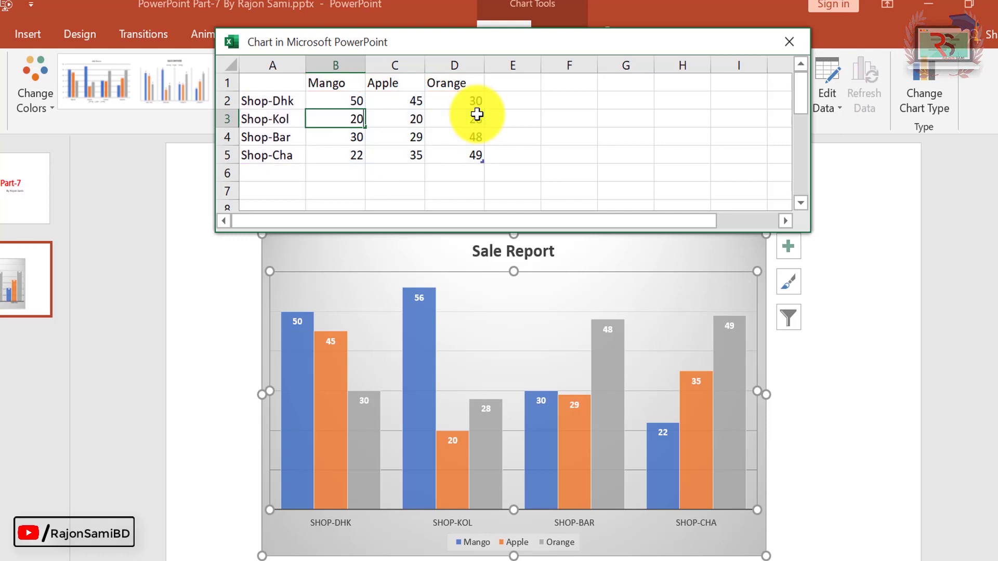
pyautogui.write('9')
pyautogui.press('Return')
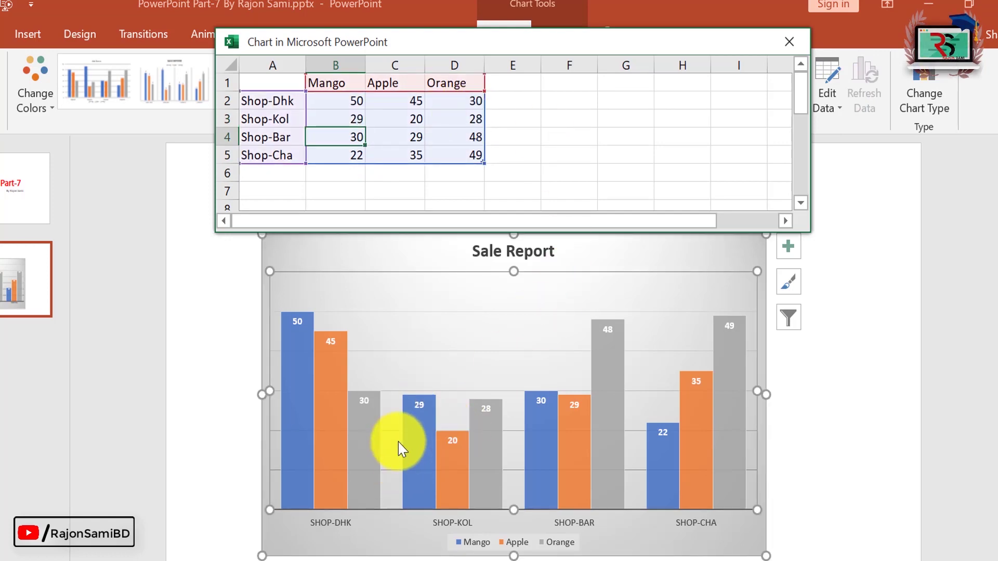
pyautogui.click(794, 408)
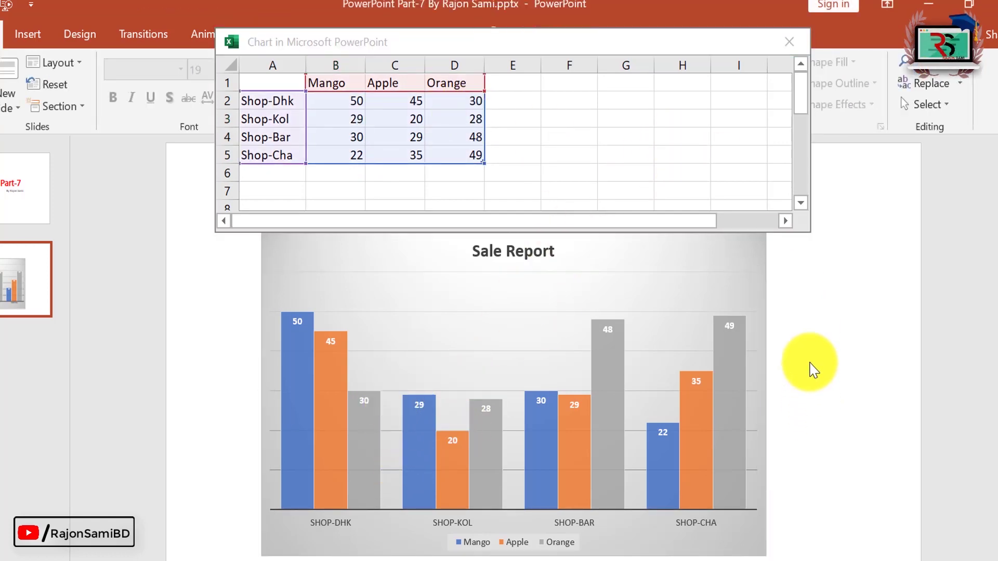
pyautogui.click(802, 43)
pyautogui.click(517, 318)
pyautogui.rightClick(502, 286)
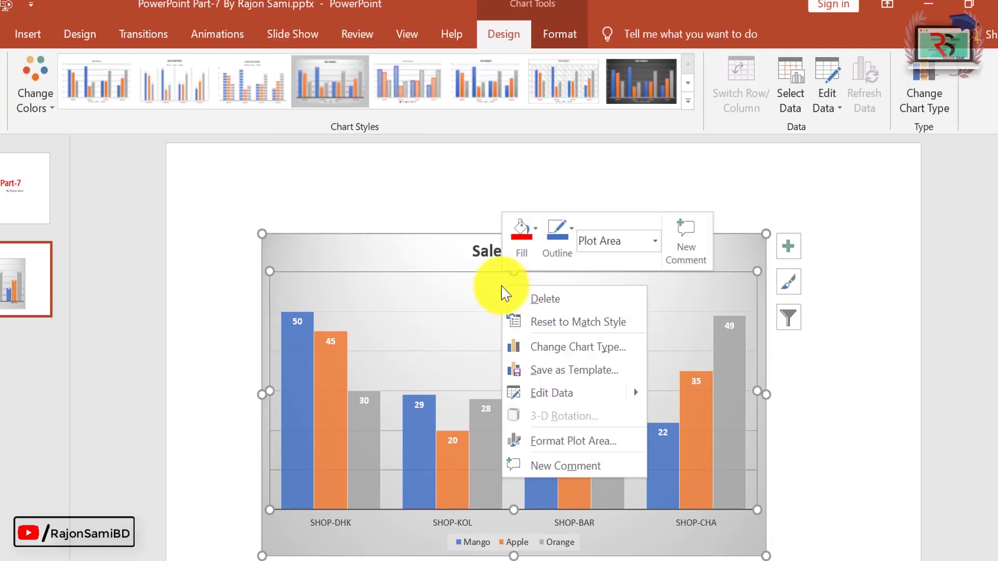
pyautogui.click(577, 399)
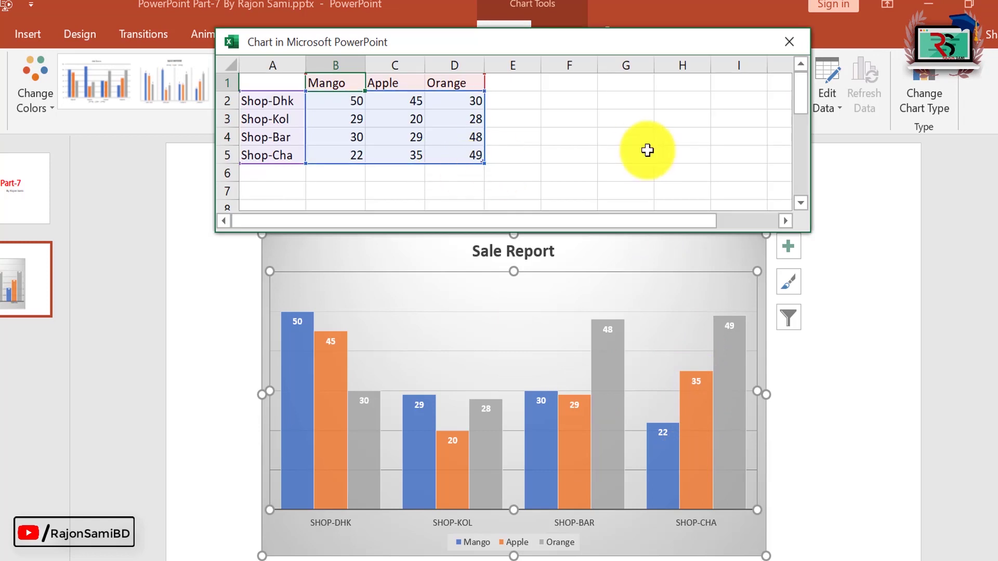
pyautogui.click(789, 42)
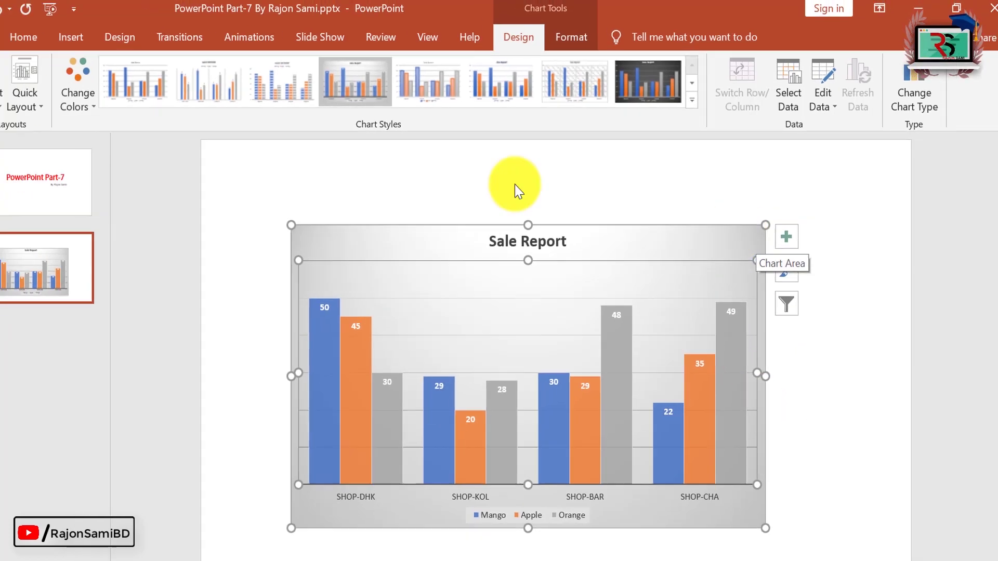
# - Delete the column chart and insert a pie chart in its place
pyautogui.click(515, 184)
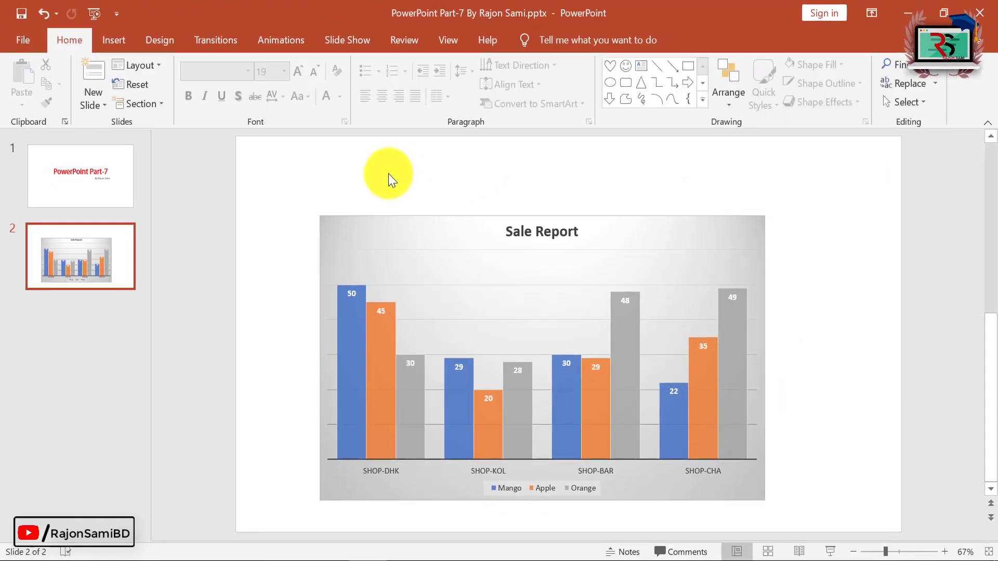
pyautogui.moveTo(316, 152); pyautogui.dragTo(903, 533)
pyautogui.press('Delete')
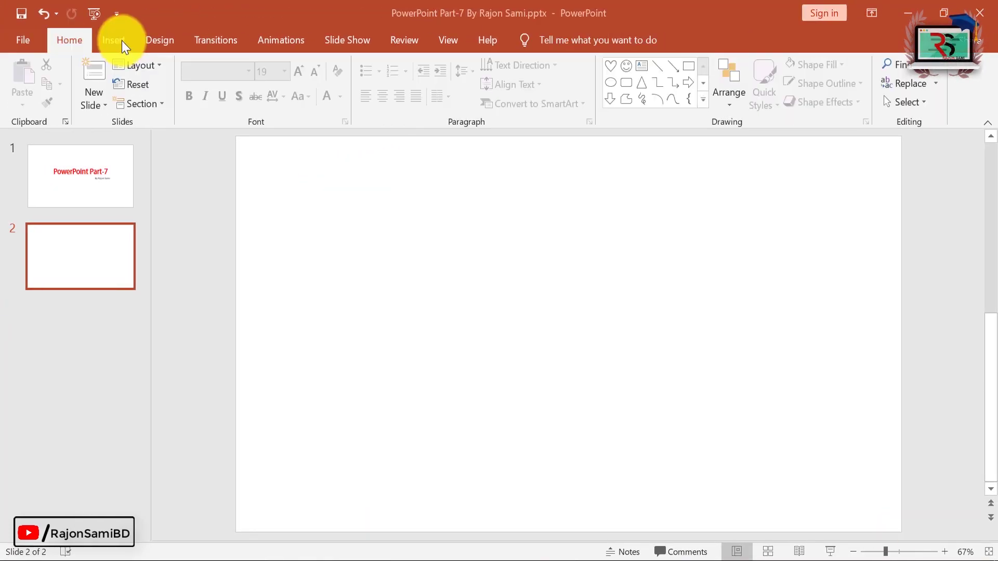
pyautogui.click(114, 40)
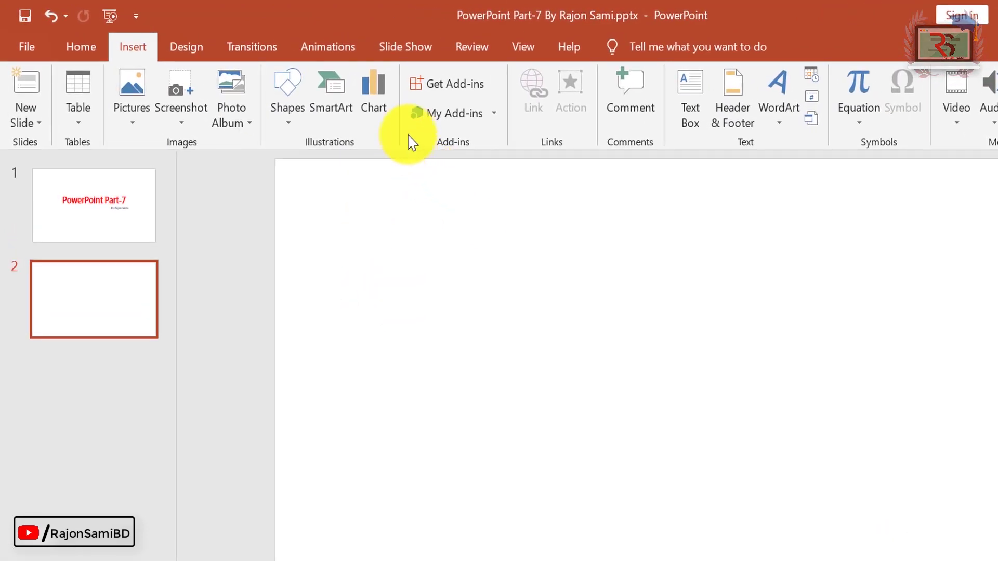
pyautogui.click(375, 110)
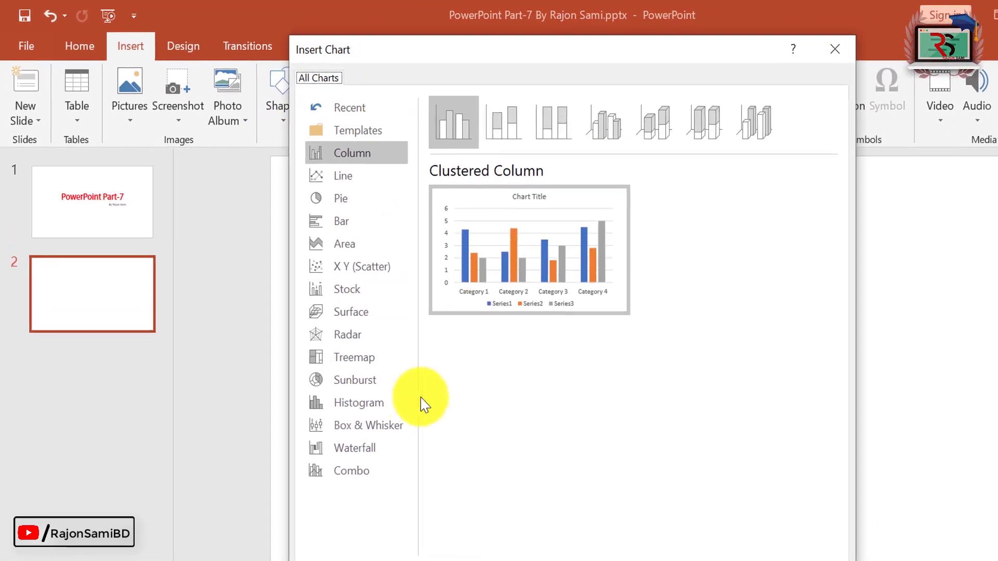
pyautogui.click(333, 165)
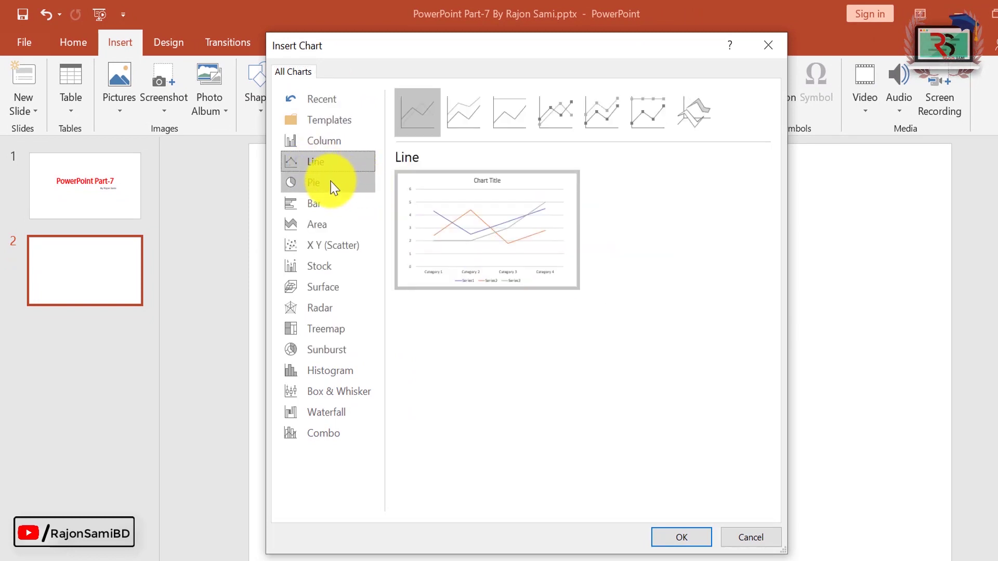
pyautogui.click(333, 184)
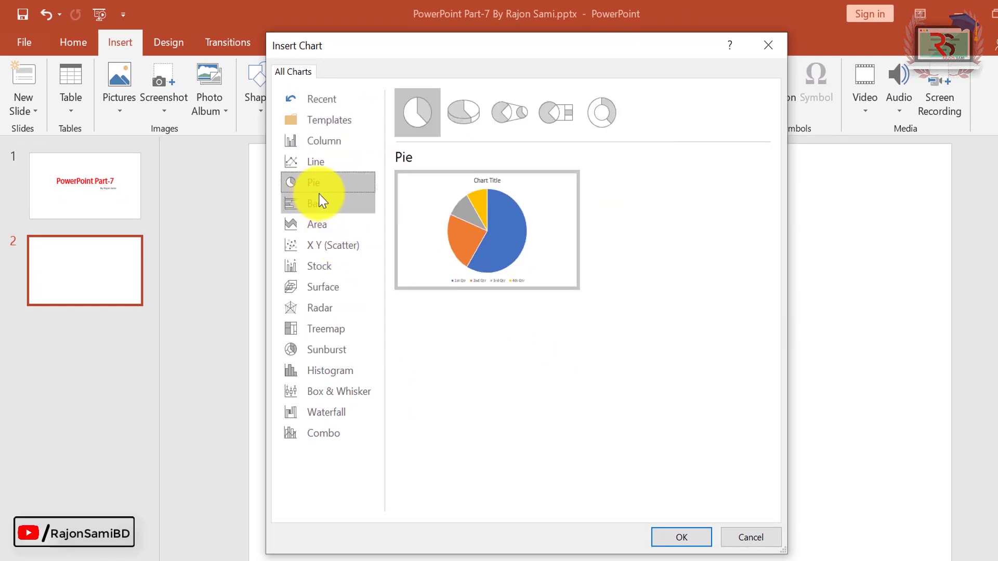
pyautogui.moveTo(486, 230)
pyautogui.click(680, 539)
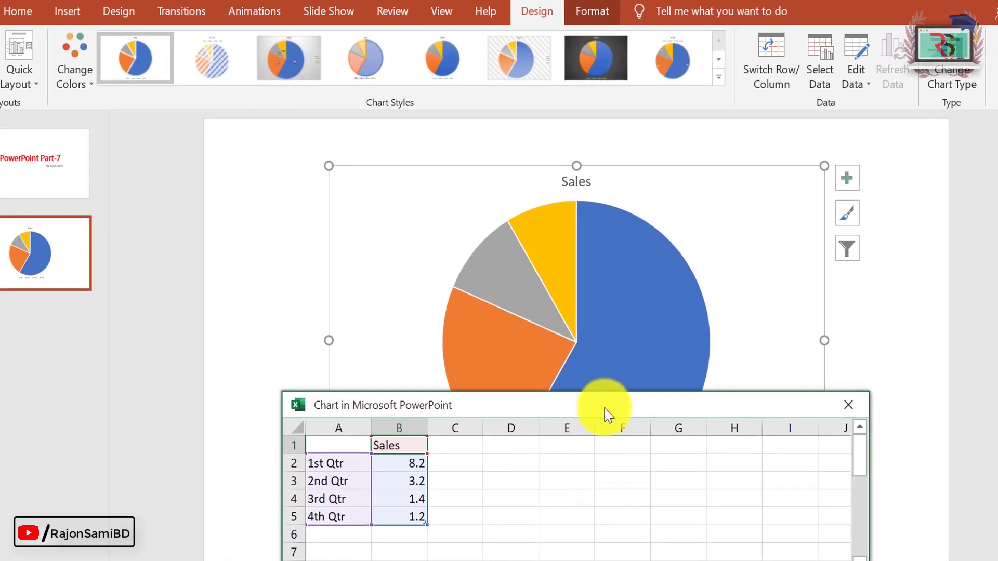
pyautogui.moveTo(608, 414); pyautogui.dragTo(355, 433)
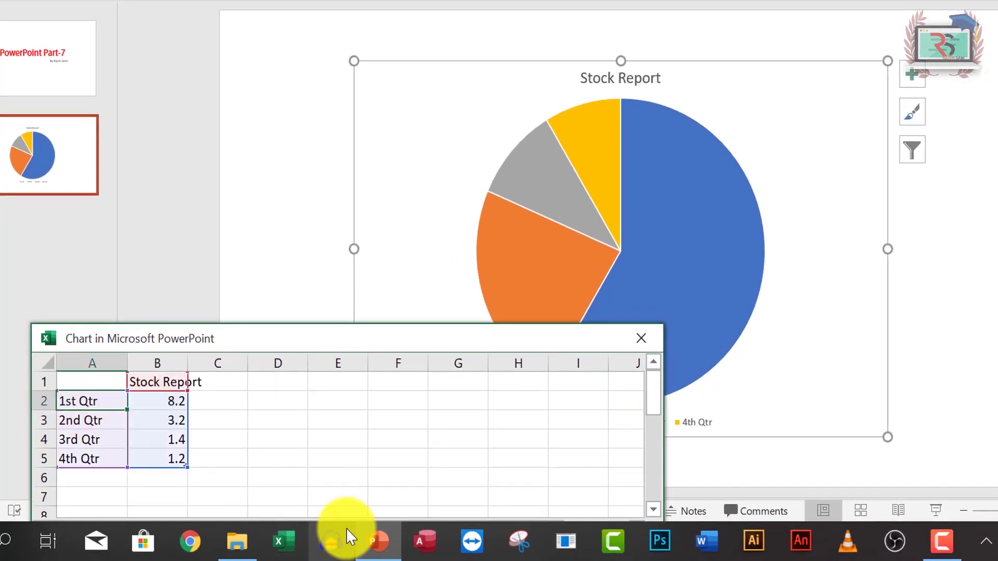
# - Rename the first two pie categories Book and Pen
pyautogui.write('B')
pyautogui.press('Return')
pyautogui.write('Pen')
pyautogui.click(89, 439)
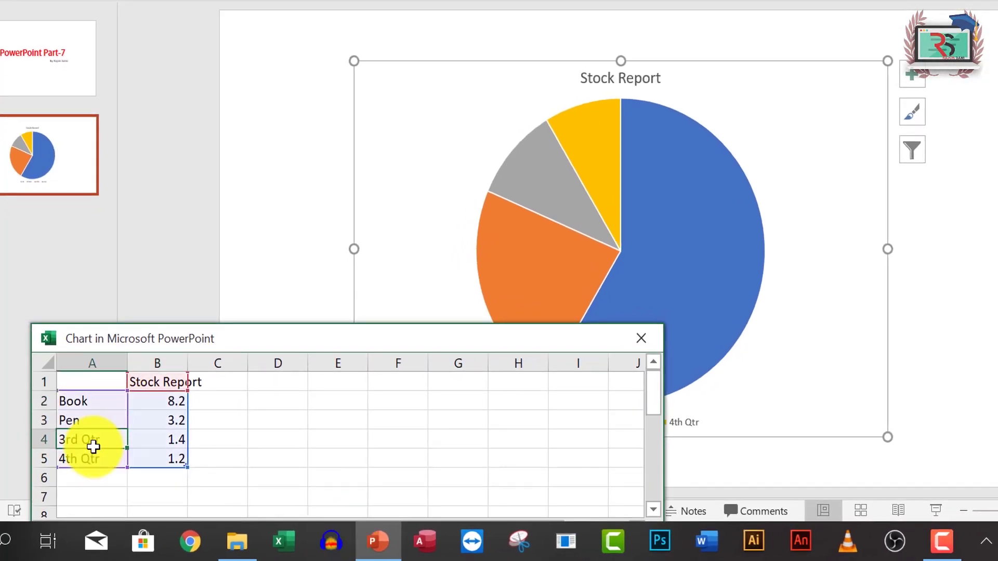
pyautogui.write('Pencil')
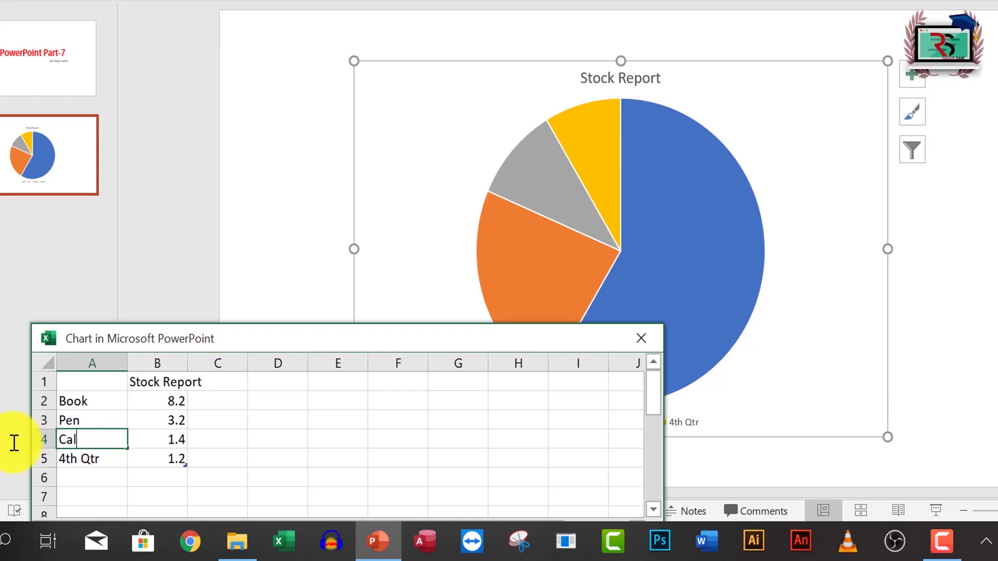
pyautogui.write('ulator')
# - Add the Stap category, enter values 520, 860 and 365, and close the data sheet
pyautogui.press('Return')
pyautogui.write('Stap')
pyautogui.click(157, 401)
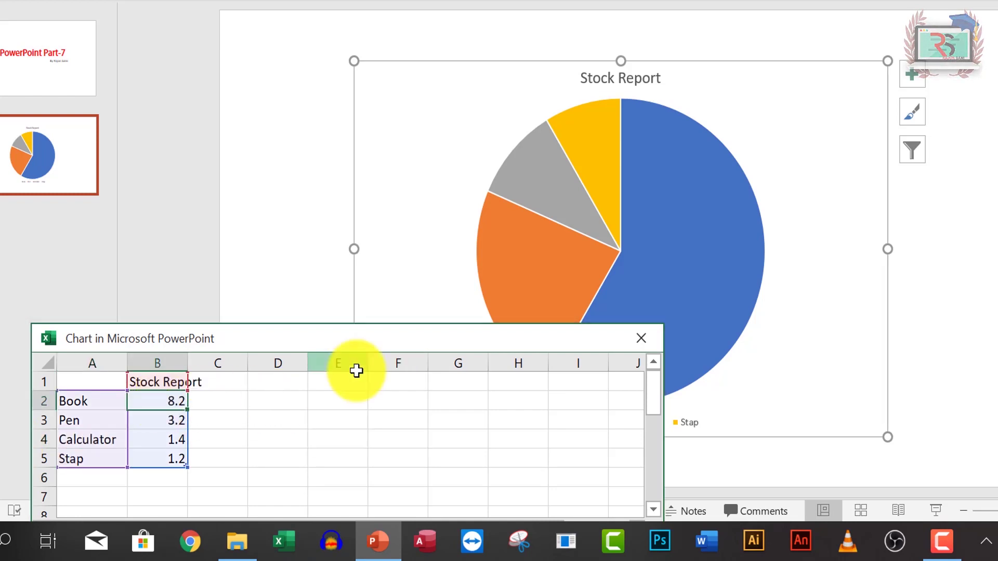
pyautogui.write('520')
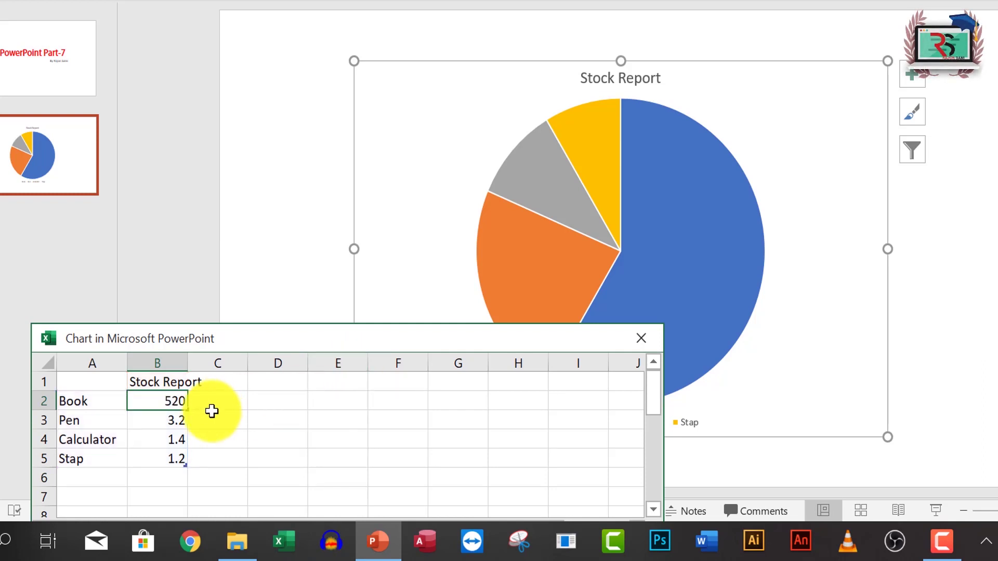
pyautogui.click(172, 423)
pyautogui.write('860')
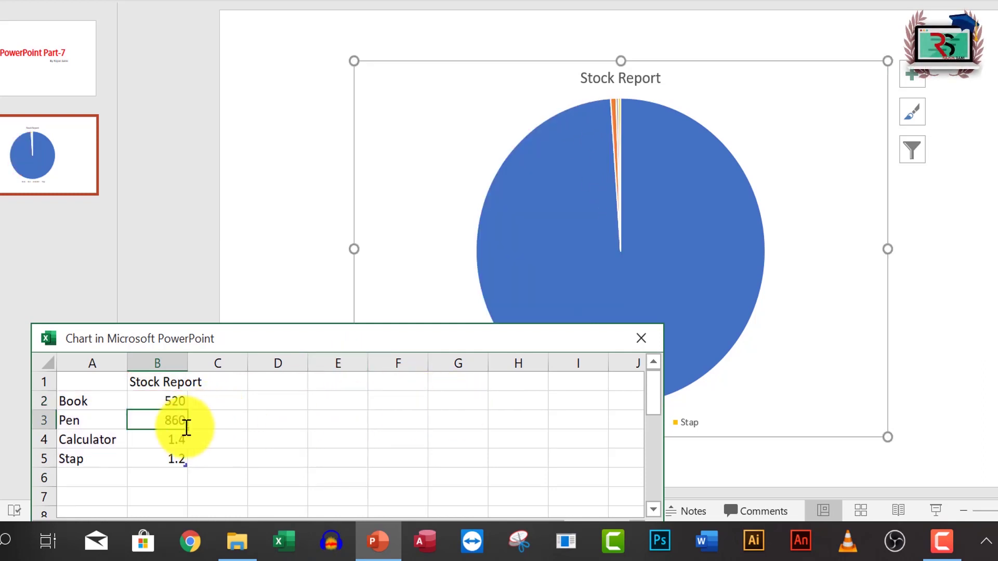
pyautogui.click(173, 438)
pyautogui.write('365')
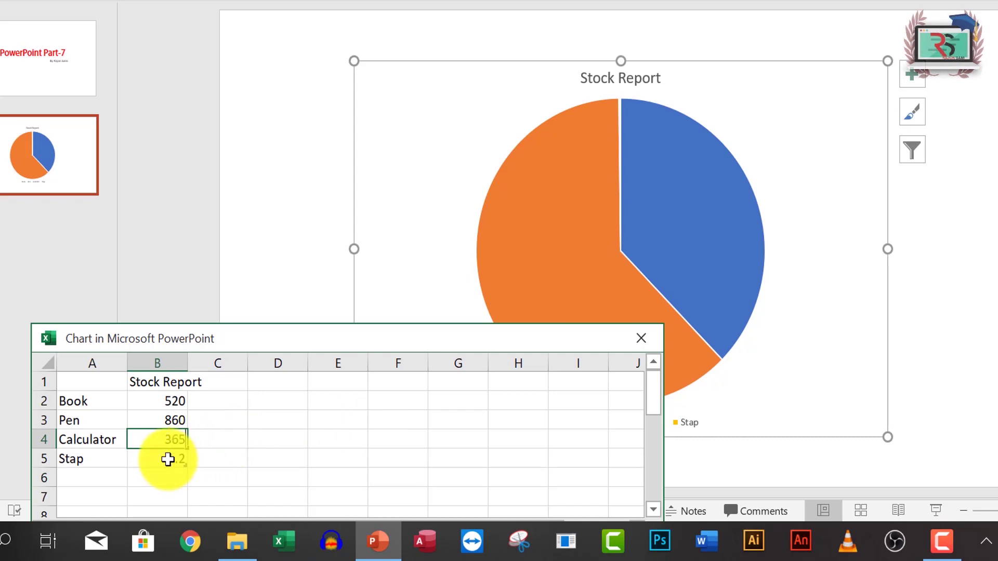
pyautogui.click(167, 459)
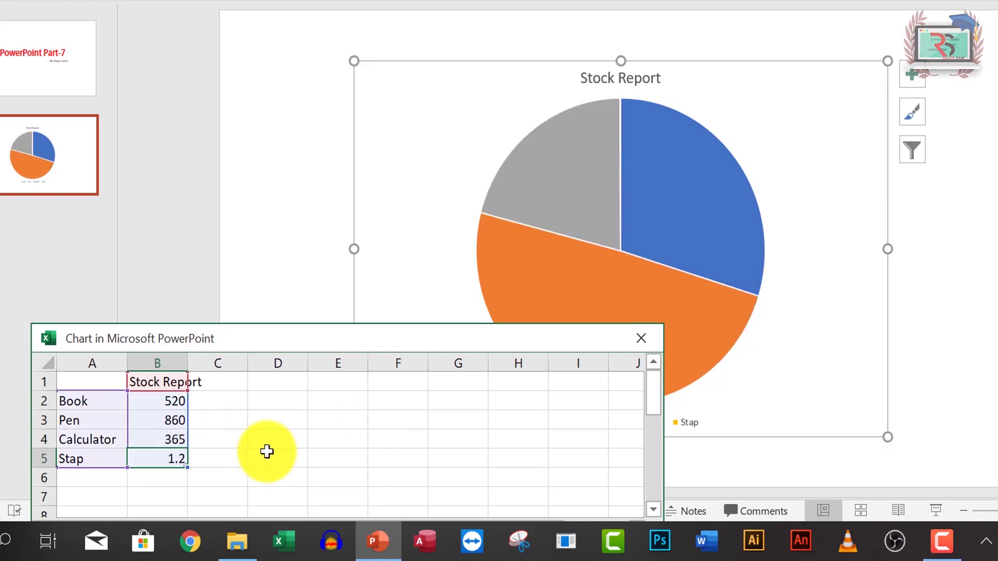
pyautogui.write('130')
pyautogui.click(277, 216)
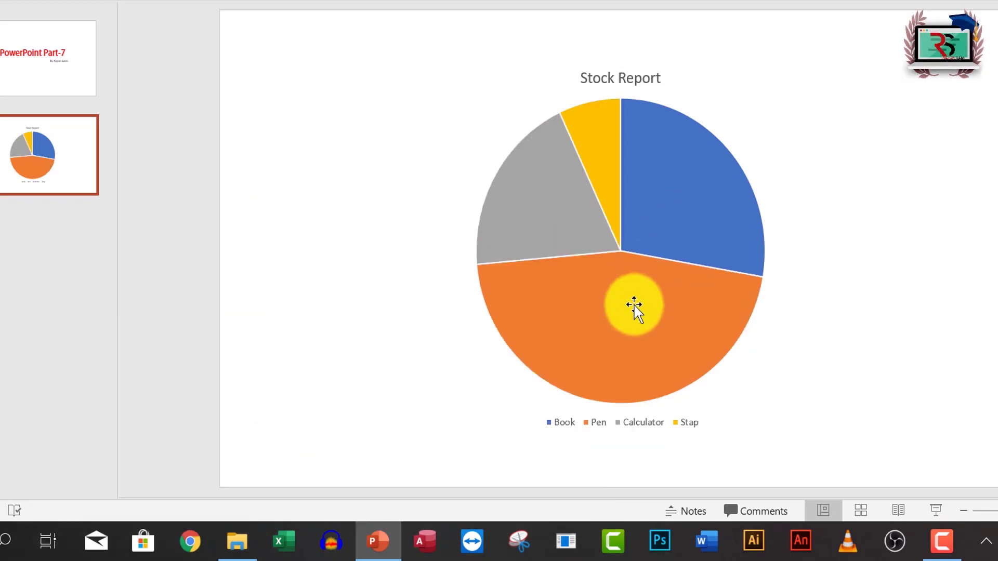
# - Turn on data labels for the pie slices
pyautogui.click(634, 307)
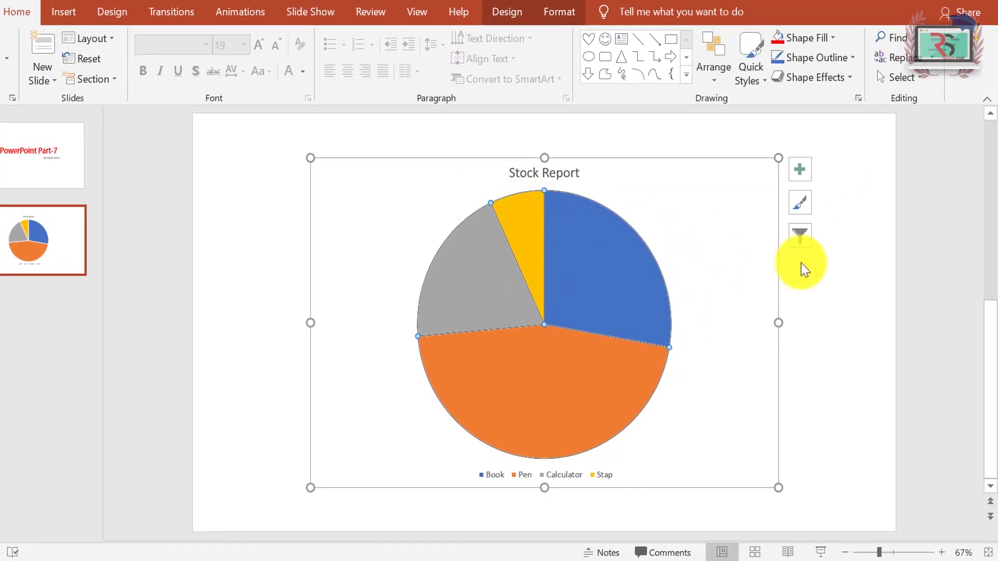
pyautogui.click(800, 170)
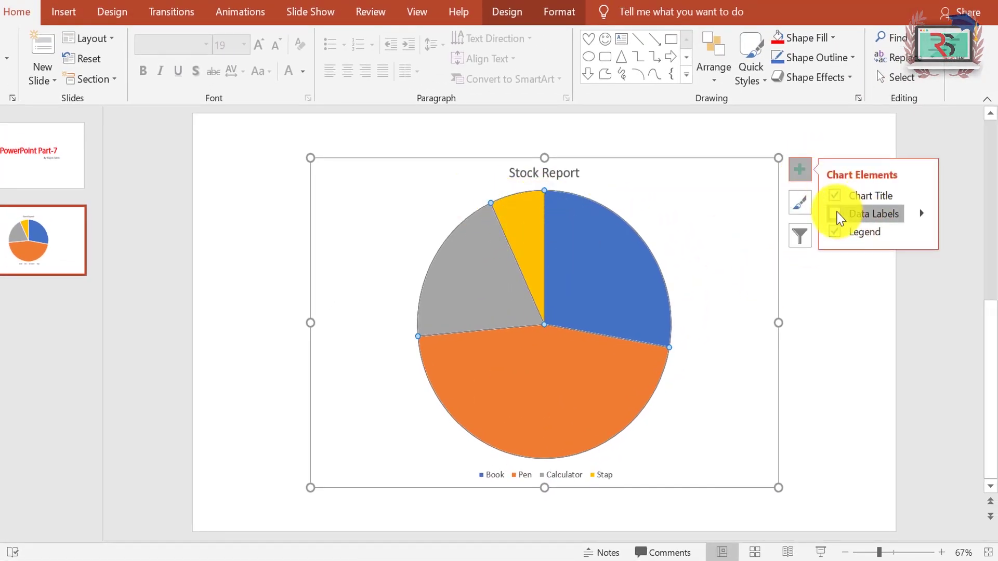
pyautogui.click(836, 214)
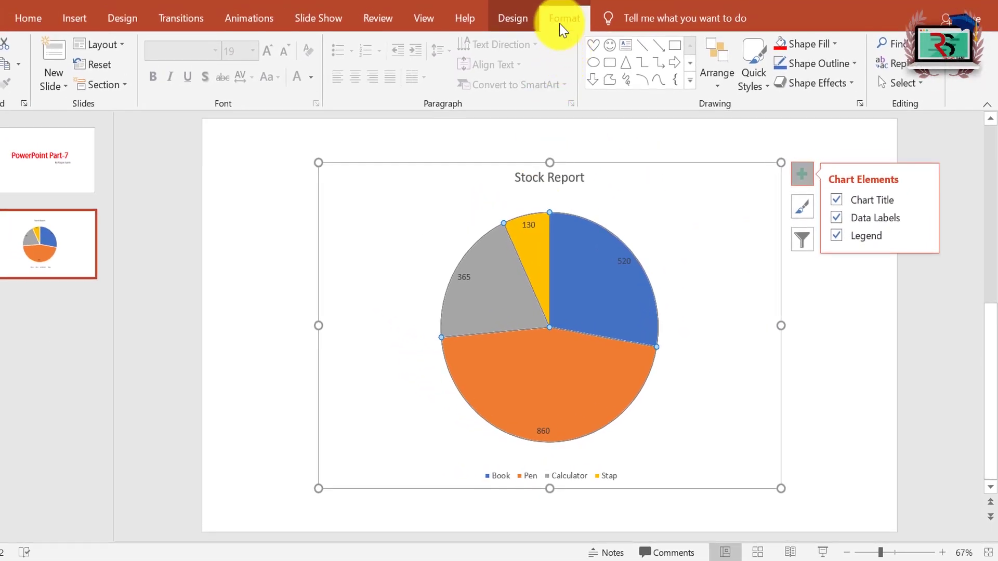
# - Apply a value-and-percentage label style and the Colorful Palette 4 green/blue colours
pyautogui.click(561, 20)
pyautogui.click(504, 17)
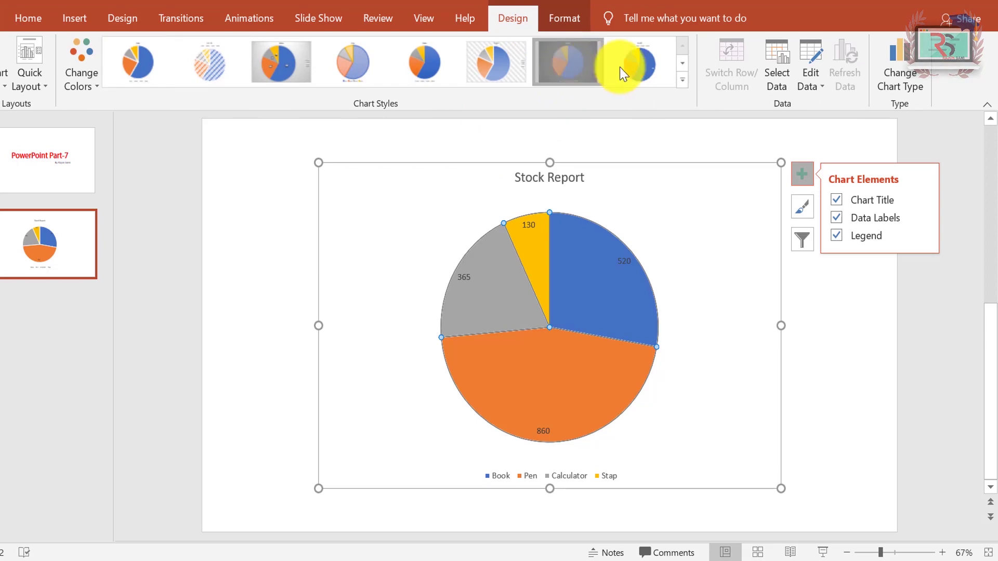
pyautogui.click(645, 61)
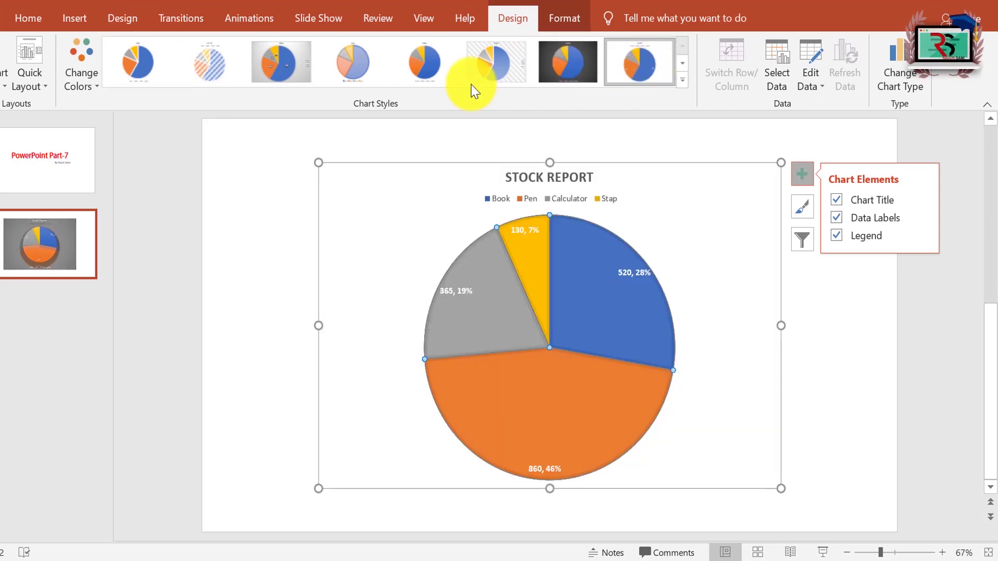
pyautogui.click(683, 81)
pyautogui.click(357, 111)
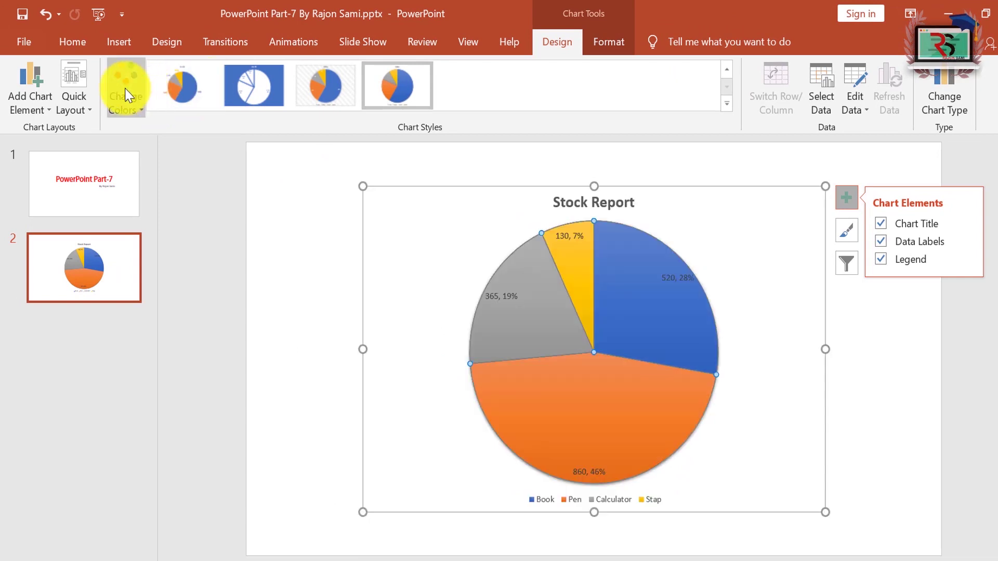
pyautogui.click(128, 95)
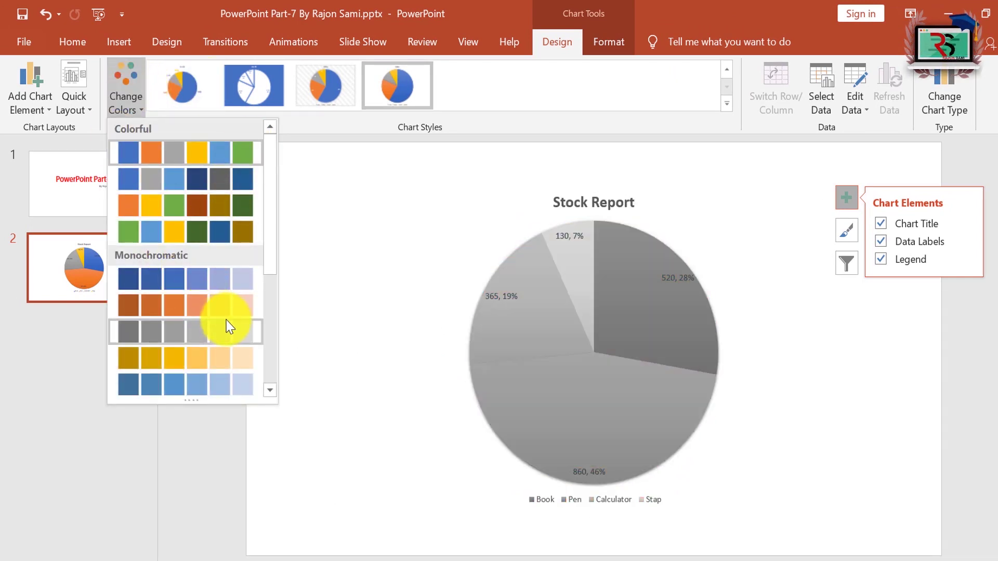
pyautogui.click(234, 229)
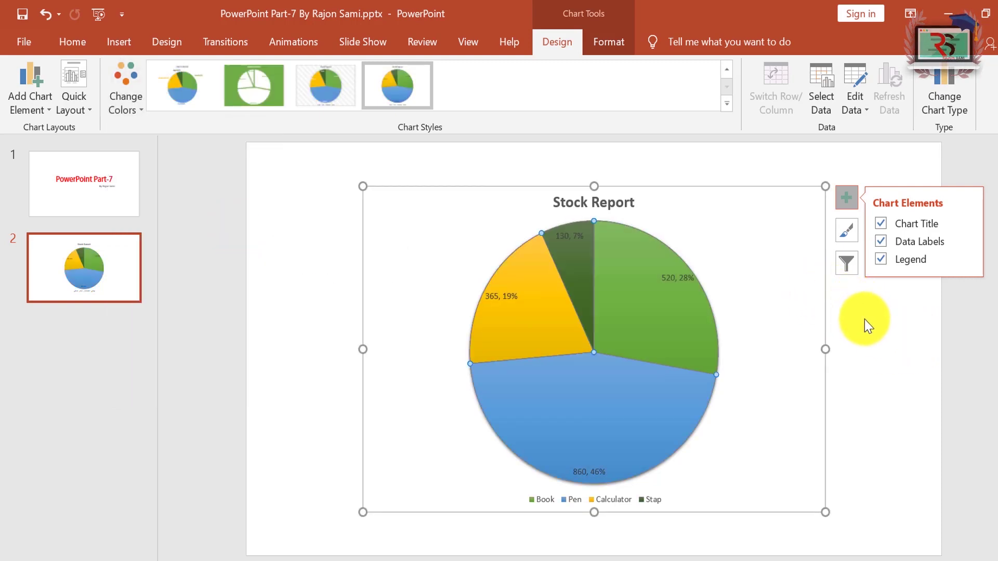
# - Change the Stock Report pie chart into a 3-D Clustered Column chart
pyautogui.click(956, 92)
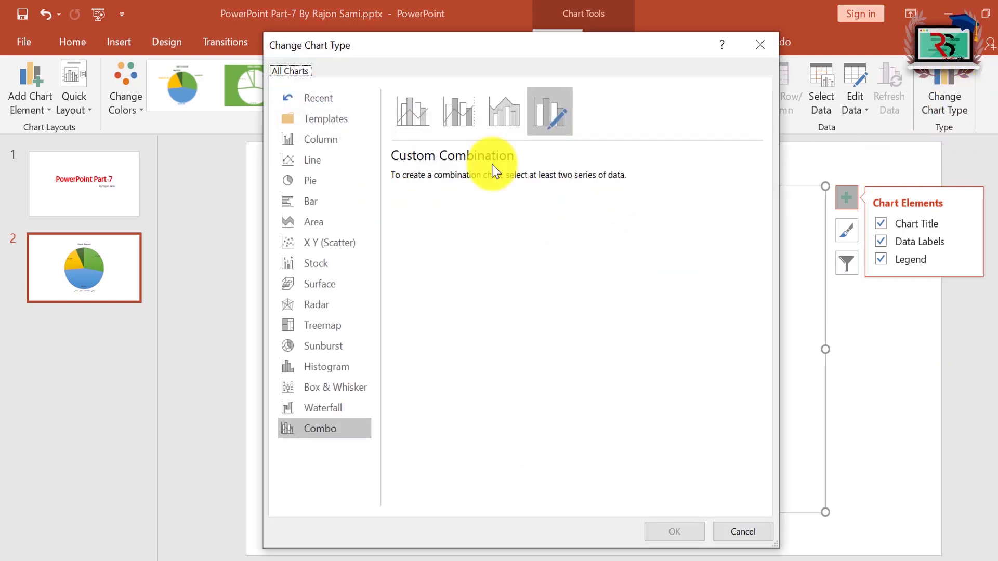
pyautogui.click(334, 146)
pyautogui.moveTo(463, 49); pyautogui.dragTo(196, 106)
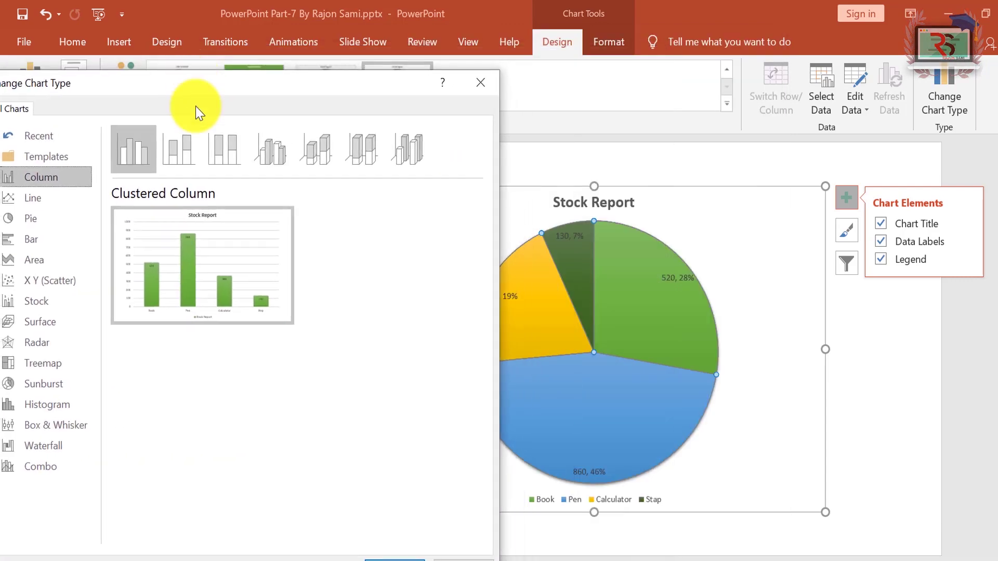
pyautogui.click(267, 159)
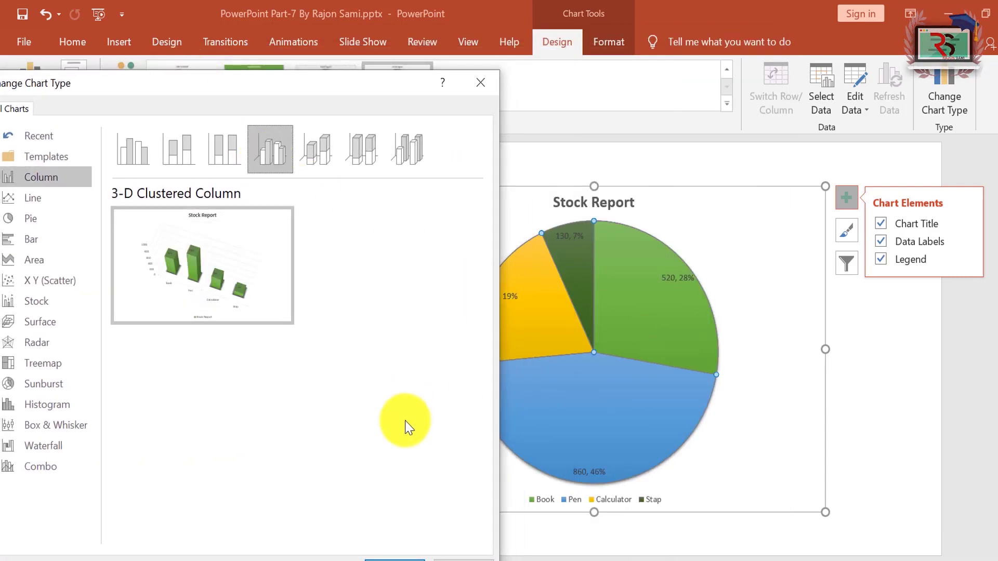
pyautogui.click(411, 553)
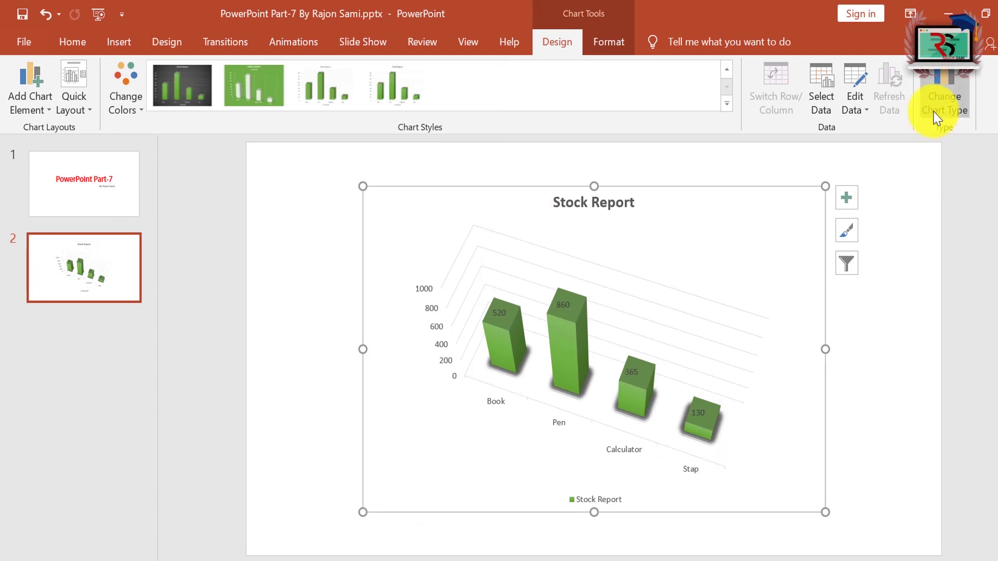
# - Switch the chart type to Line with Markers
pyautogui.click(960, 112)
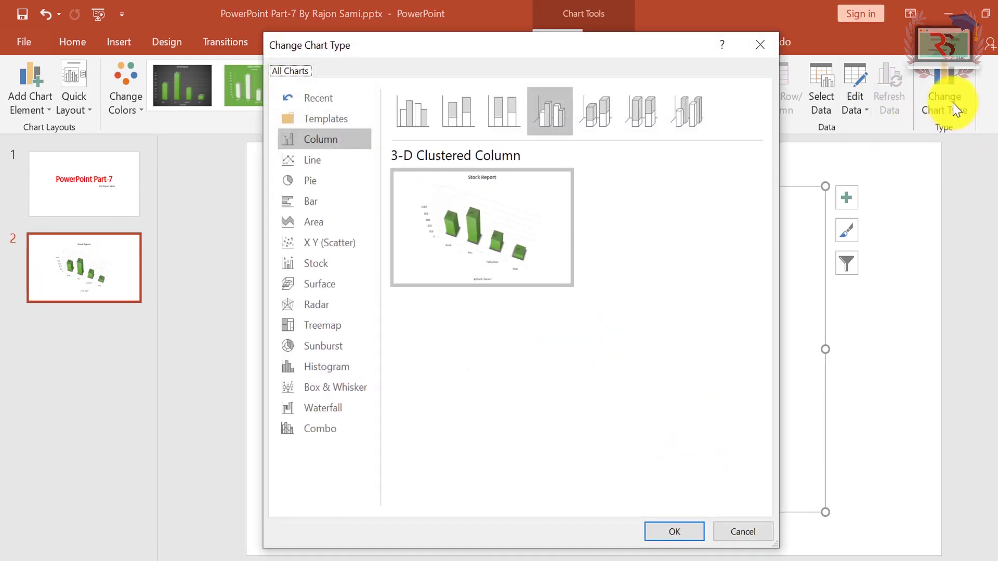
pyautogui.click(318, 160)
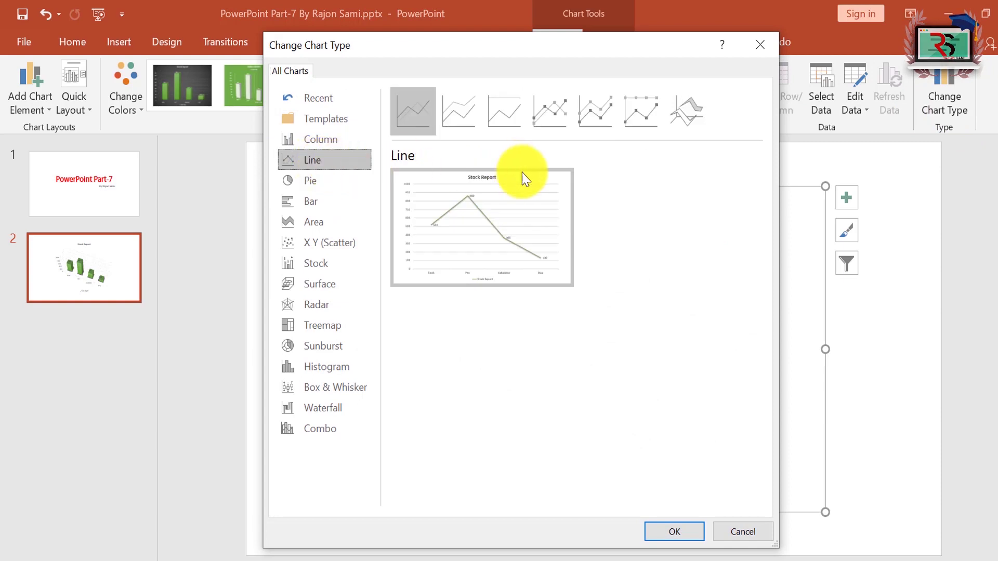
pyautogui.click(553, 114)
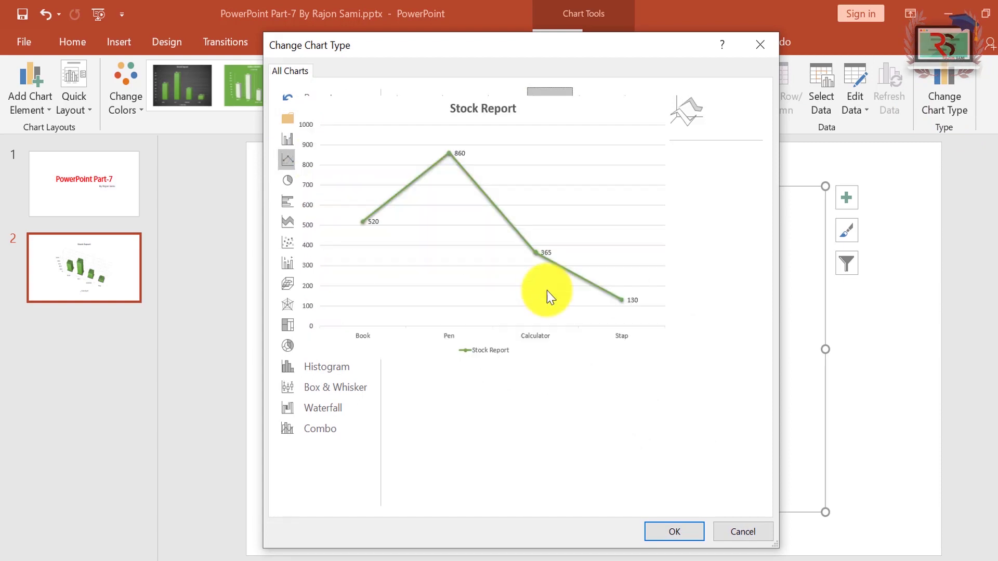
pyautogui.click(668, 531)
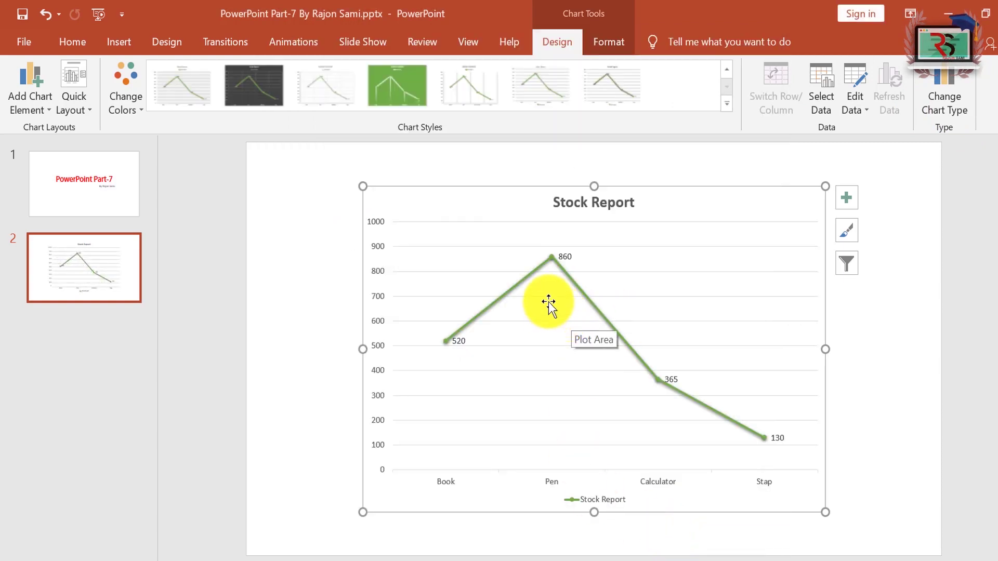
# - Turn the chart into a Sunburst and apply the hatched-background Chart Style 8
pyautogui.click(952, 99)
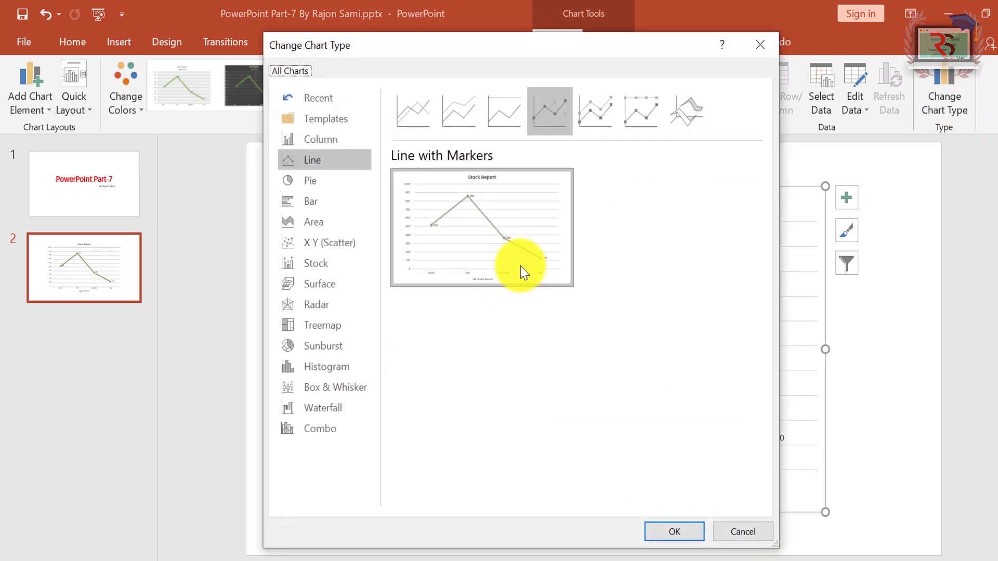
pyautogui.click(334, 332)
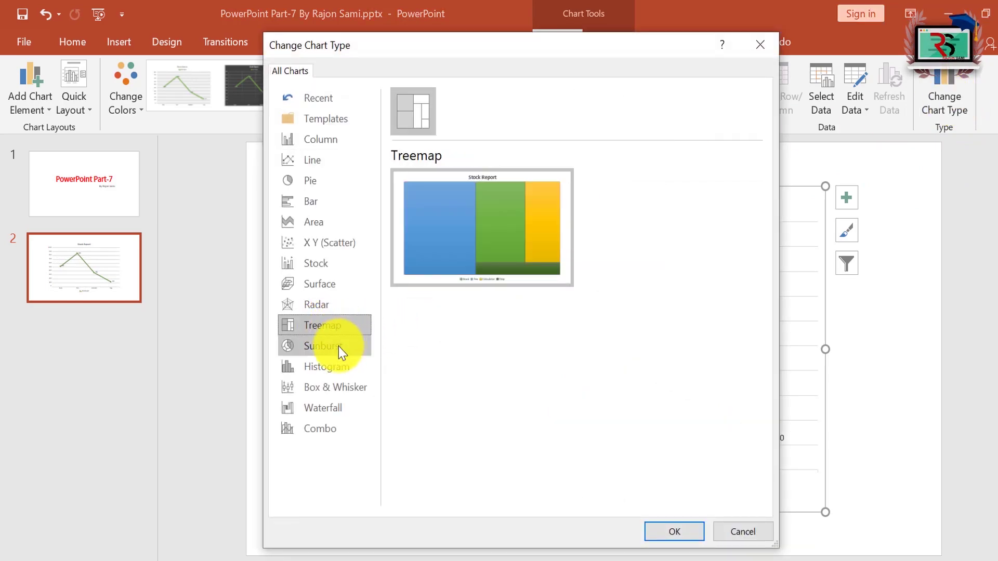
pyautogui.click(339, 367)
pyautogui.click(344, 349)
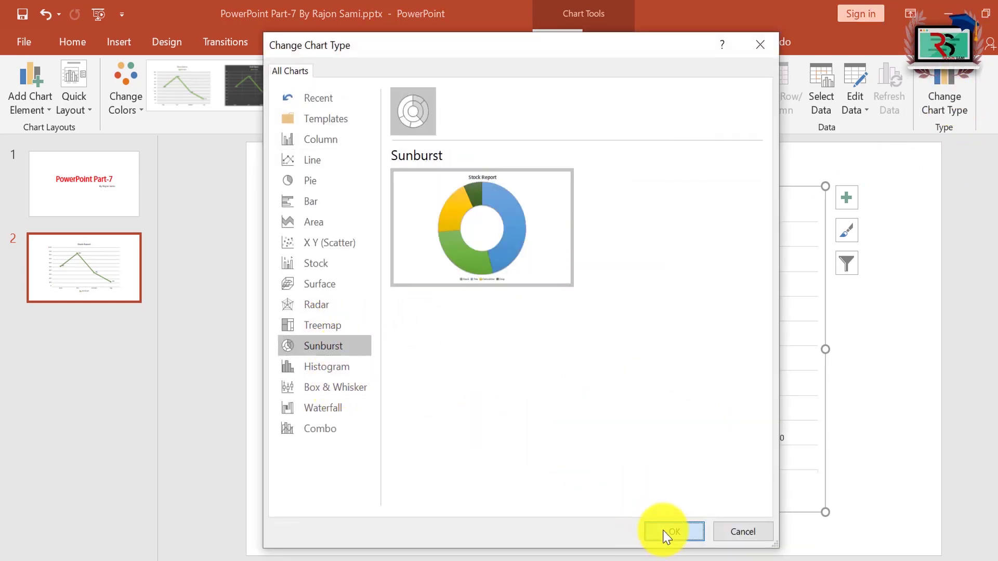
pyautogui.click(667, 533)
pyautogui.click(682, 88)
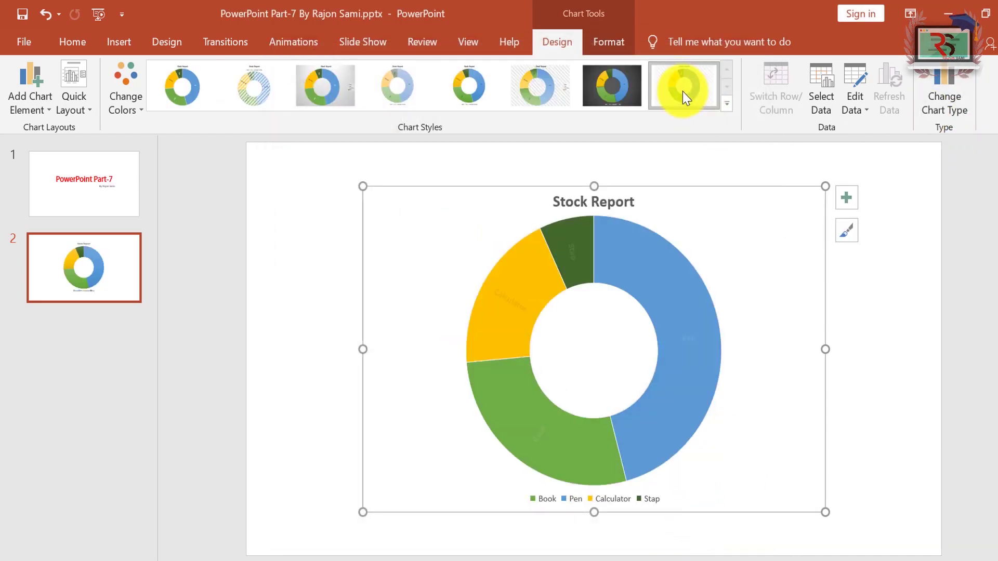
# - After previewing several chart types, make it an X Y Scatter with Straight Lines and Markers
pyautogui.click(945, 104)
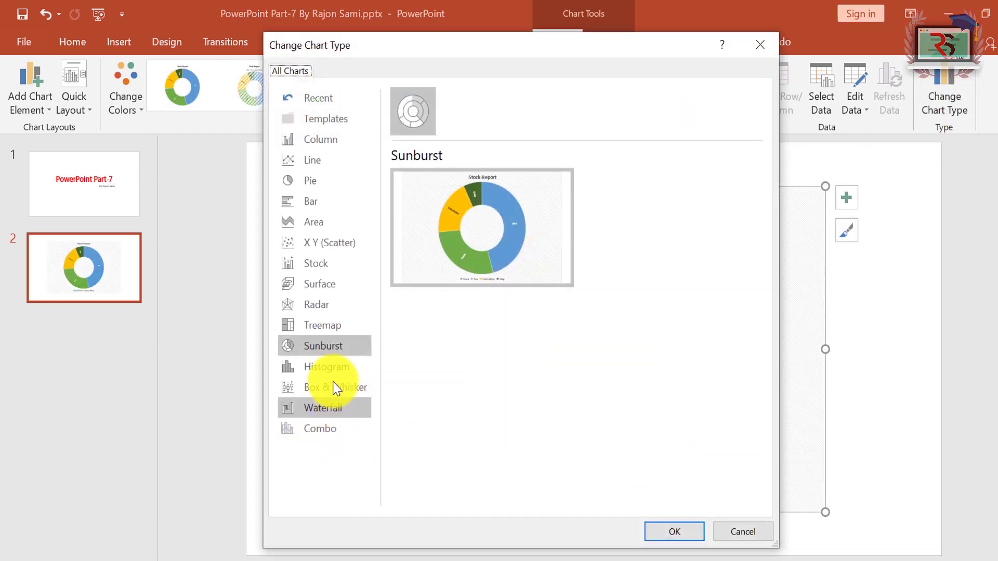
pyautogui.click(325, 366)
pyautogui.click(325, 396)
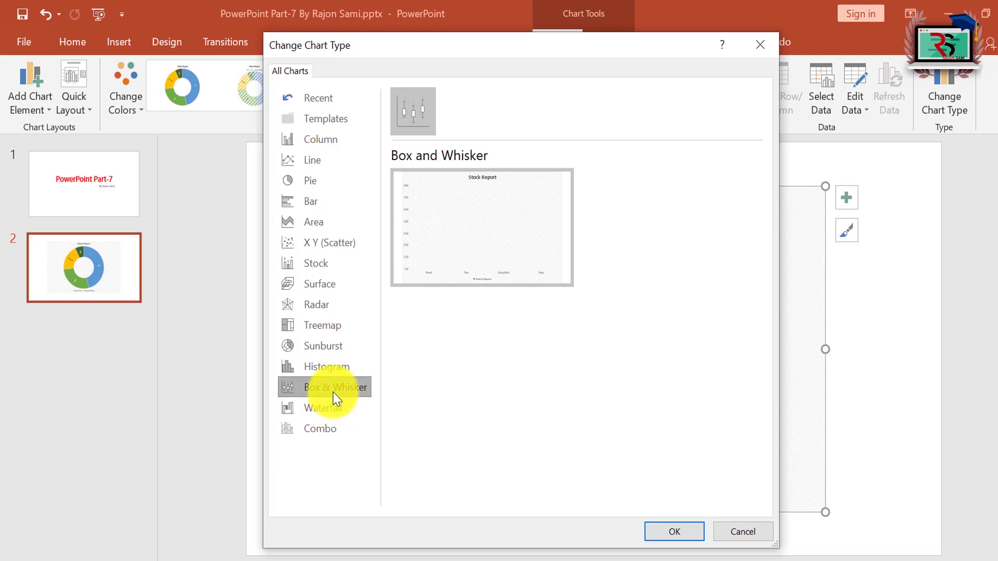
pyautogui.click(325, 414)
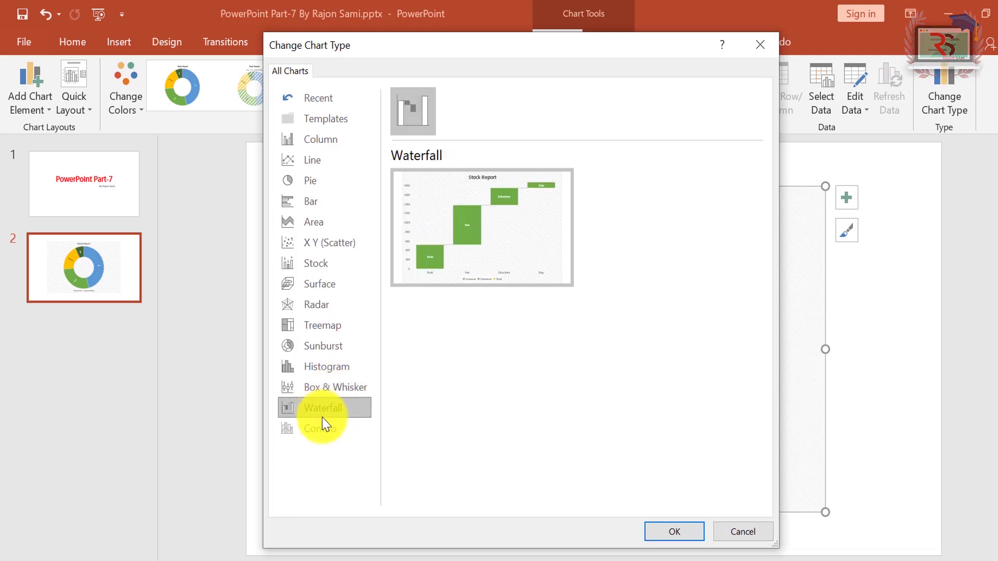
pyautogui.click(314, 200)
pyautogui.click(315, 182)
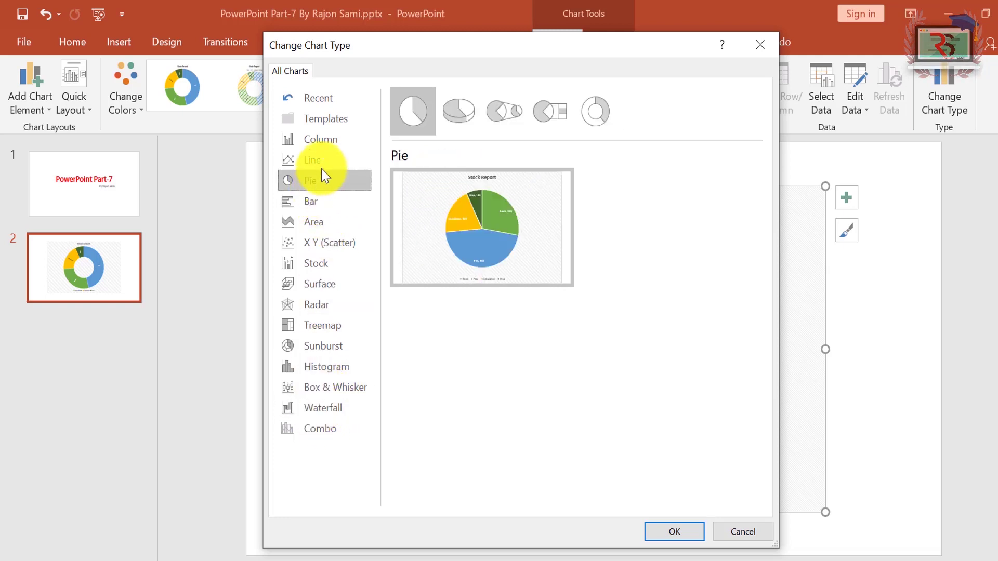
pyautogui.click(316, 161)
pyautogui.click(322, 139)
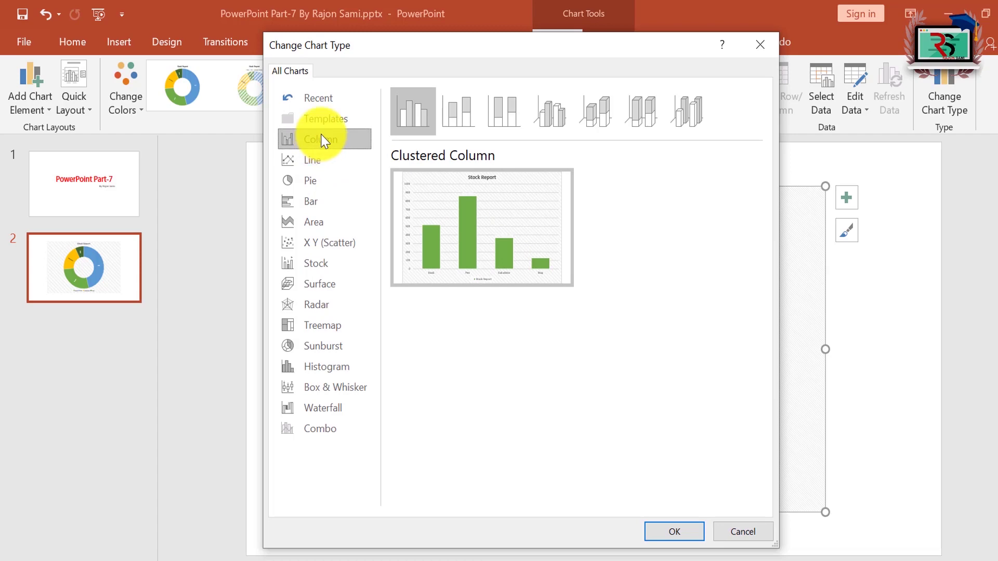
pyautogui.click(336, 243)
pyautogui.click(550, 111)
pyautogui.click(676, 531)
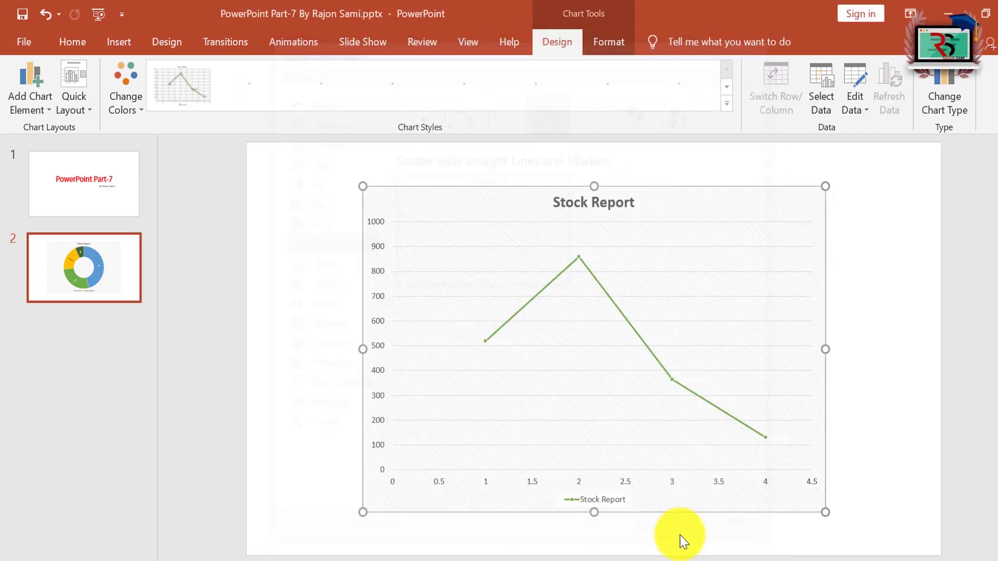
# - Convert the Stock Report chart to a Clustered Bar chart and close its data sheet
pyautogui.click(941, 105)
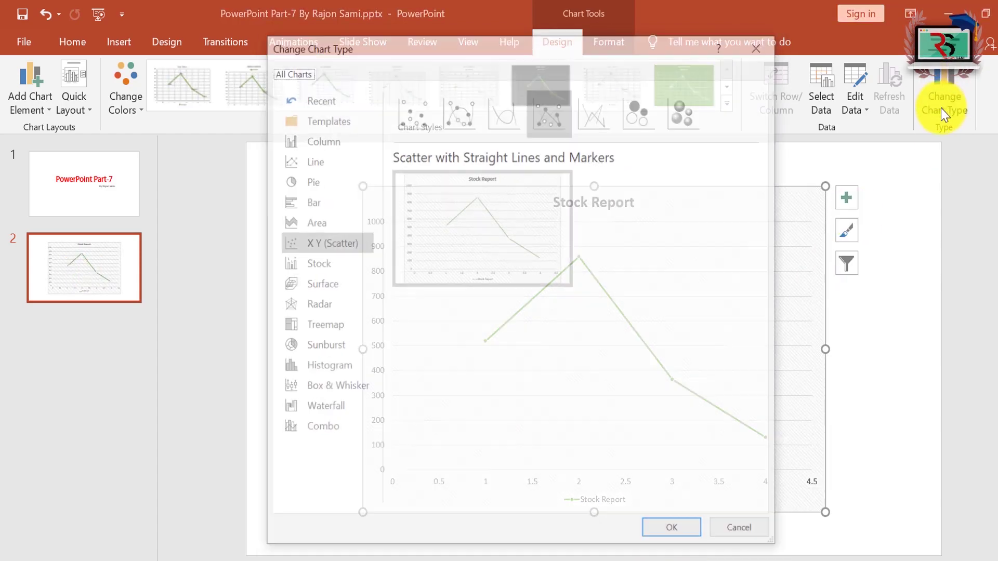
pyautogui.click(312, 222)
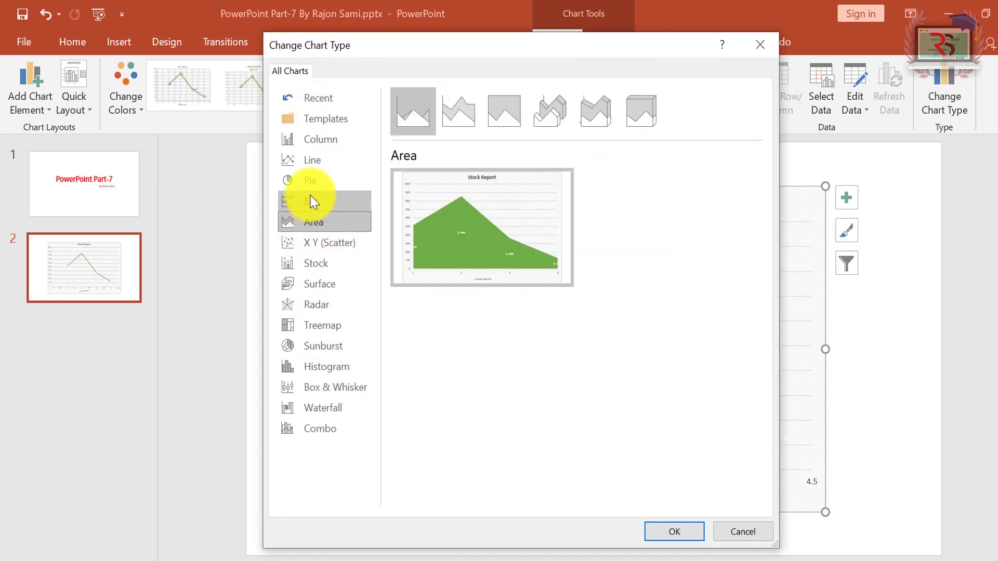
pyautogui.click(299, 202)
pyautogui.click(300, 186)
pyautogui.click(312, 203)
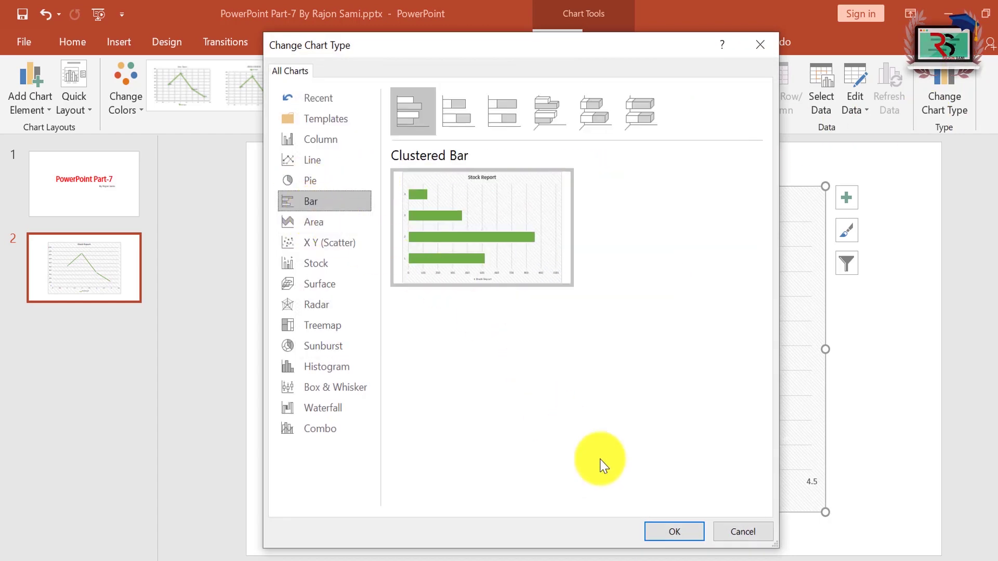
pyautogui.click(674, 532)
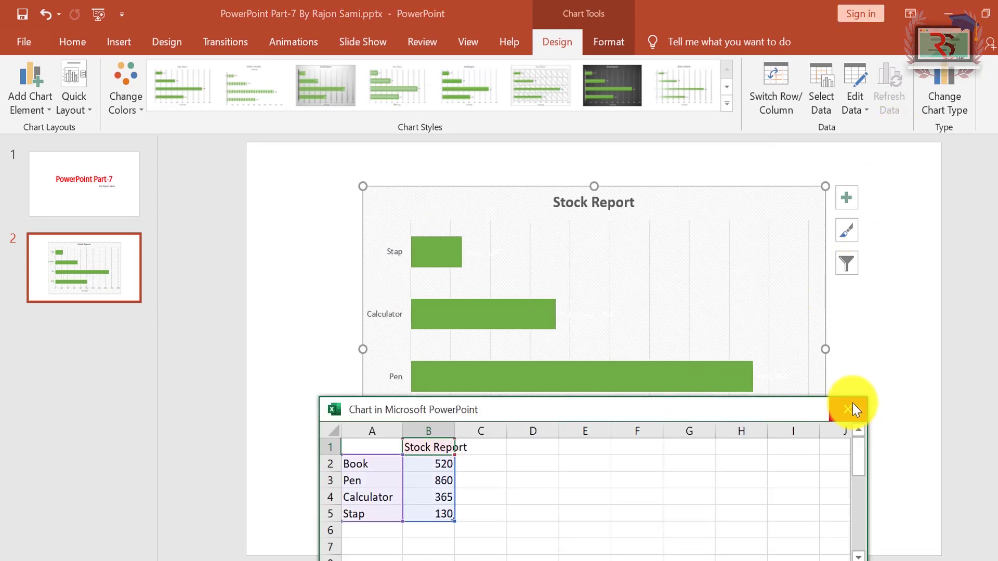
pyautogui.click(848, 409)
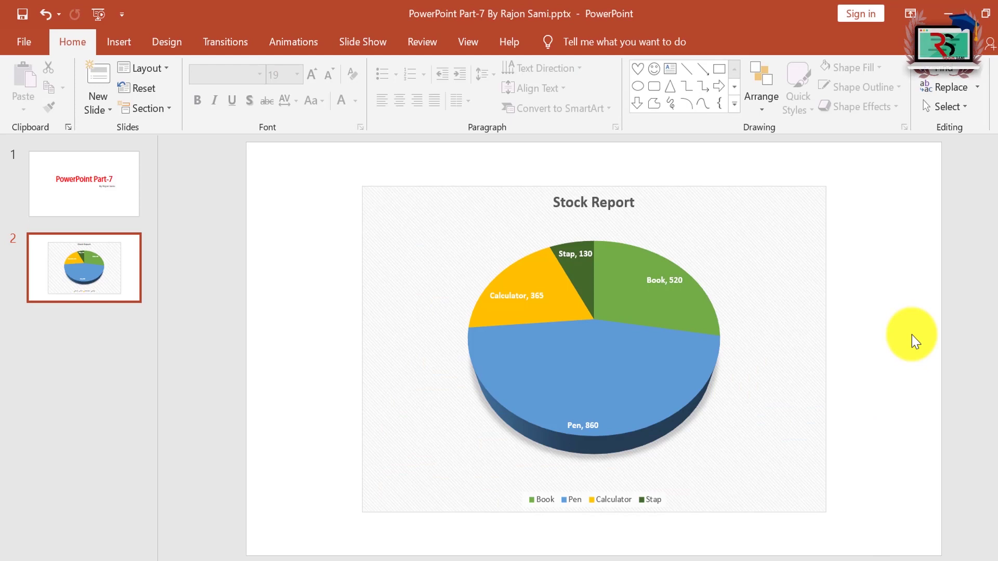
pyautogui.click(114, 40)
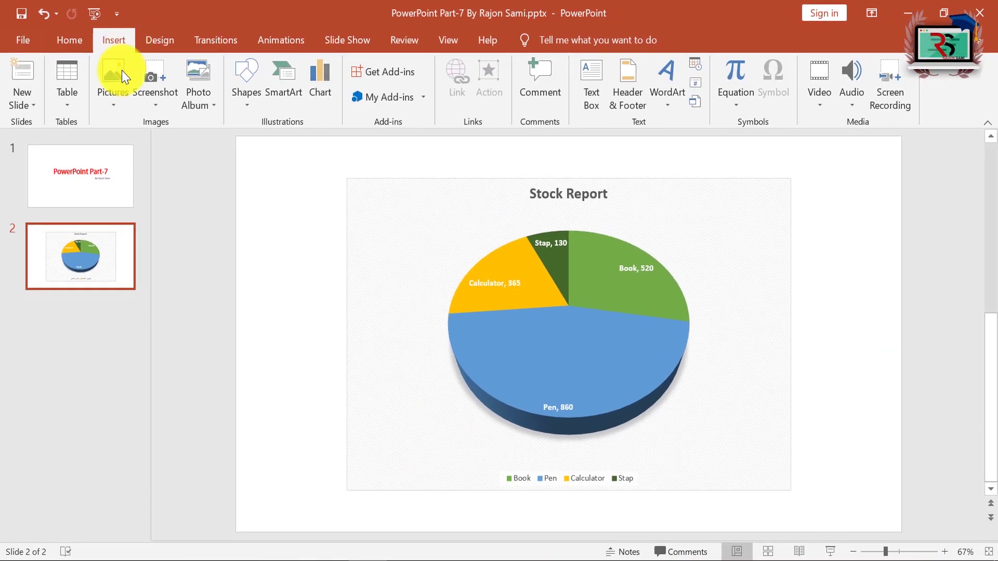